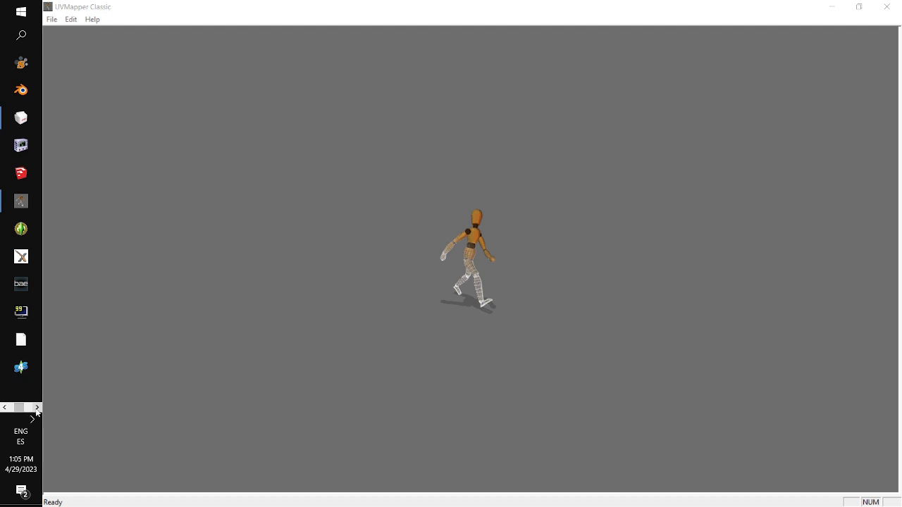
Switch to Discord and open the Maps in a Mirror post in the workshops-forum channel.
left_click(32, 419)
left_click(22, 370)
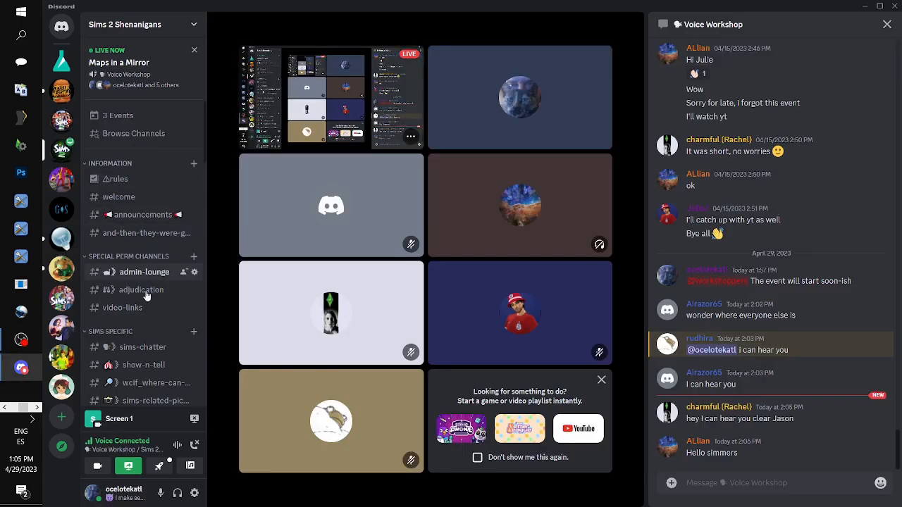
scroll(134, 275, "down", 5)
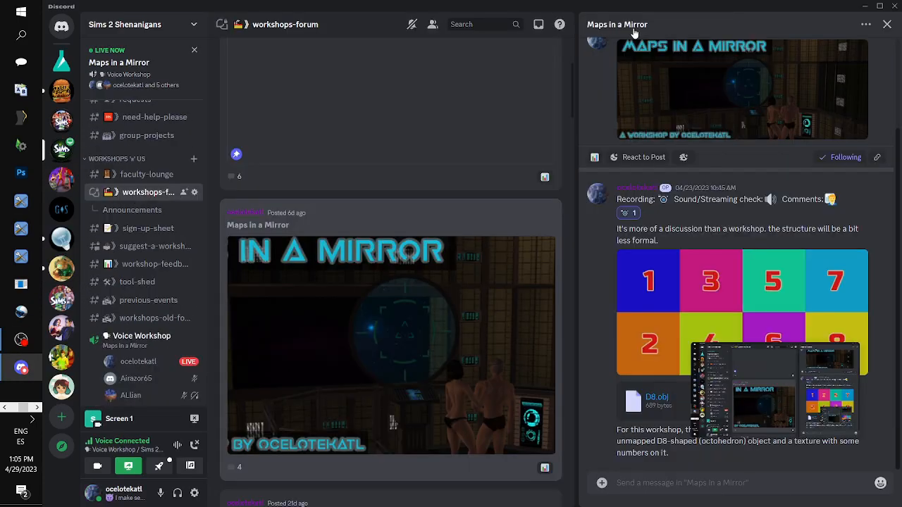
left_click(630, 27)
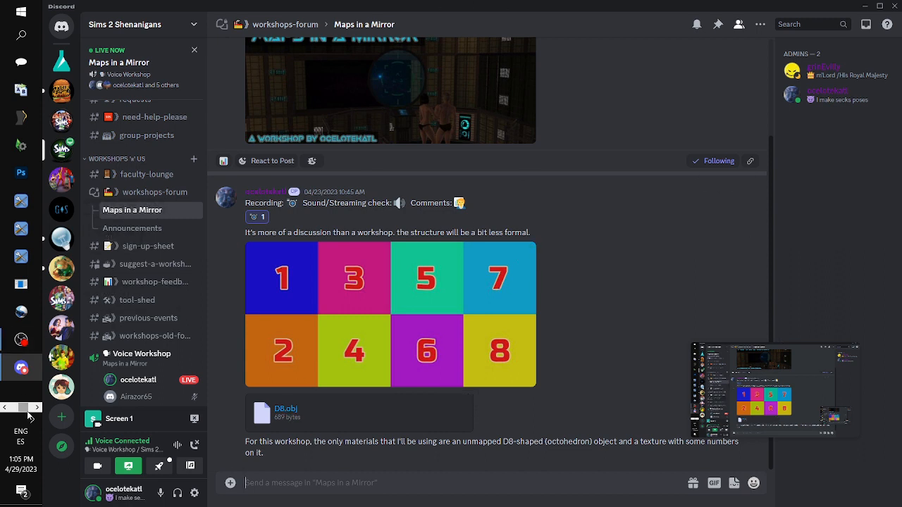
Switch to UVMapper Classic and load D8.obj from the Mapping Workshop folder on the Desktop.
left_click(7, 407)
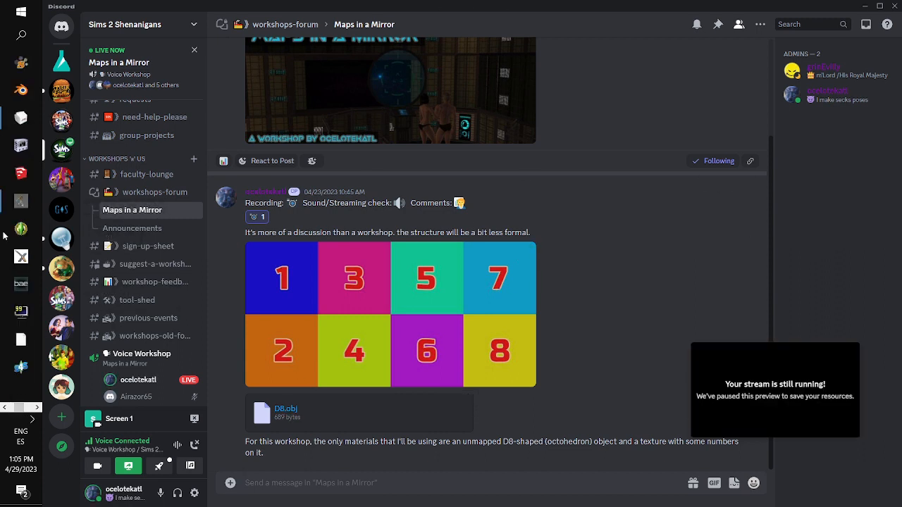
left_click(21, 202)
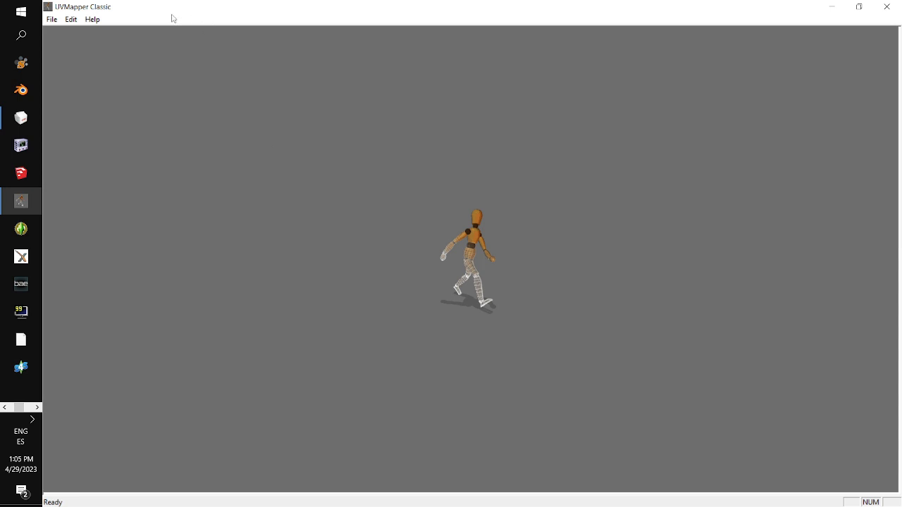
left_click(52, 21)
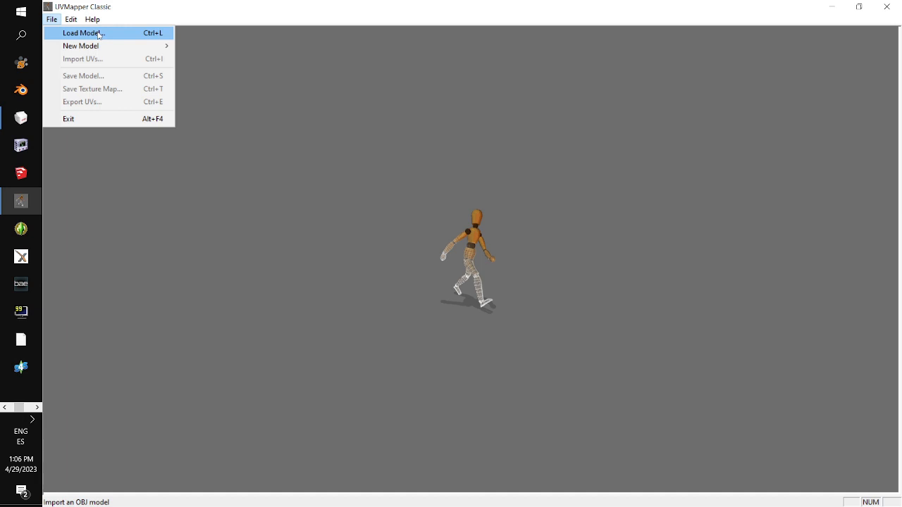
left_click(100, 34)
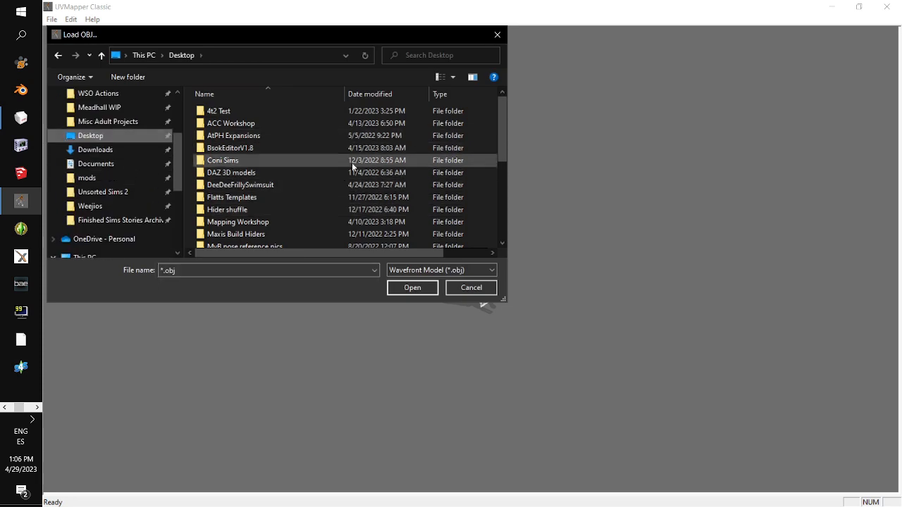
scroll(343, 151, "down", 3)
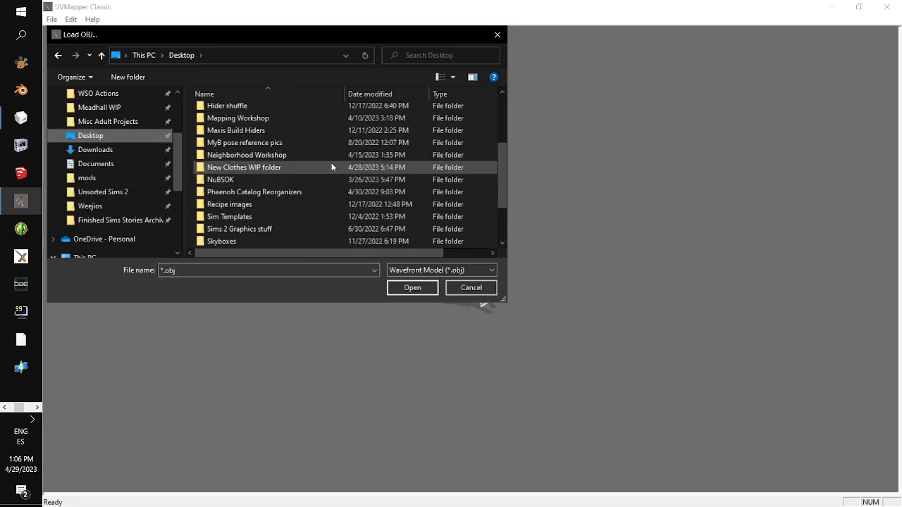
double_click(305, 120)
double_click(233, 126)
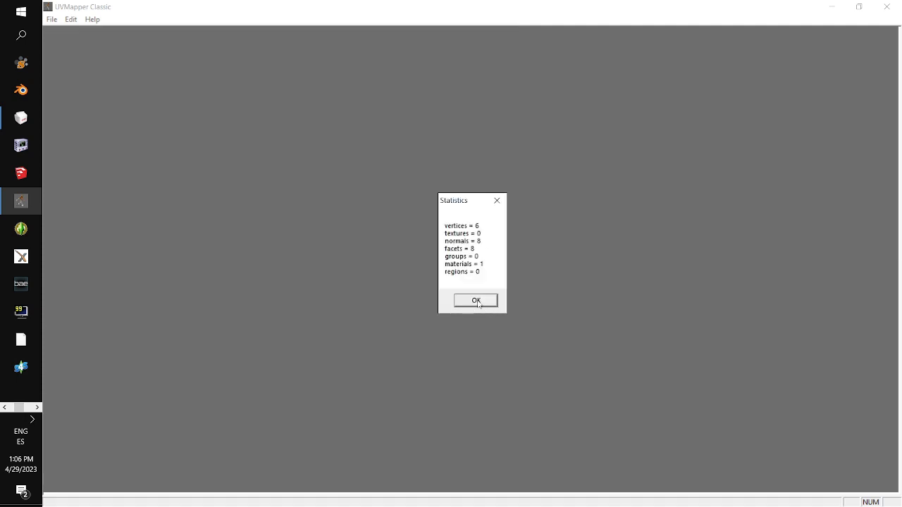
left_click(476, 301)
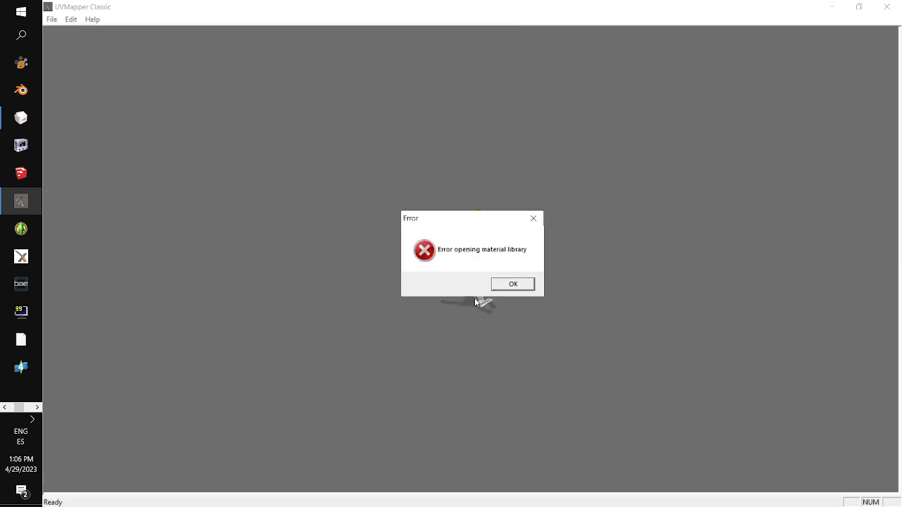
left_click(515, 286)
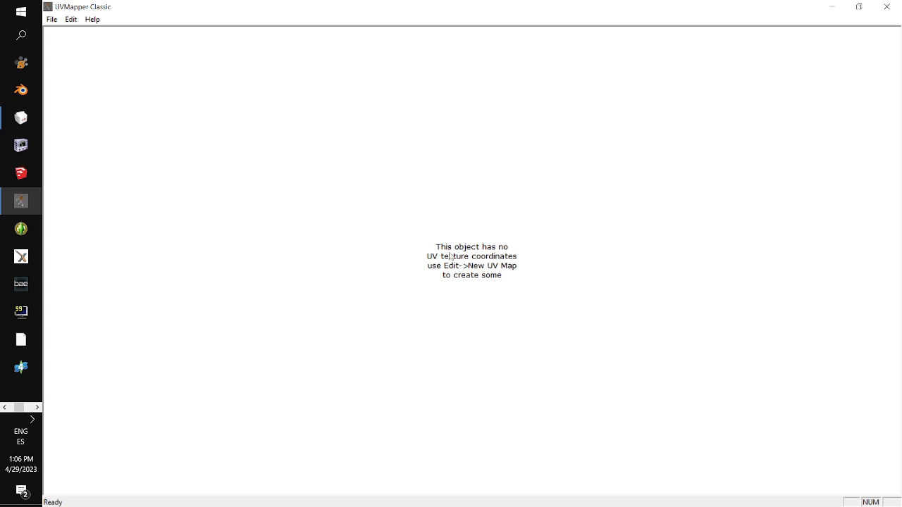
Create a planar UV map of size 1024 aligned to the Z-axis, split by orientation, with gaps in the map.
left_click(71, 19)
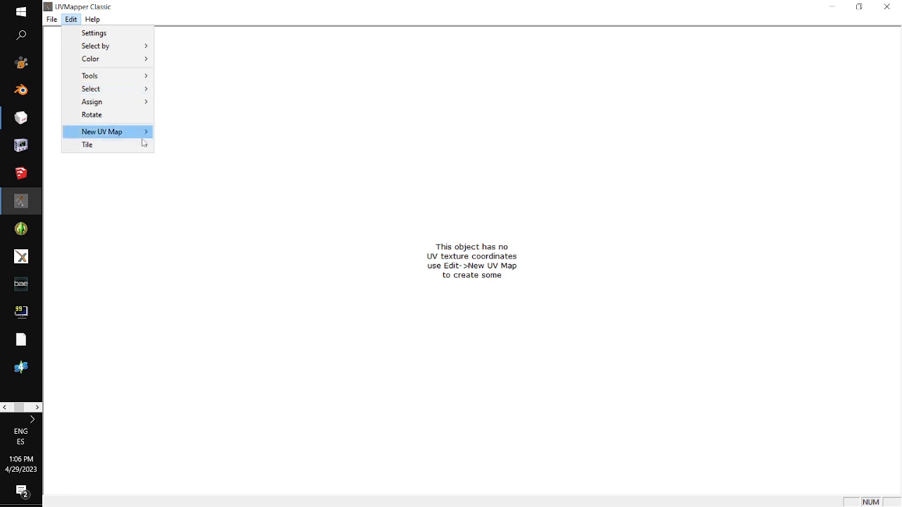
mouse_move(142, 132)
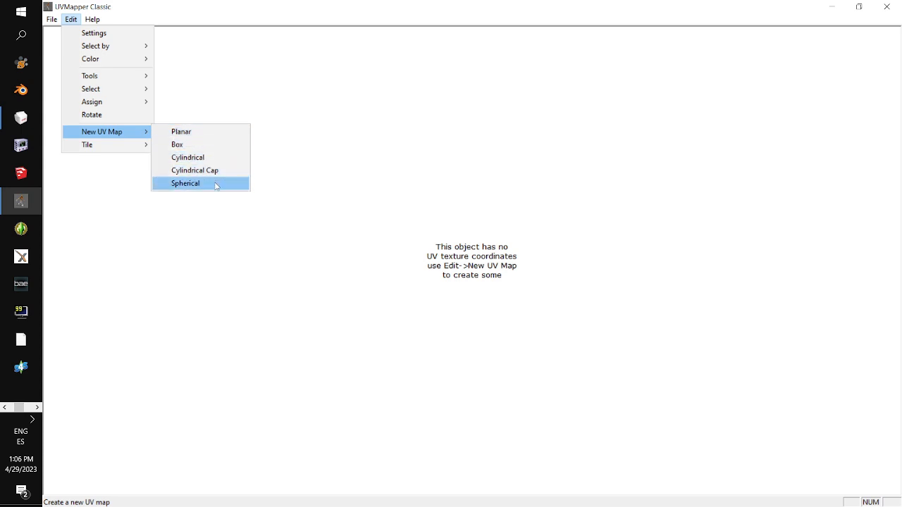
left_click(196, 137)
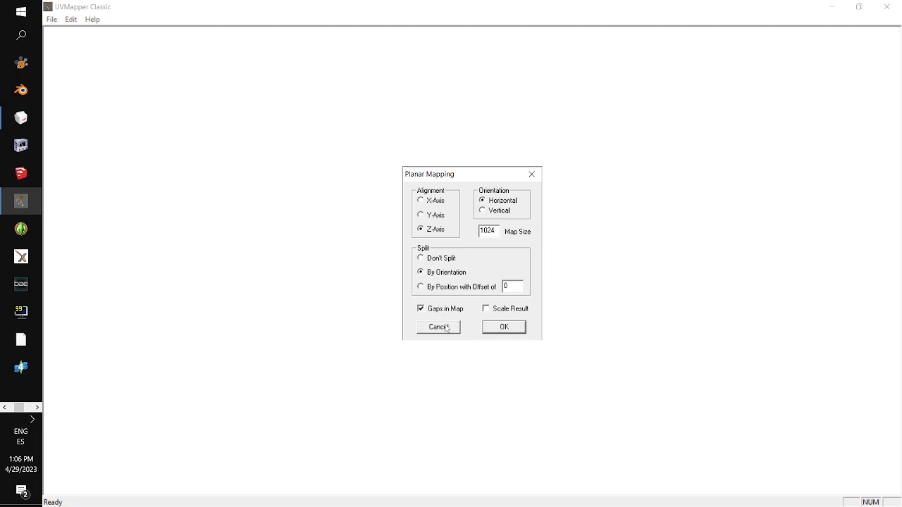
left_click(504, 327)
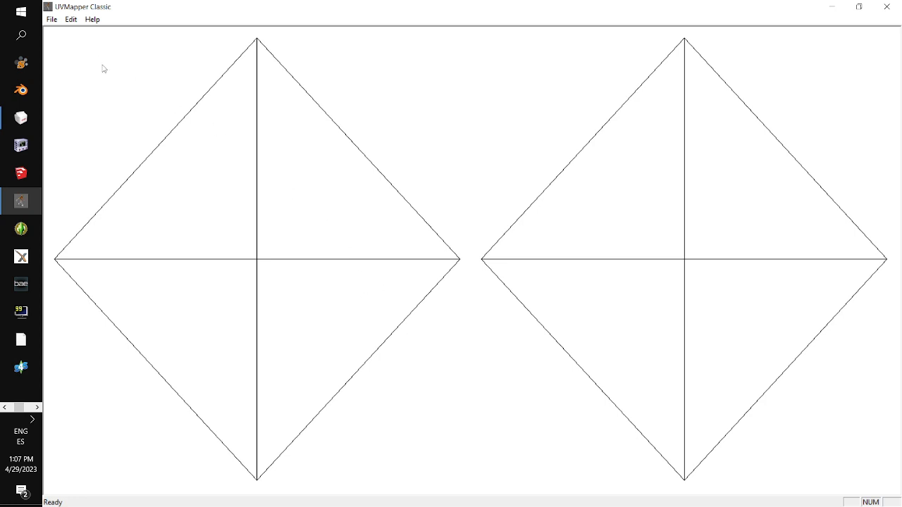
Create a box UV map of size 1024 with the front and back split and no gaps in the map.
left_click(52, 19)
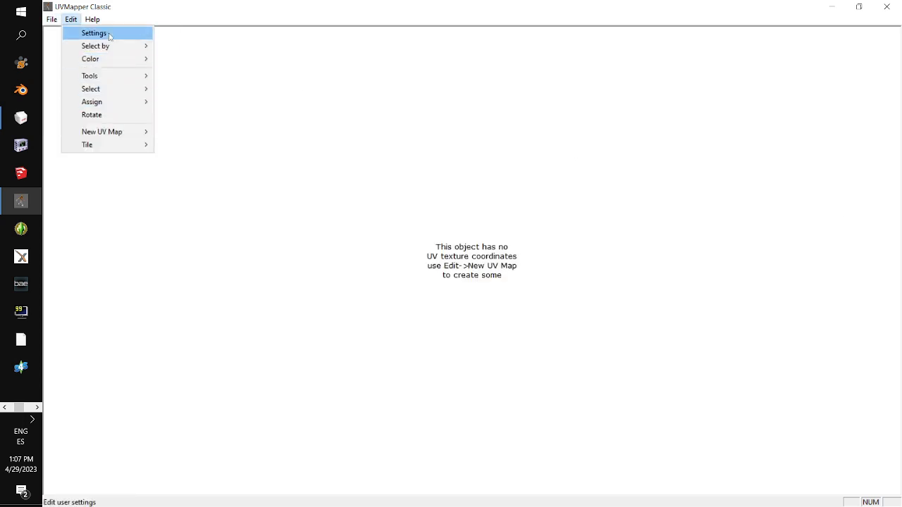
mouse_move(127, 133)
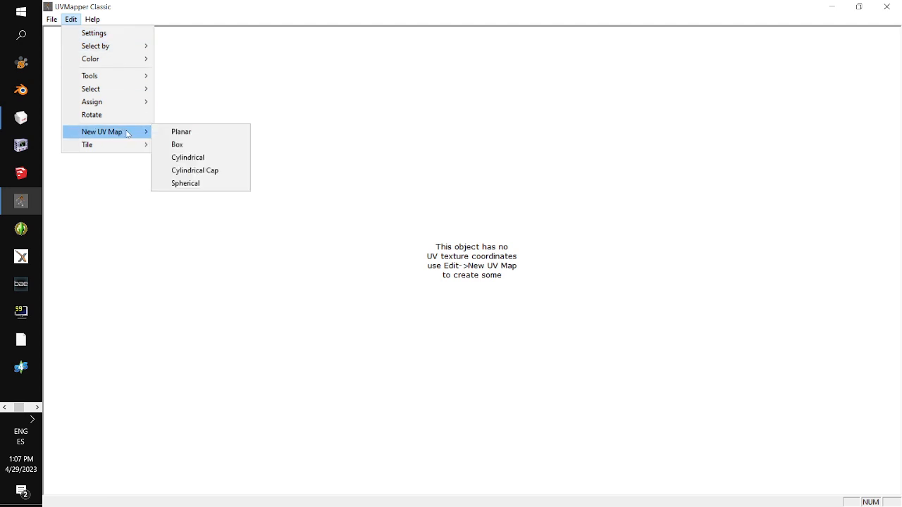
left_click(227, 148)
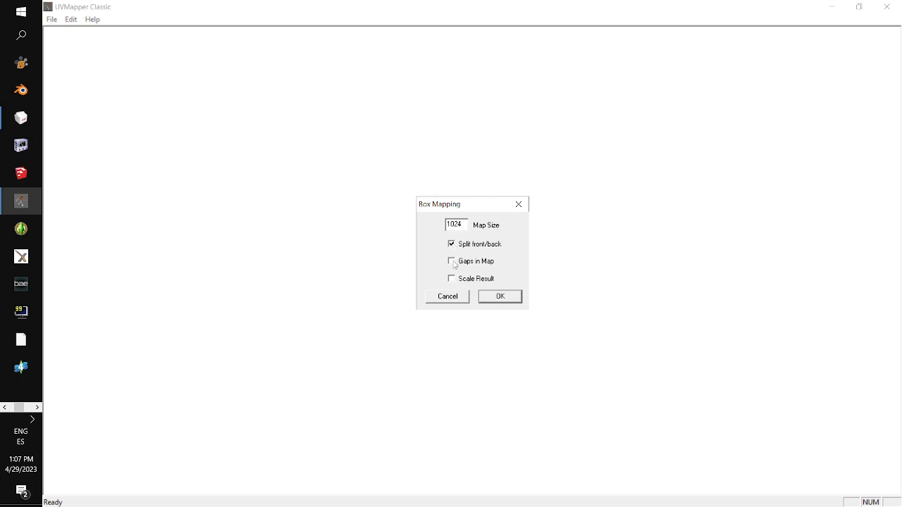
left_click(499, 296)
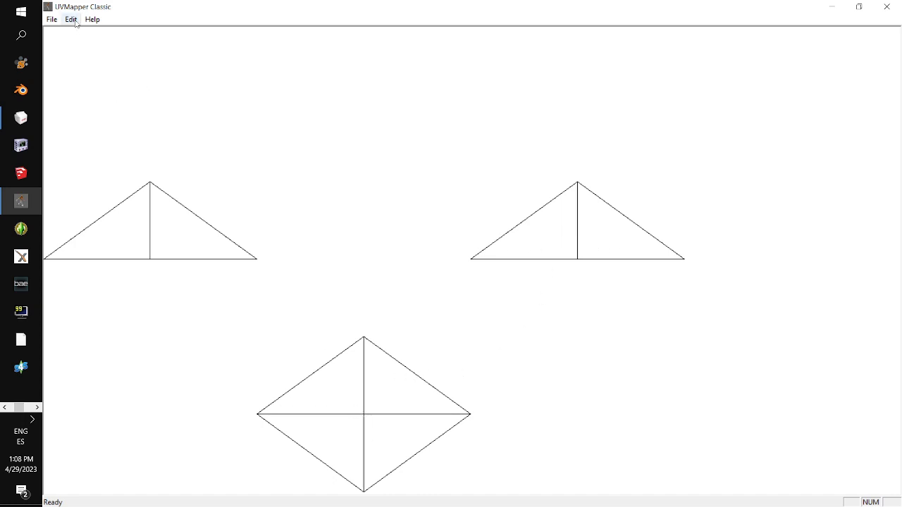
Create a spherical UV map of size 1024 aligned to the Y-axis, with facets spread at the poles and no gaps.
left_click(52, 19)
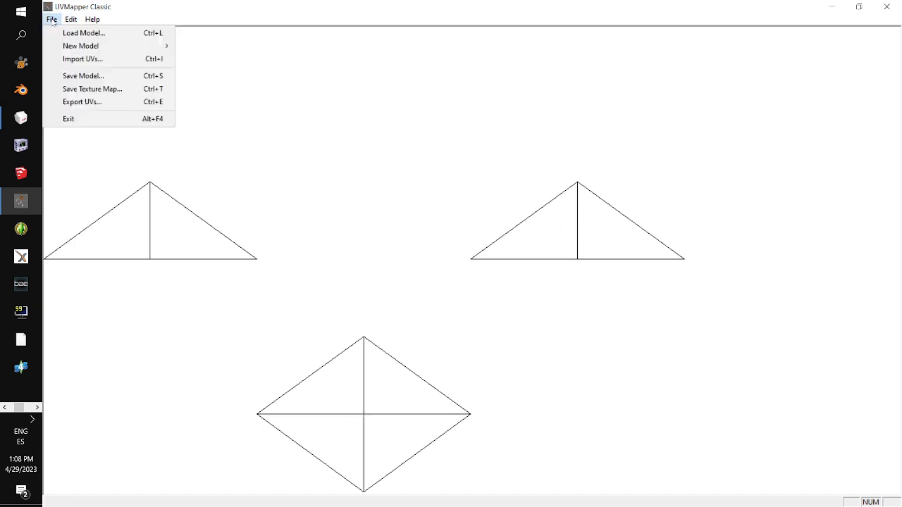
mouse_move(71, 19)
mouse_move(113, 133)
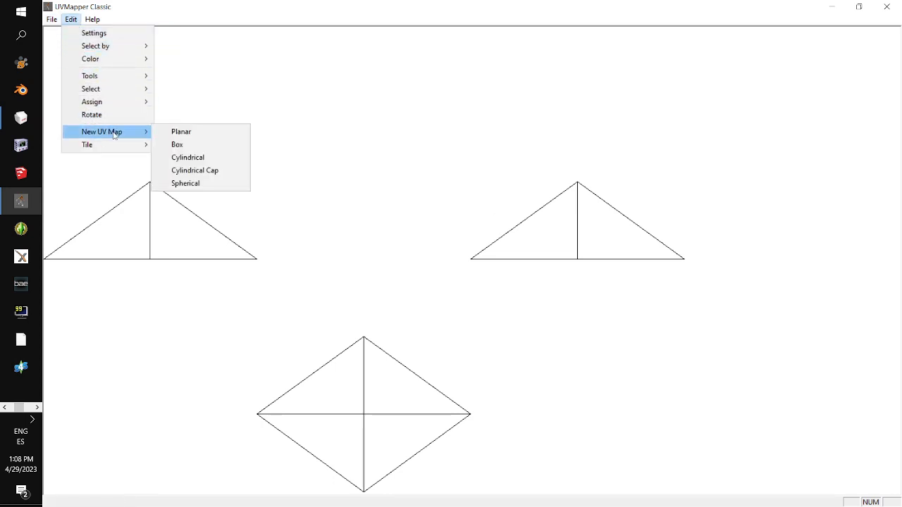
left_click(227, 183)
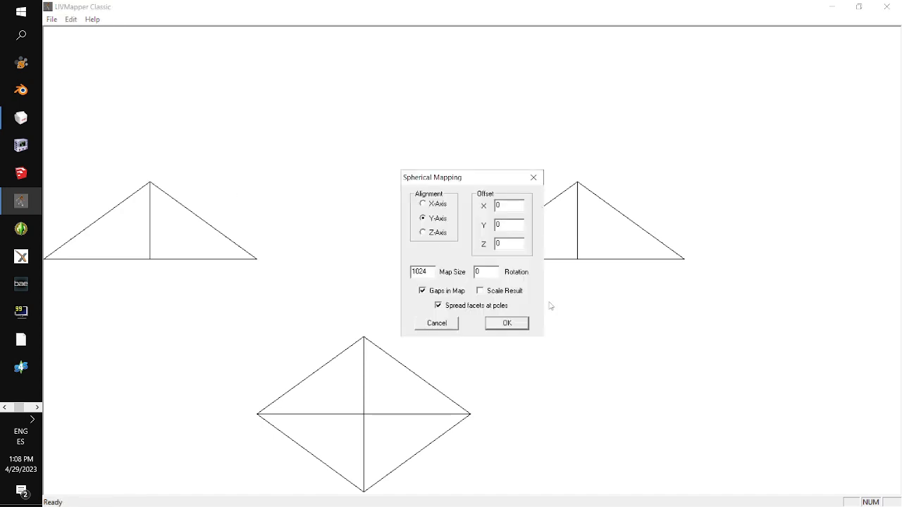
left_click(508, 323)
left_click(423, 291)
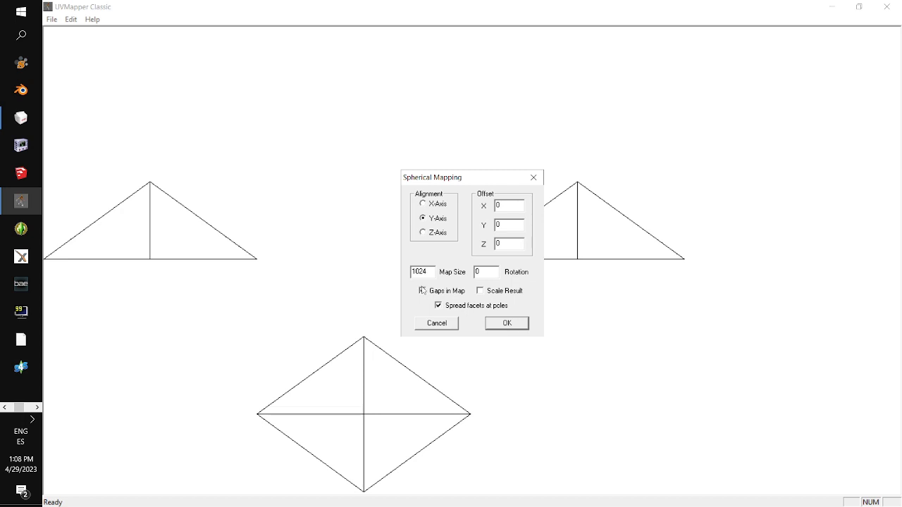
left_click(508, 324)
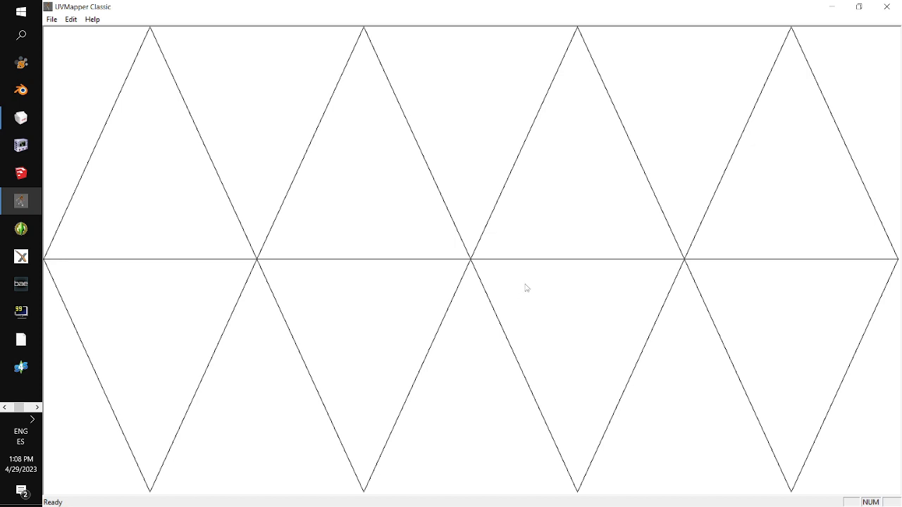
Create a cylindrical cap UV map of size 1024 aligned to the Y-axis, without gaps in the map.
left_click(71, 19)
mouse_move(113, 132)
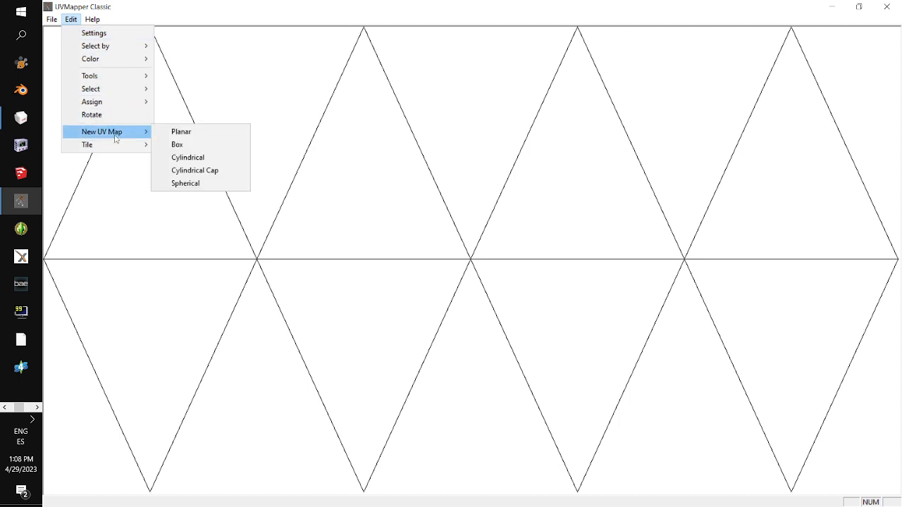
left_click(213, 171)
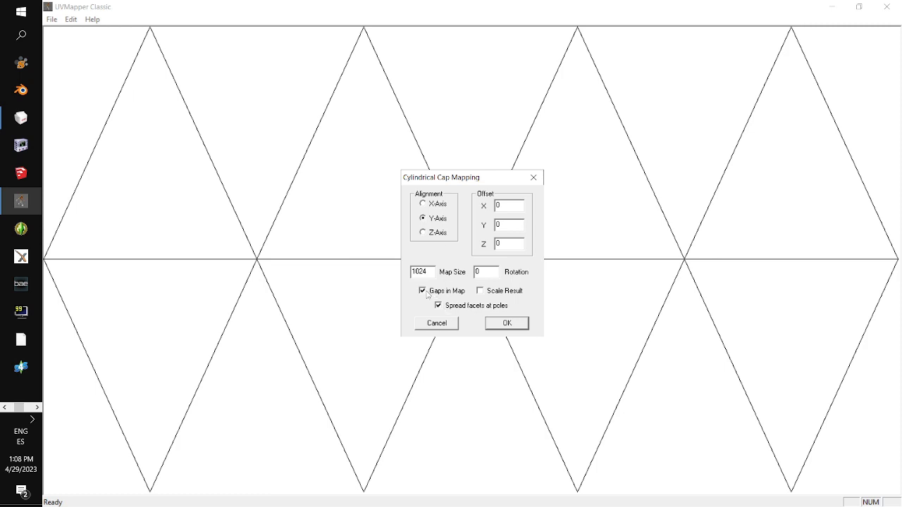
left_click(508, 324)
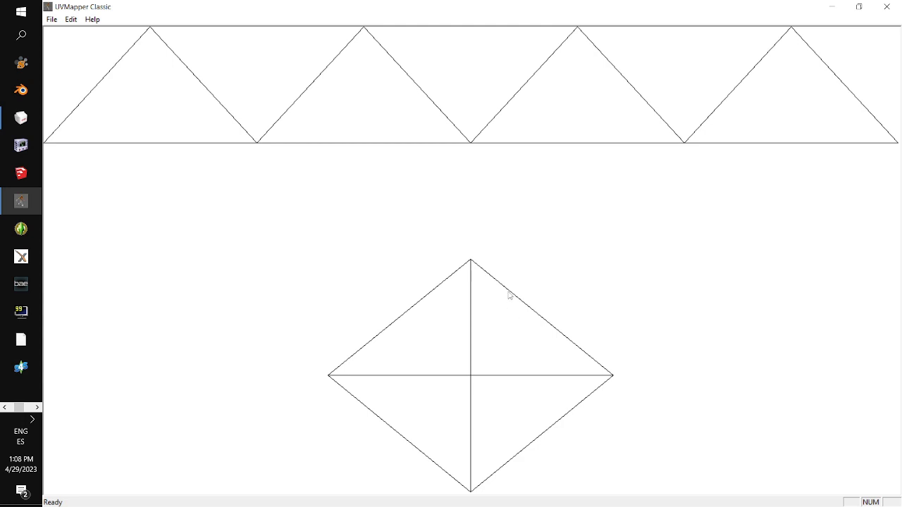
Create a cylindrical UV map of size 1024 aligned to the Y-axis, with facets spread at the poles and no gaps.
left_click(72, 19)
mouse_move(140, 135)
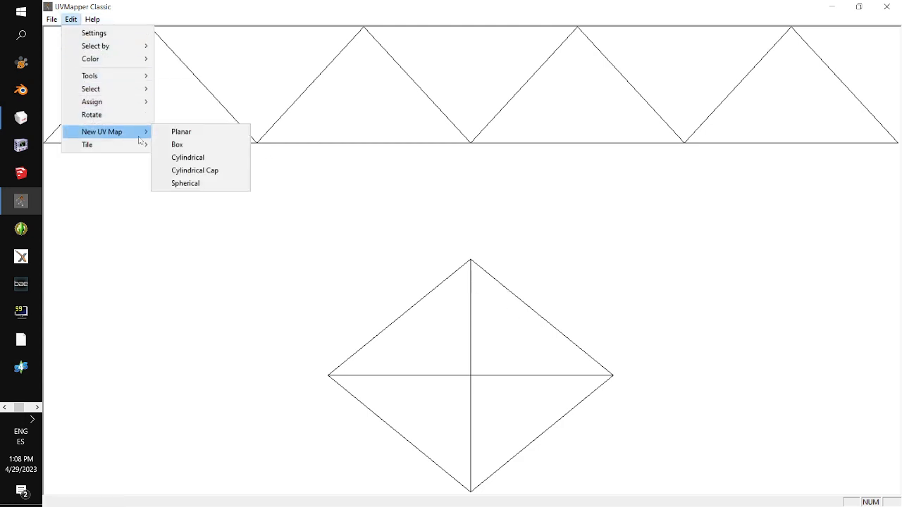
left_click(224, 160)
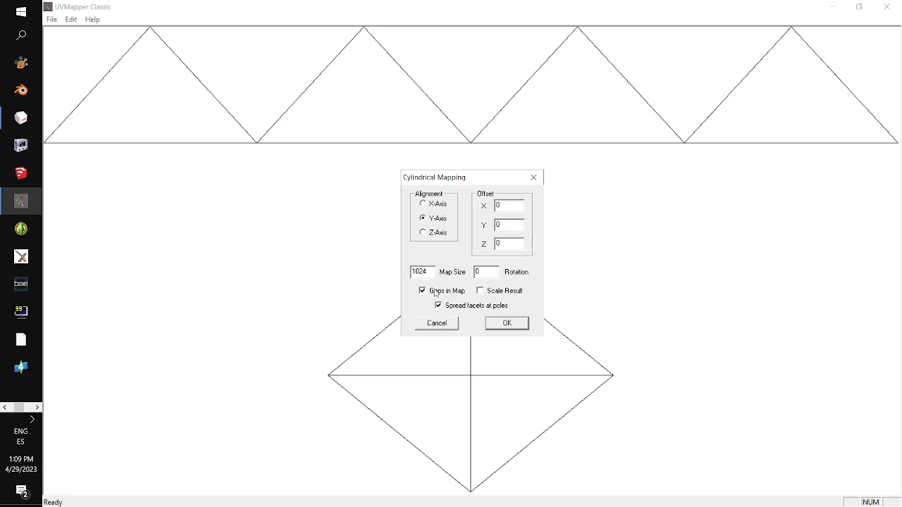
left_click(506, 323)
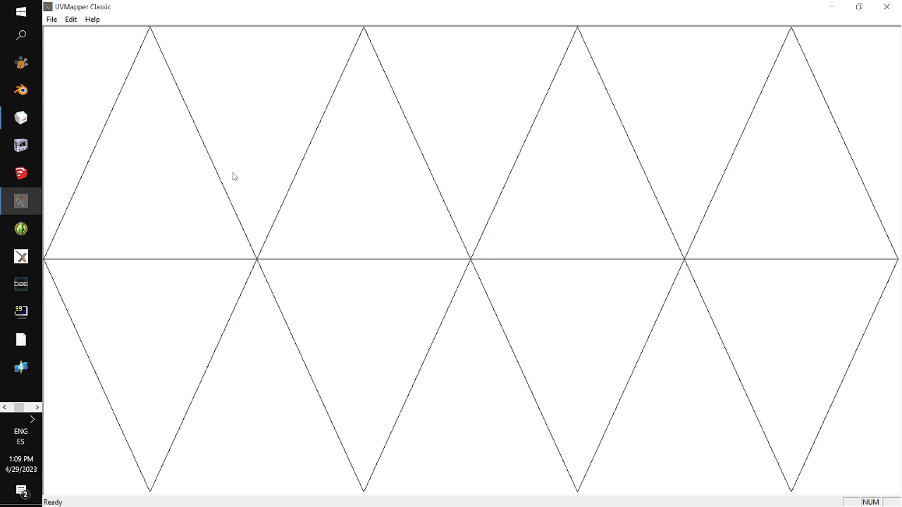
Save the mapped model as D8 UVmapper in Wavefront OBJ format in the Mapping Workshop folder, keeping the preset export options.
left_click(52, 21)
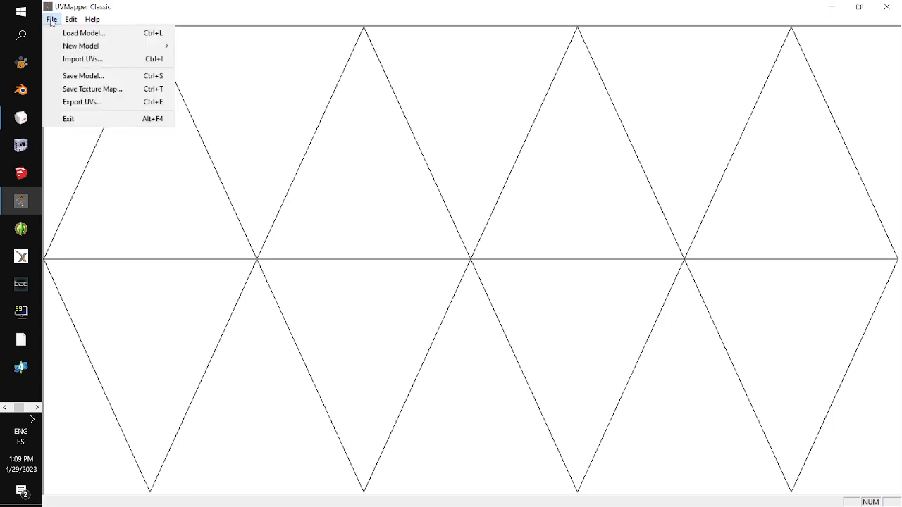
left_click(103, 76)
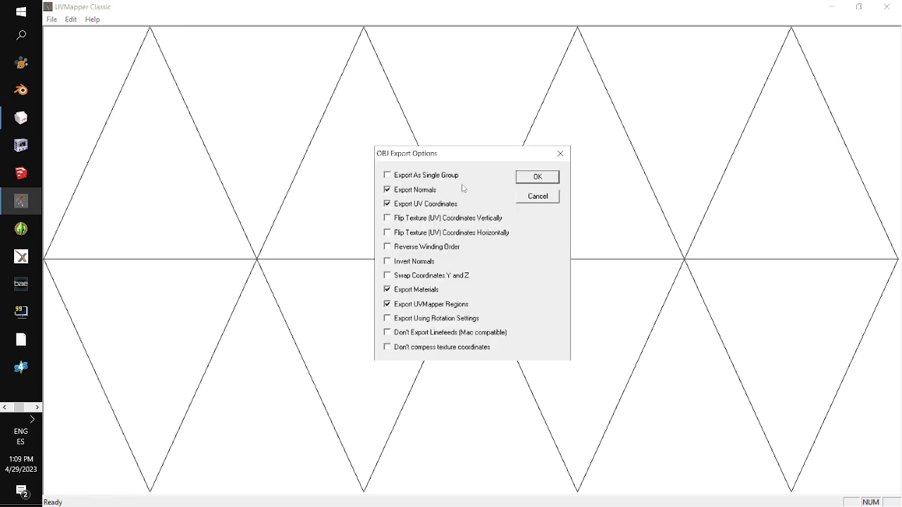
left_click(538, 176)
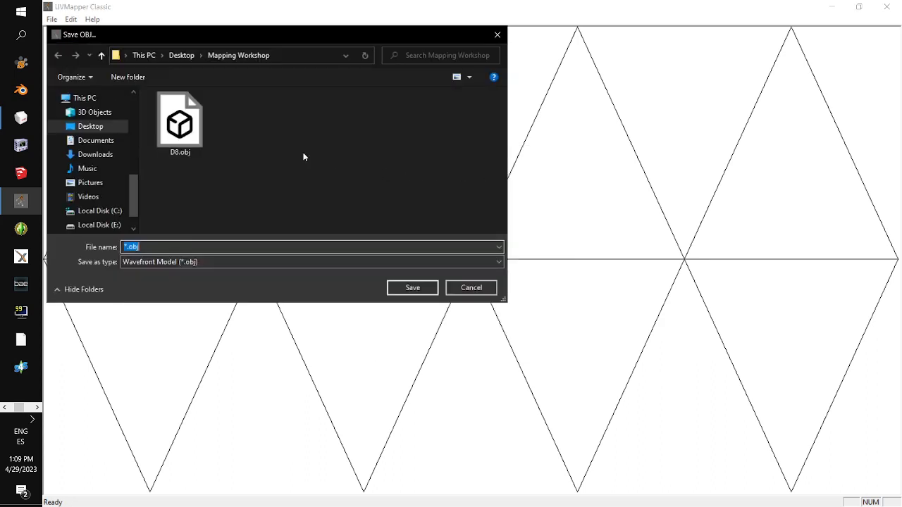
left_click(205, 247)
left_click(158, 249)
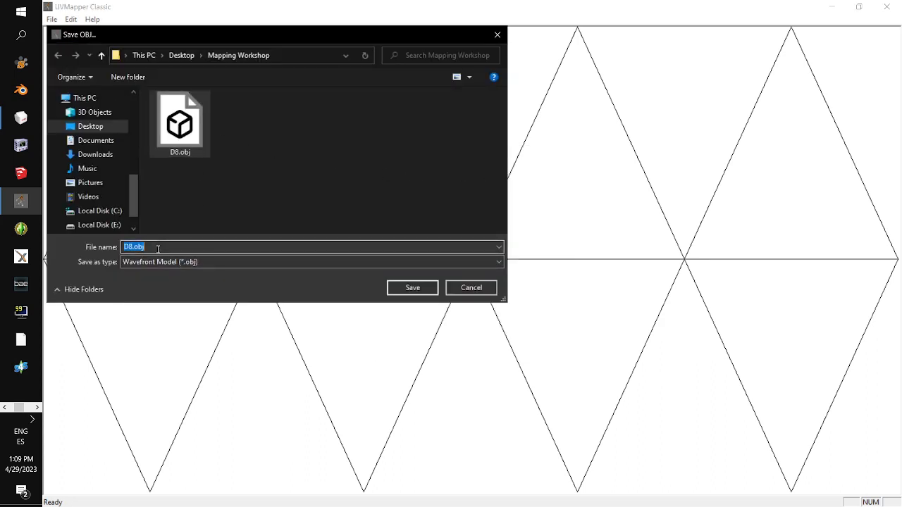
left_click_drag(157, 248, 131, 249)
key("BackSpace")
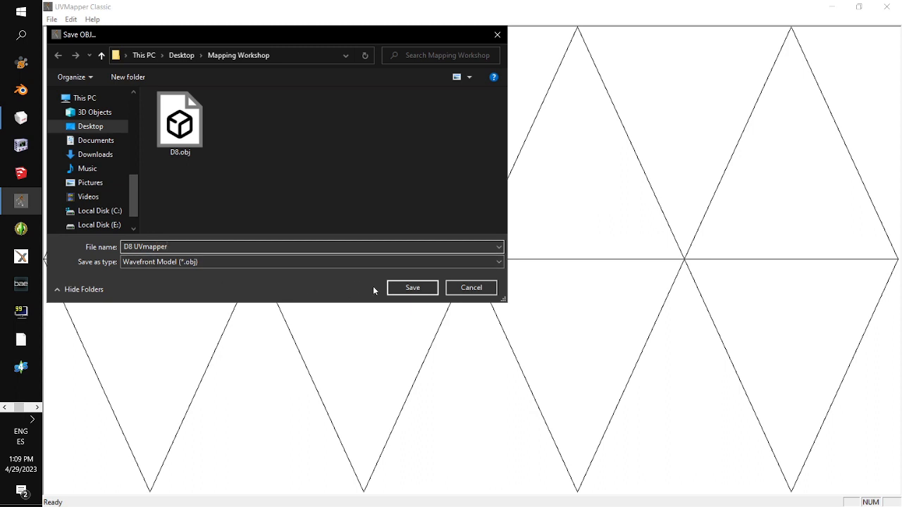
left_click(420, 291)
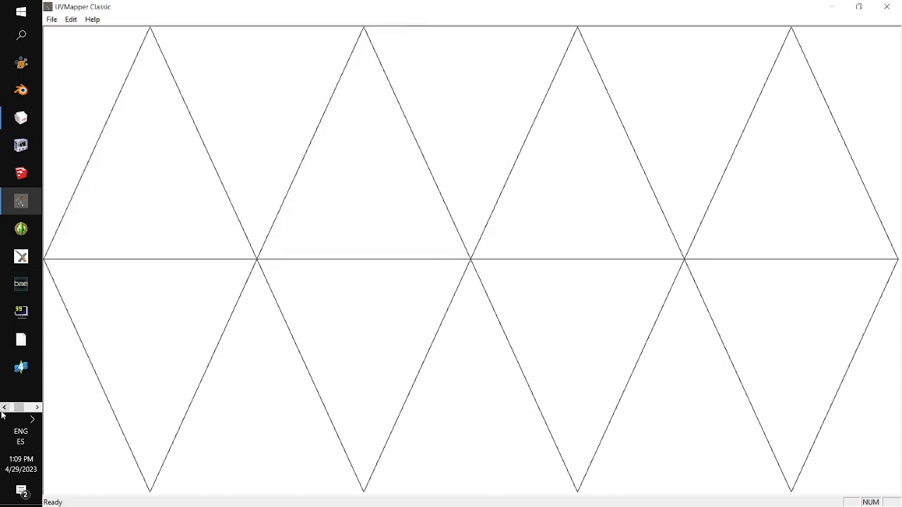
Switch to MilkShape 3D and import the Wavefront OBJ file D8 UVmapper.obj from the Mapping Workshop folder on the Desktop.
left_click(37, 407)
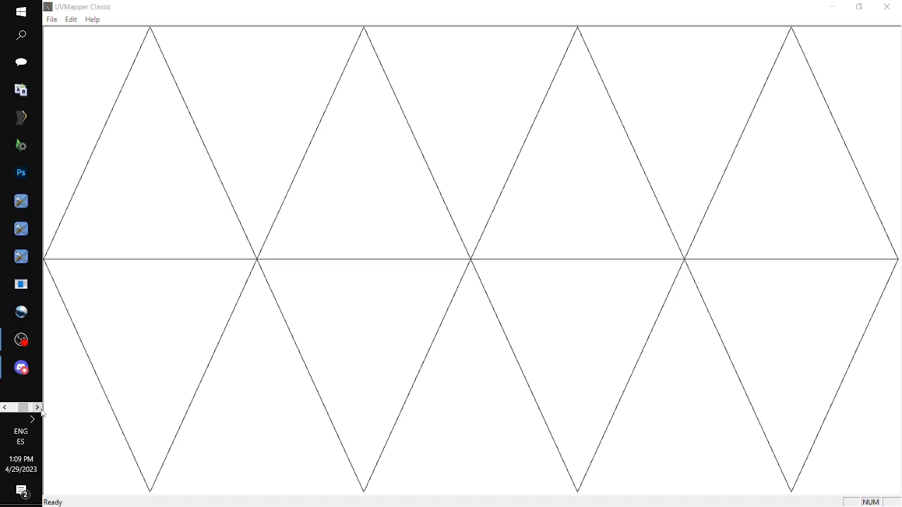
left_click(4, 407)
left_click(4, 408)
left_click(4, 408)
left_click(36, 407)
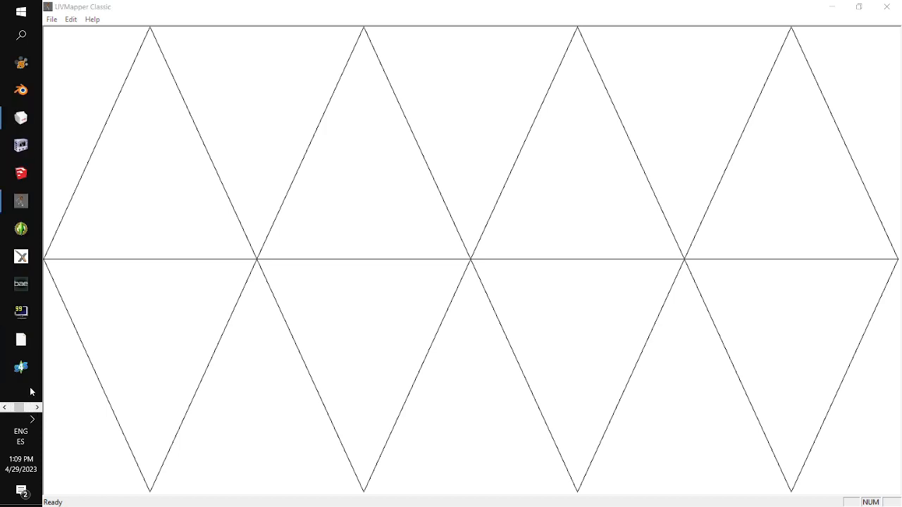
left_click(22, 118)
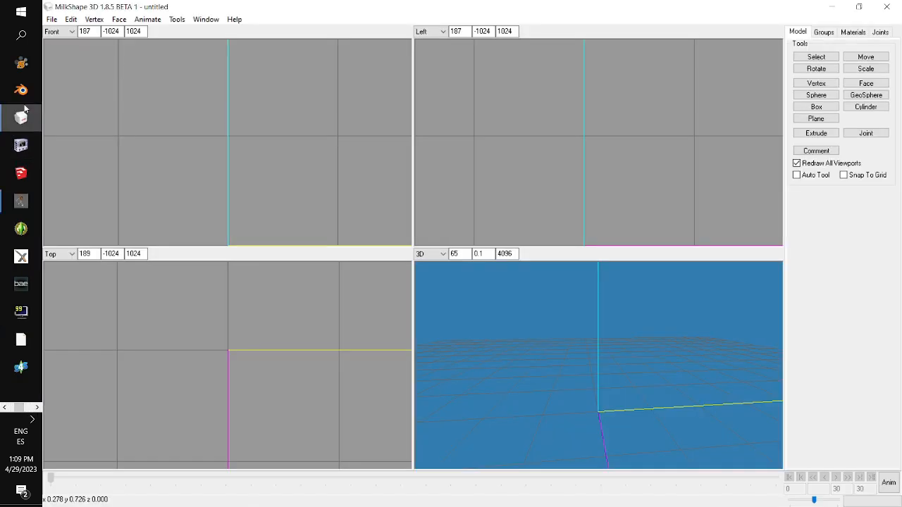
left_click(52, 20)
mouse_move(94, 103)
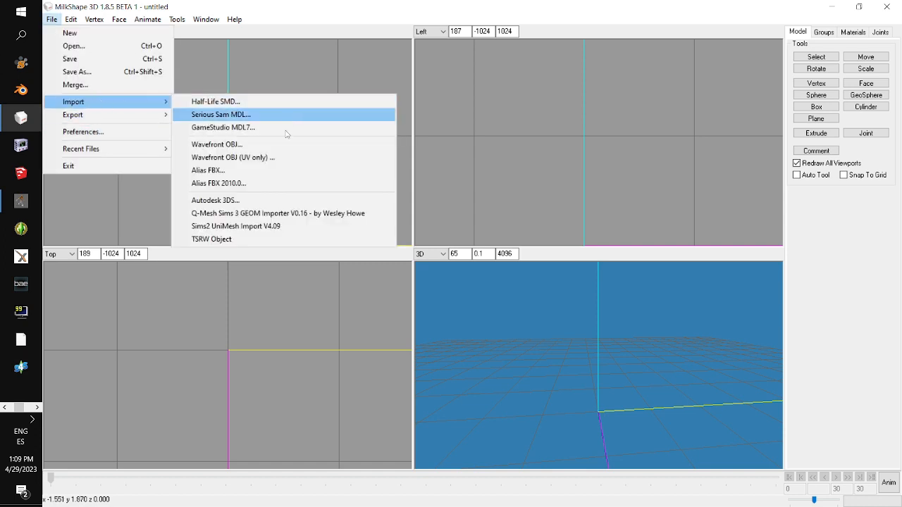
left_click(258, 148)
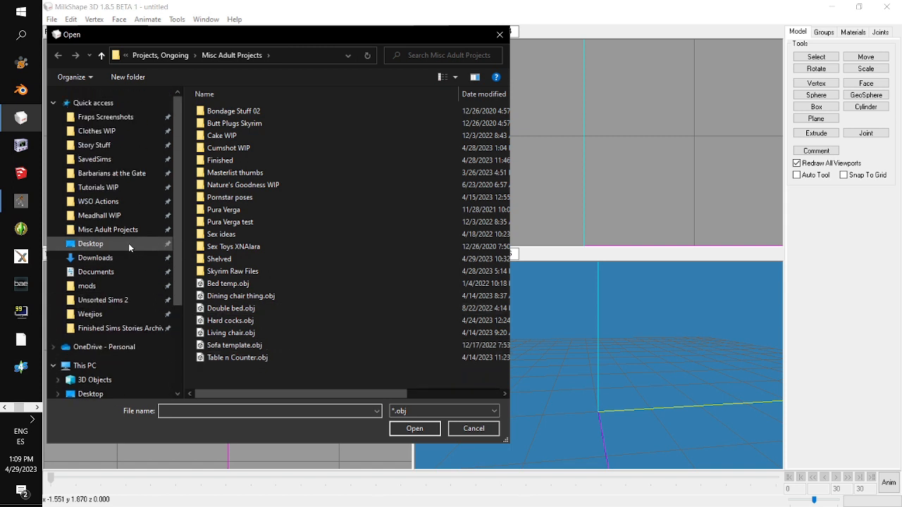
left_click(128, 244)
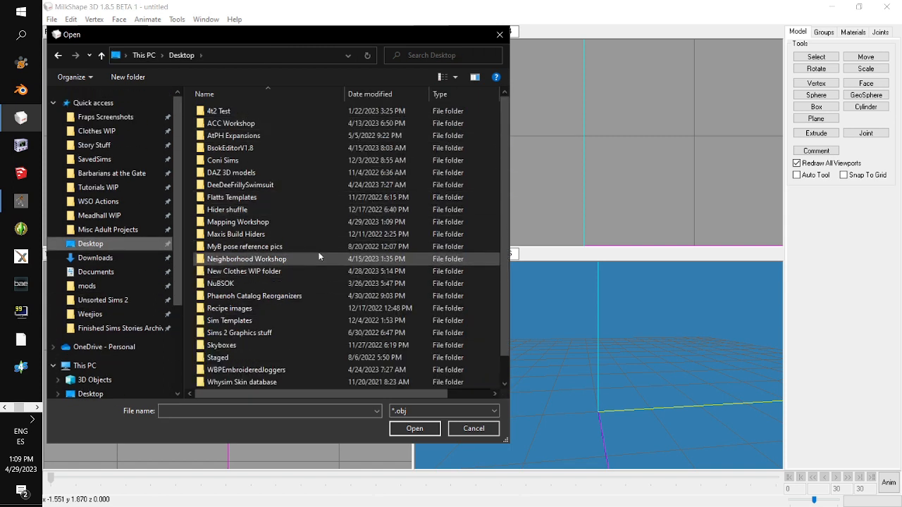
double_click(314, 221)
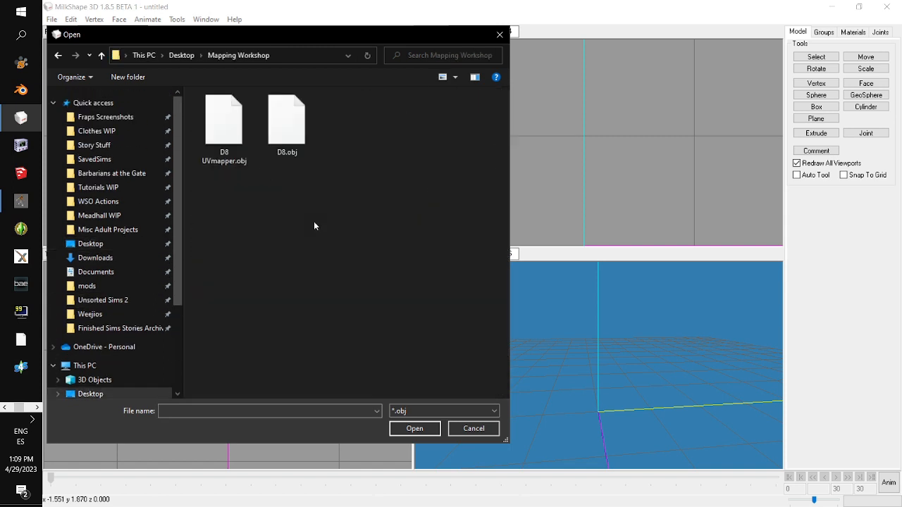
double_click(243, 137)
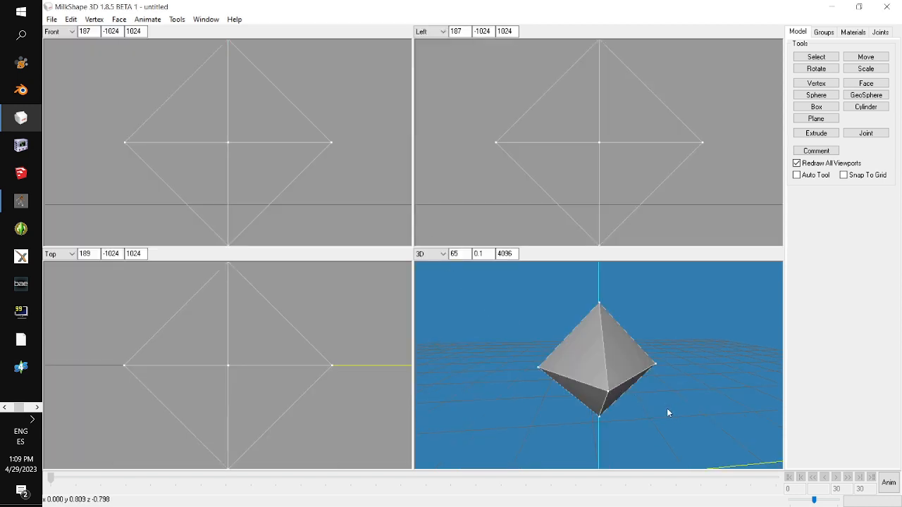
Turn off the wireframe overlay in the 3D view of the octahedron.
left_click_drag(668, 413, 640, 408)
right_click(641, 408)
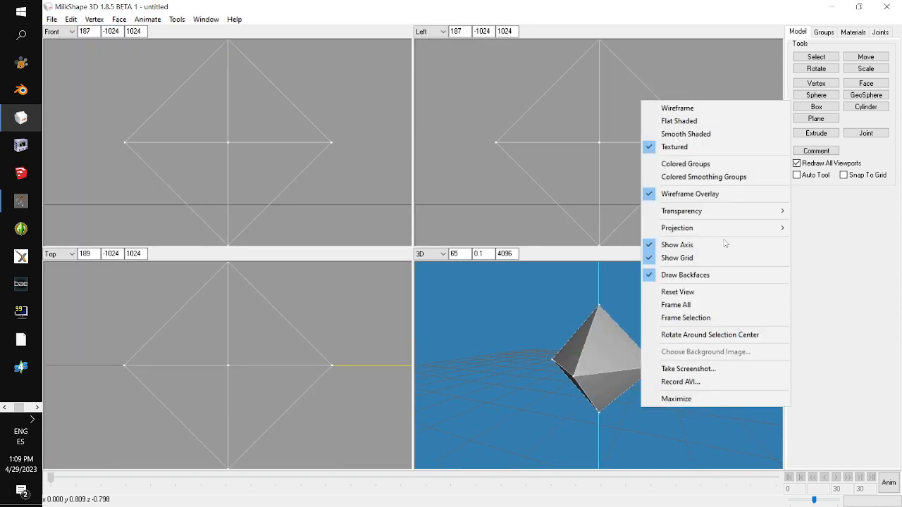
left_click(695, 194)
left_click_drag(675, 360, 548, 342)
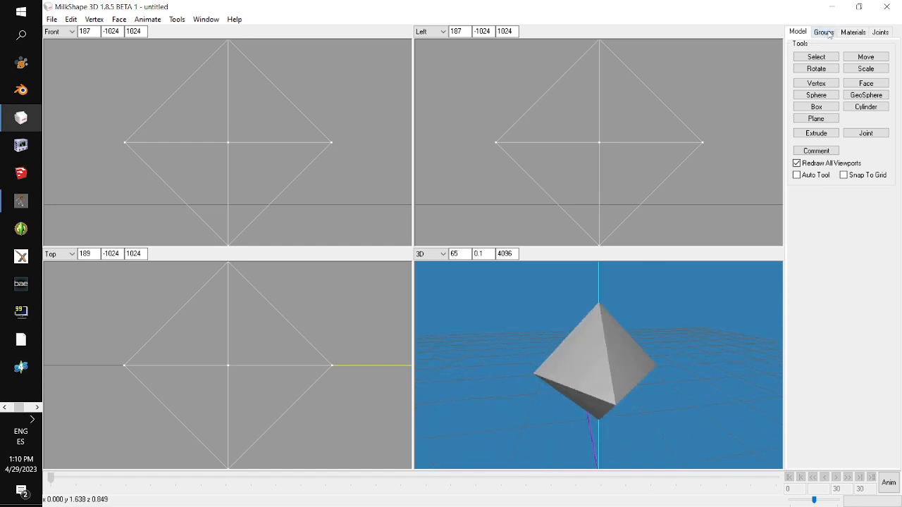
Create a new material that uses D8.jpg from the Mapping Workshop folder on the Desktop as its texture.
left_click(853, 33)
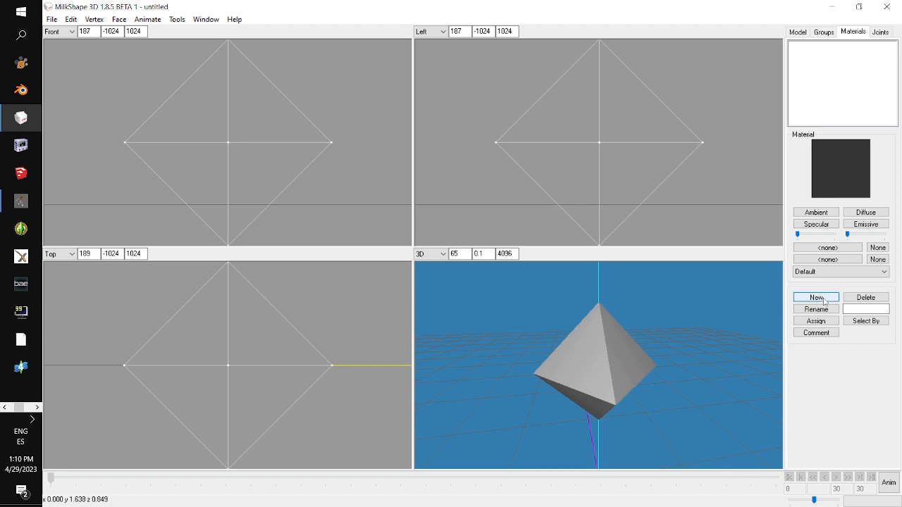
left_click(817, 297)
left_click(825, 248)
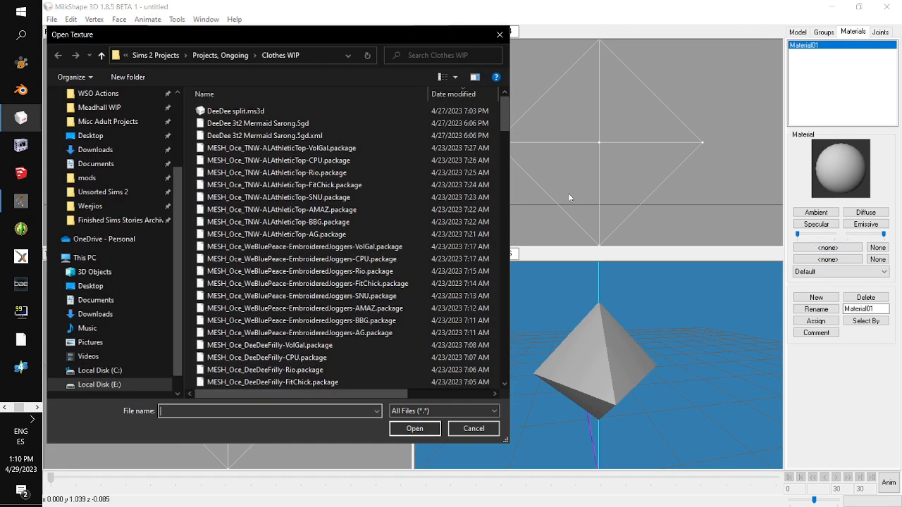
scroll(127, 211, "up", 3)
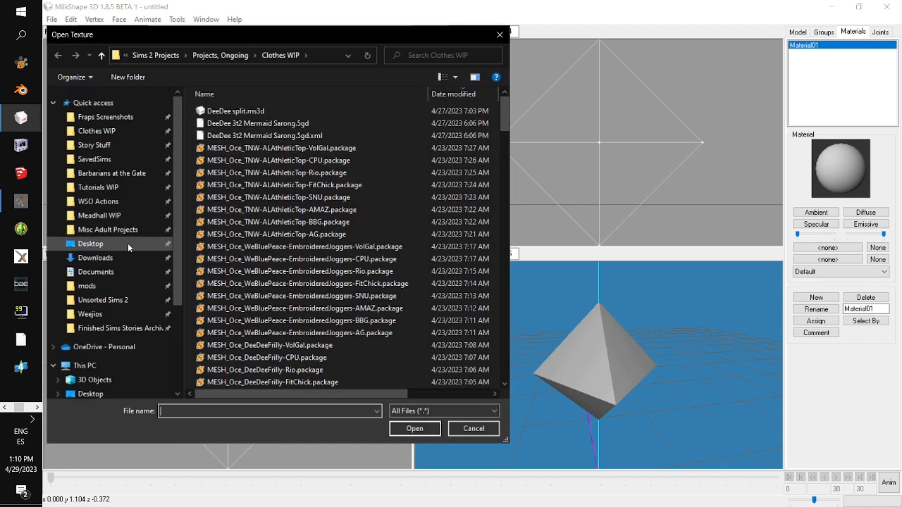
left_click(128, 243)
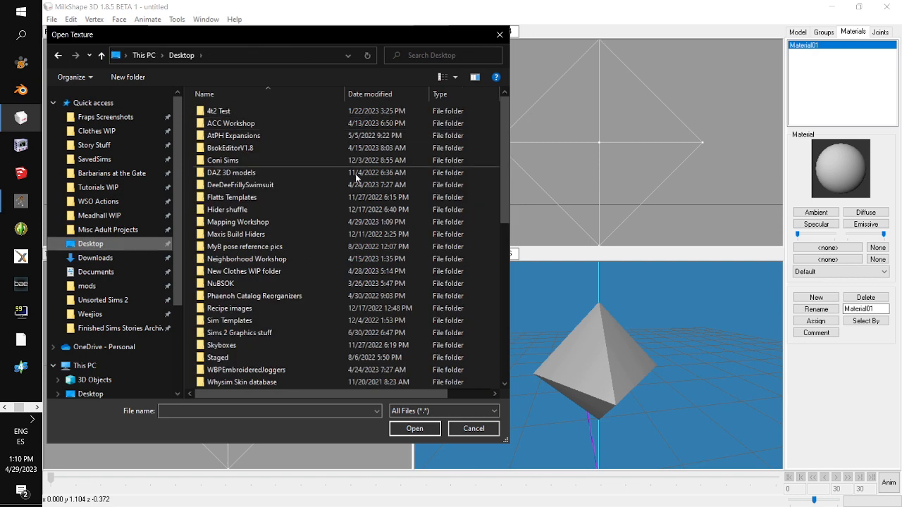
double_click(264, 223)
double_click(289, 136)
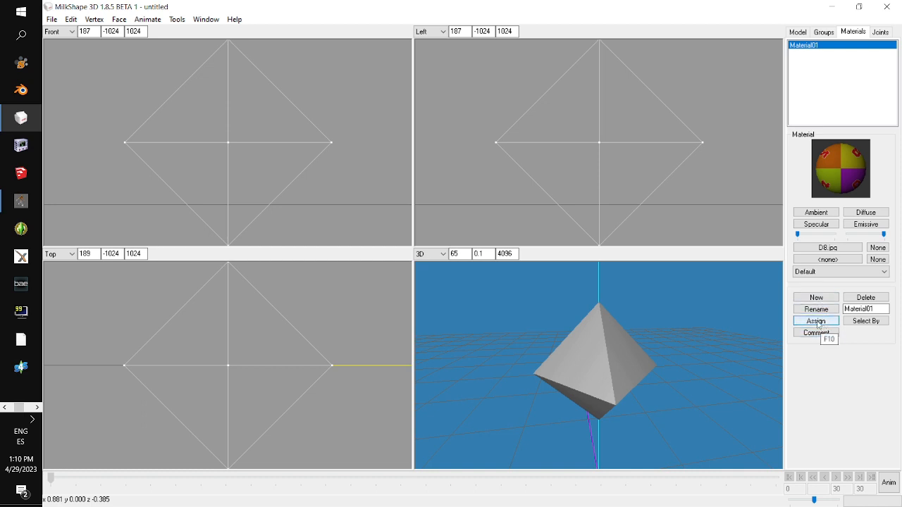
Select the Figure group and assign the D8.jpg material to it.
left_click(824, 31)
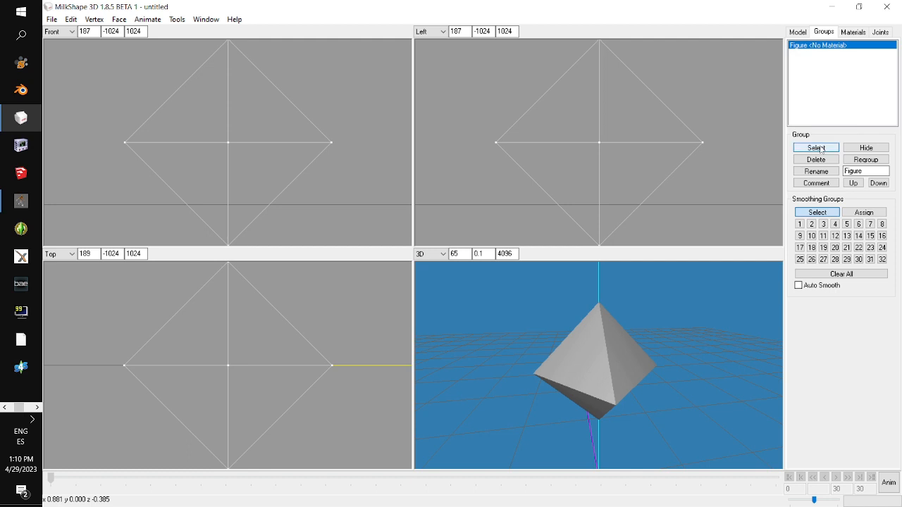
left_click(816, 148)
left_click(861, 33)
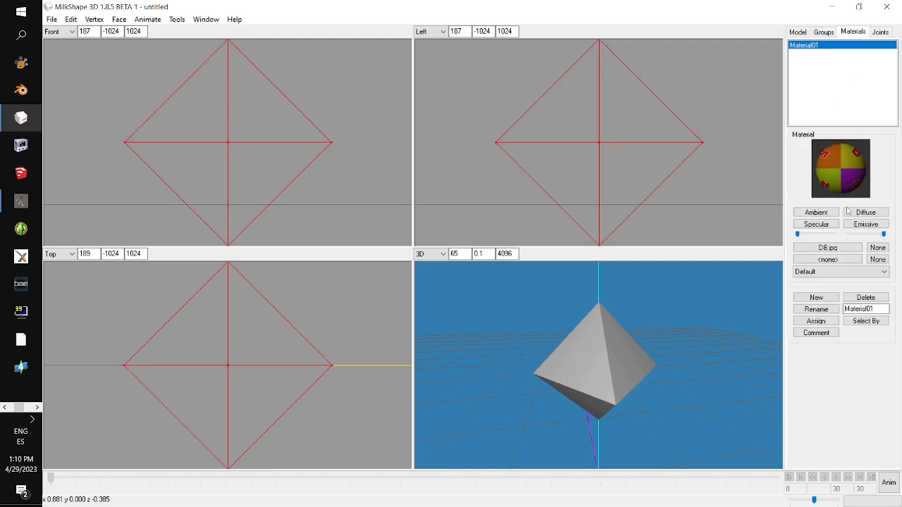
left_click(816, 321)
Examine the textured octahedron from several sides in a maximized 3D view, then restore the four-view layout.
left_click_drag(733, 350, 509, 411)
right_click(518, 404)
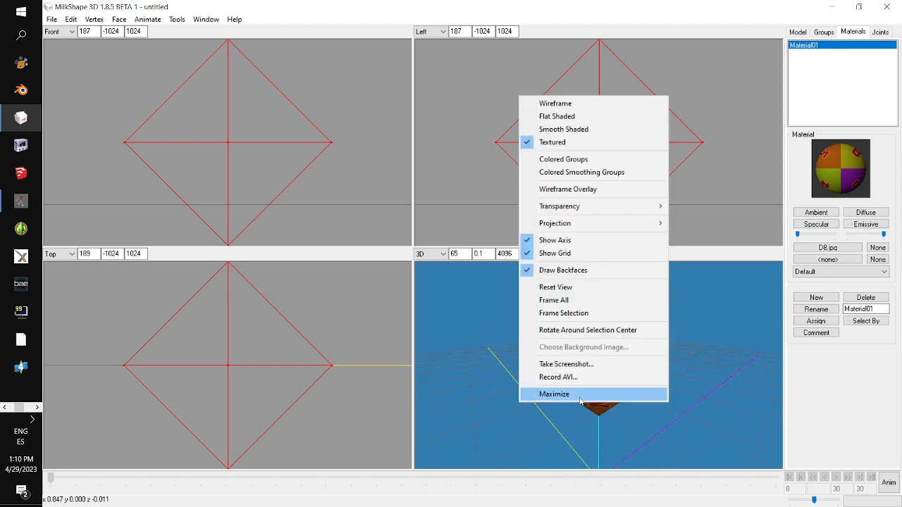
left_click(579, 394)
left_click_drag(589, 391, 562, 407)
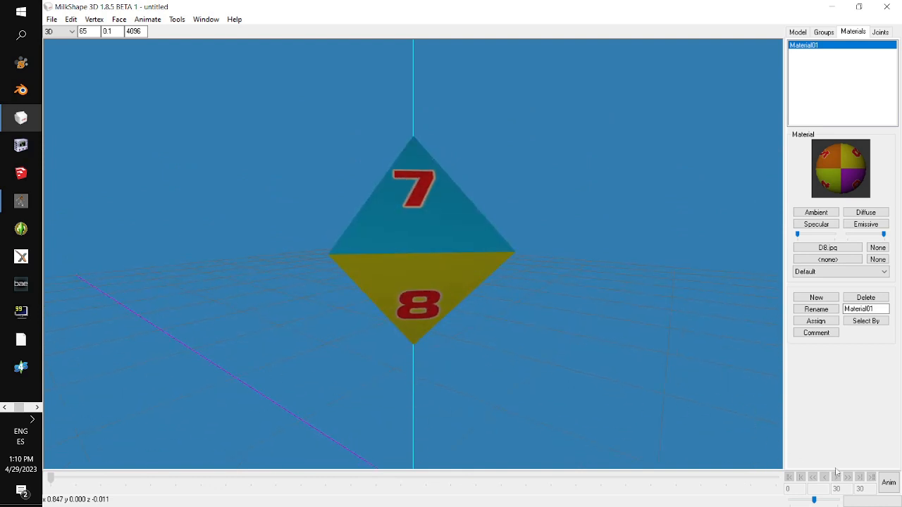
right_click(704, 442)
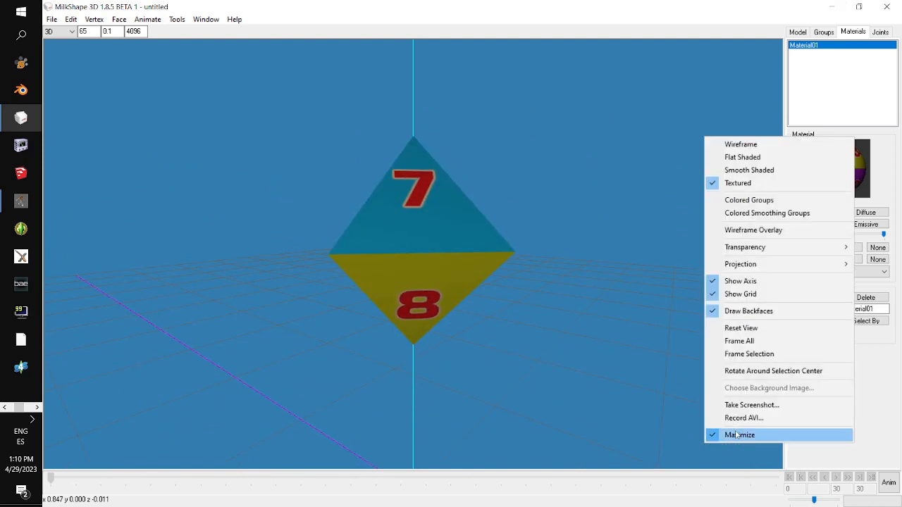
left_click(736, 435)
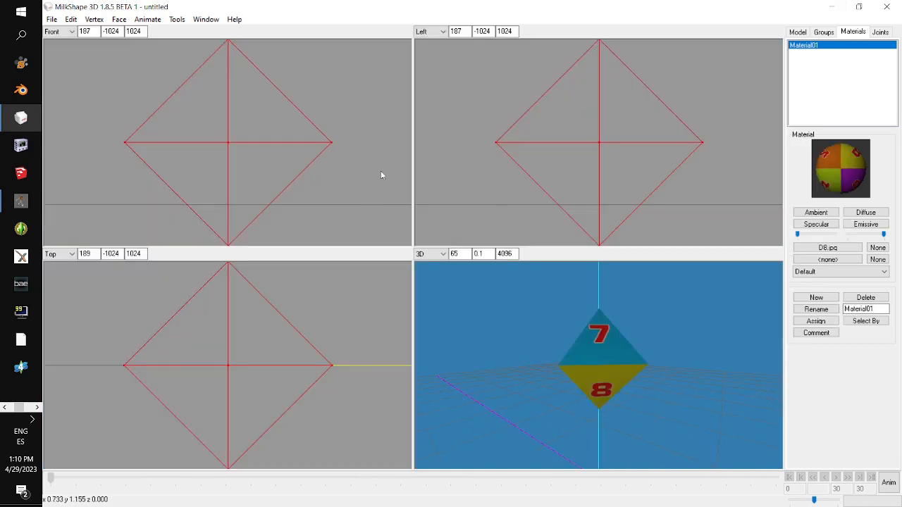
Start a new empty model, discarding the changes to the current one.
left_click(51, 19)
left_click(62, 33)
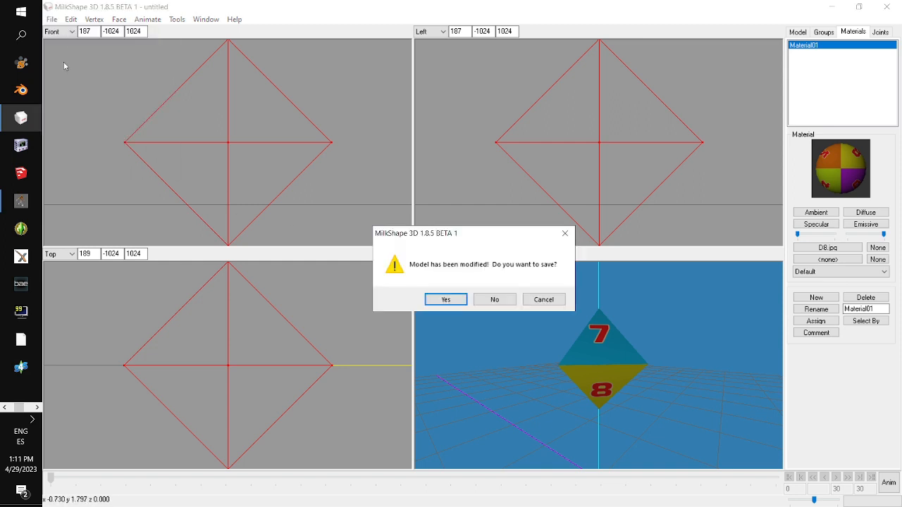
key("n")
Import the original Wavefront OBJ file D8.obj from the Mapping Workshop folder.
left_click(52, 19)
mouse_move(103, 104)
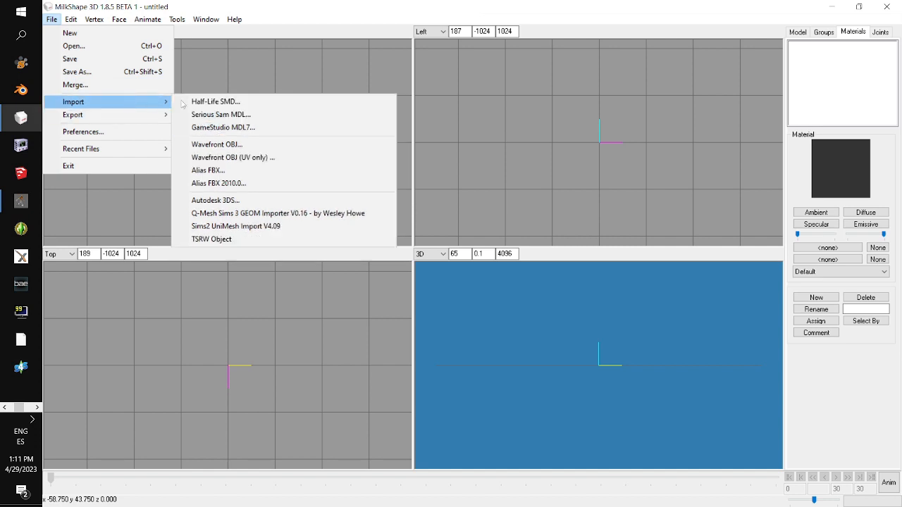
left_click(264, 145)
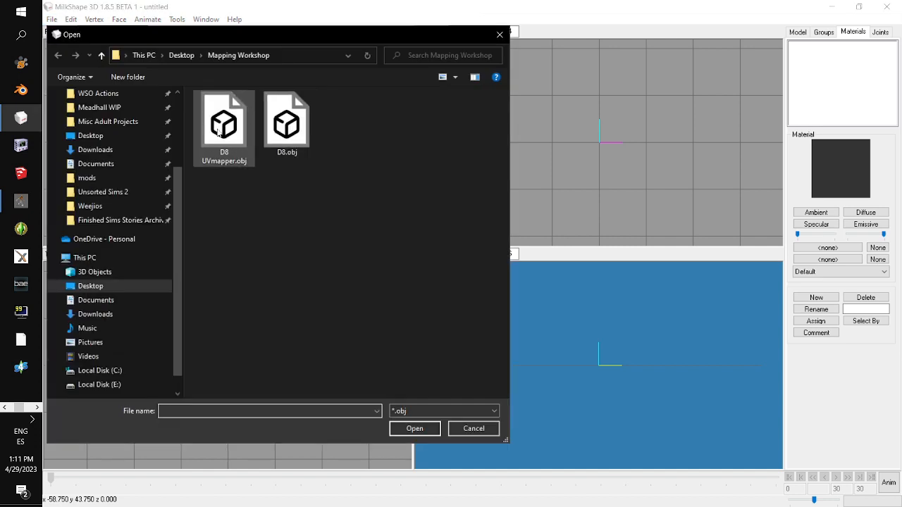
double_click(298, 130)
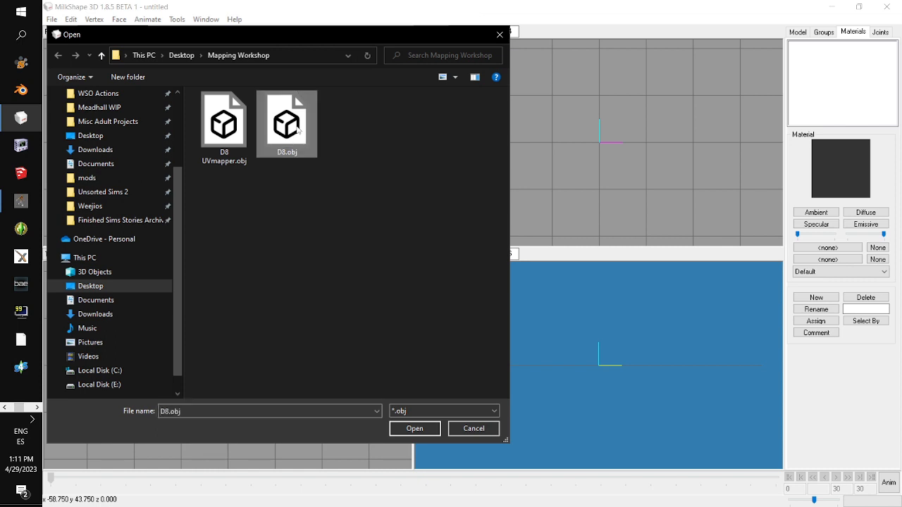
mouse_move(683, 337)
left_mouse_down()
mouse_move(682, 352)
mouse_move(535, 351)
mouse_move(760, 355)
mouse_move(376, 366)
mouse_move(747, 358)
mouse_move(689, 358)
left_mouse_up()
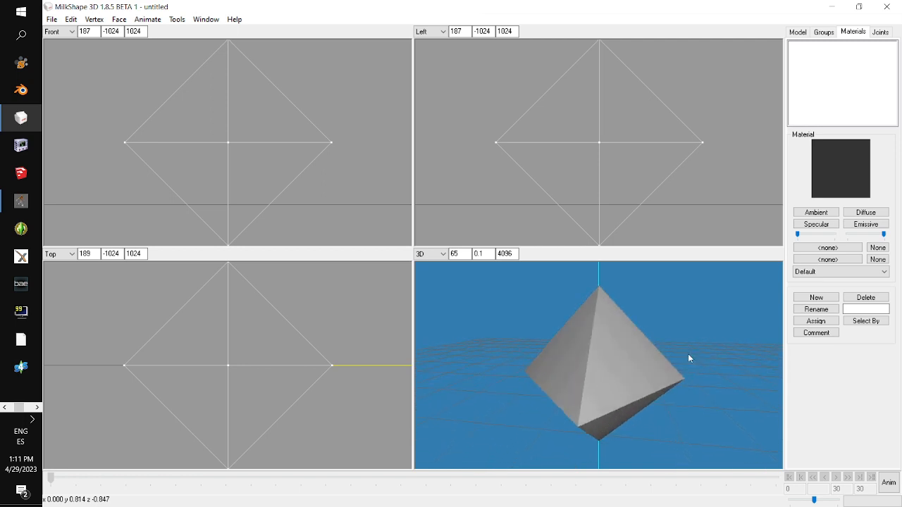
Check the imported octahedron's default group by selecting it and deselecting it again.
left_click(824, 33)
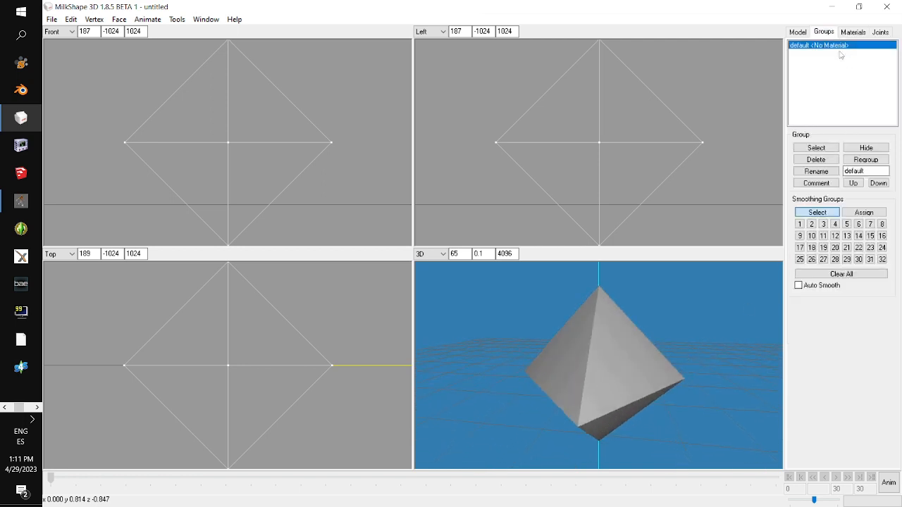
left_click(820, 148)
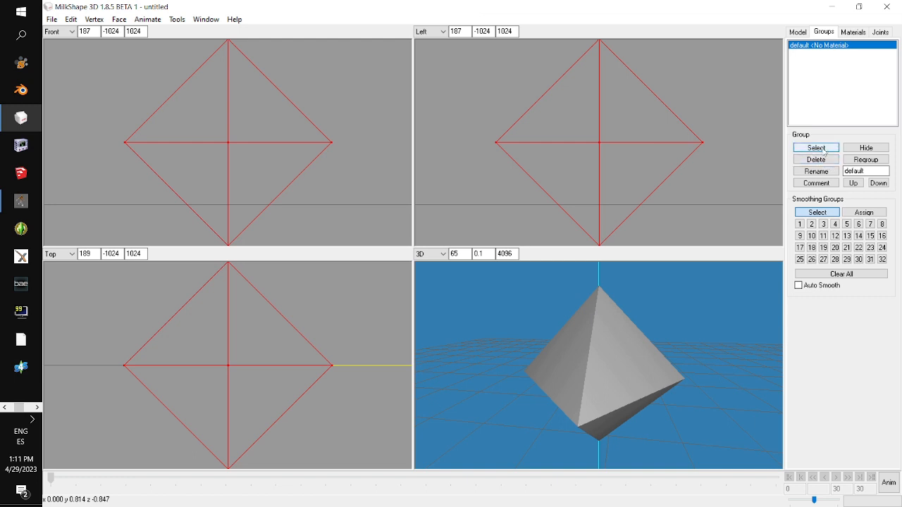
left_click(821, 148)
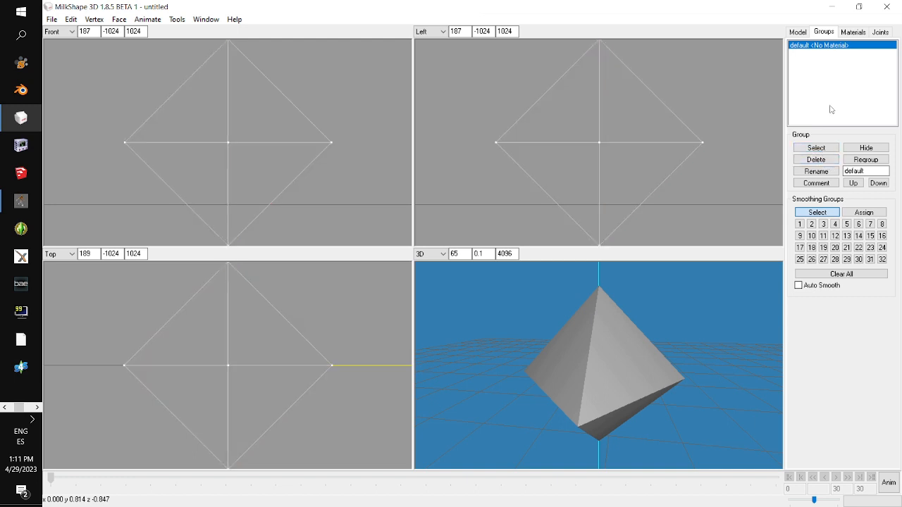
Select only the octahedron's upper front-left face, using face selection by vertex.
left_click(798, 33)
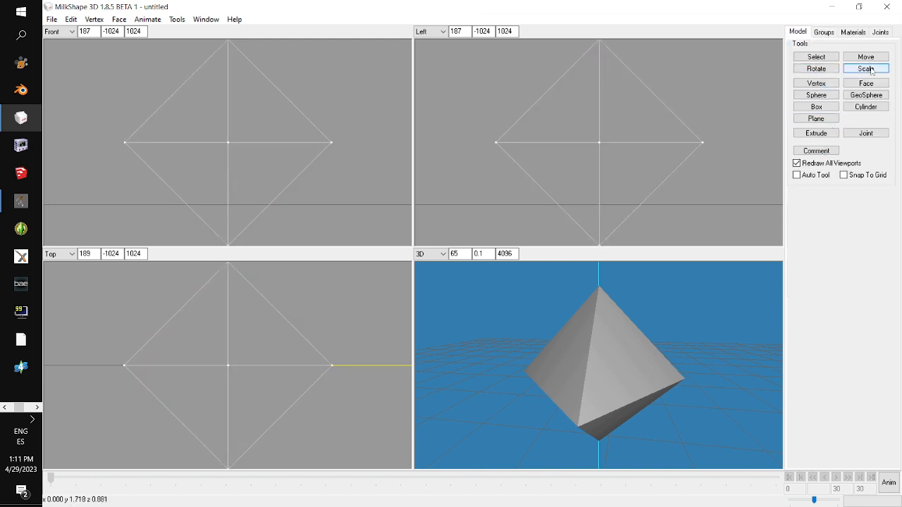
left_click(824, 58)
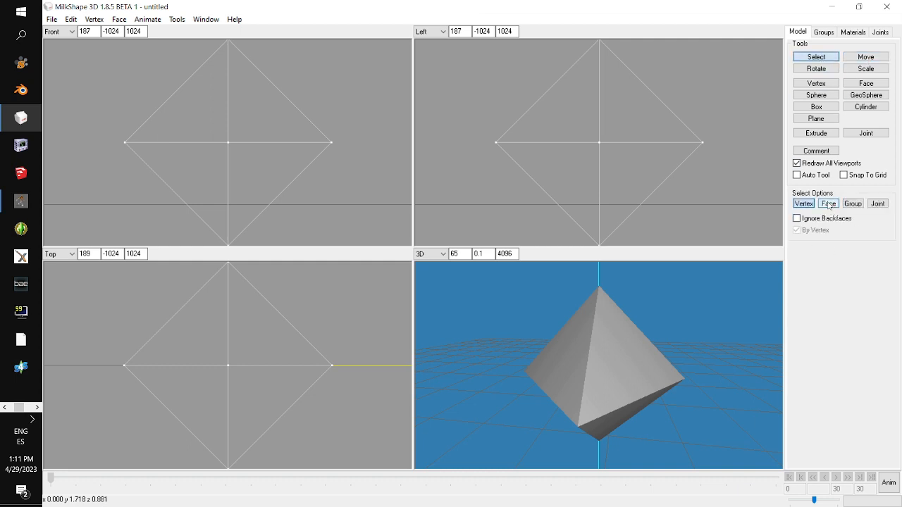
left_click(828, 204)
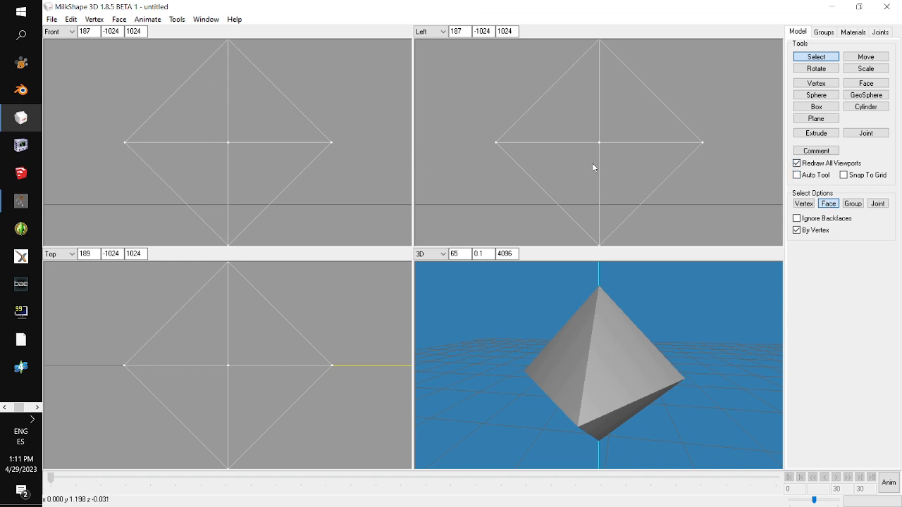
scroll(595, 162, "down", 3)
scroll(598, 167, "down", 2)
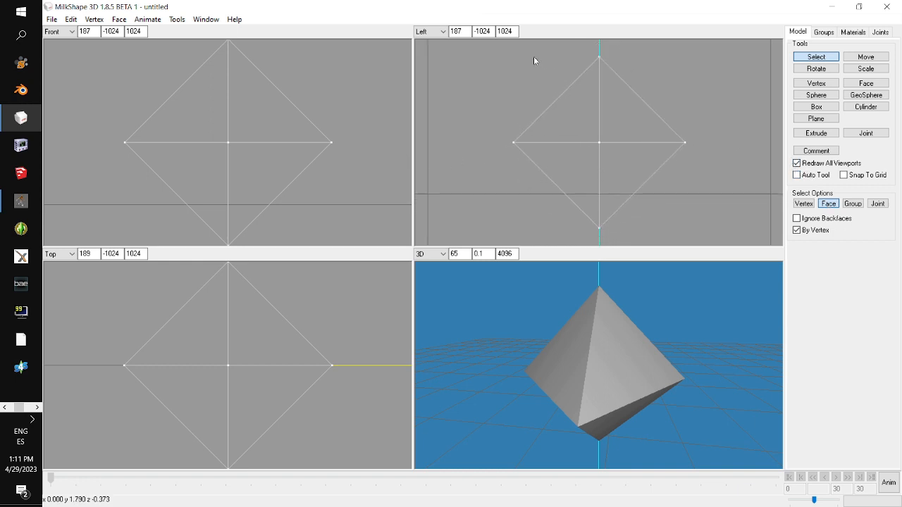
left_click_drag(535, 55, 664, 114)
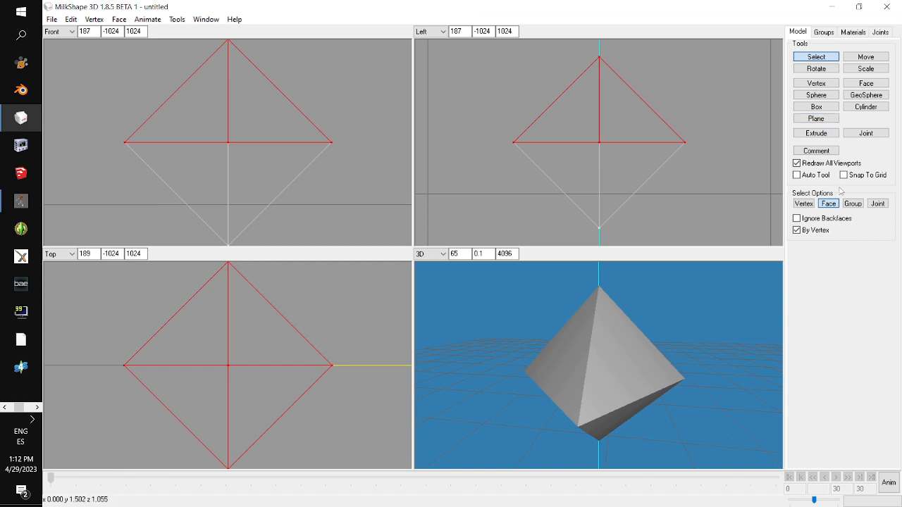
left_click_drag(499, 86, 568, 172)
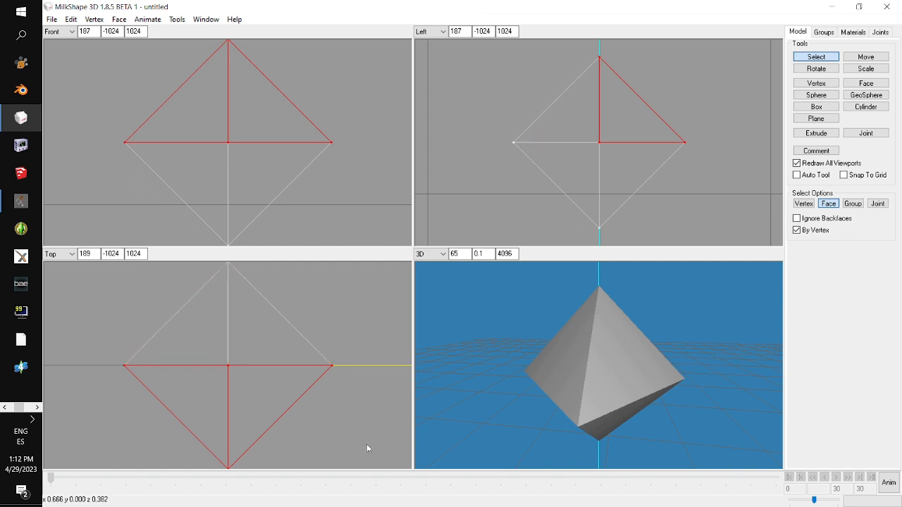
left_click_drag(362, 444, 258, 342)
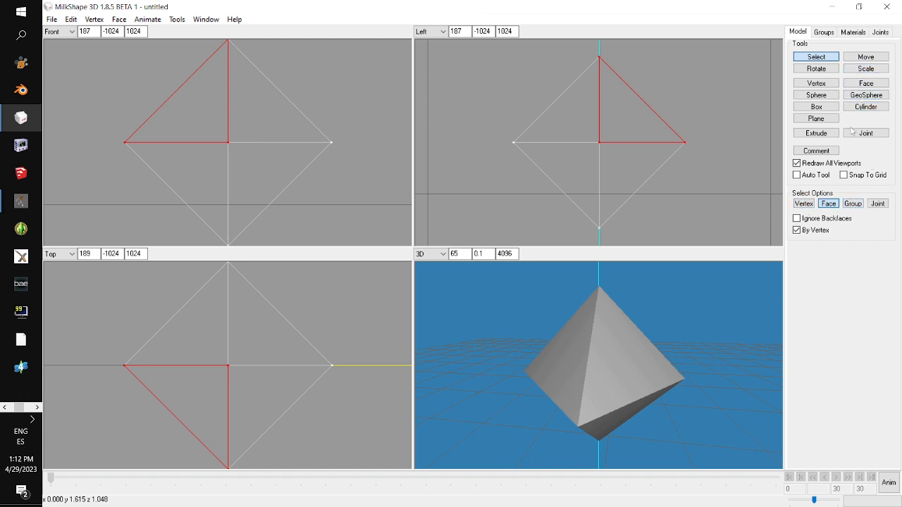
Regroup the selected upper front-left face as a group named face01 and hide that group.
left_click(829, 33)
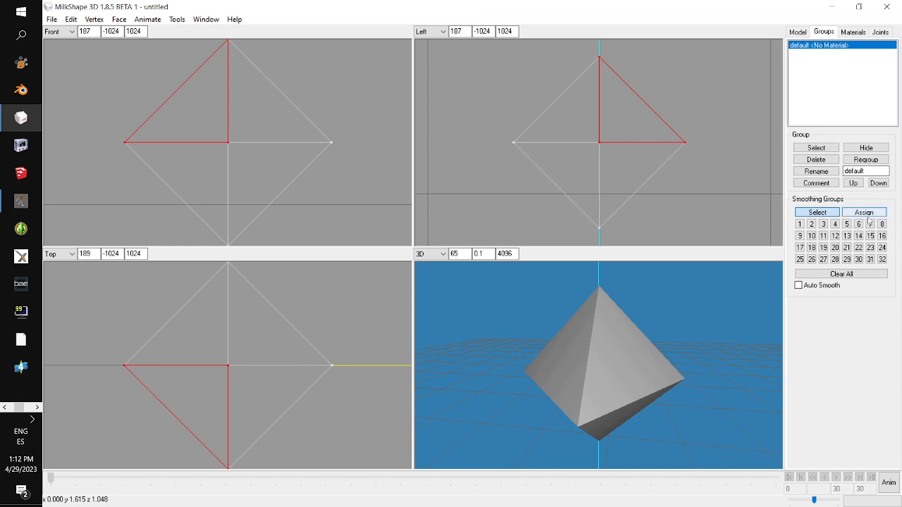
left_click(868, 161)
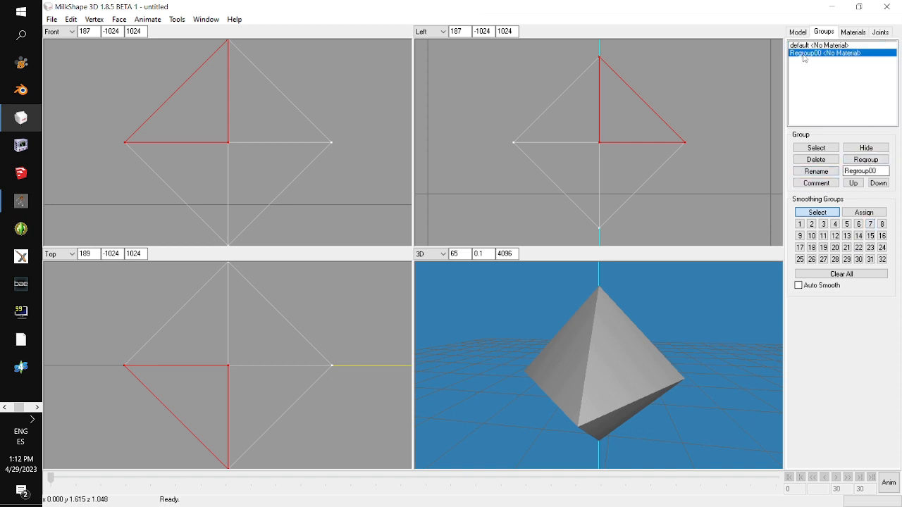
left_click(825, 54)
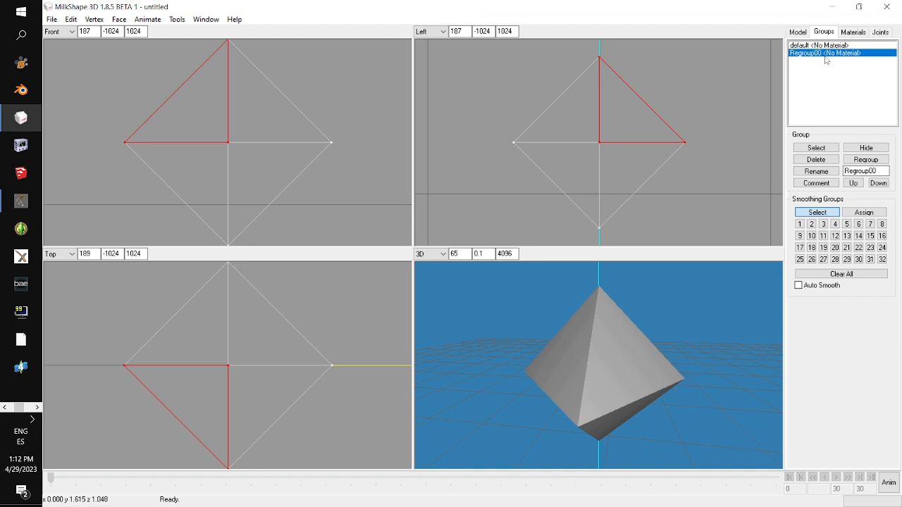
double_click(878, 171)
type("face01")
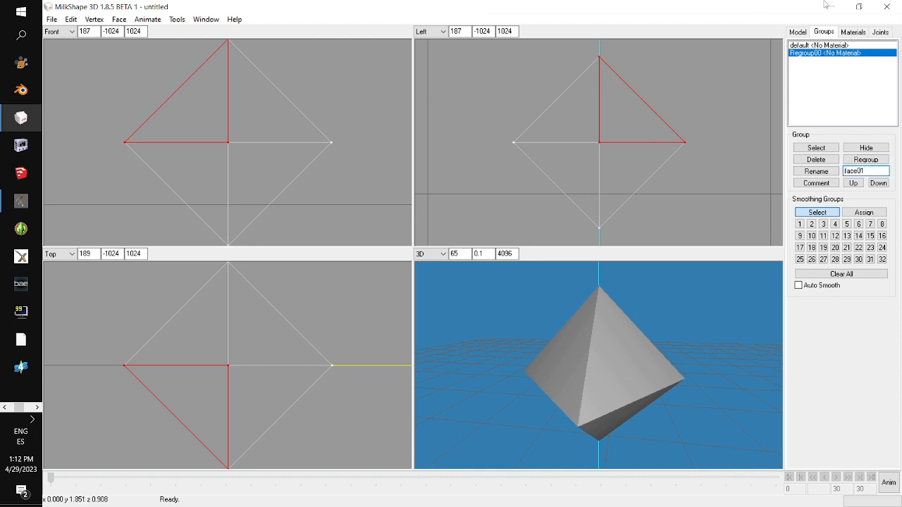
left_click(815, 174)
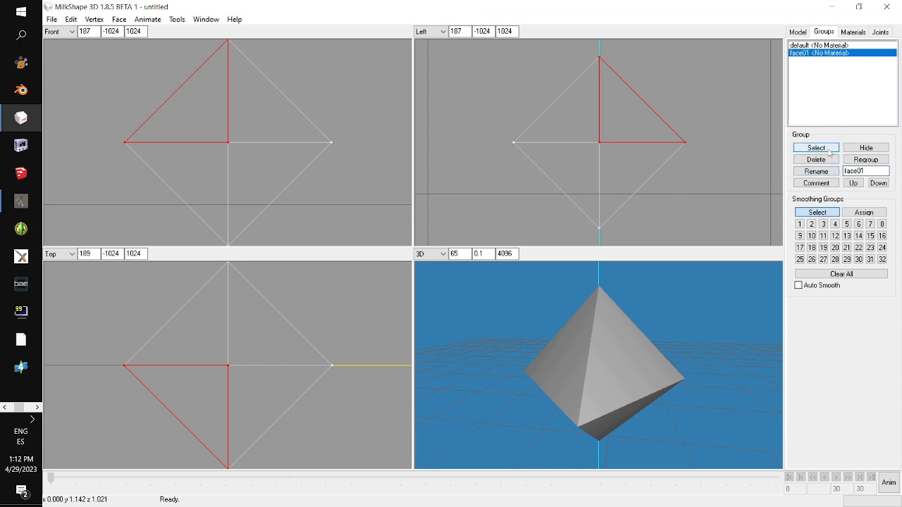
left_click(865, 147)
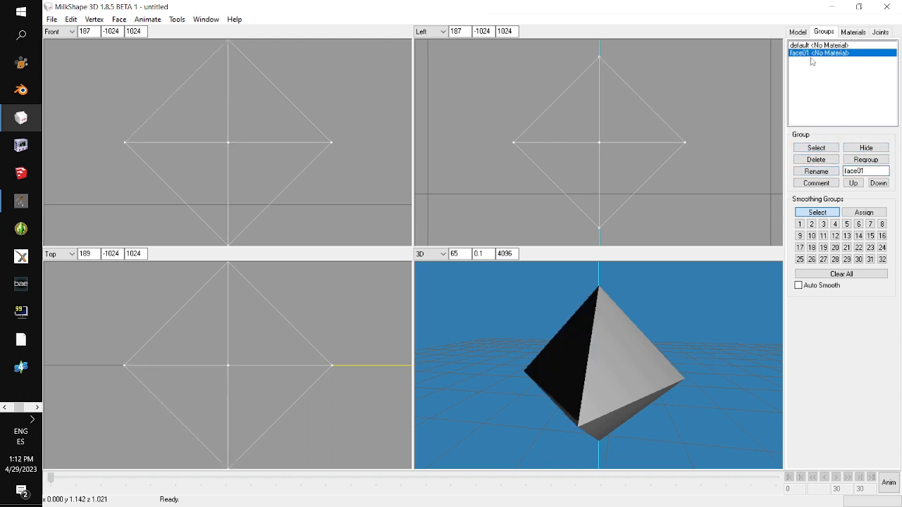
Select only the upper front-right face among the octahedron's remaining visible faces.
left_click(808, 46)
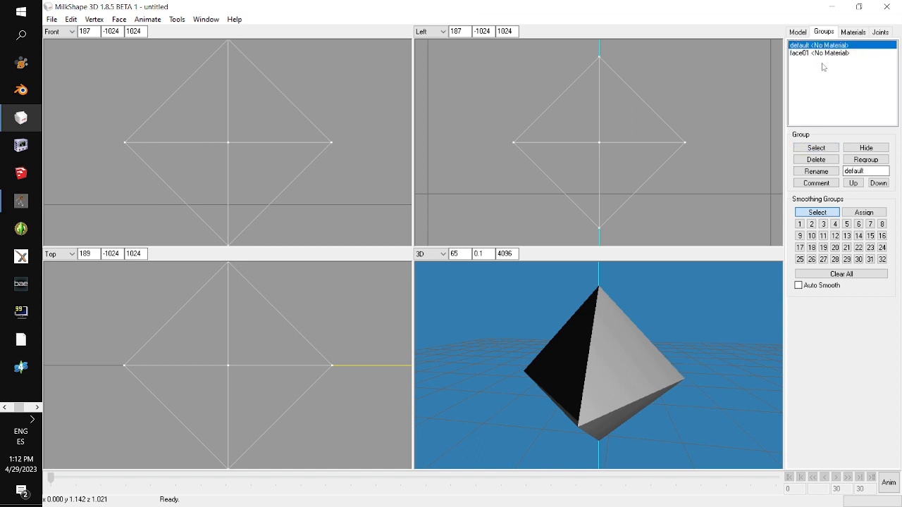
middle_click_drag(341, 133, 344, 157)
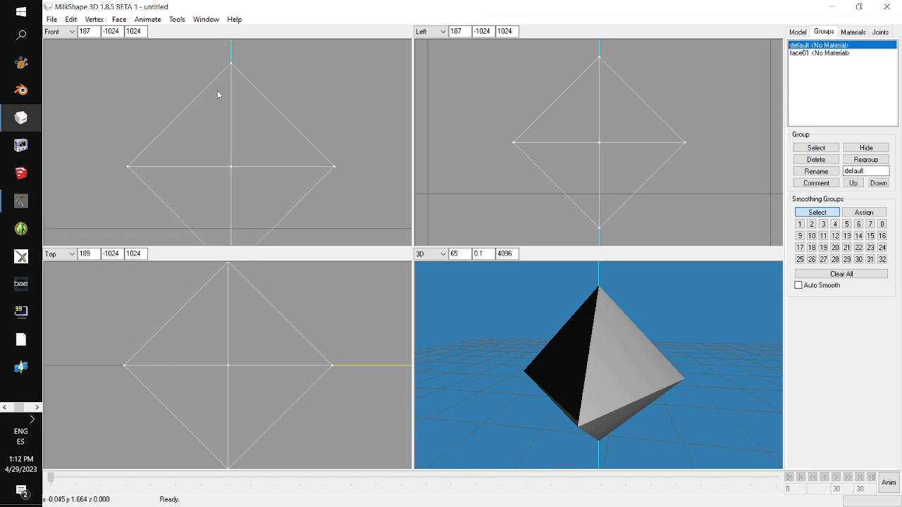
left_click_drag(171, 58, 220, 89)
left_click_drag(283, 124, 320, 157)
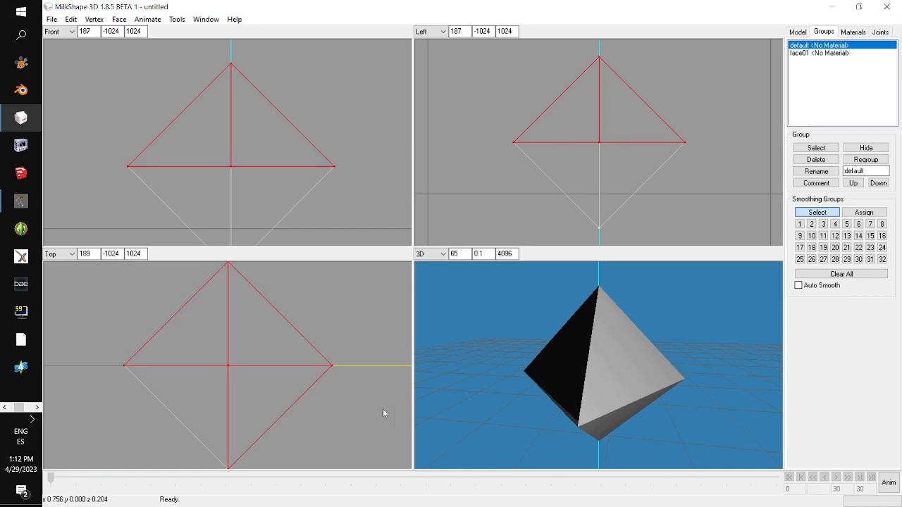
left_click_drag(336, 428, 326, 399)
left_click_drag(197, 297, 320, 323)
middle_click_drag(303, 306, 309, 334)
left_click_drag(160, 284, 331, 367)
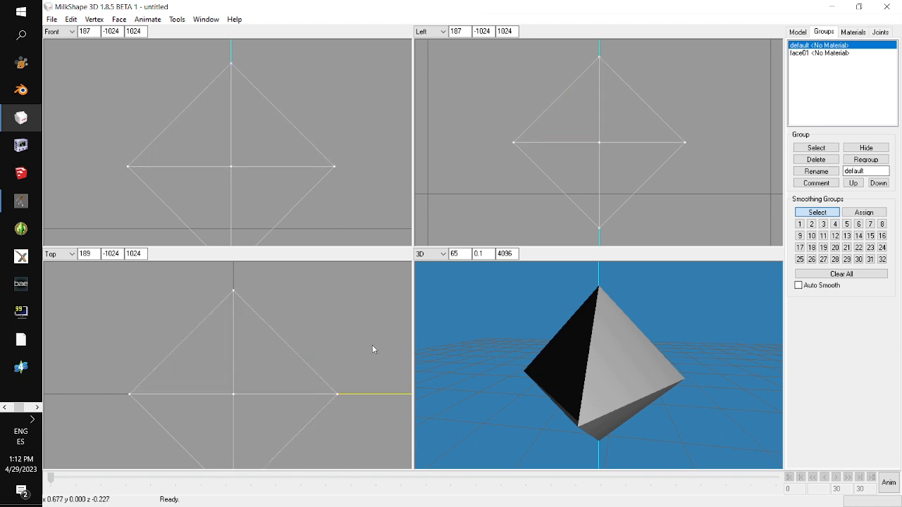
key("ctrl+z")
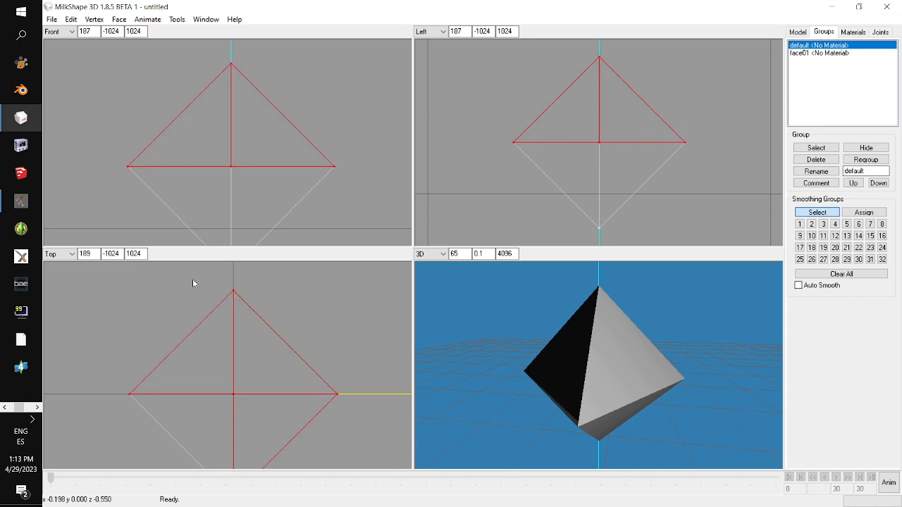
left_click_drag(195, 280, 275, 308)
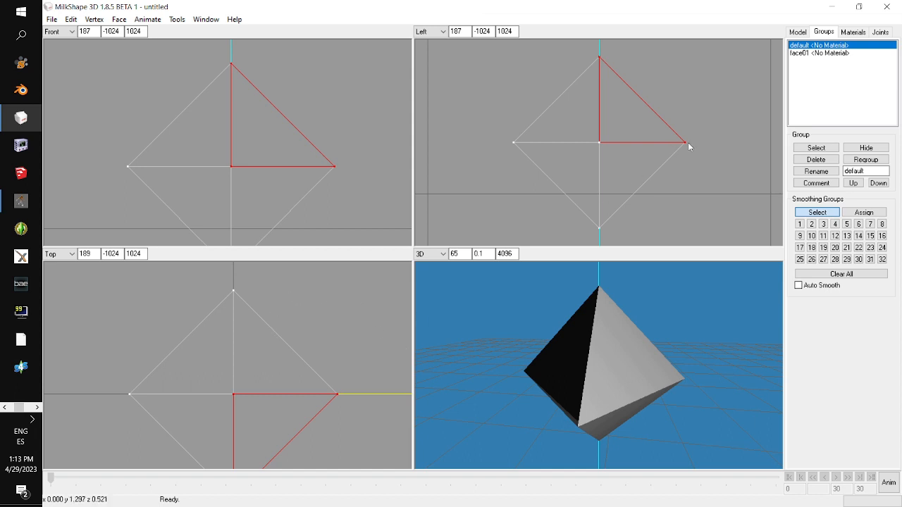
Regroup the selected upper front-right face as a group named face02 and hide that group.
left_click(866, 159)
double_click(878, 171)
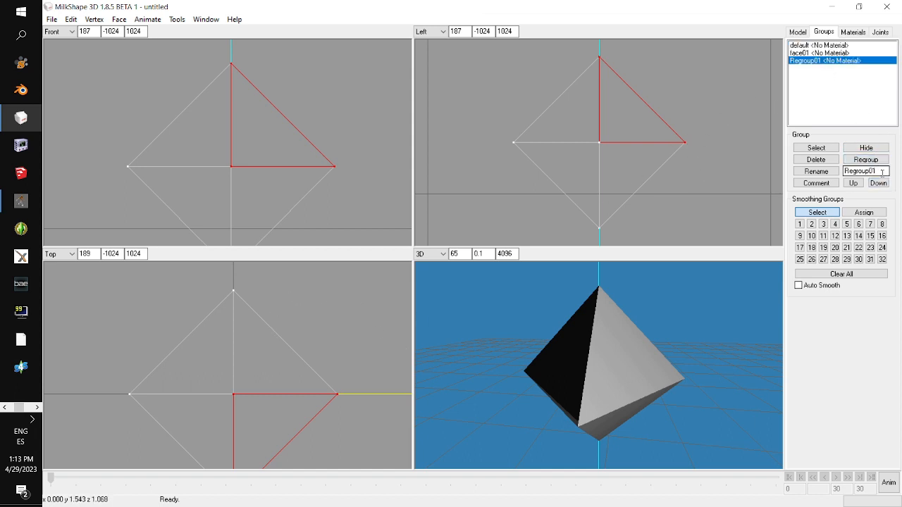
type("face")
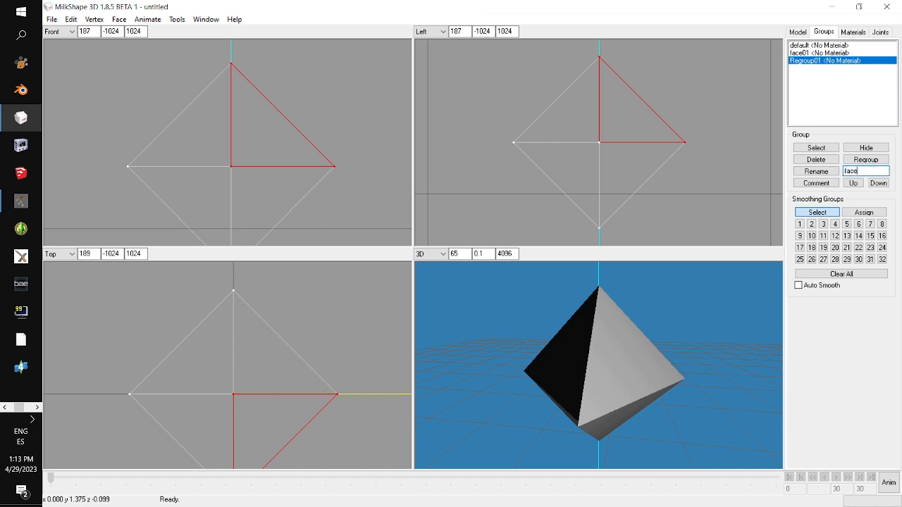
type("02")
left_click(815, 171)
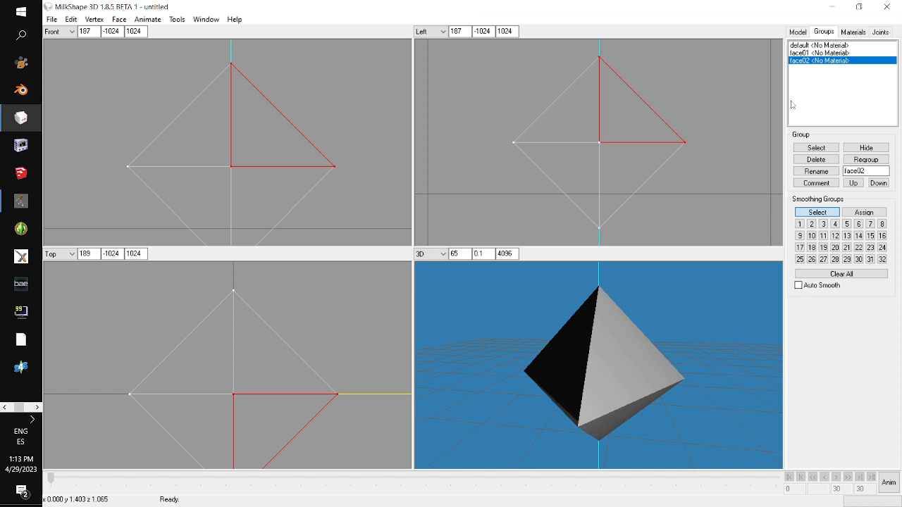
left_click(868, 149)
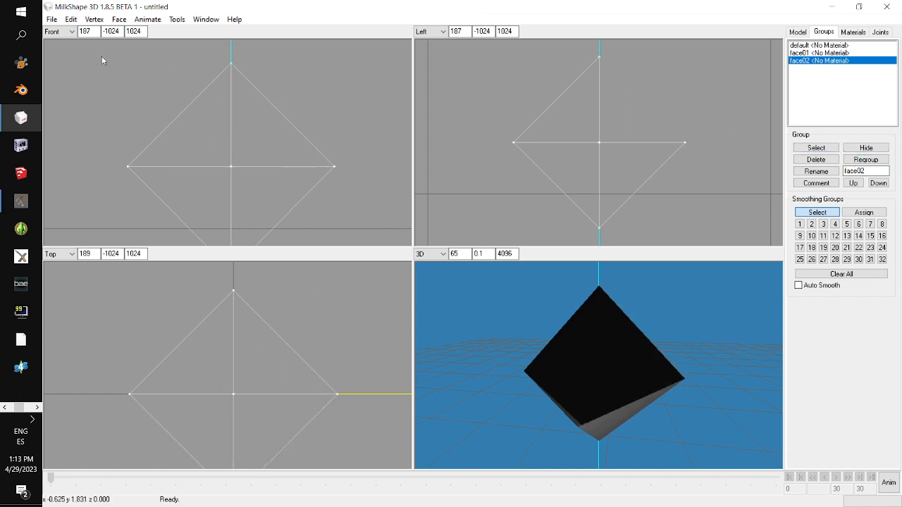
Separate the upper back-right face into its own group named face03 and hide it.
left_click_drag(102, 56, 343, 156)
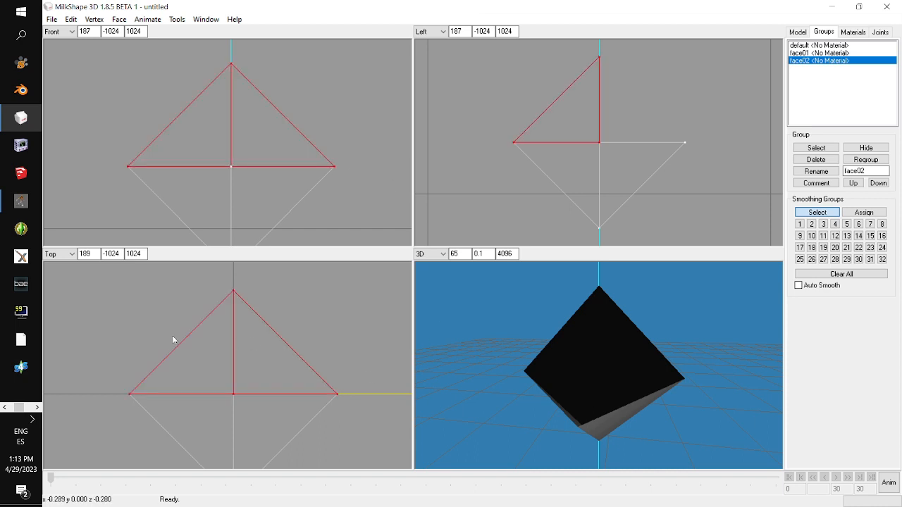
left_click_drag(116, 307, 186, 429)
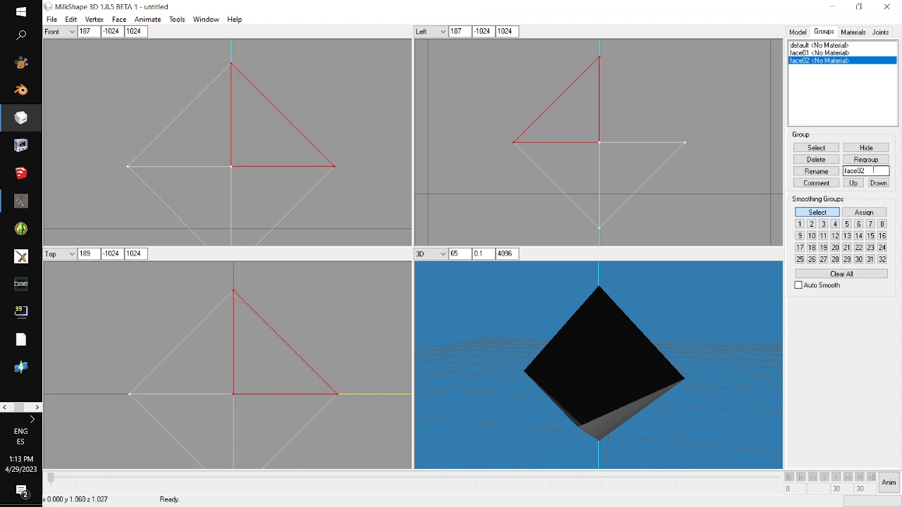
left_click(871, 161)
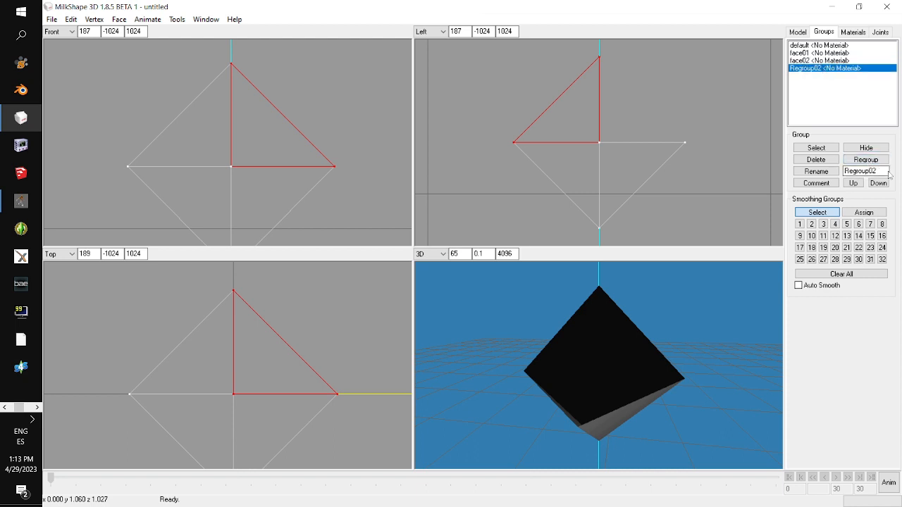
left_click_drag(881, 171, 793, 175)
type("face03")
left_click(818, 171)
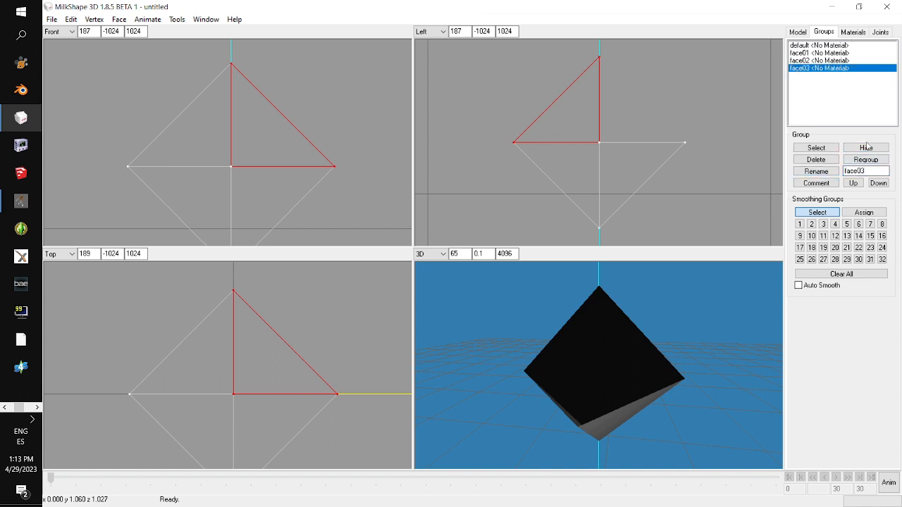
left_click(866, 147)
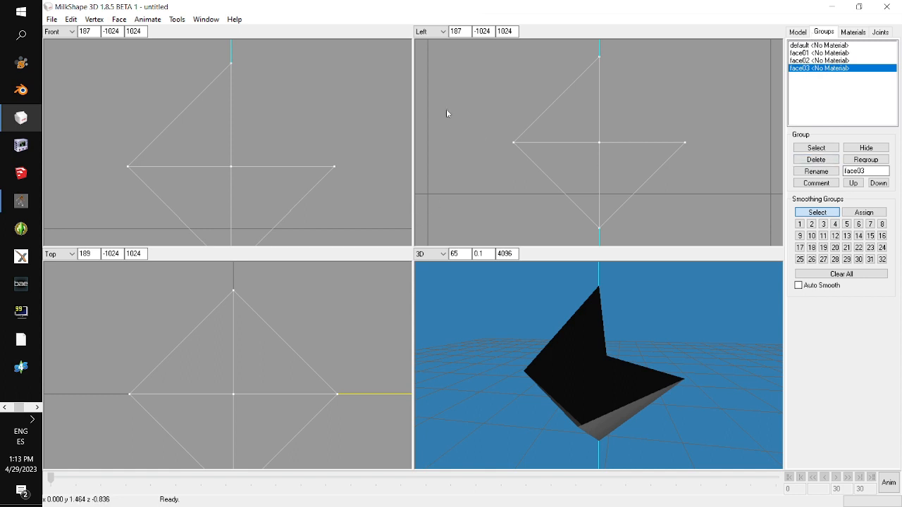
Separate the remaining upper back-left face into its own group named face04 and hide it.
left_click_drag(104, 57, 264, 131)
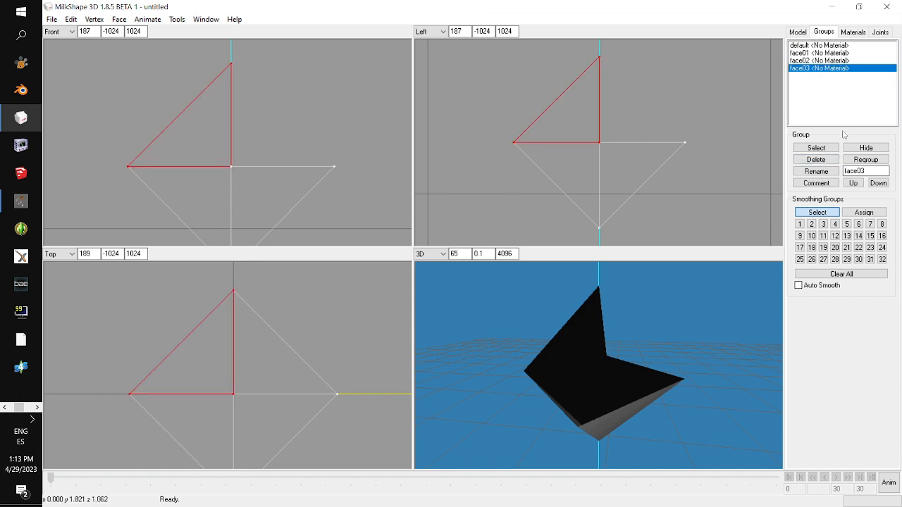
left_click(873, 161)
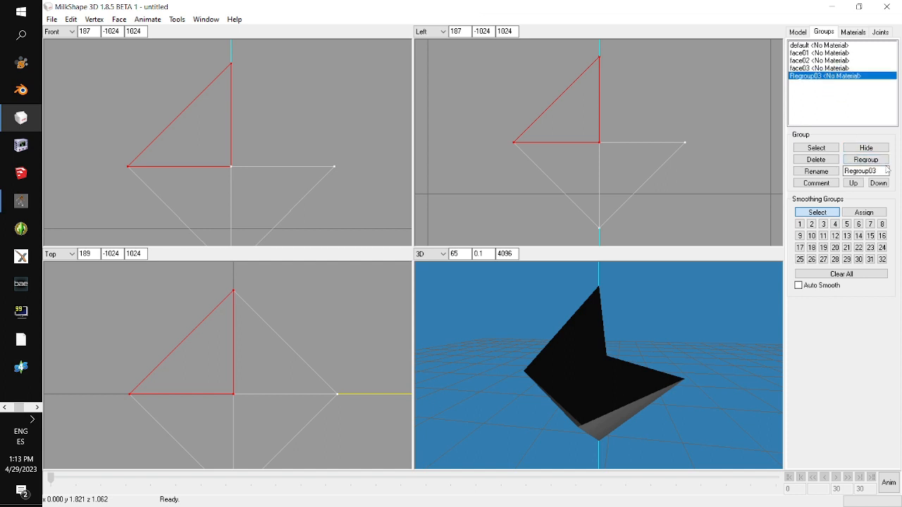
double_click(884, 170)
type("face04")
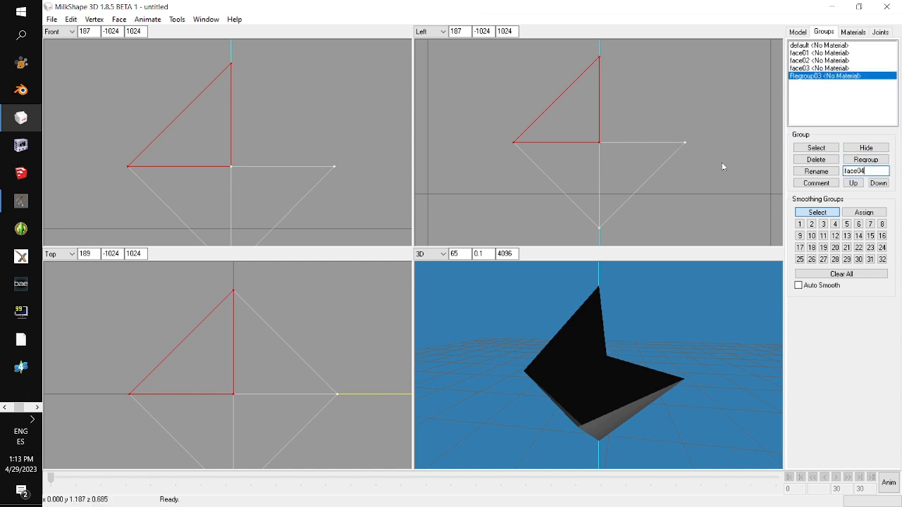
left_click(817, 171)
left_click(866, 147)
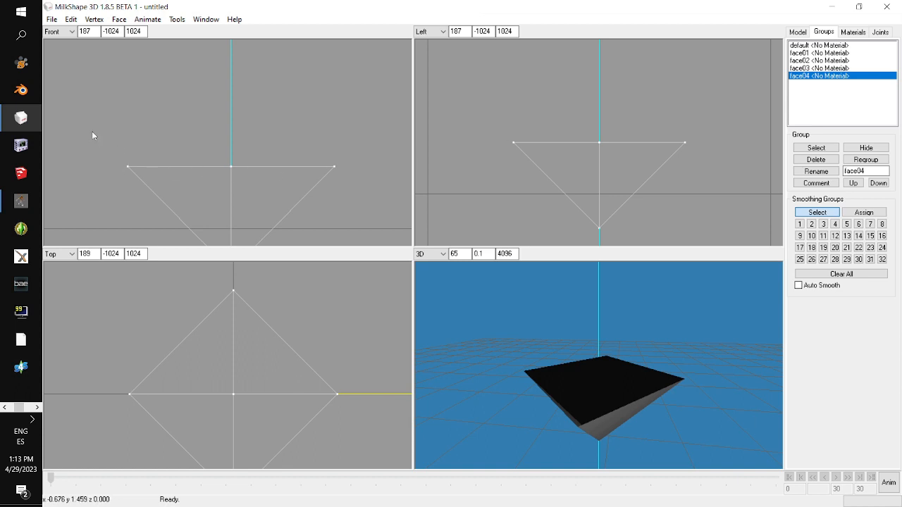
Separate the lower front-left face of the octahedron into its own group named face05 and hide it.
left_click_drag(103, 127, 336, 210)
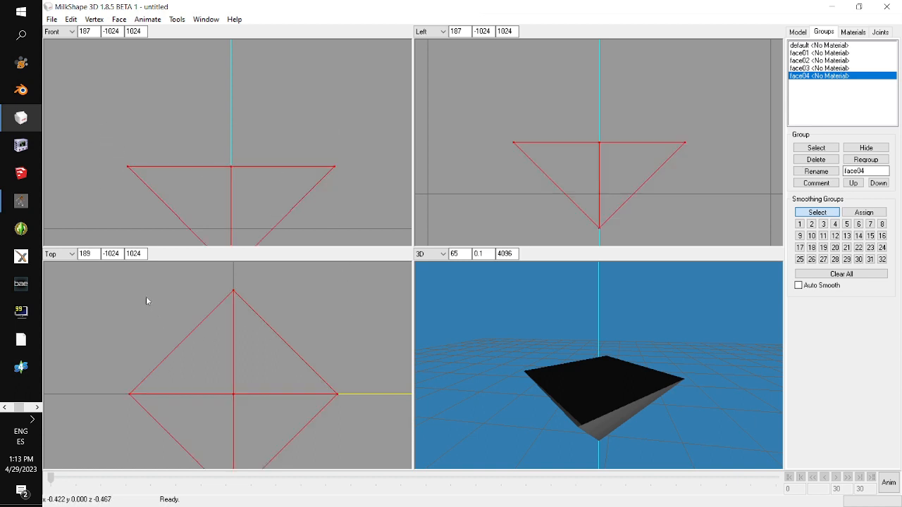
left_click_drag(146, 296, 324, 370)
left_click_drag(152, 281, 327, 352)
left_click_drag(374, 454, 303, 352)
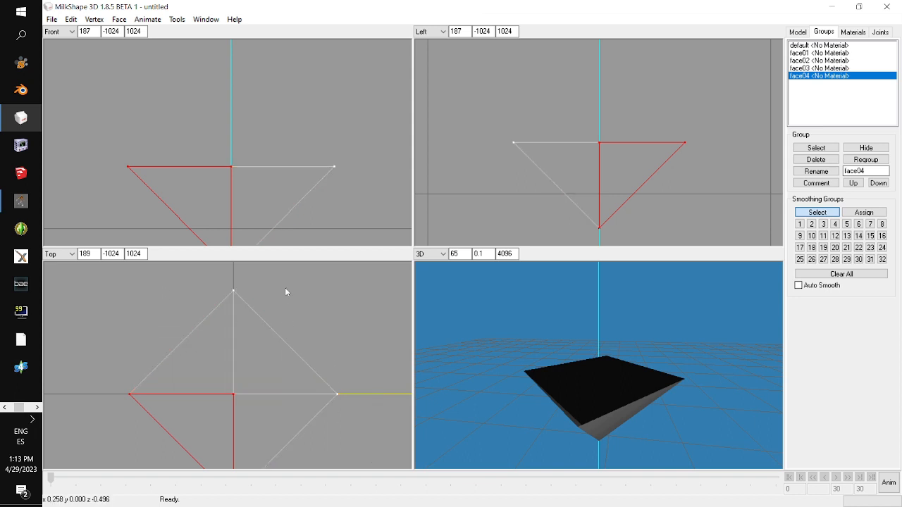
left_click(866, 159)
double_click(865, 170)
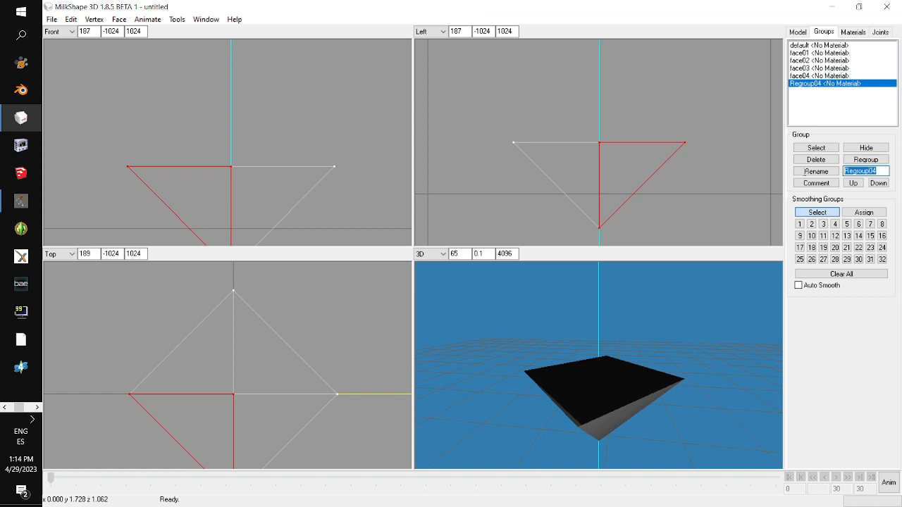
type("face05")
left_click(816, 171)
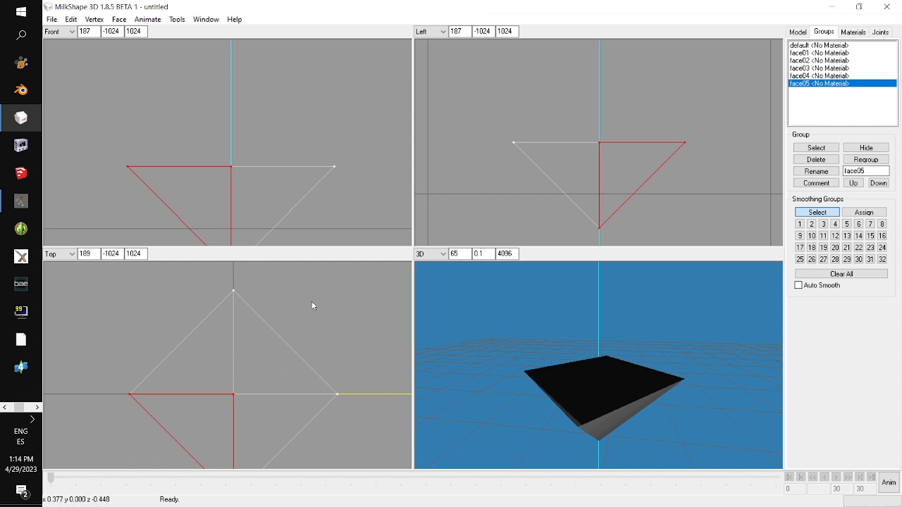
left_click(864, 148)
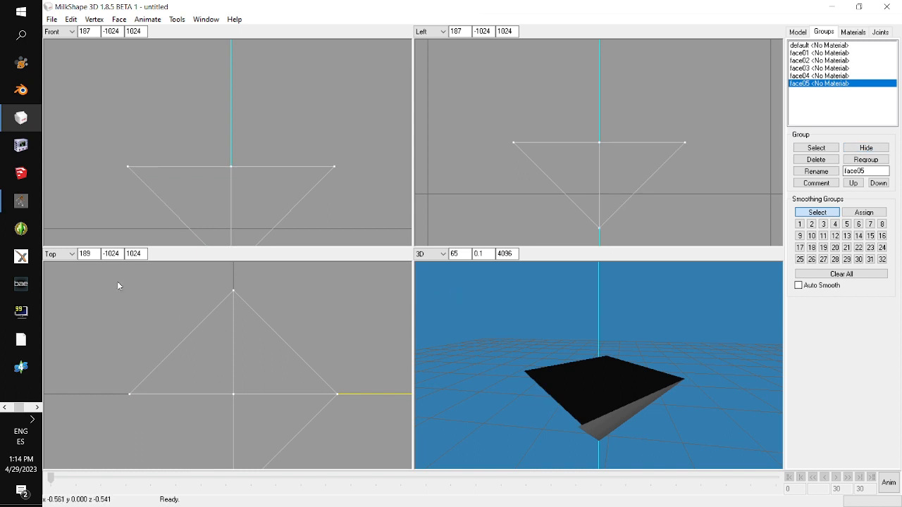
Separate the lower front-right face into its own group named face06 and hide it.
left_click_drag(111, 278, 124, 298)
left_click_drag(373, 435, 280, 328)
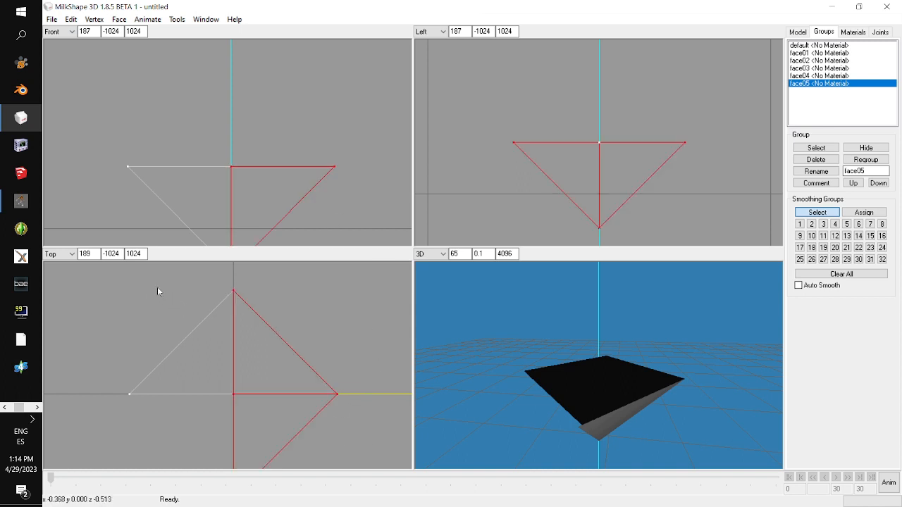
left_click_drag(156, 286, 311, 365)
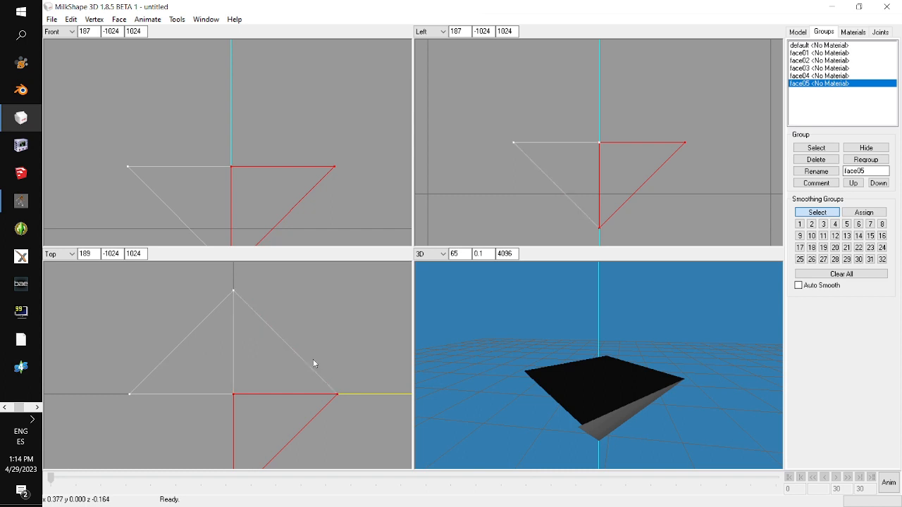
left_click(868, 160)
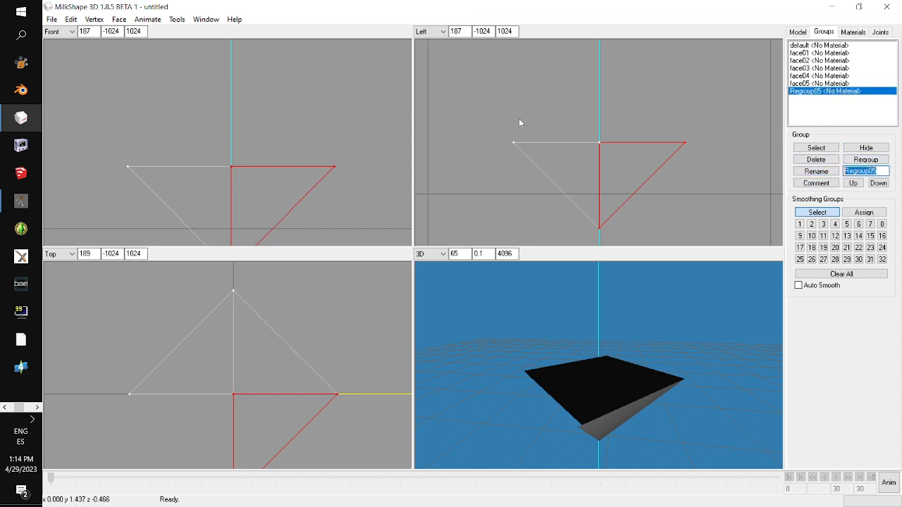
type("face06")
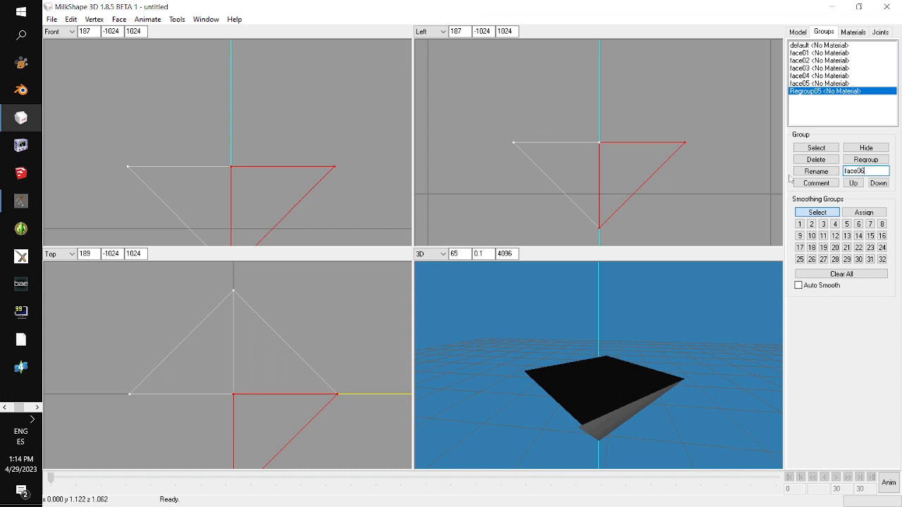
left_click(816, 171)
left_click(880, 149)
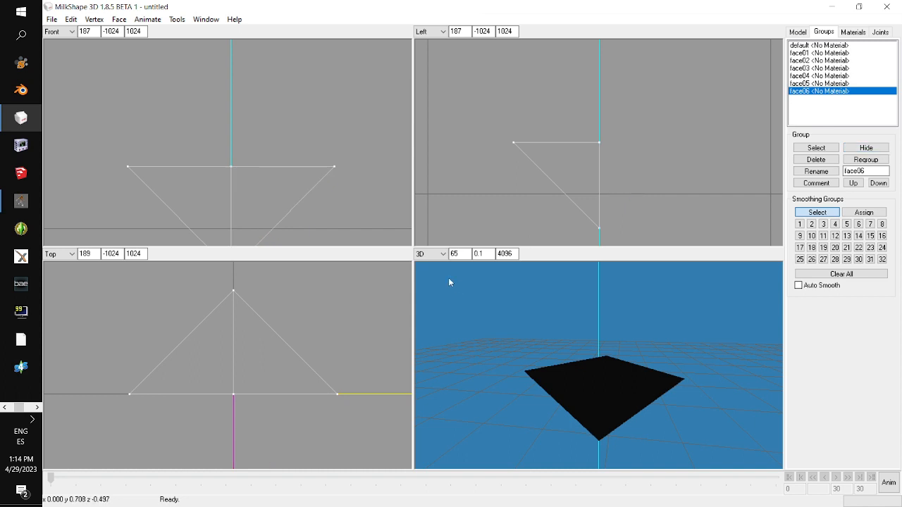
Separate the lower back-right face into its own group named face07 and hide it.
left_click_drag(47, 299, 217, 453)
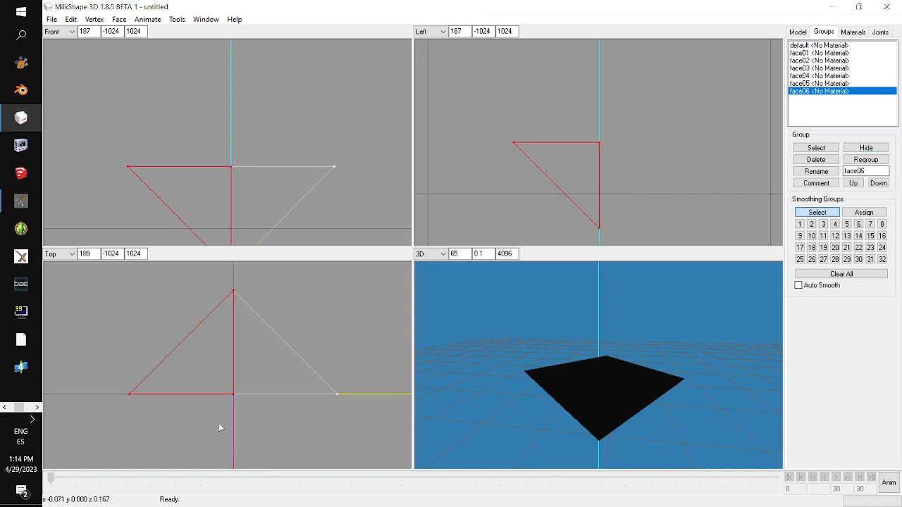
left_click_drag(359, 414, 271, 319)
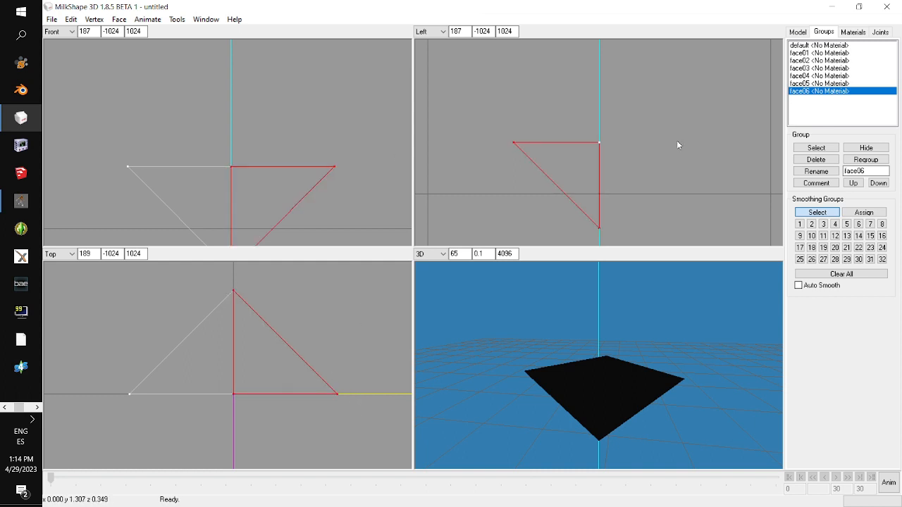
left_click(866, 160)
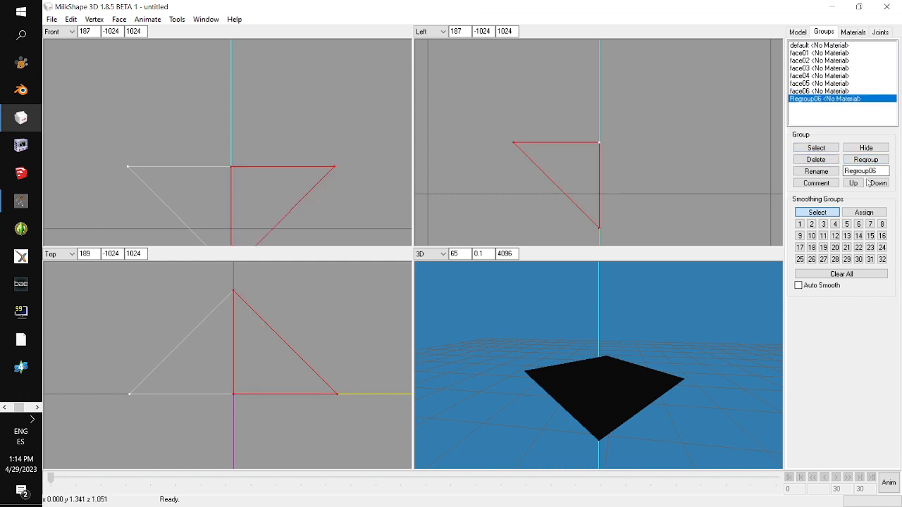
type("face0")
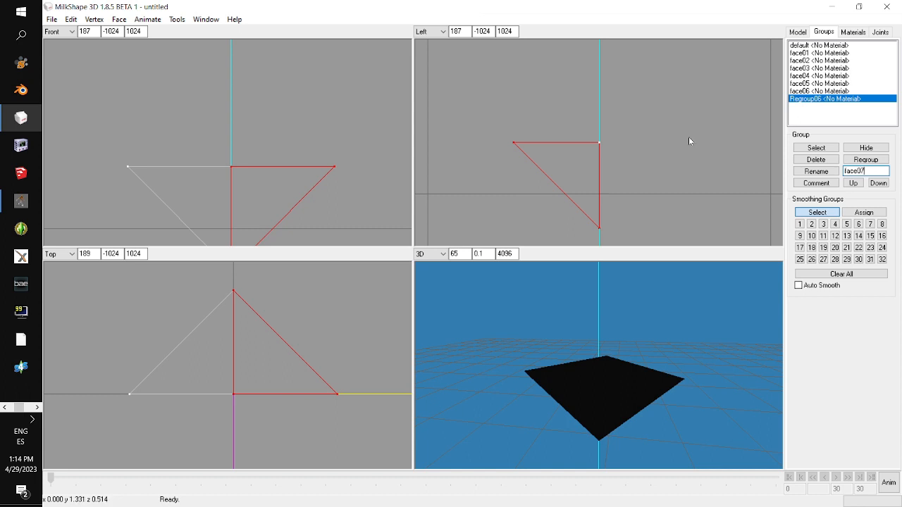
type("7")
left_click(816, 171)
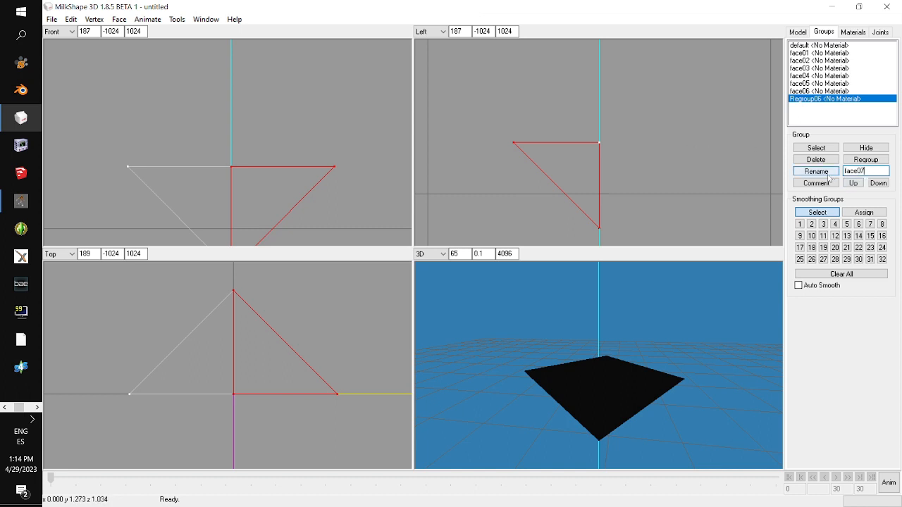
left_click(866, 147)
Select the face of the default group and move that group to the end of the list, below face07.
left_click(849, 47)
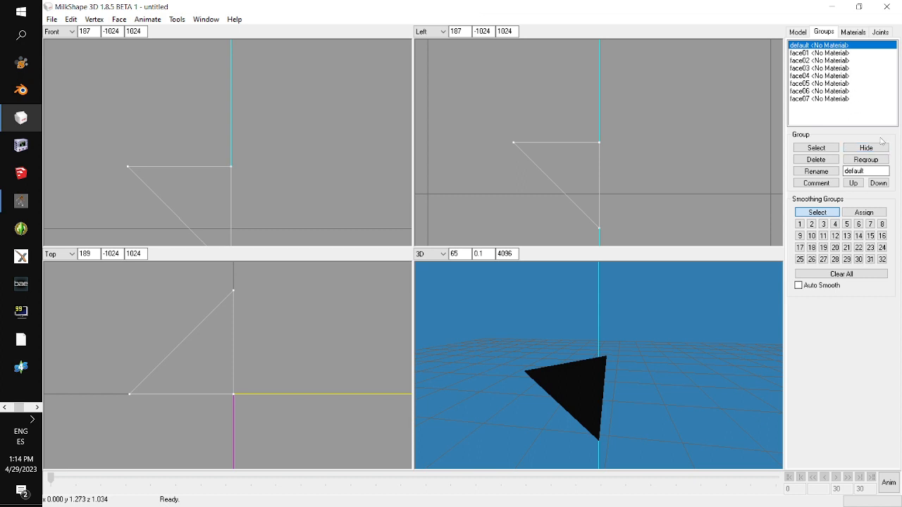
left_click(826, 151)
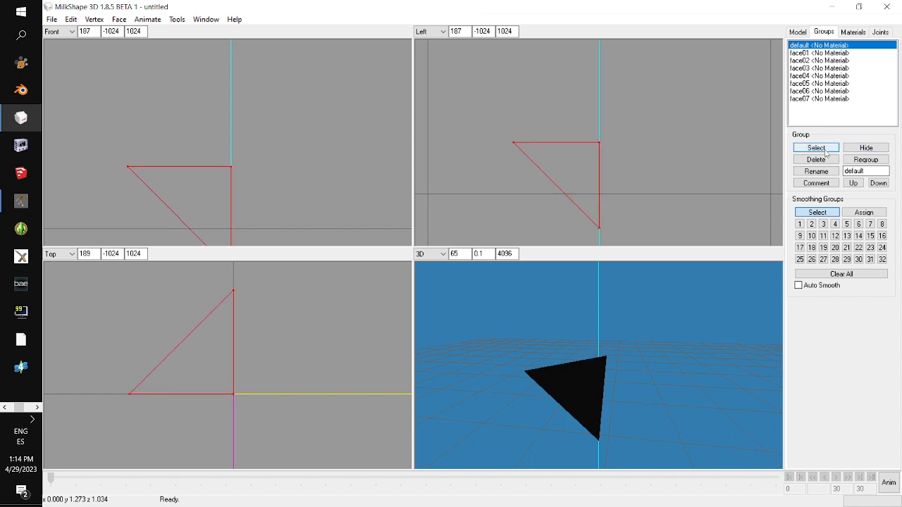
left_click(826, 150)
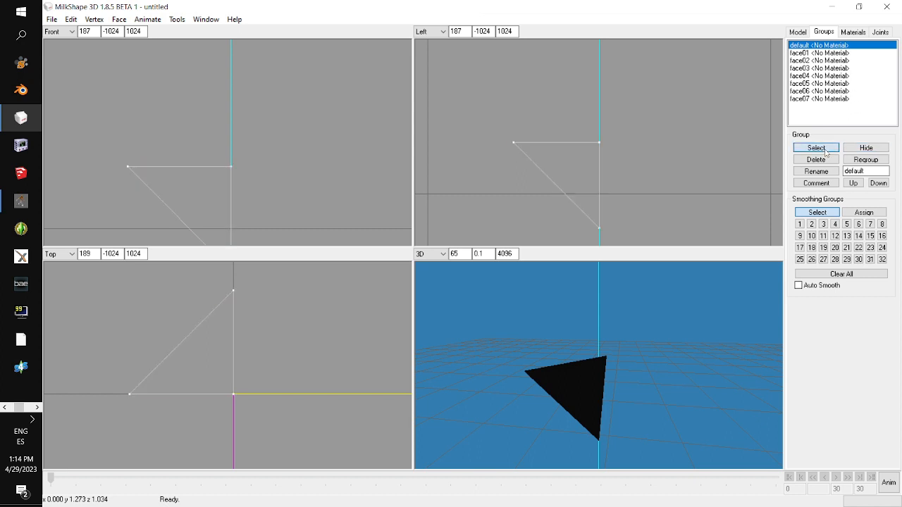
left_click(826, 149)
left_click(881, 183)
left_click(881, 183)
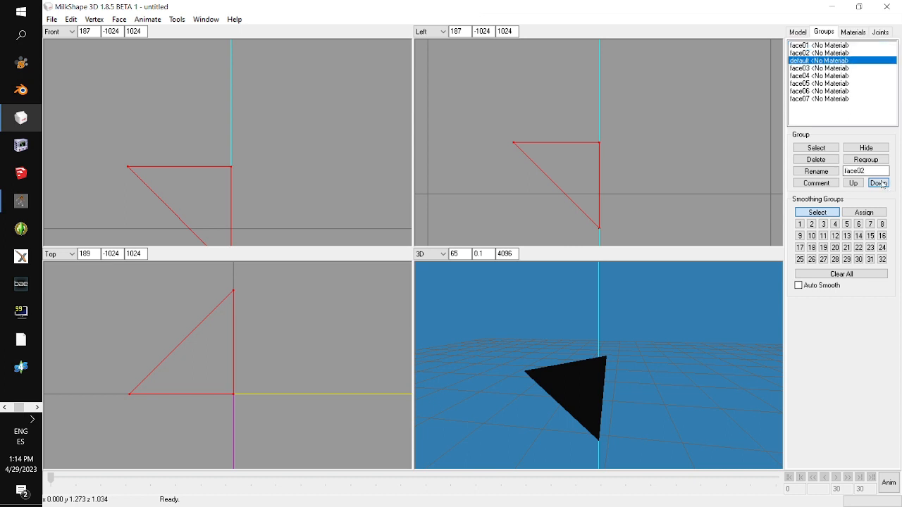
left_click(881, 184)
left_click(881, 183)
left_click(881, 184)
left_click(881, 184)
left_click(880, 184)
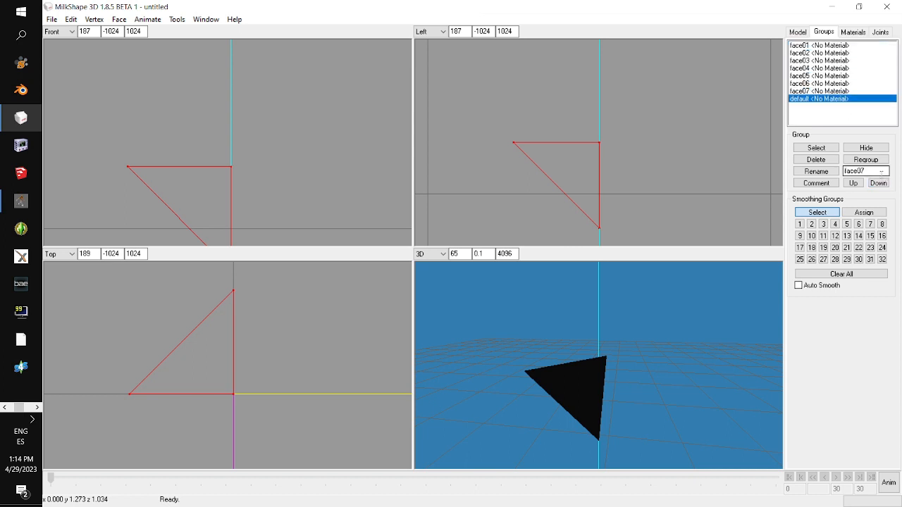
Rename the default group, which holds the lower back-left face, as face08.
left_click(804, 99)
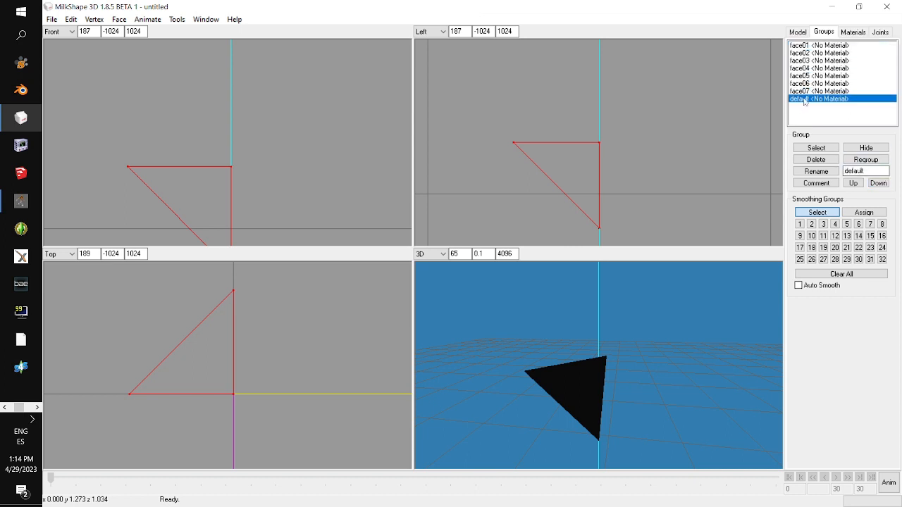
double_click(882, 171)
type("face08")
left_click(816, 171)
Unhide all face groups and select the whole octahedron.
left_click(71, 19)
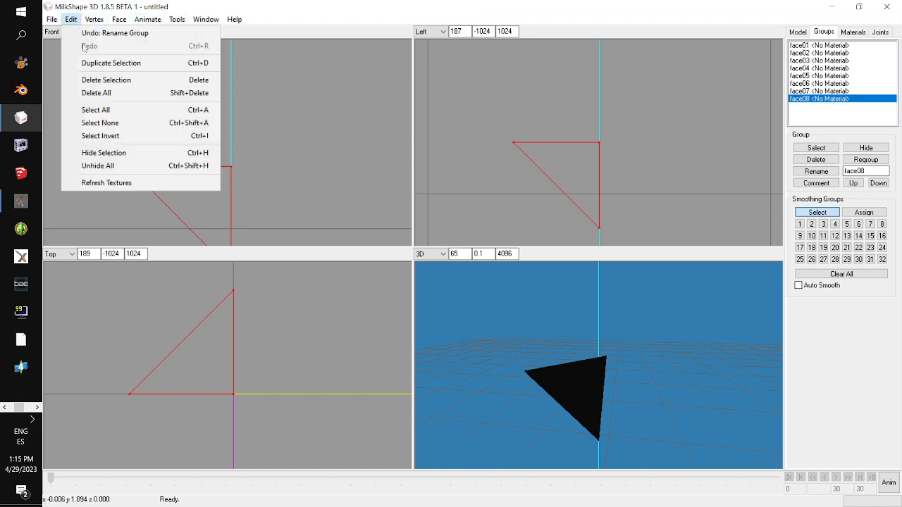
left_click(183, 167)
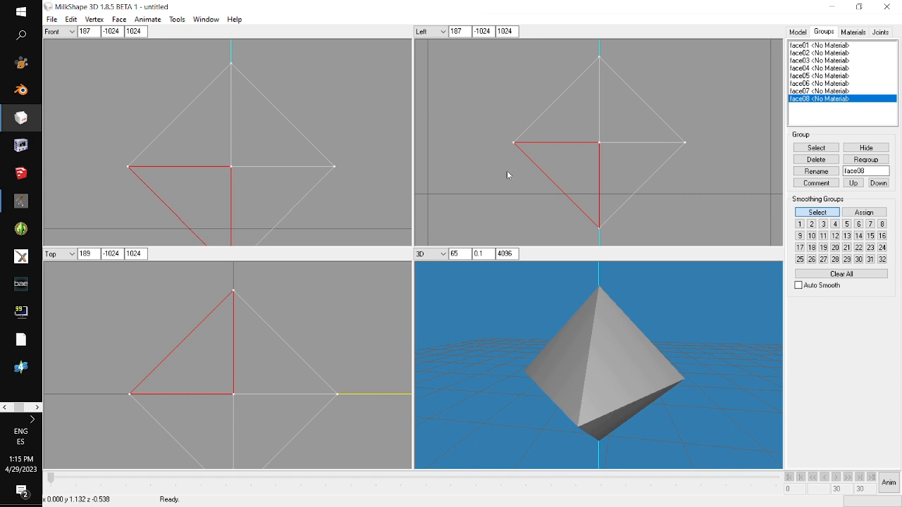
key("ctrl+a")
Create a new material with D8.jpg as its texture and assign it to the selected octahedron.
left_click(854, 33)
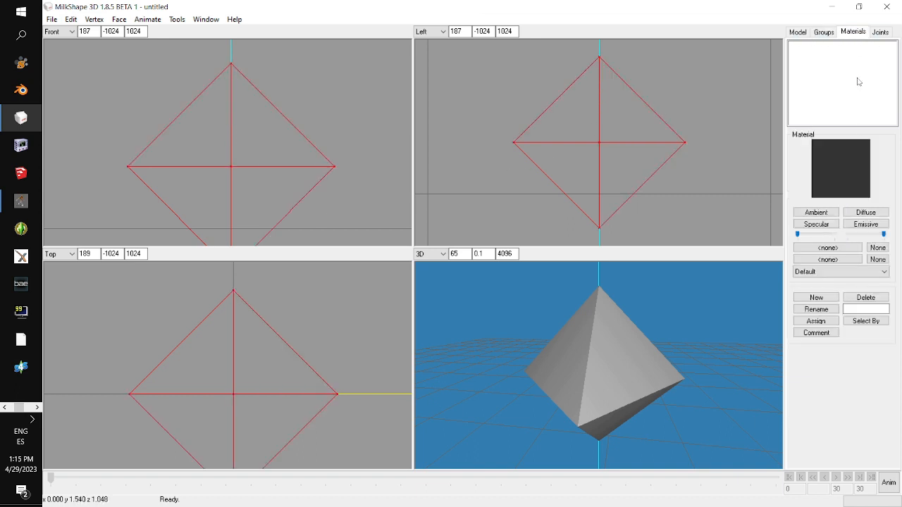
left_click(828, 302)
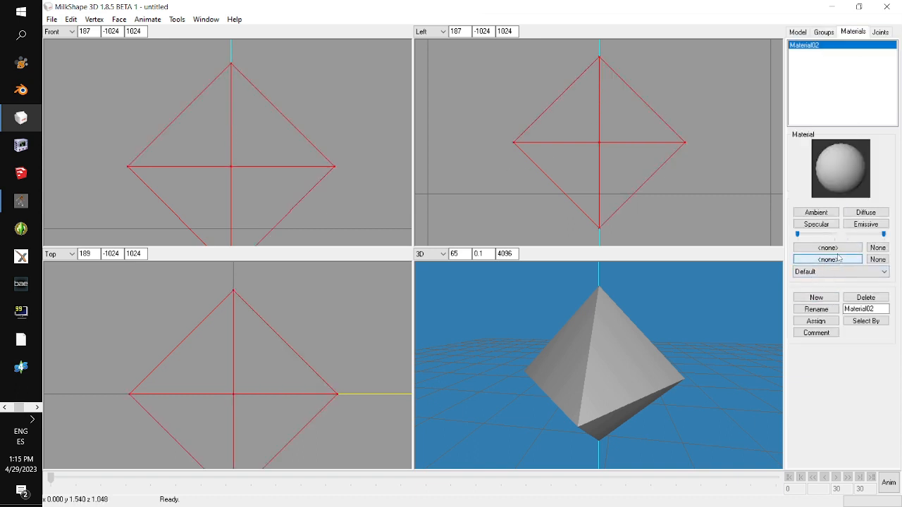
left_click(828, 247)
double_click(303, 138)
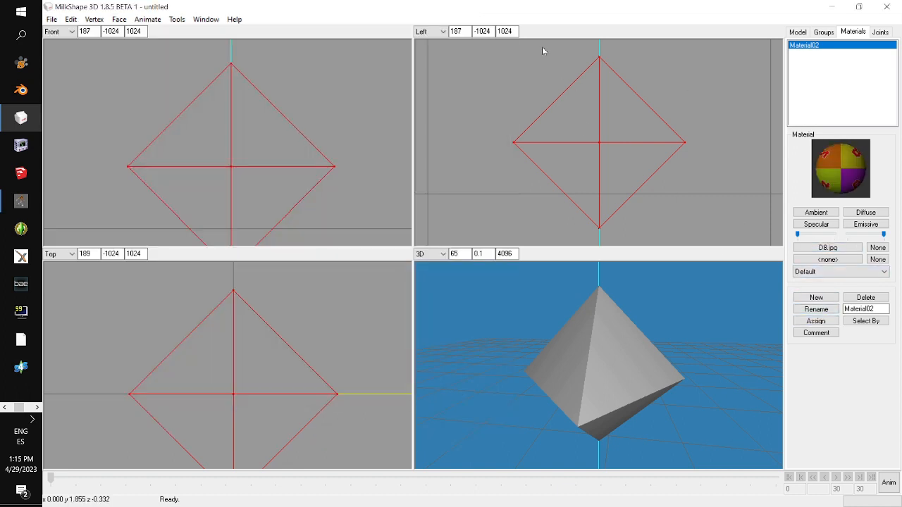
left_click(815, 321)
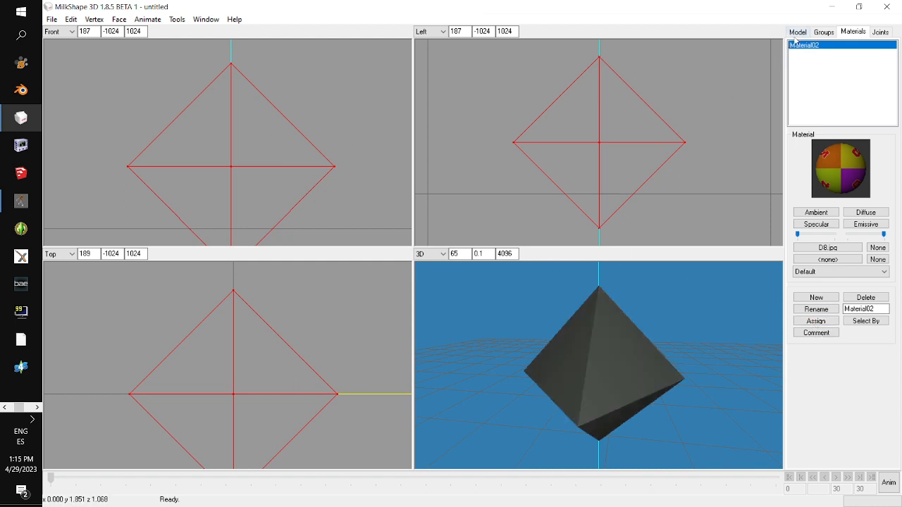
Open the Texture Coordinate Editor for the textured octahedron and maximize it.
left_click_drag(703, 327, 649, 322)
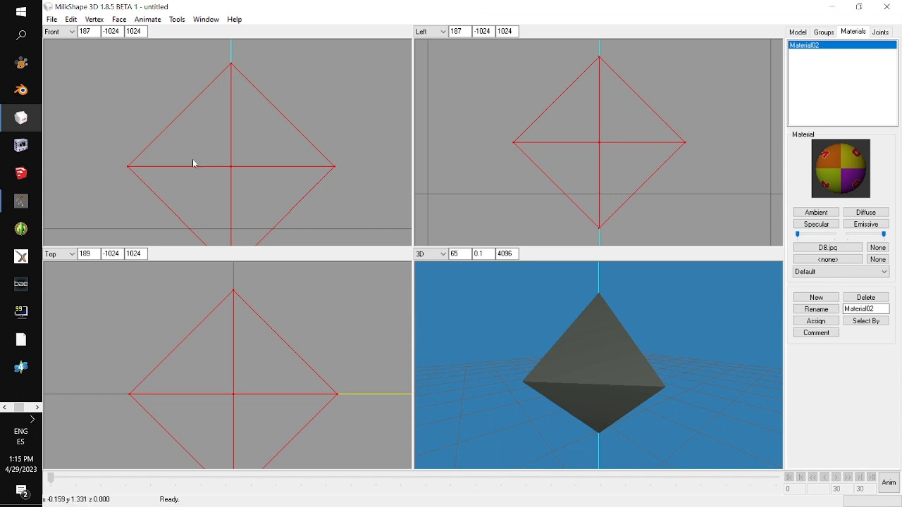
left_click(201, 20)
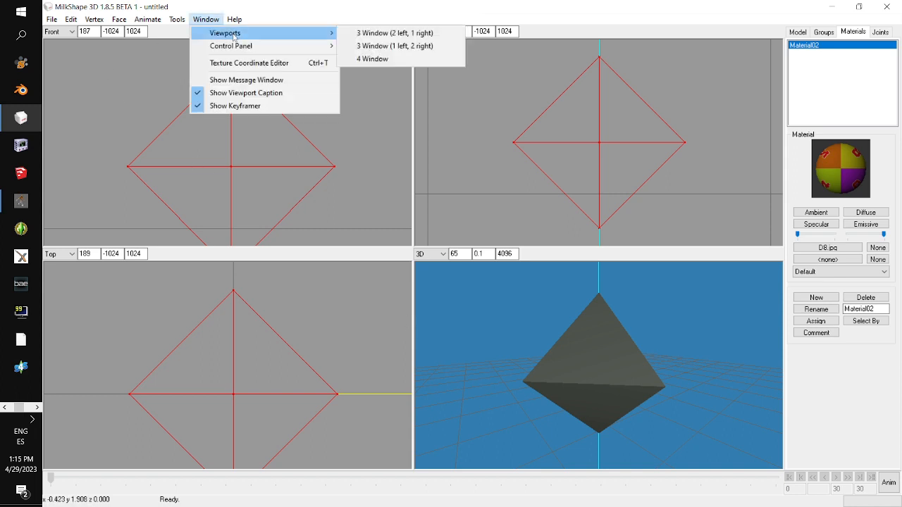
left_click(252, 68)
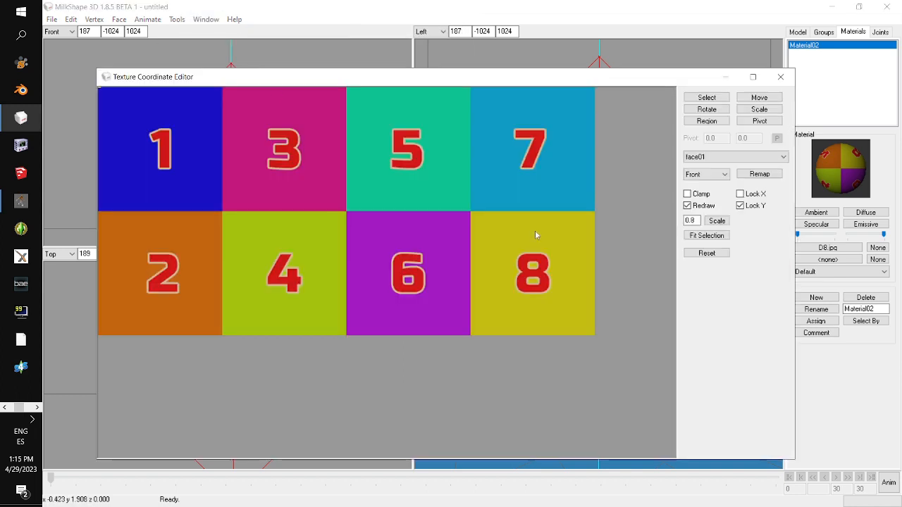
left_click(752, 76)
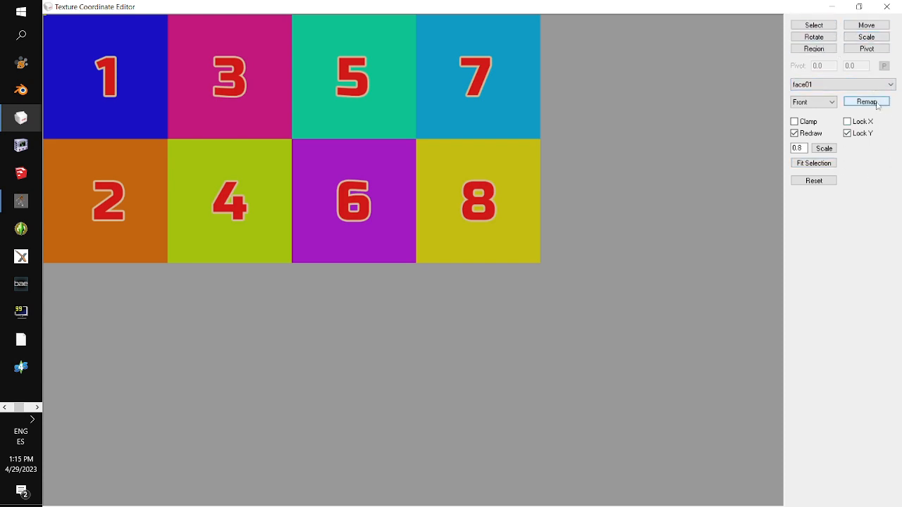
Remap the texture coordinates of face01 using the Front projection.
left_click(806, 103)
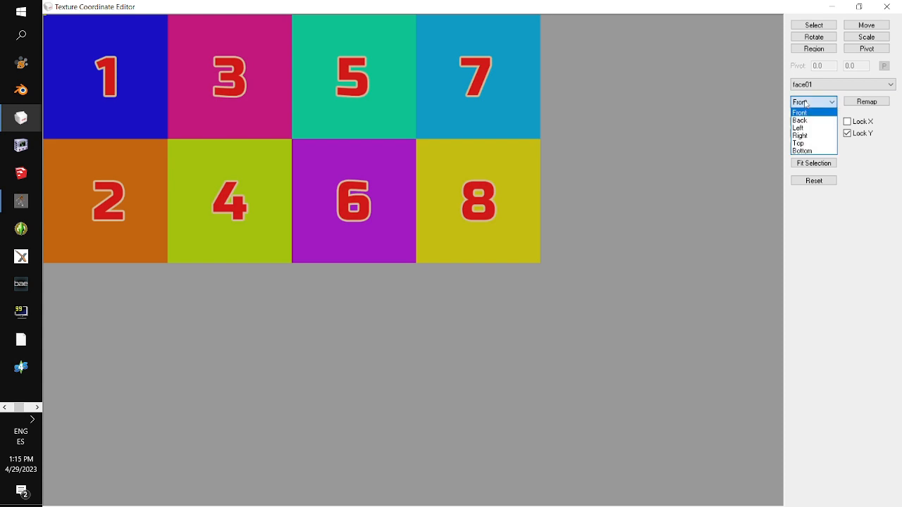
left_click(806, 104)
left_click(806, 105)
left_click(806, 110)
left_click(851, 104)
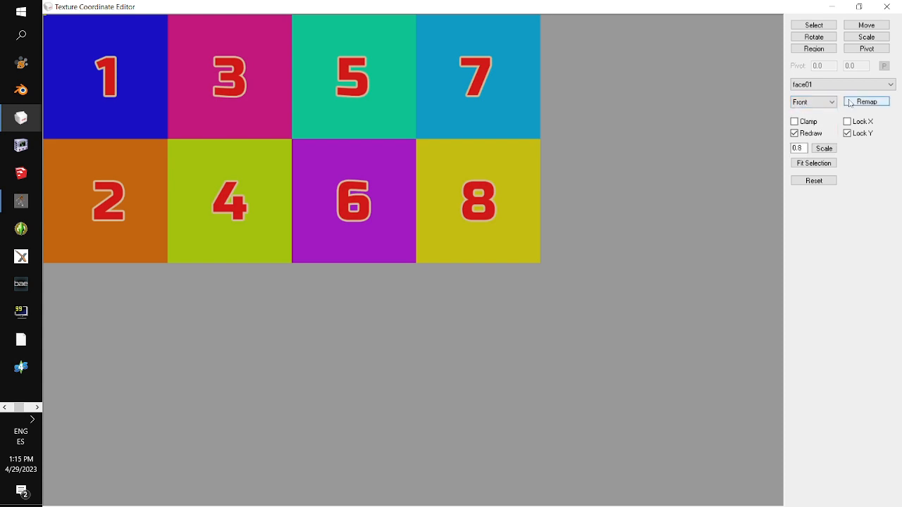
left_click(867, 102)
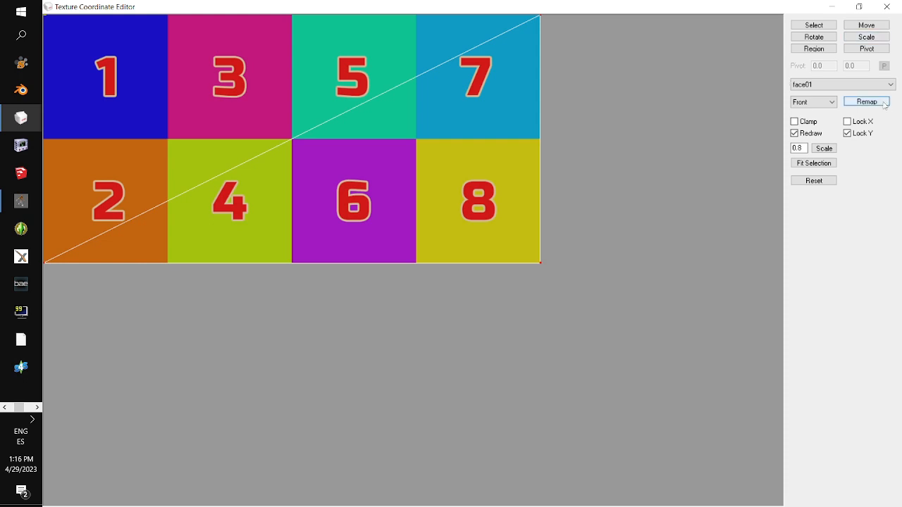
Set the scale factors to 0.25 in X and 0.5 in Y and scale face01's texture coordinates with Y locked.
left_click(868, 39)
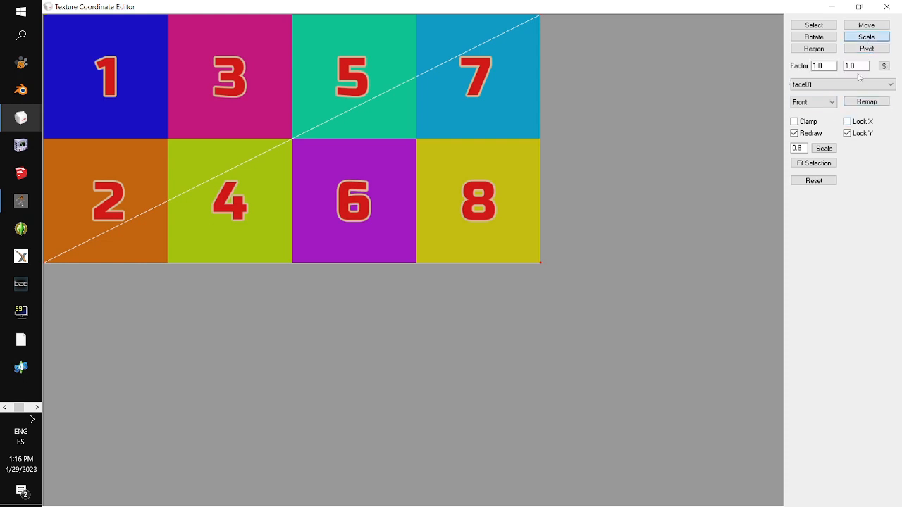
double_click(832, 65)
type("0.25")
left_click_drag(845, 66, 900, 64)
type("0.5")
left_click(884, 67)
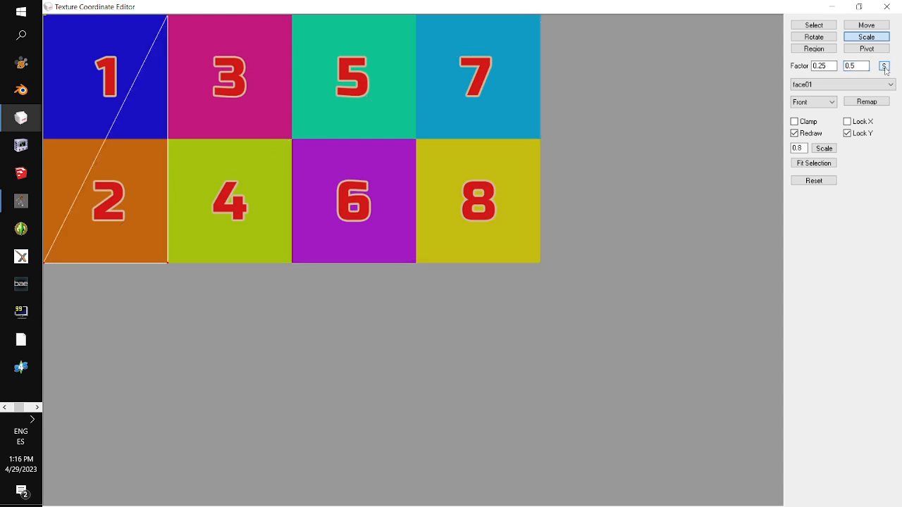
Lock X instead of Y and apply the scale again to fit face01's height to square 1.
left_click(847, 121)
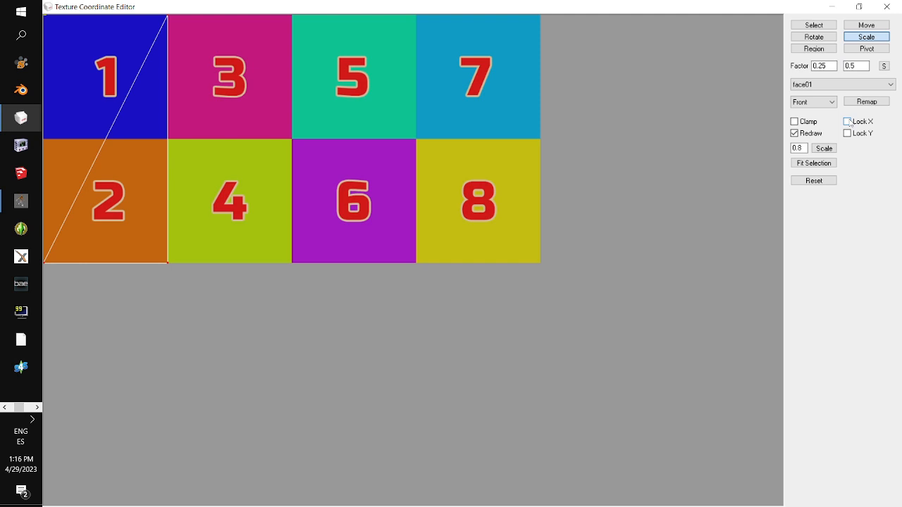
left_click(885, 67)
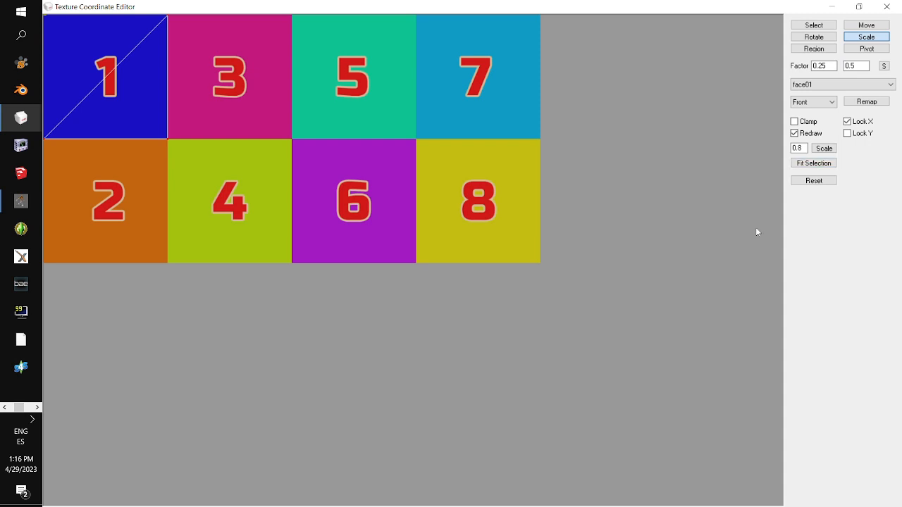
middle_click_drag(495, 305, 605, 412)
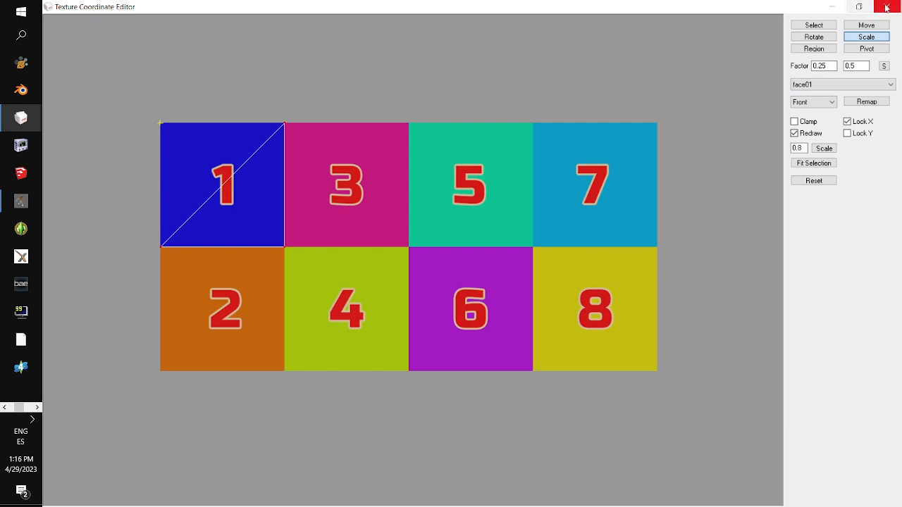
Inspect how the number 1 texture sits on face01 by rotating the octahedron in the 3D view, and return to the maximized editor.
left_click_drag(763, 5, 775, 506)
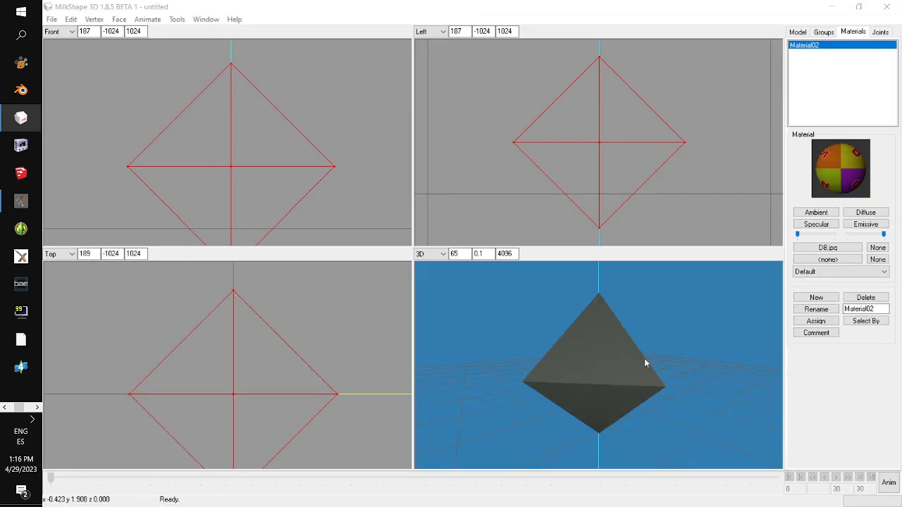
left_click_drag(644, 361, 402, 348)
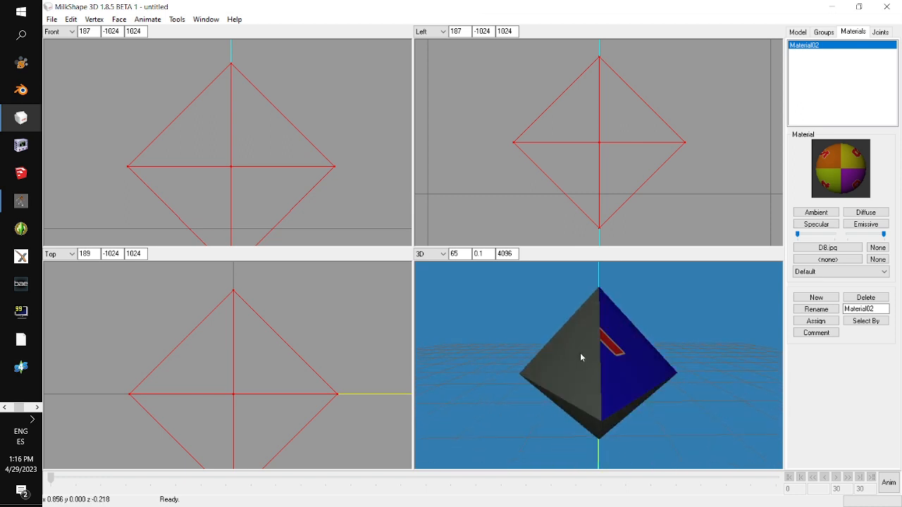
left_click_drag(580, 357, 529, 358)
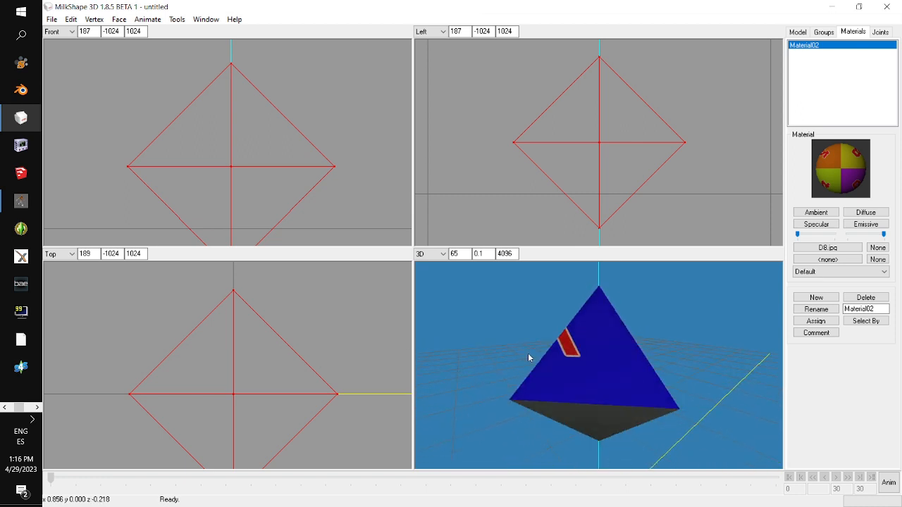
left_click_drag(529, 506, 509, 89)
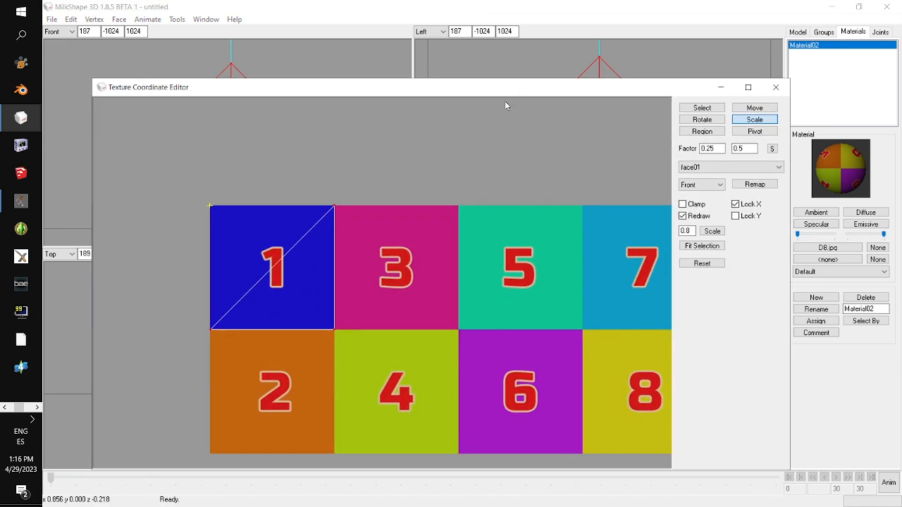
left_click(747, 86)
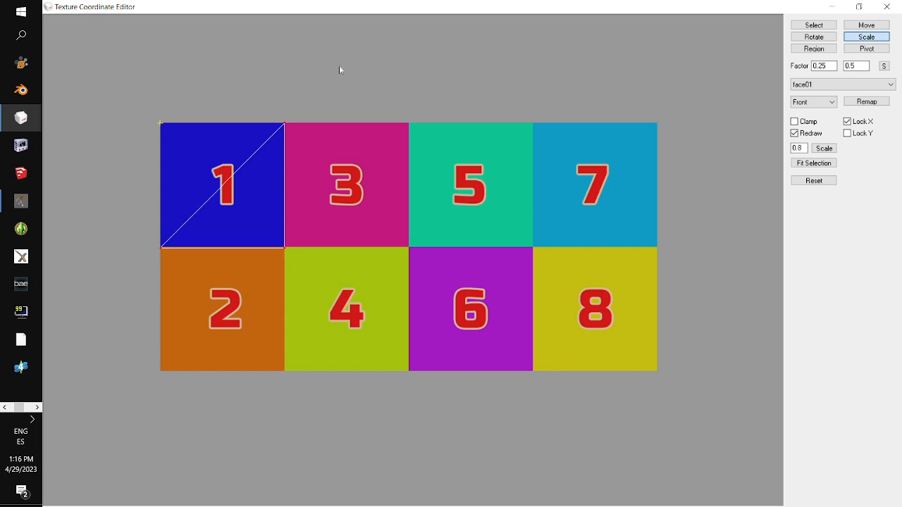
Select the top vertex of face01's triangle in square 1 and activate the Move tool.
left_click(805, 26)
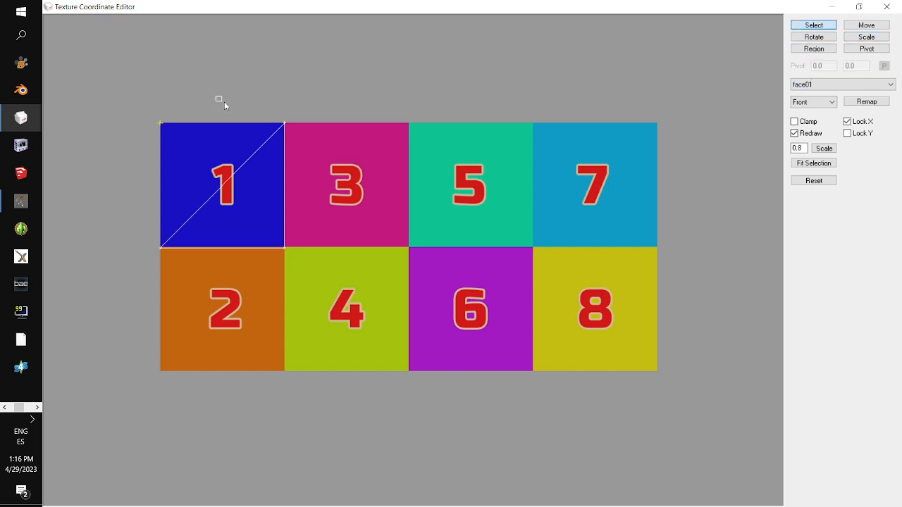
left_click_drag(225, 102, 297, 140)
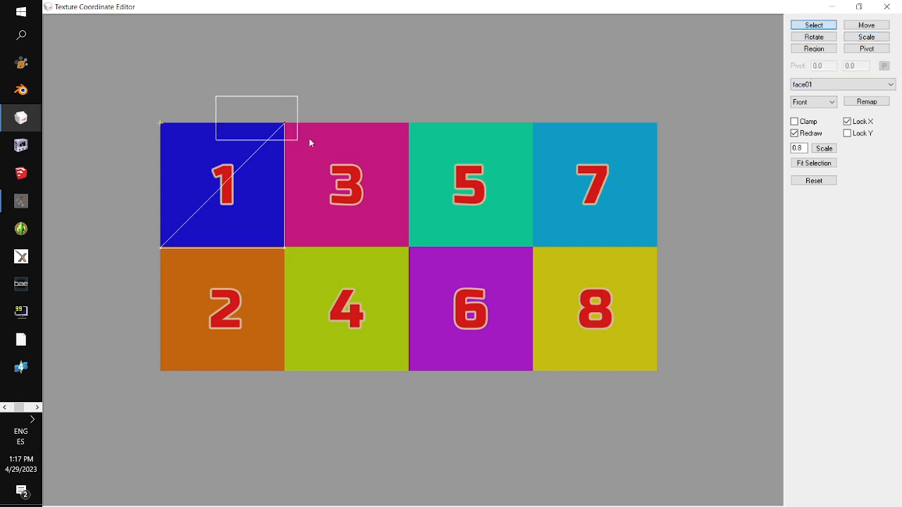
left_click(872, 26)
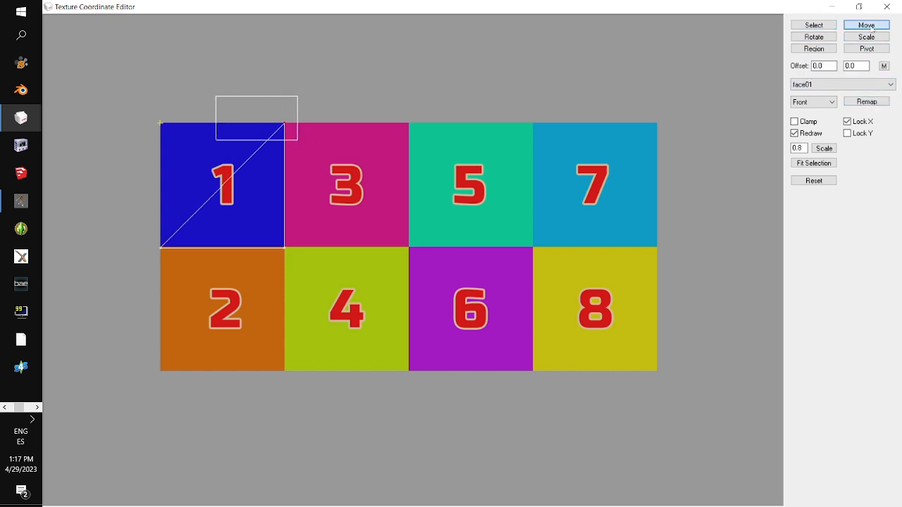
Try a texture display scale of 0.5 and settle on a scale of 1.
left_click(799, 148)
type("05")
key("BackSpace")
key("BackSpace")
type("5")
left_click(832, 149)
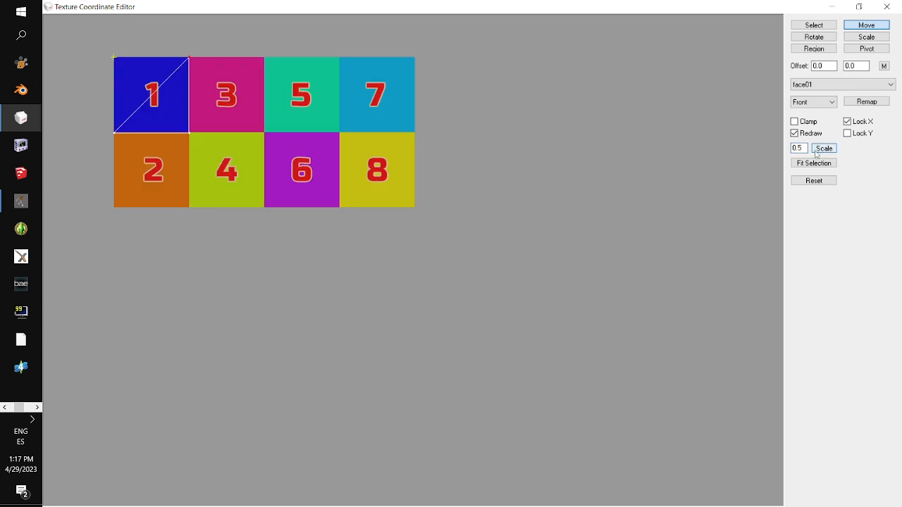
left_click_drag(804, 148, 699, 145)
type("1")
left_click(824, 148)
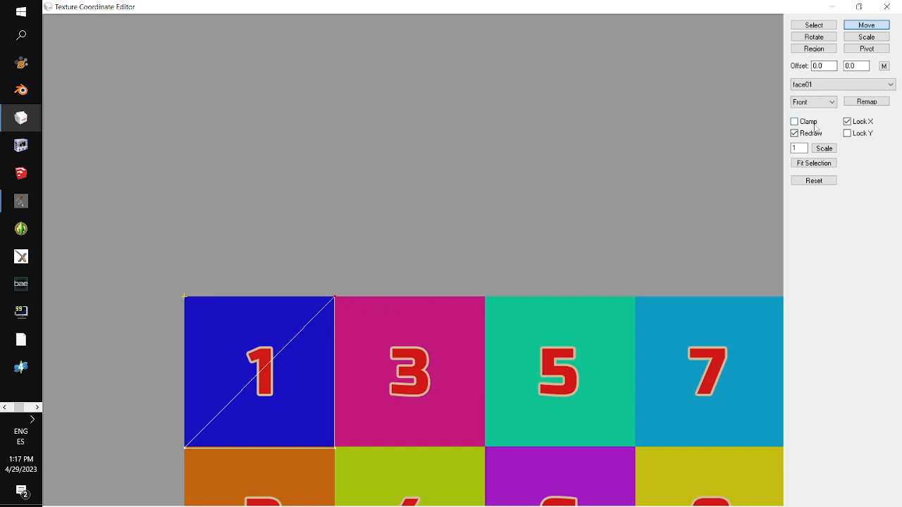
Unlock X and test moving face01's top vertex by a horizontal offset of 0.5 and back.
double_click(826, 65)
type("0.5")
left_click(887, 68)
left_click(847, 121)
left_click(889, 69)
left_click(890, 69)
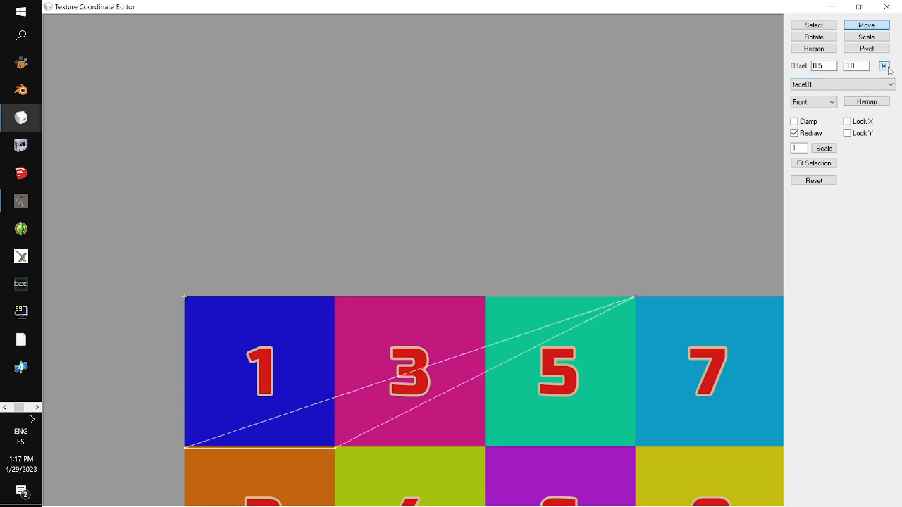
left_click(885, 67)
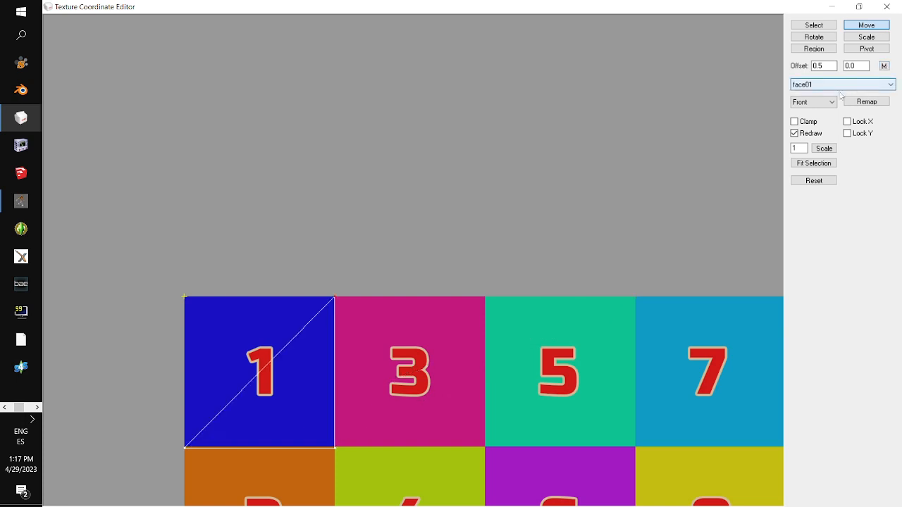
Offset face01's top vertex by -0.125 horizontally to centre it over the number 1.
double_click(829, 67)
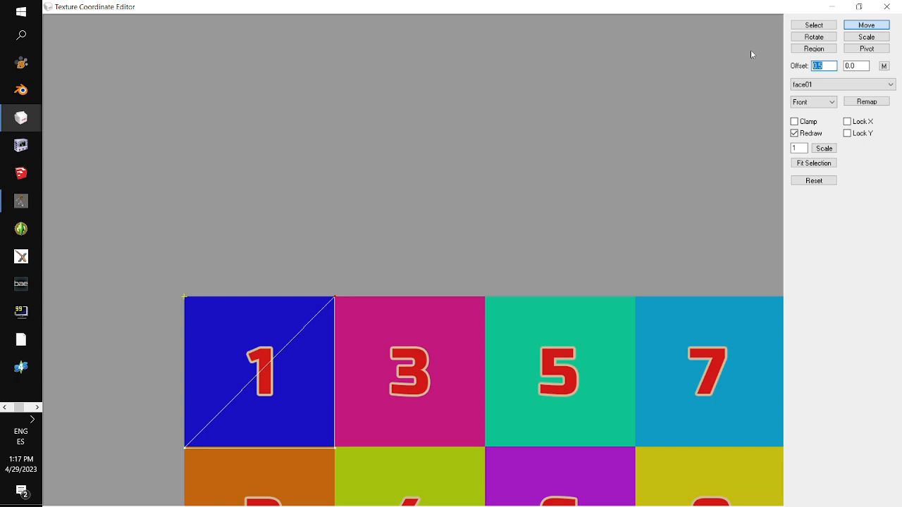
type("-0.125")
left_click(886, 67)
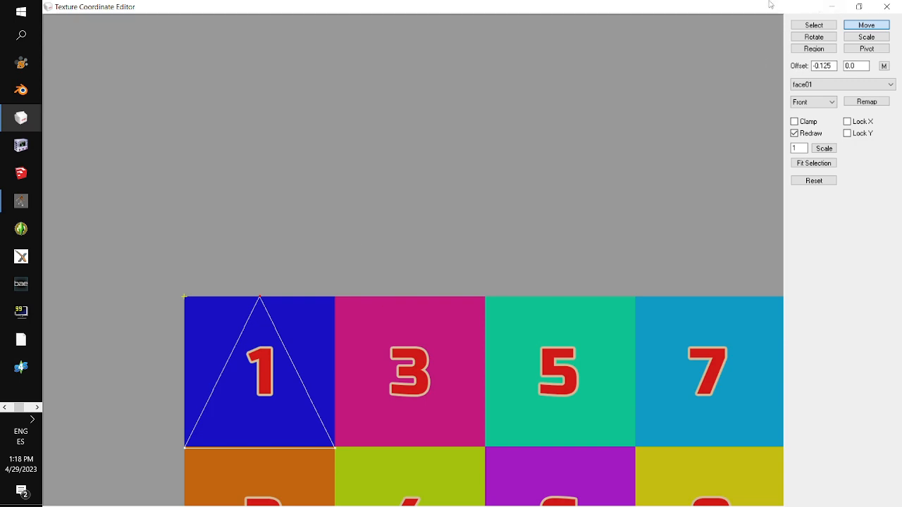
Inspect the number 1 and the lower edge of face01 in the 3D view, and return to the maximized Texture Coordinate Editor.
left_click_drag(769, 3, 0, 317)
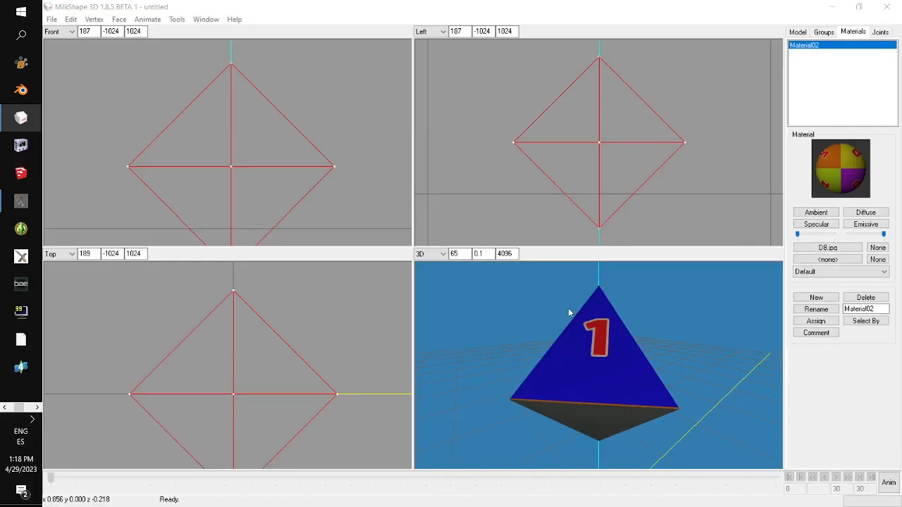
left_click_drag(569, 312, 618, 417)
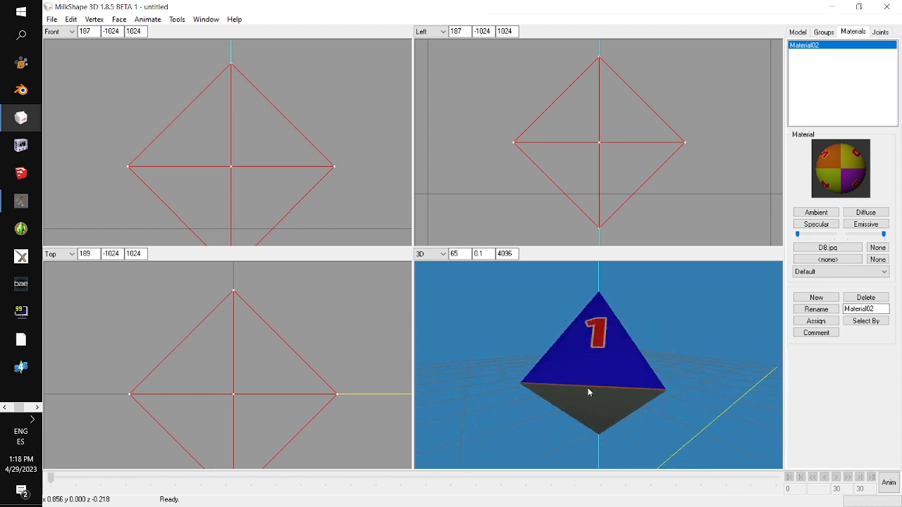
left_click_drag(588, 392, 594, 443)
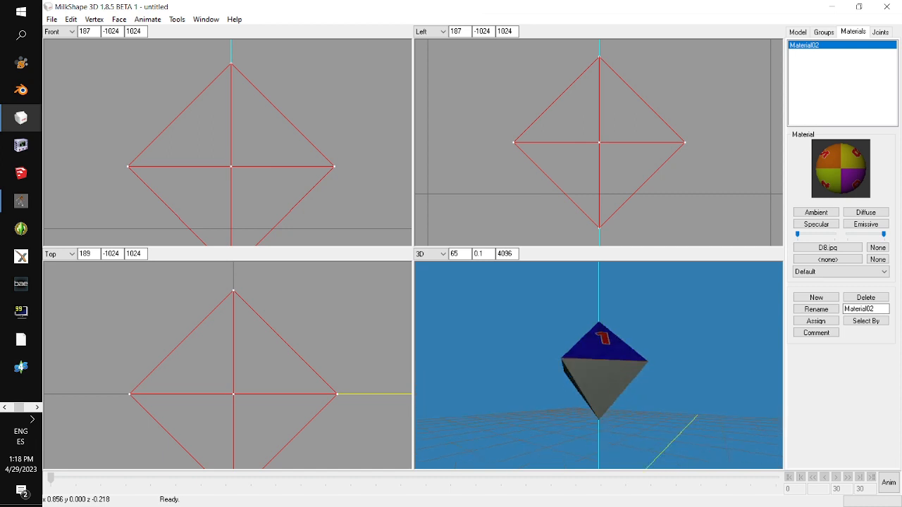
key("ctrl+t")
left_click_drag(598, 149, 610, 64)
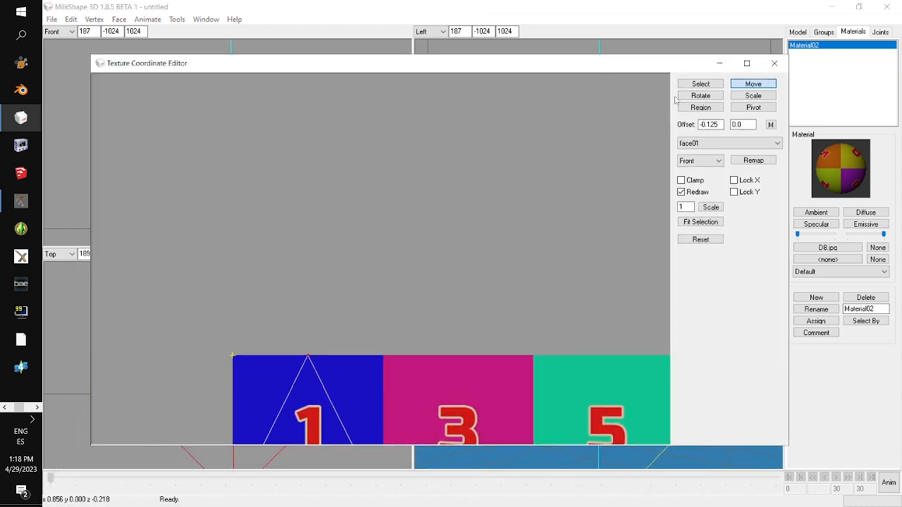
left_click(747, 64)
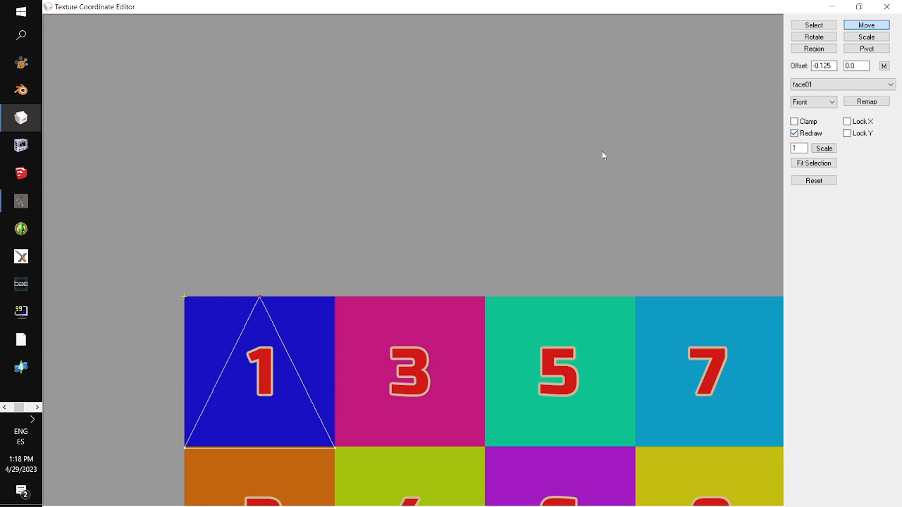
Select face01's two bottom vertices and, with X locked, move them slightly up inside the blue square 1.
left_click(814, 25)
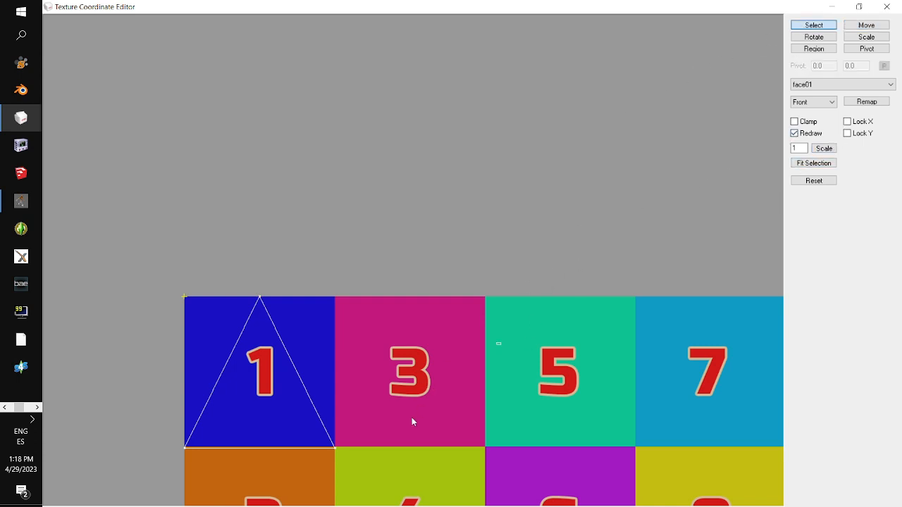
left_click_drag(294, 449, 162, 445)
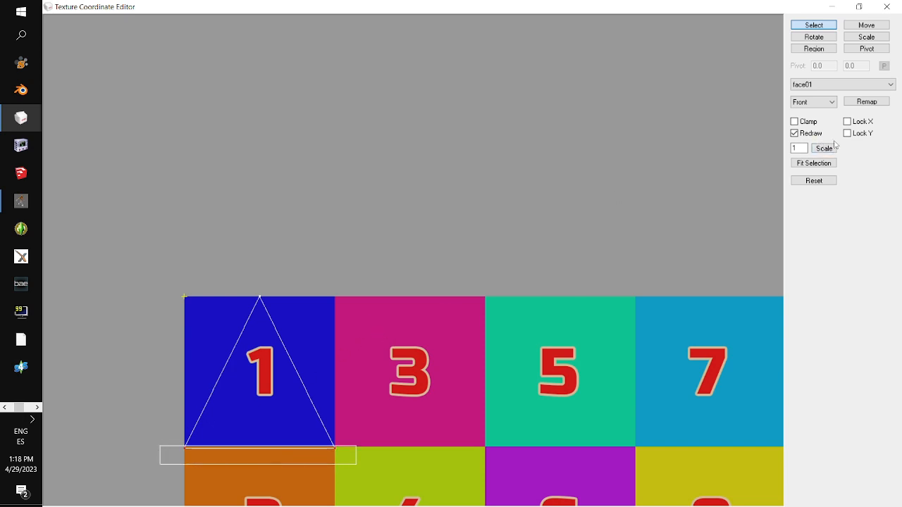
left_click(846, 121)
left_click(856, 28)
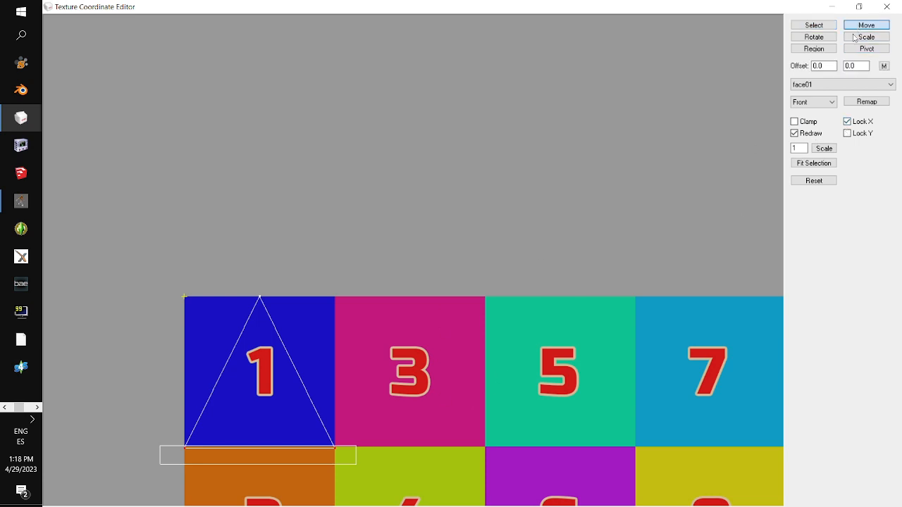
left_click(523, 378)
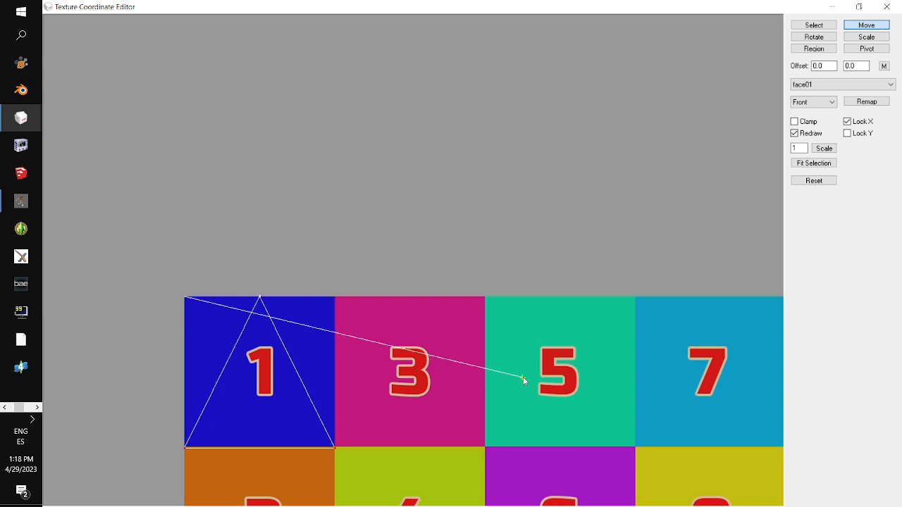
left_click_drag(523, 378, 522, 374)
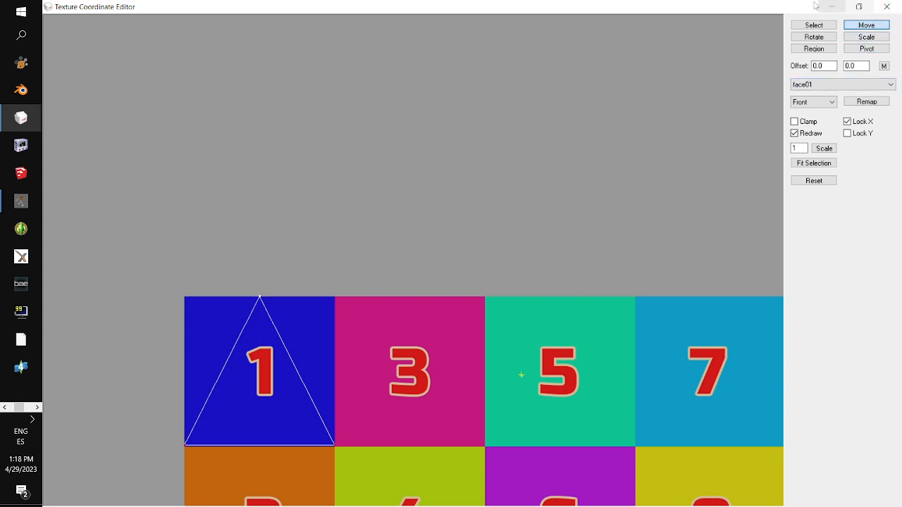
Check face01's bottom edge up close in the 3D view, and return to the maximized Texture Coordinate Editor.
left_click_drag(735, 6, 613, 503)
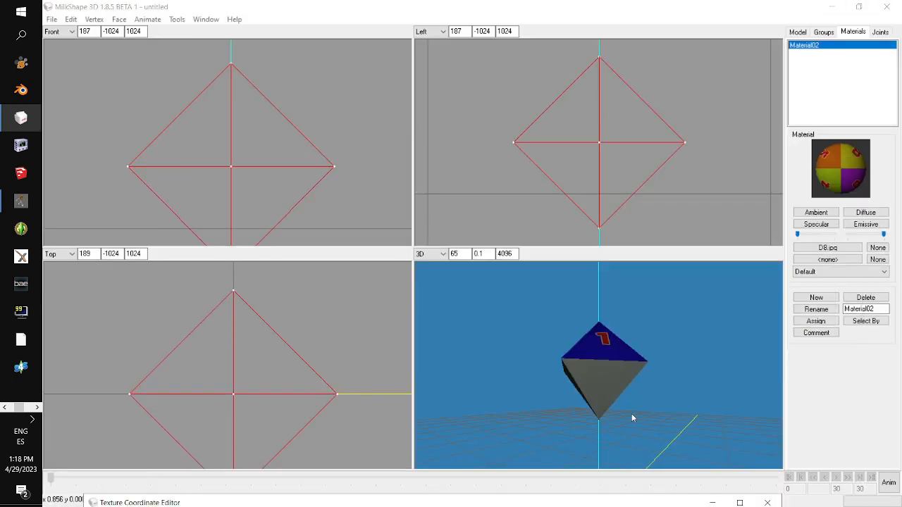
scroll(631, 342, "up", 4)
left_click_drag(613, 326, 592, 363)
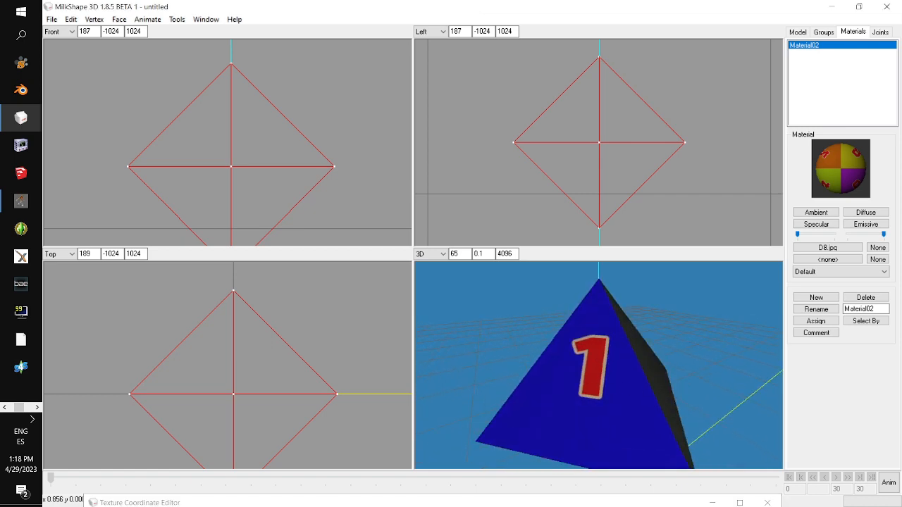
left_click_drag(697, 503, 780, 31)
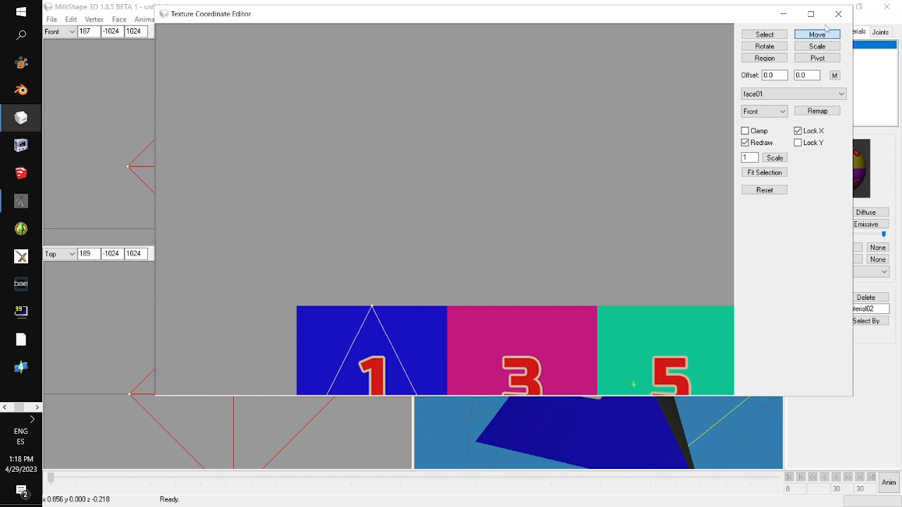
left_click(811, 14)
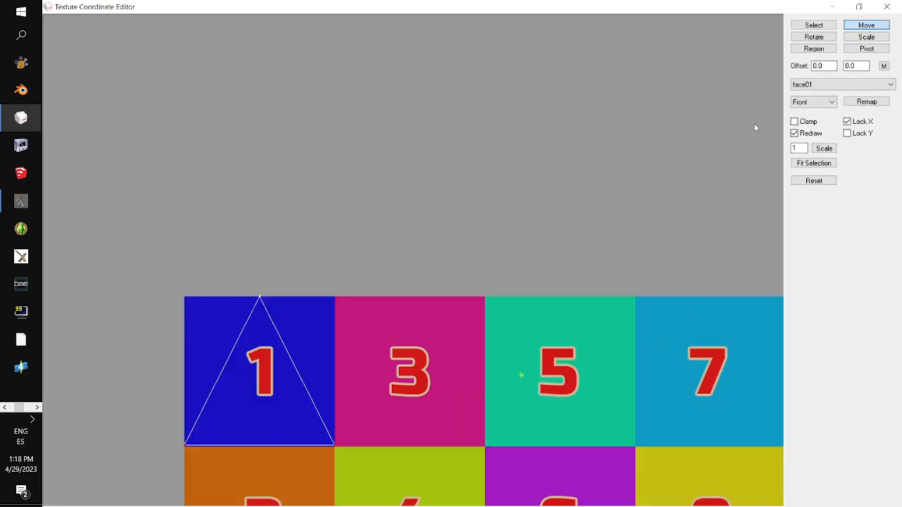
Switch to the face02 group and remap its texture coordinates with the Front projection.
left_click(814, 26)
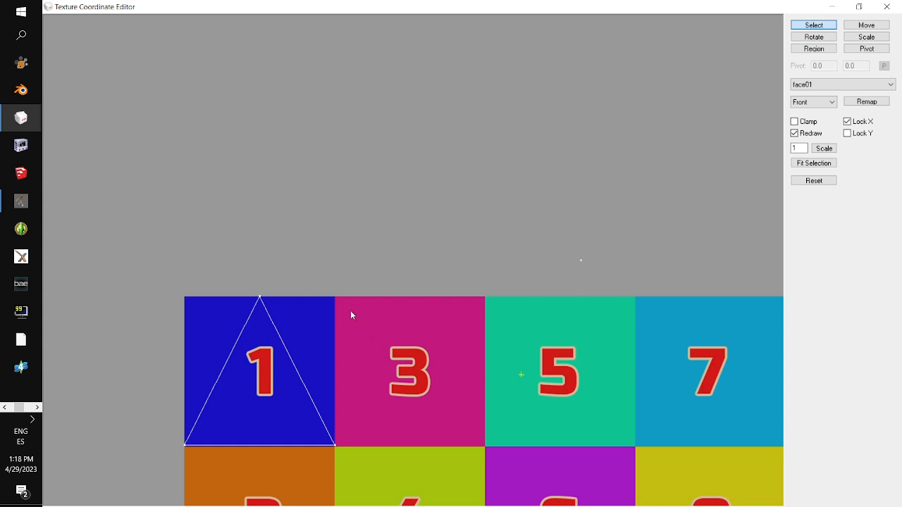
left_click(822, 84)
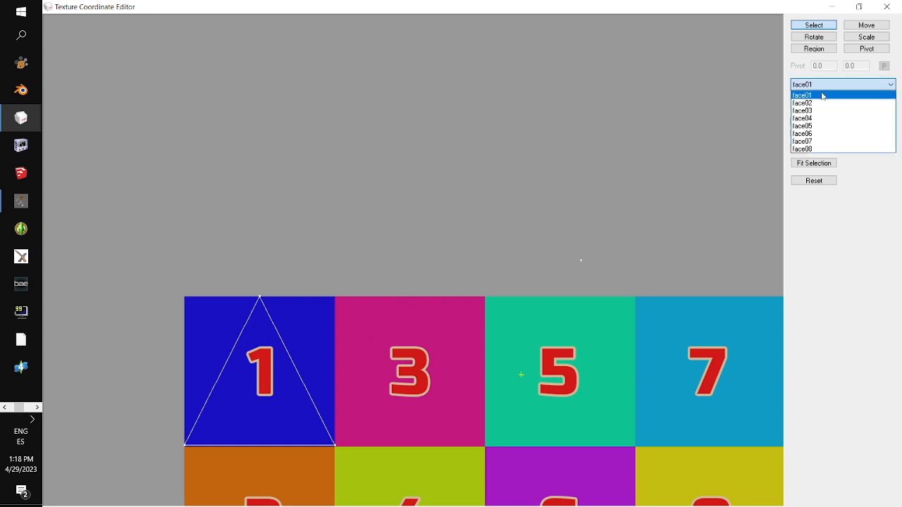
left_click(821, 104)
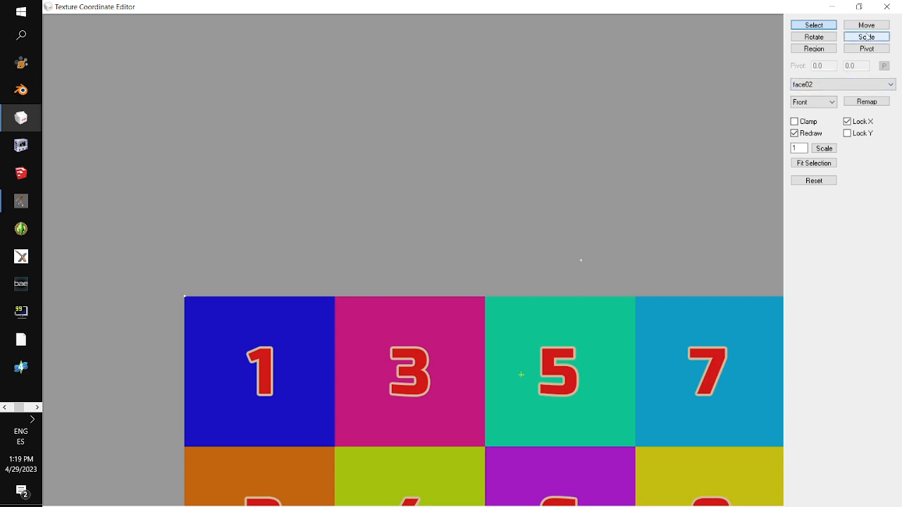
left_click(867, 104)
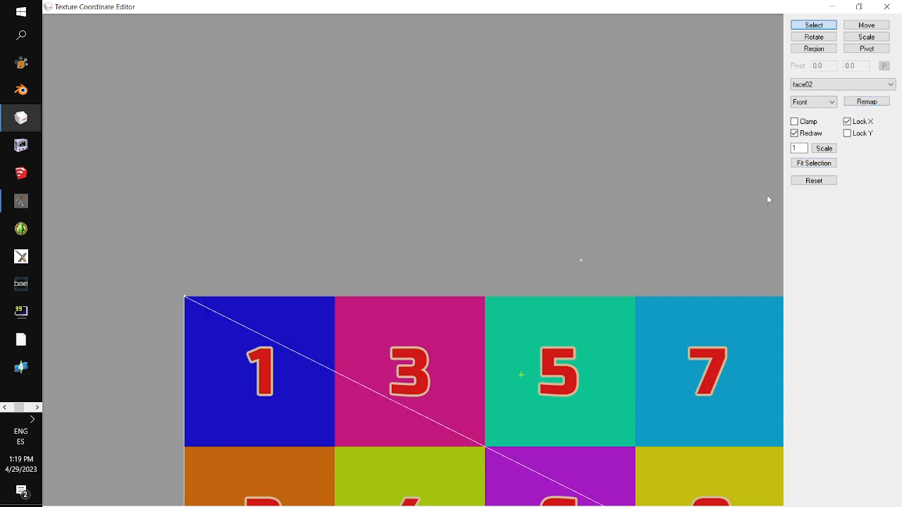
middle_click_drag(610, 334, 570, 165)
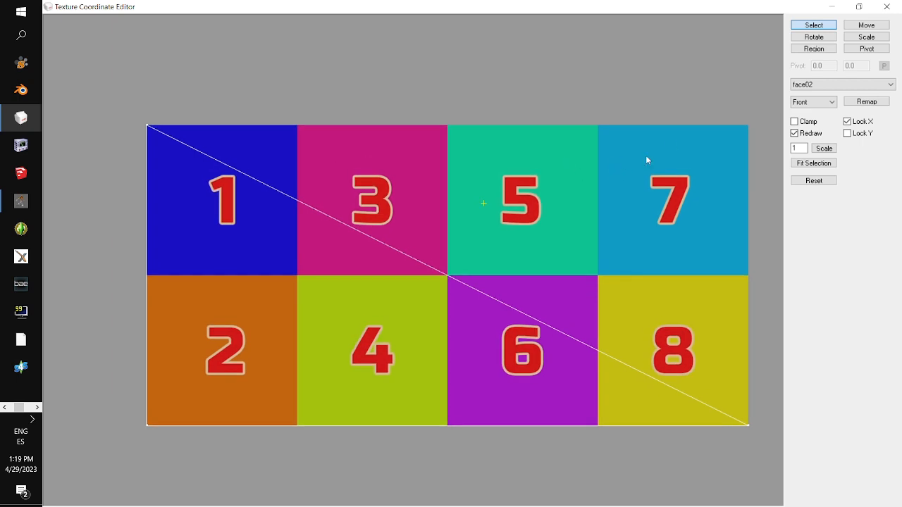
Select all of face02's vertices, unlock X, and scale them by 0.25 horizontally and 0.5 vertically.
left_click_drag(129, 103, 769, 480)
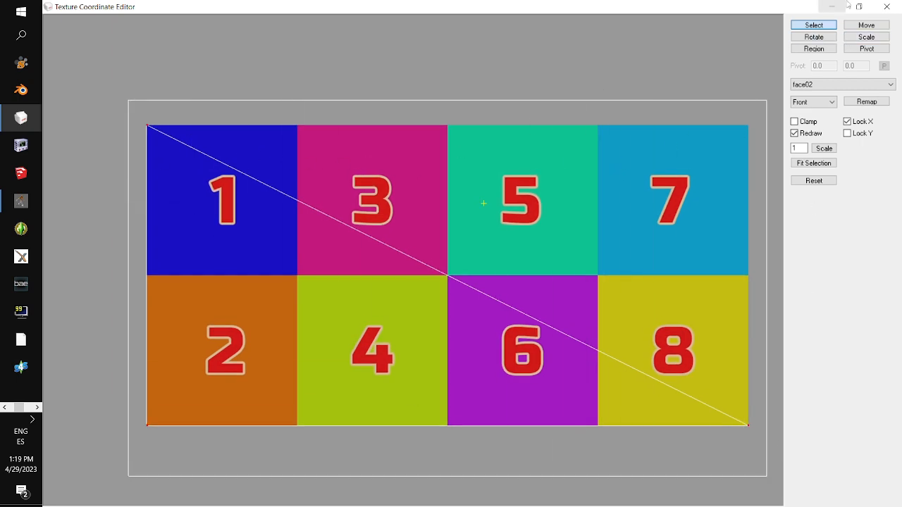
left_click(877, 27)
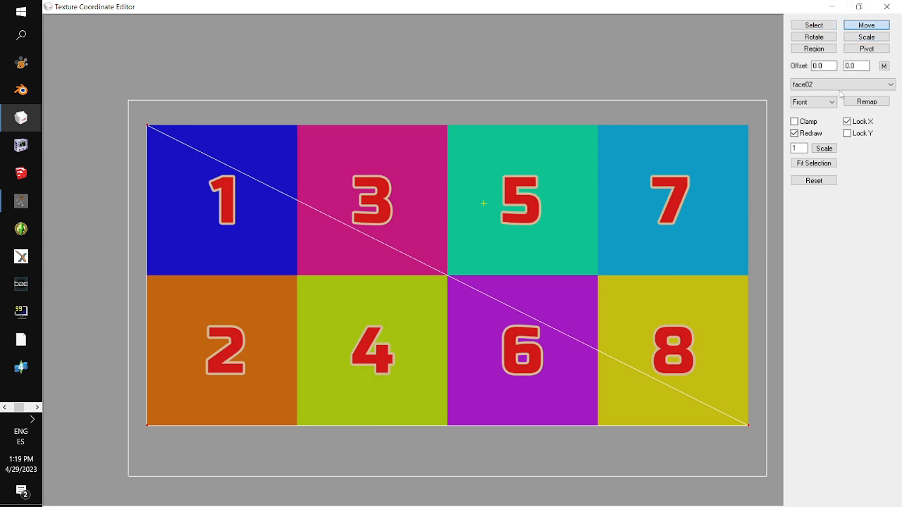
left_click(867, 36)
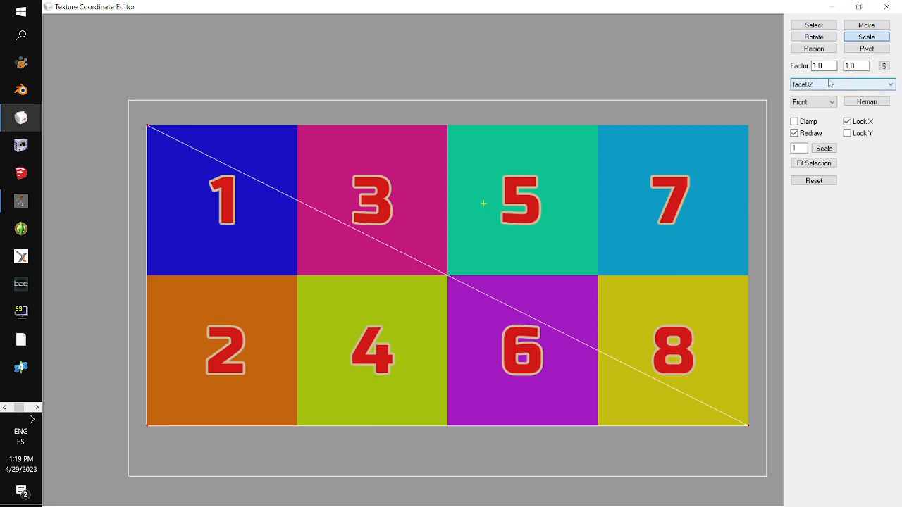
left_click(847, 121)
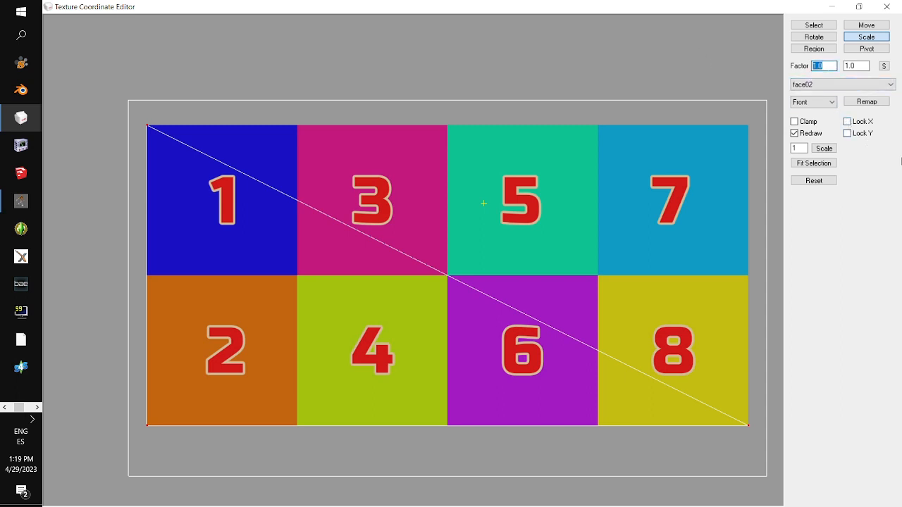
type("0.25")
key("Tab")
type("0.5")
left_click(884, 69)
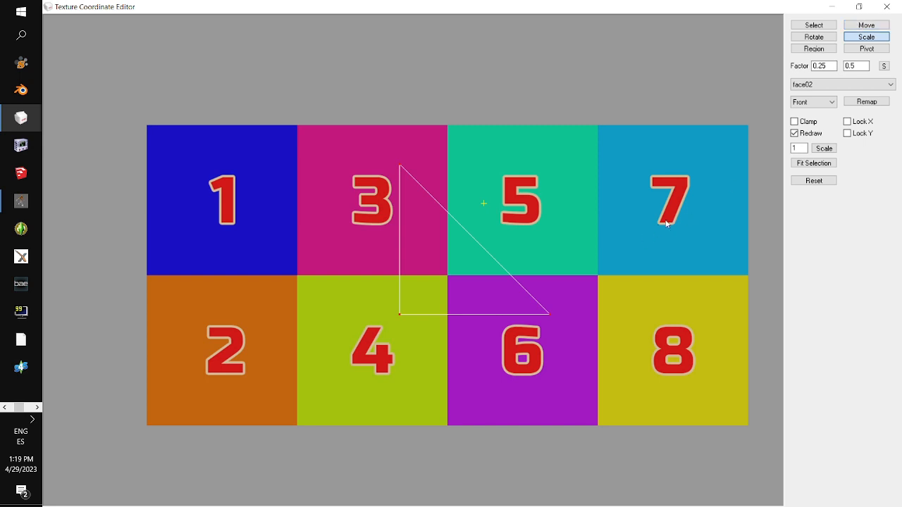
Move the scaled face02 triangle onto the magenta square 3, aligning it with the square's side edges.
left_click_drag(625, 281, 583, 268)
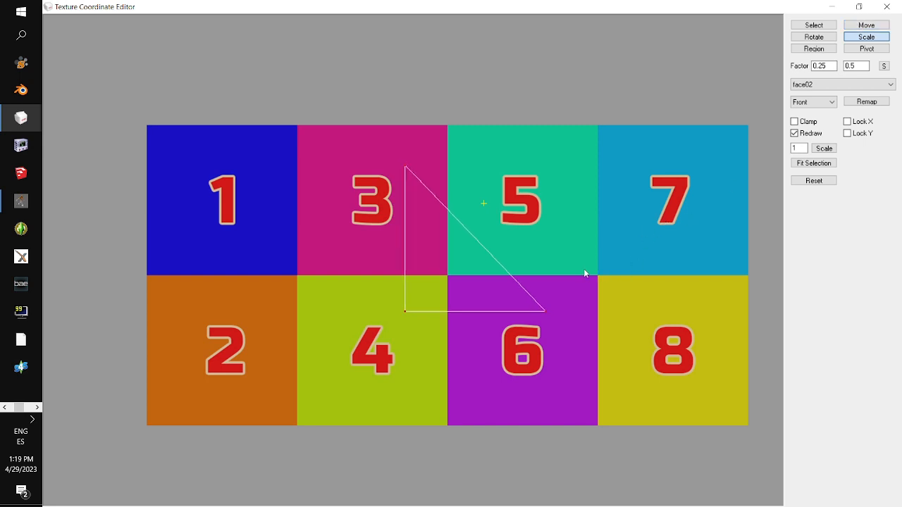
key("ctrl+z")
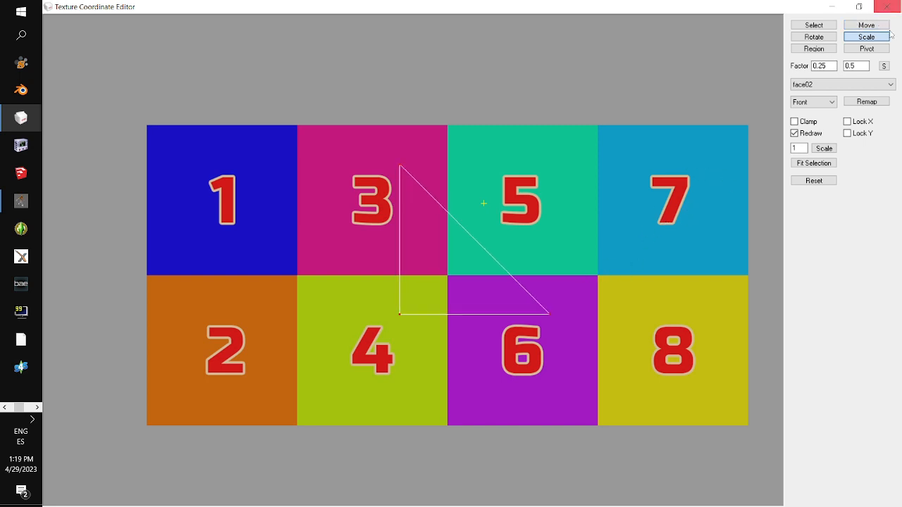
left_click(885, 26)
left_click_drag(678, 215, 570, 171)
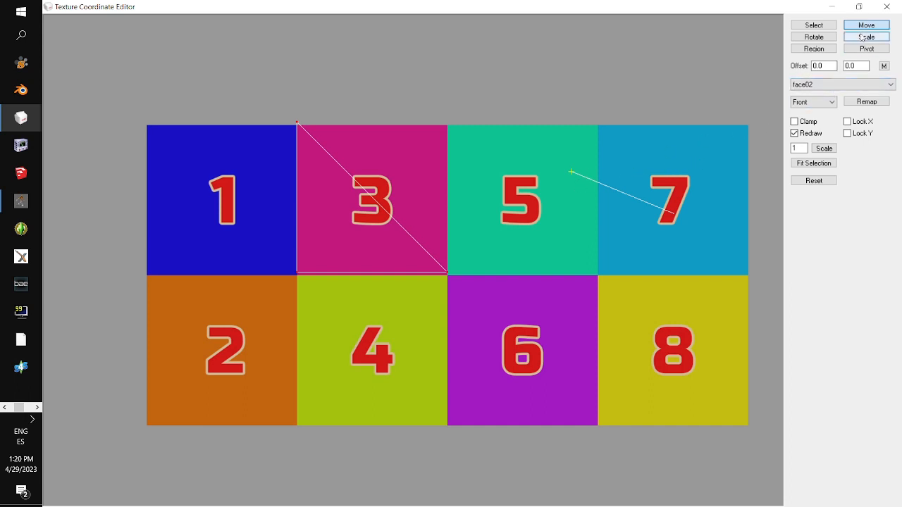
Select only face02's top vertex at the upper corner of square 3.
left_click(813, 25)
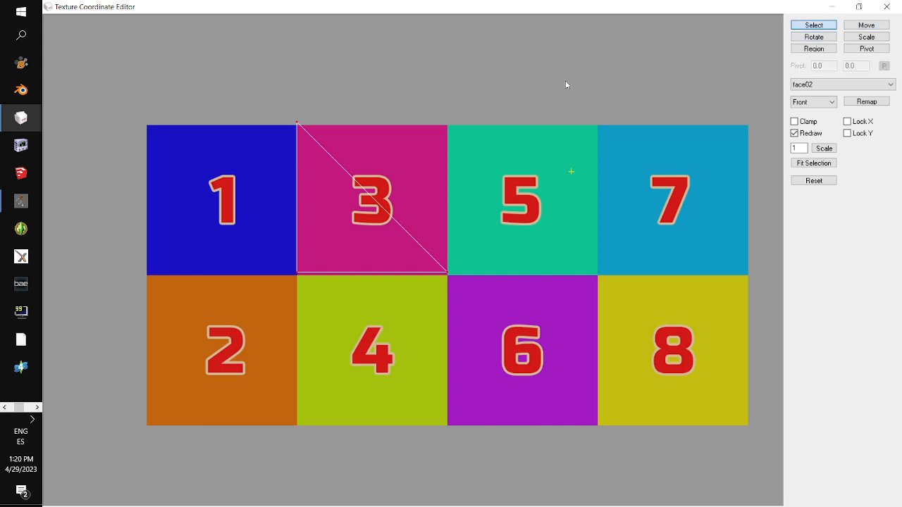
left_click_drag(270, 94, 320, 135)
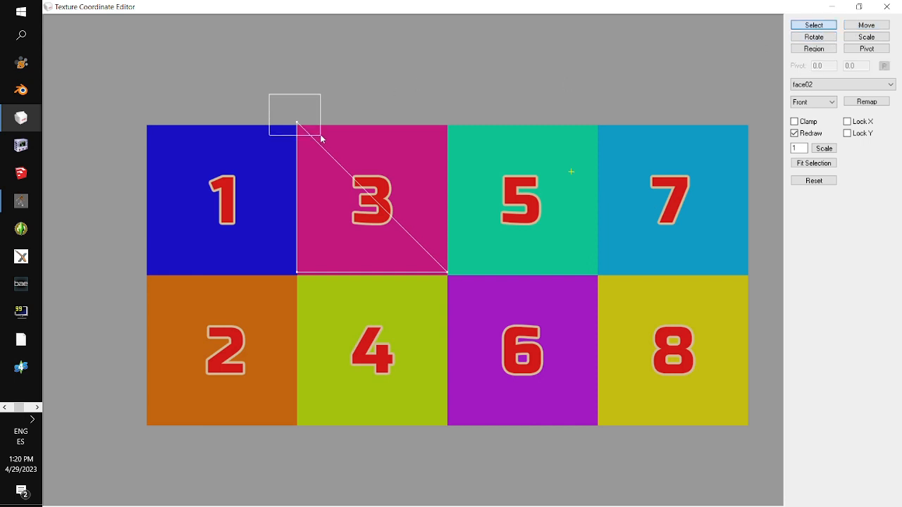
left_click(864, 26)
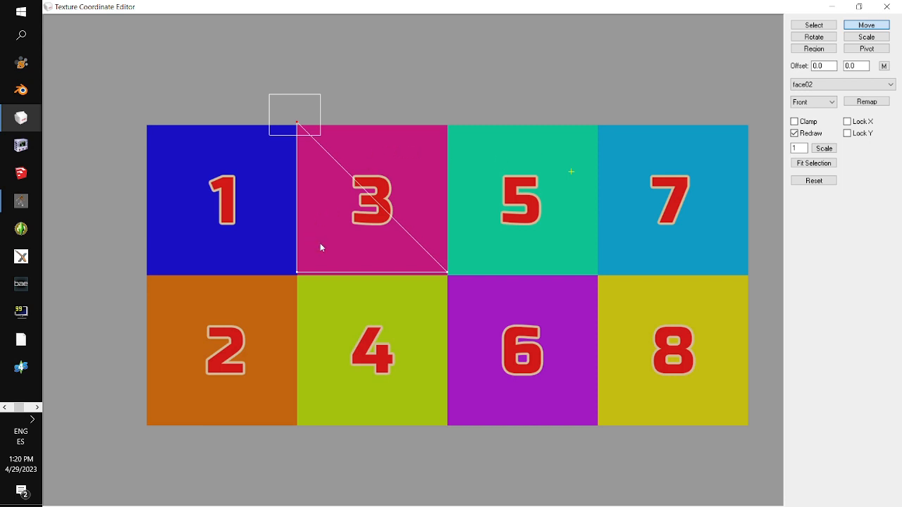
left_click_drag(396, 175, 472, 174)
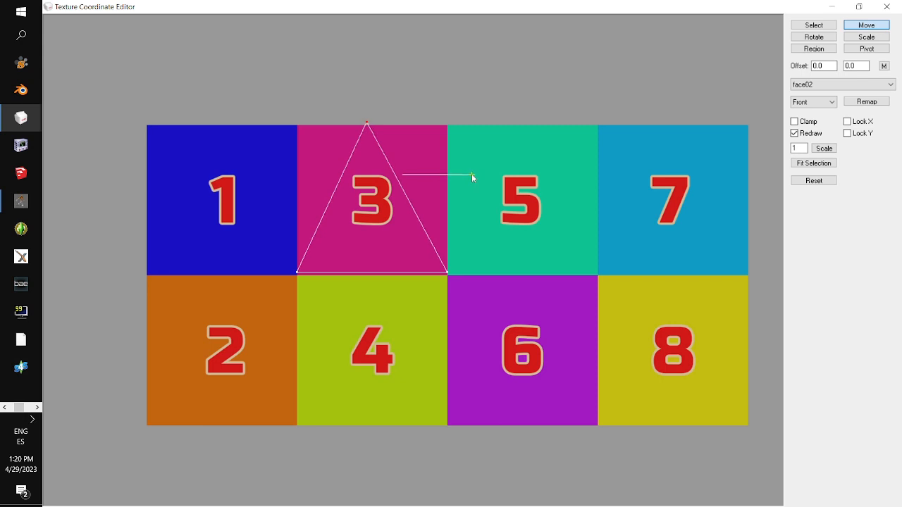
key("ctrl+z")
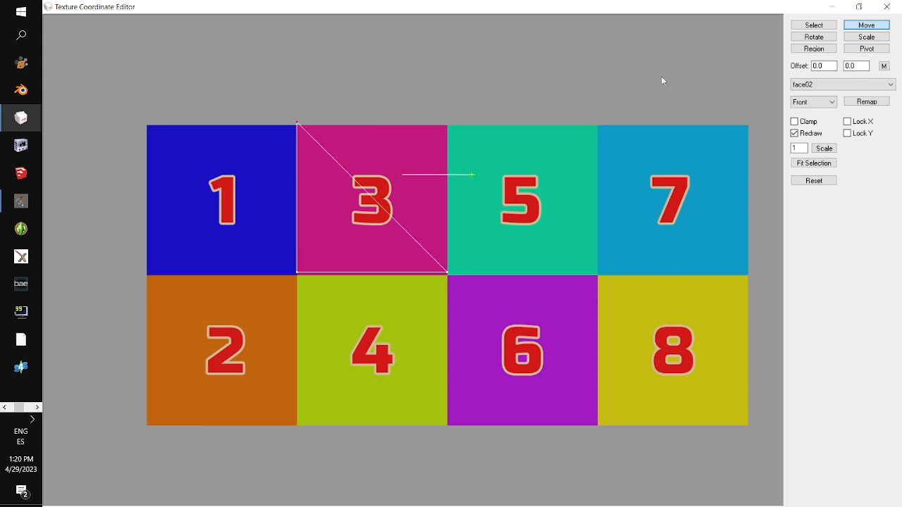
left_click(866, 40)
left_click(818, 65)
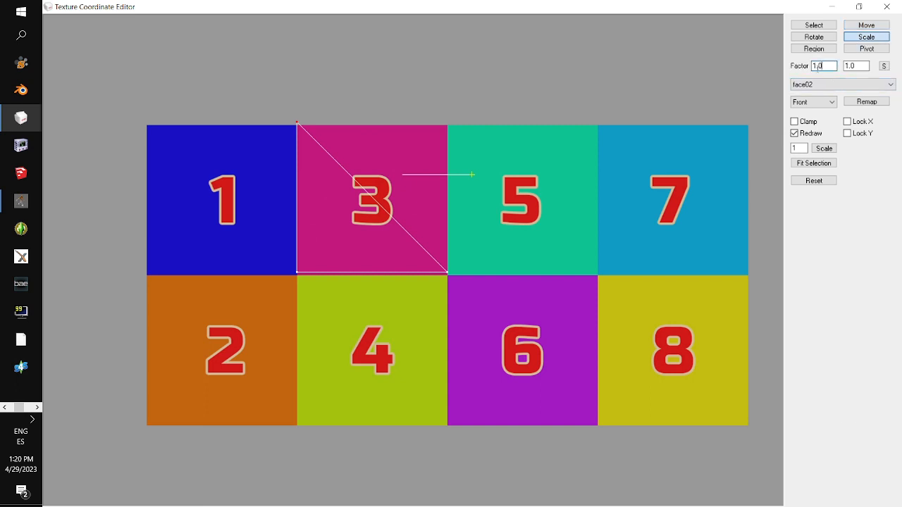
double_click(818, 66)
type("-0.125")
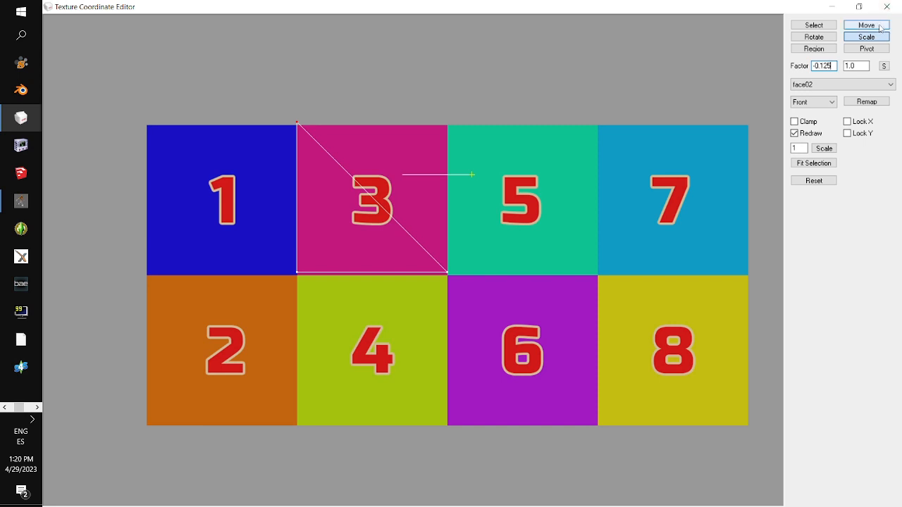
Offset face02's top vertex by 0.125 horizontally to centre it over the number 3.
left_click(879, 29)
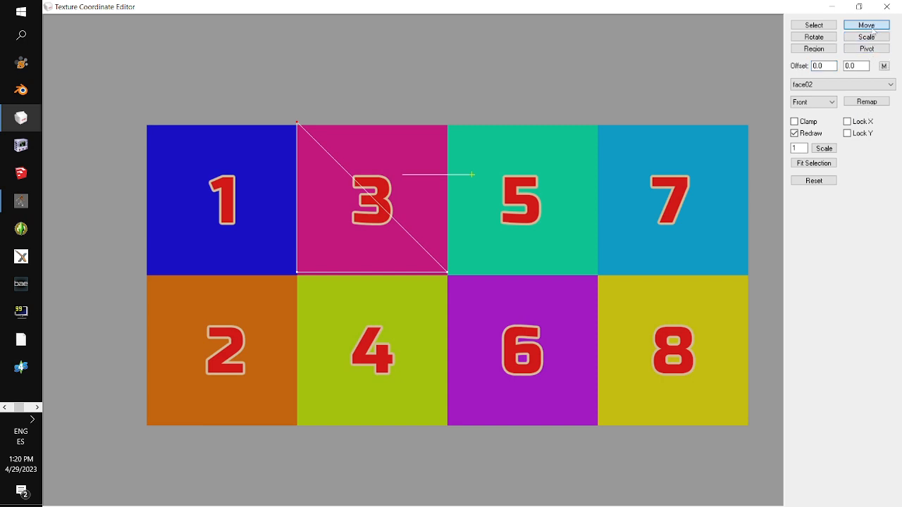
left_click_drag(834, 66, 731, 62)
type("0.125")
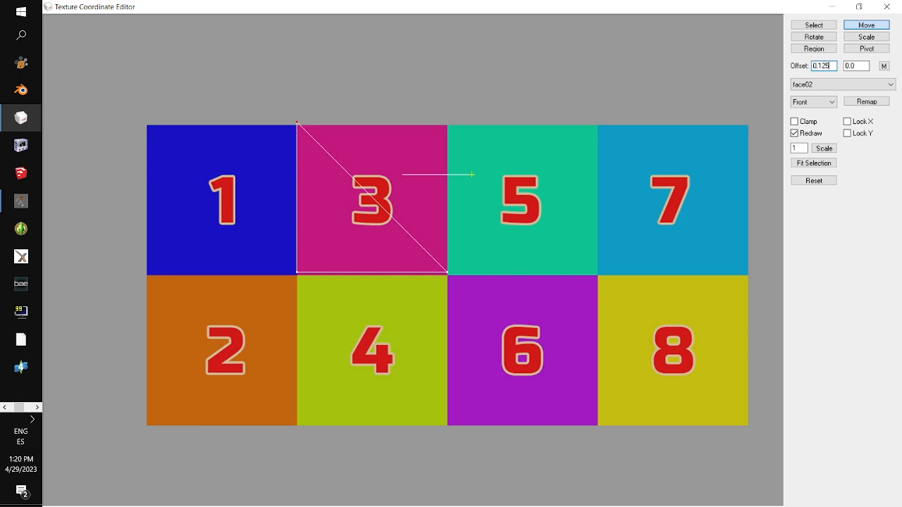
left_click(884, 66)
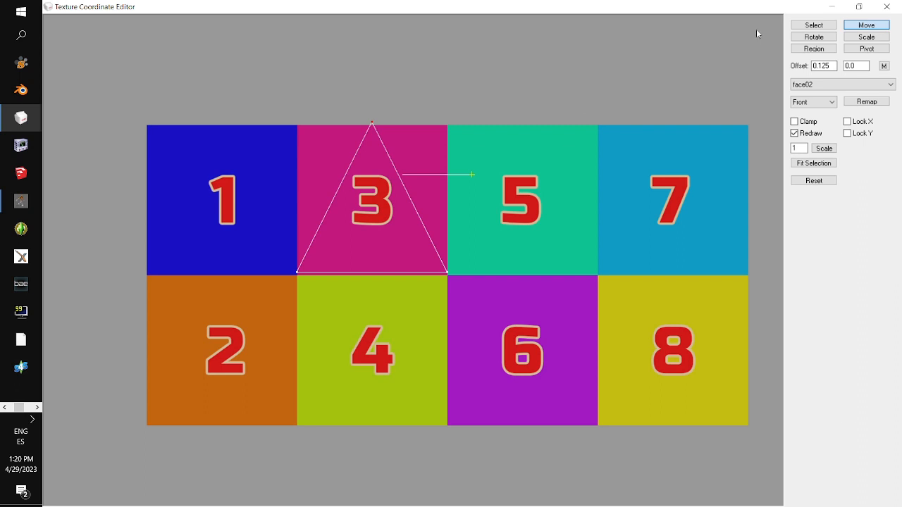
Switch to the face03 group and remap its texture coordinates with the Front projection.
left_click(814, 25)
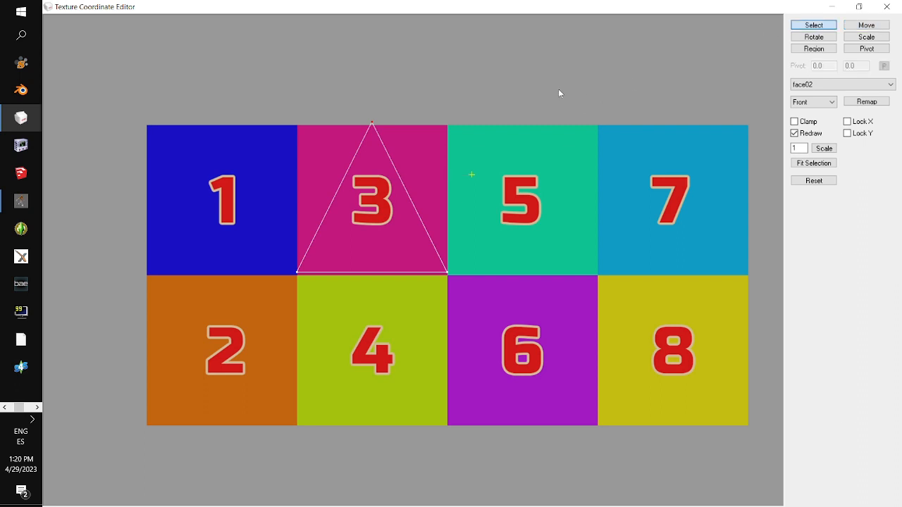
left_click(849, 84)
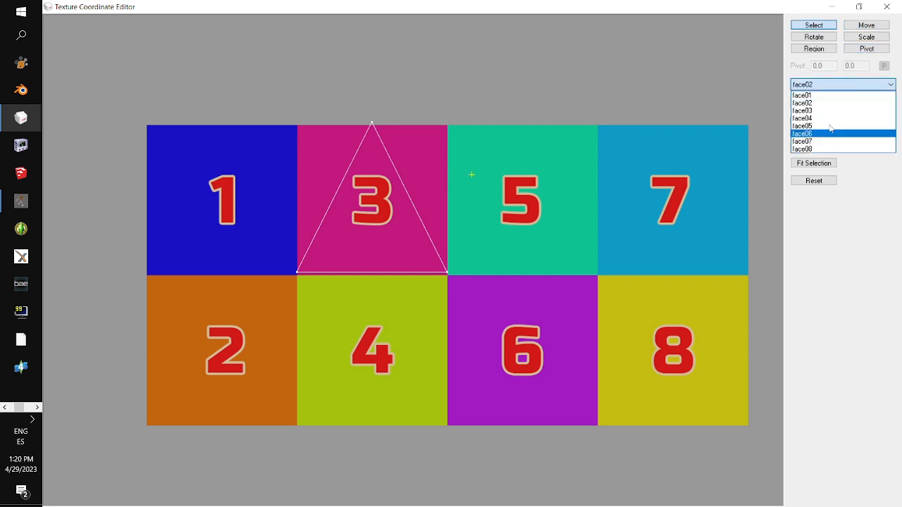
left_click(829, 114)
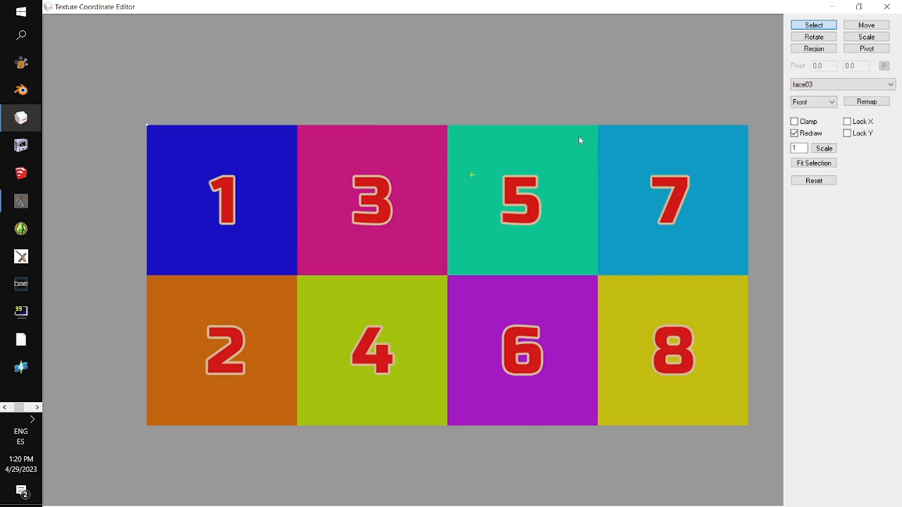
left_click(858, 104)
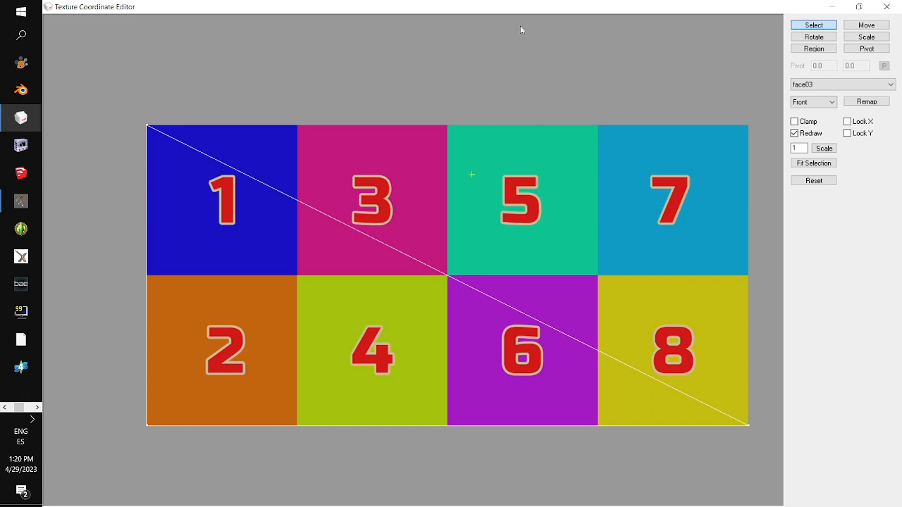
Scale all of face03's vertices by 0.25 horizontally and 0.5 vertically, and move the triangle onto the green square 5.
left_click_drag(119, 109, 765, 441)
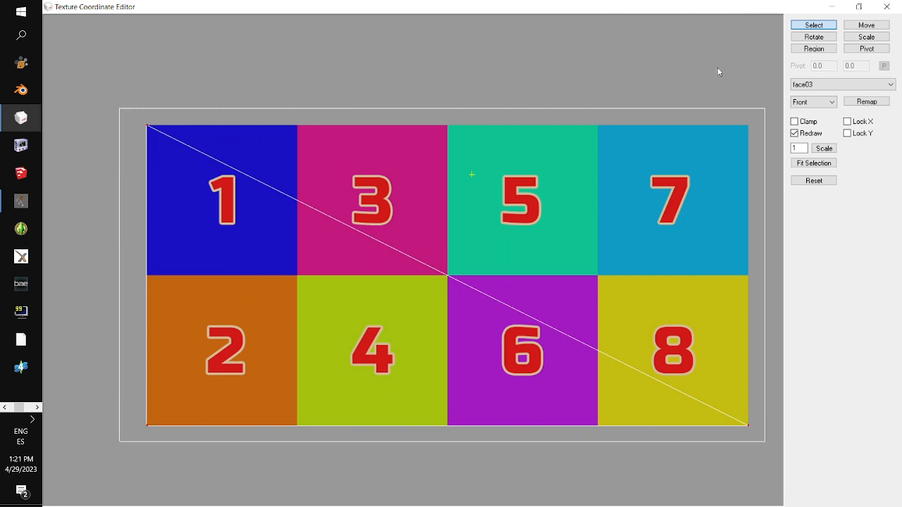
left_click(867, 37)
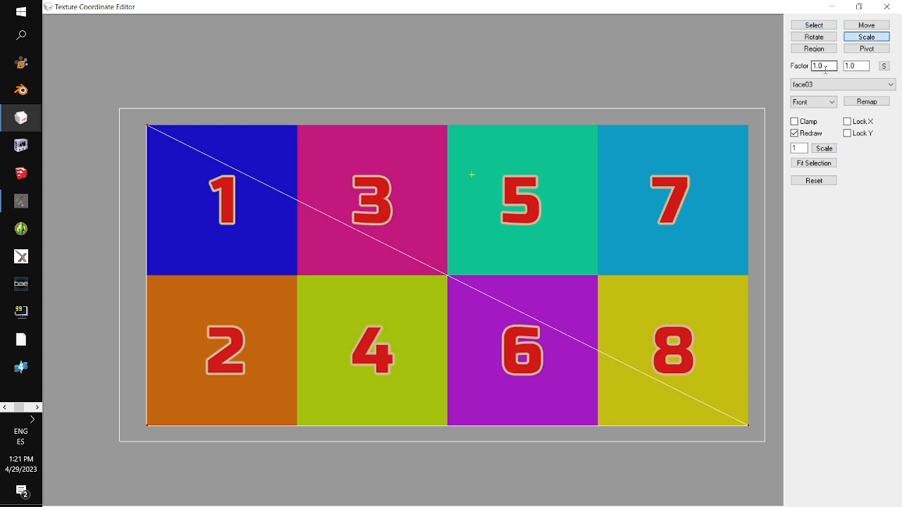
double_click(825, 67)
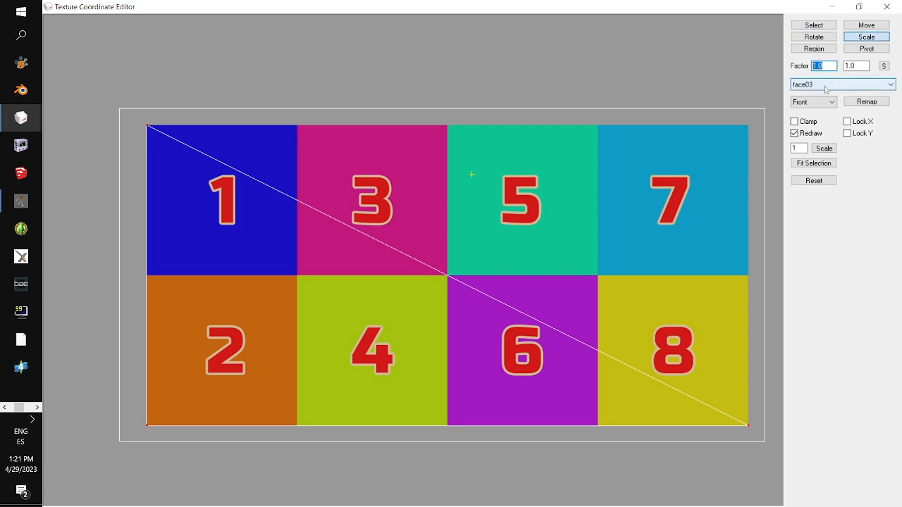
type("0.25")
key("Tab")
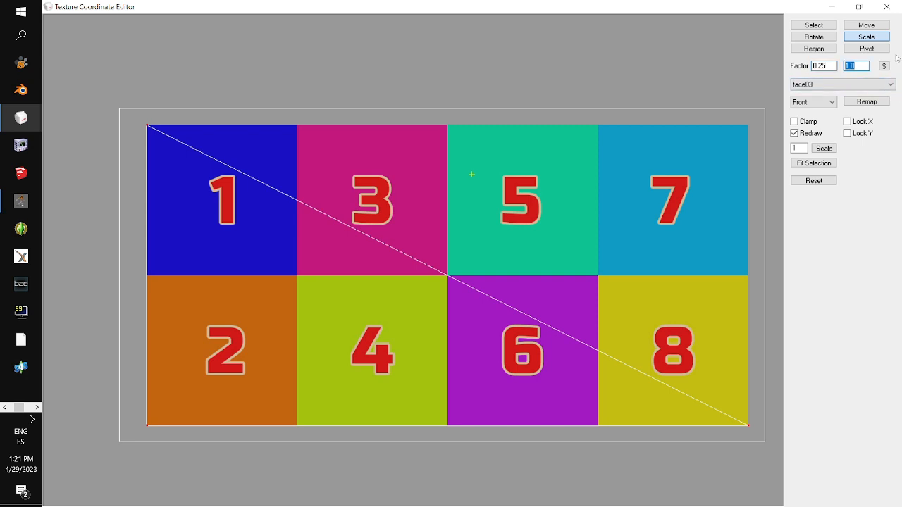
type("0.5")
left_click(883, 67)
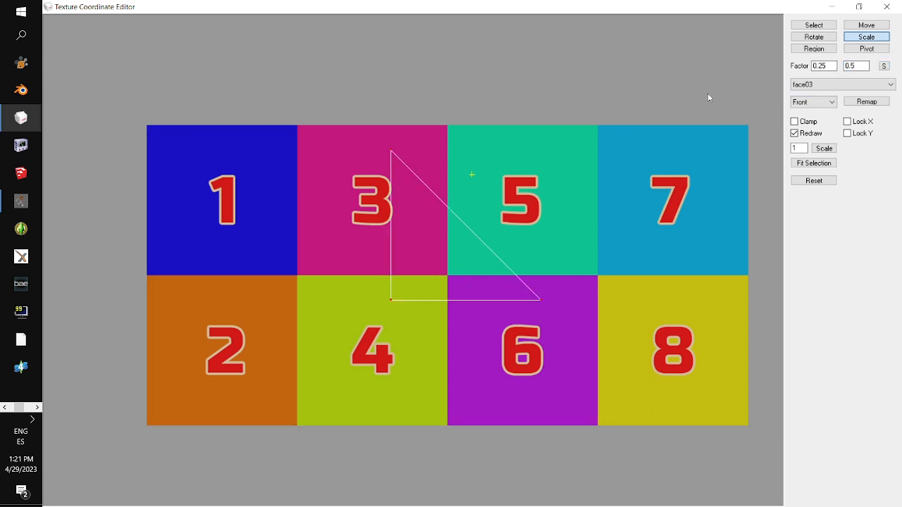
left_click(867, 25)
left_click_drag(518, 213, 574, 190)
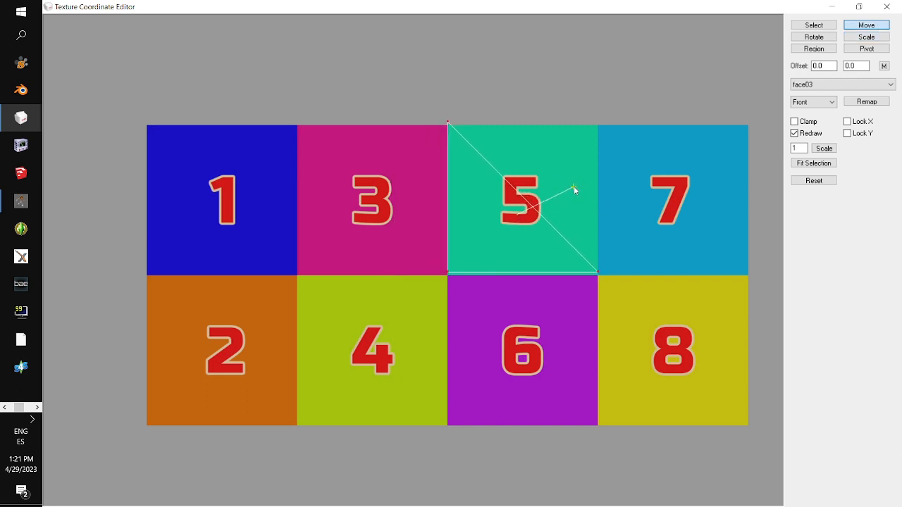
Select only face03's top vertex at the upper corner of square 5.
left_click(813, 25)
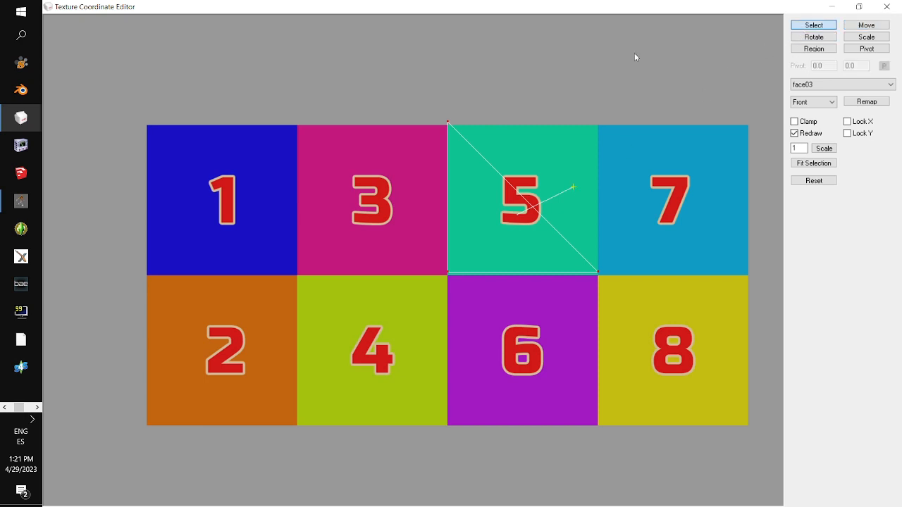
left_click_drag(399, 92, 488, 132)
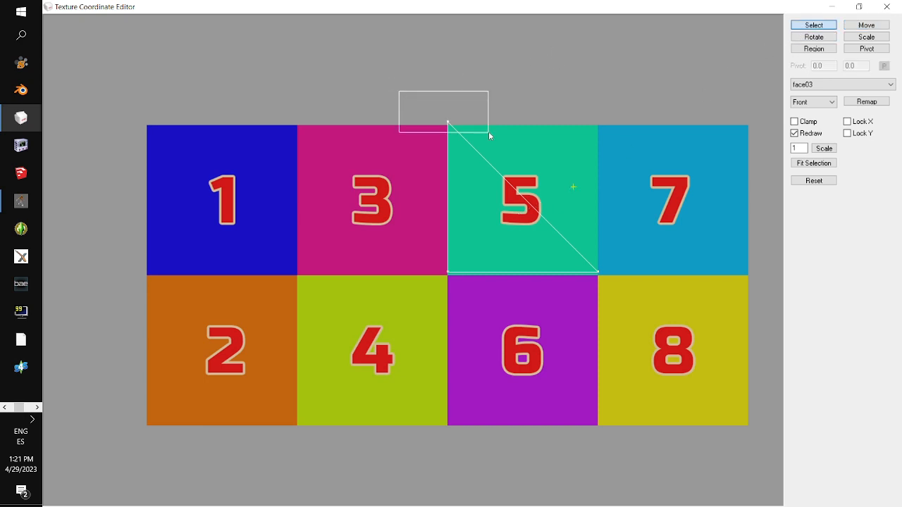
Try scaling face03's top vertex horizontally by a factor of -0.125, and undo the scaling.
left_click(870, 36)
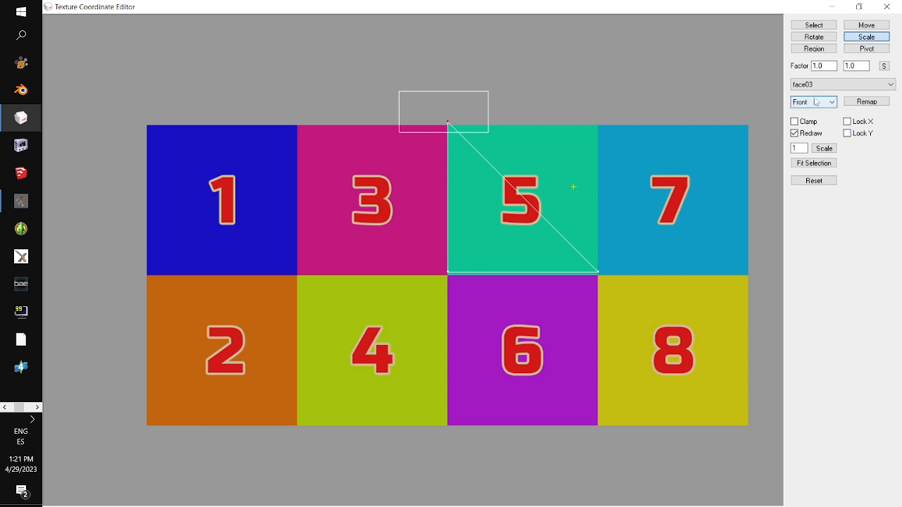
left_click_drag(827, 66, 564, 63)
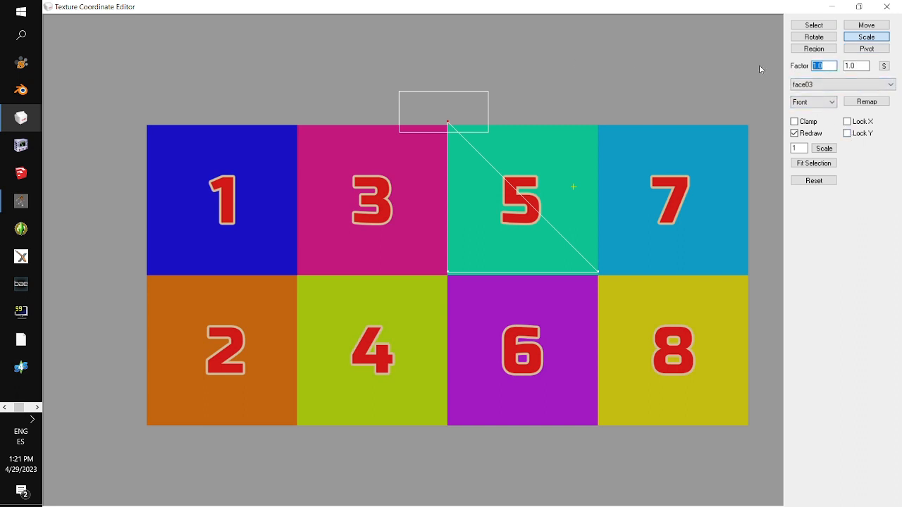
type("-0.125")
left_click(884, 66)
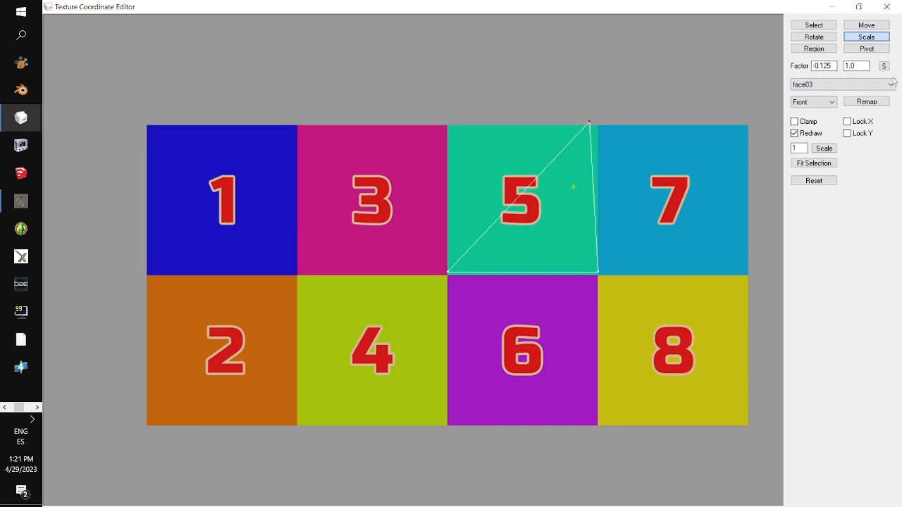
key("ctrl+z")
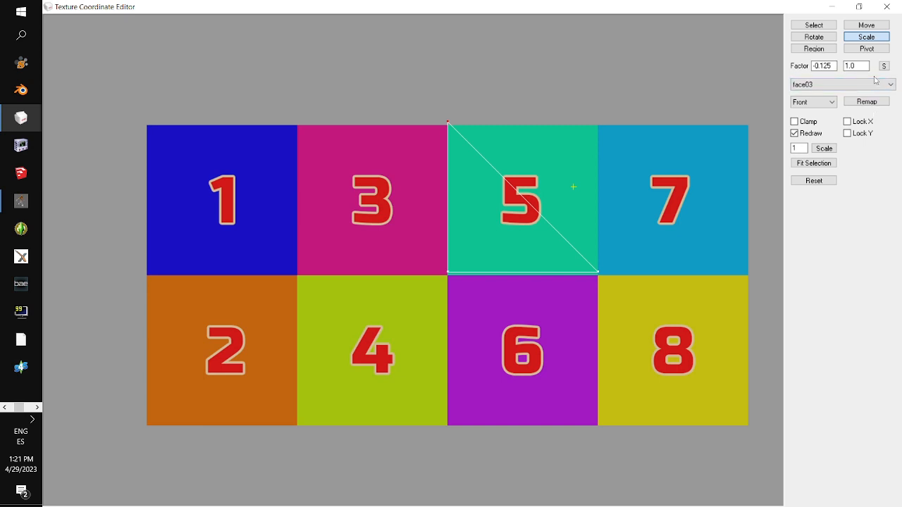
Offset face03's top vertex by -0.125 horizontally.
left_click(877, 27)
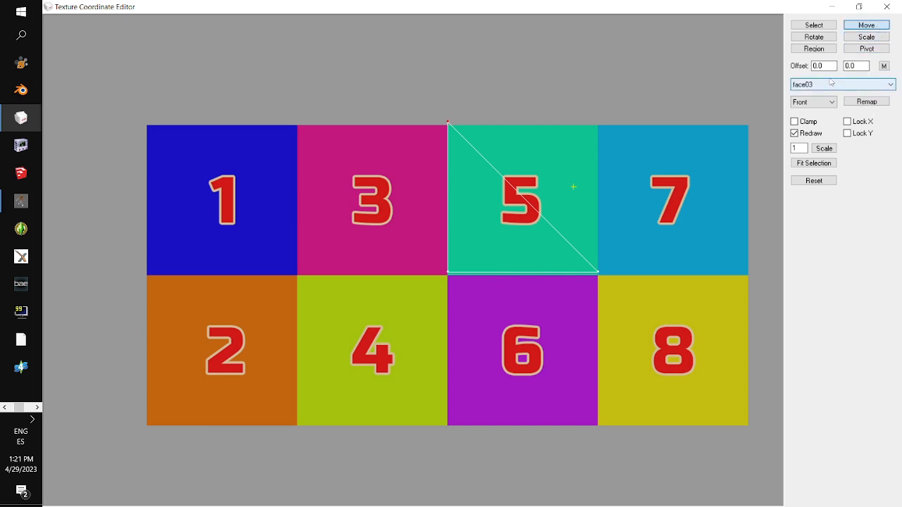
left_click_drag(830, 65, 810, 65)
type("-0")
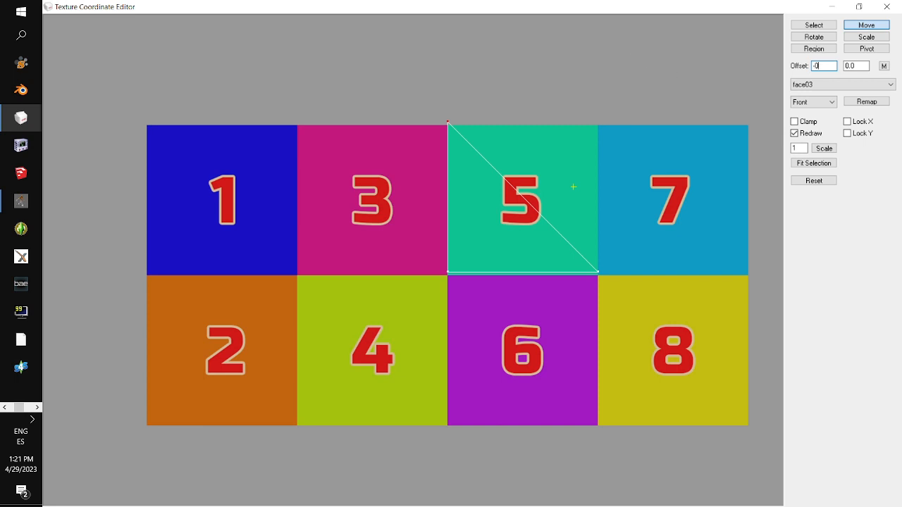
key("BackSpace")
type("12")
key("BackSpace")
key("BackSpace")
key("BackSpace")
type("-0.125")
left_click(886, 68)
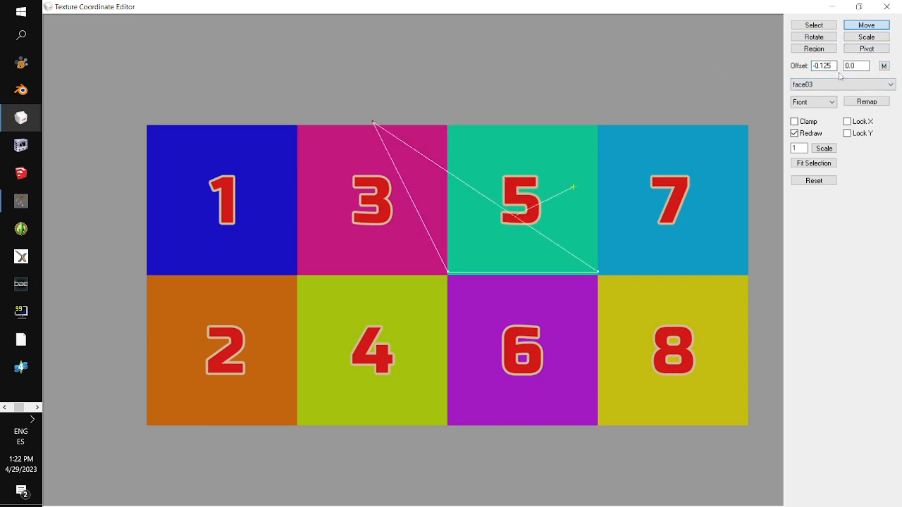
Offset face03's top vertex by 0.125 horizontally twice to centre it over the number 5.
left_click(816, 66)
key("BackSpace")
left_click(885, 66)
left_click(884, 67)
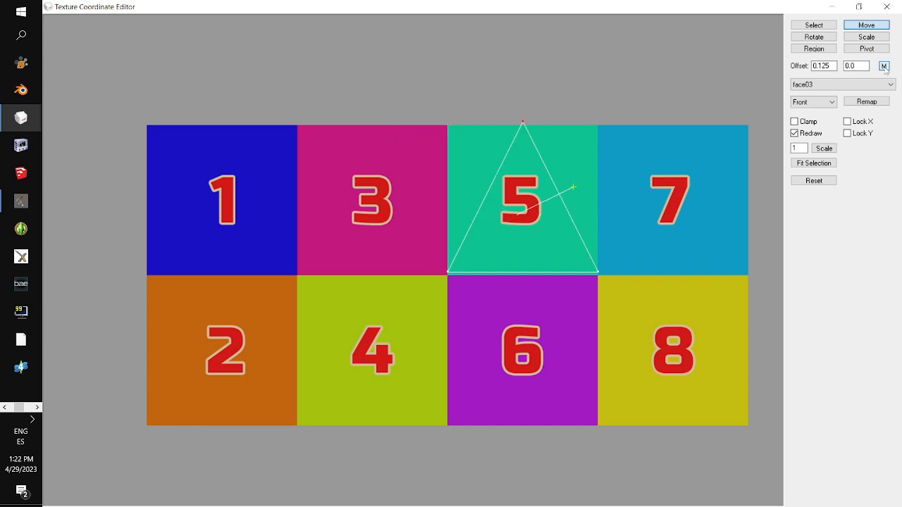
Remap the face04 group's texture coordinates with the Front projection and select all its vertices.
left_click(845, 85)
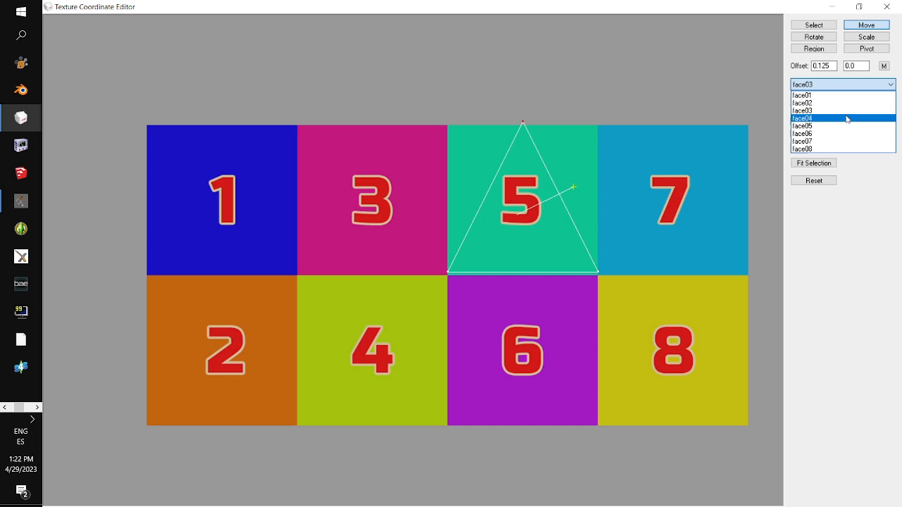
left_click(848, 118)
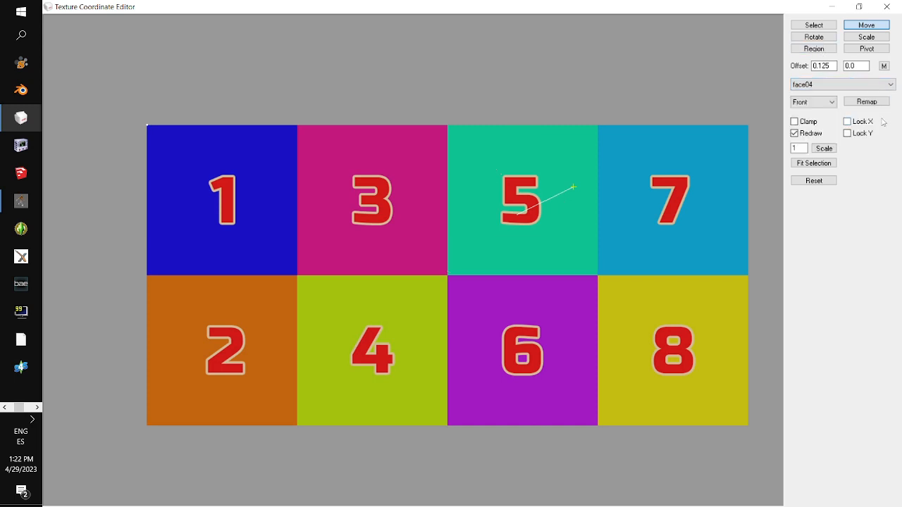
left_click(874, 104)
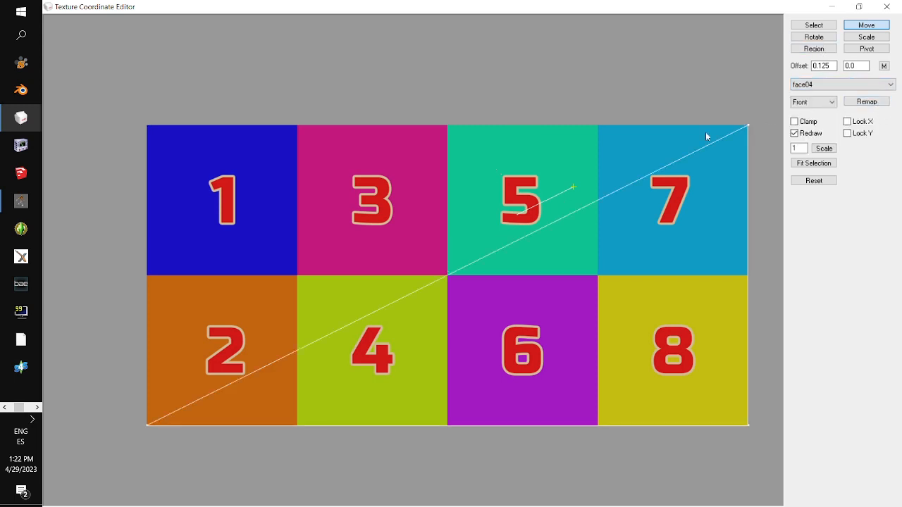
left_click(812, 26)
left_click_drag(113, 125, 770, 470)
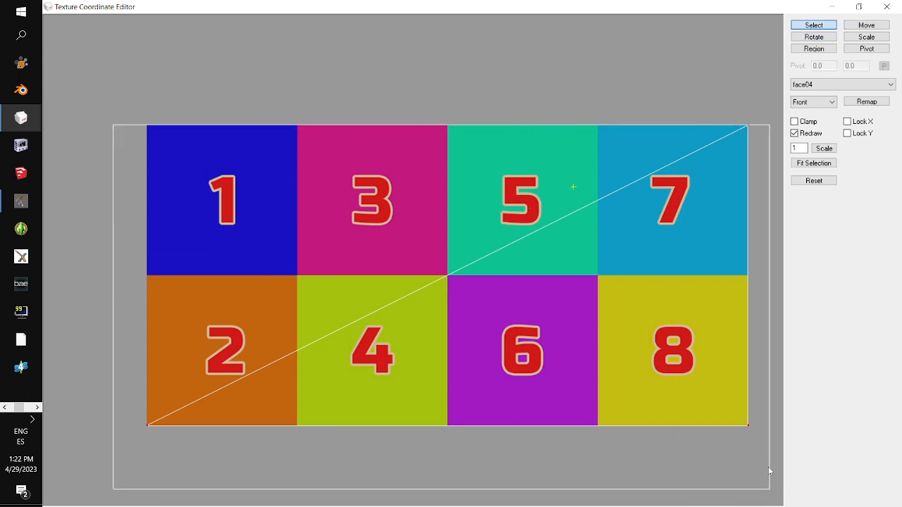
Try scaling face04's vertices by 0.25 horizontally and 0.2 vertically, and revert the scaling.
left_click(866, 36)
left_click_drag(828, 65, 622, 63)
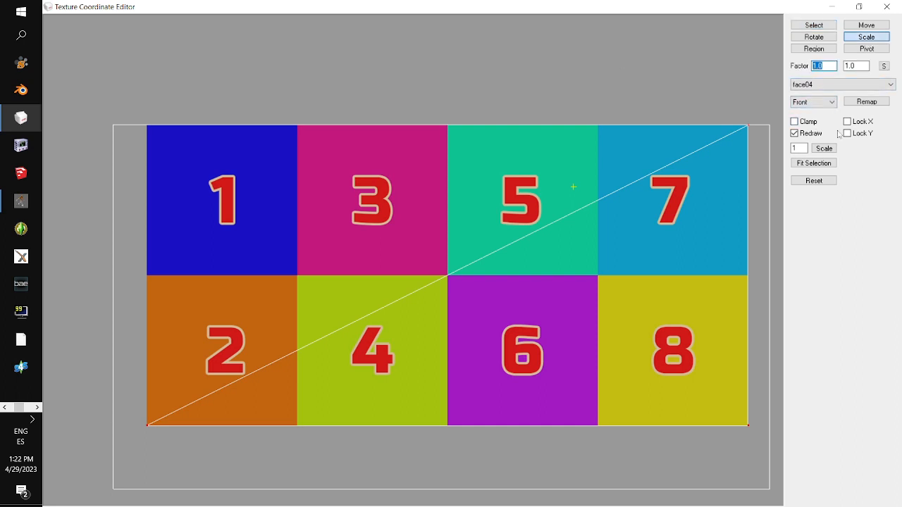
type("0.125")
left_click_drag(834, 66, 801, 73)
type("0.25")
left_click_drag(870, 67, 845, 66)
left_click(884, 66)
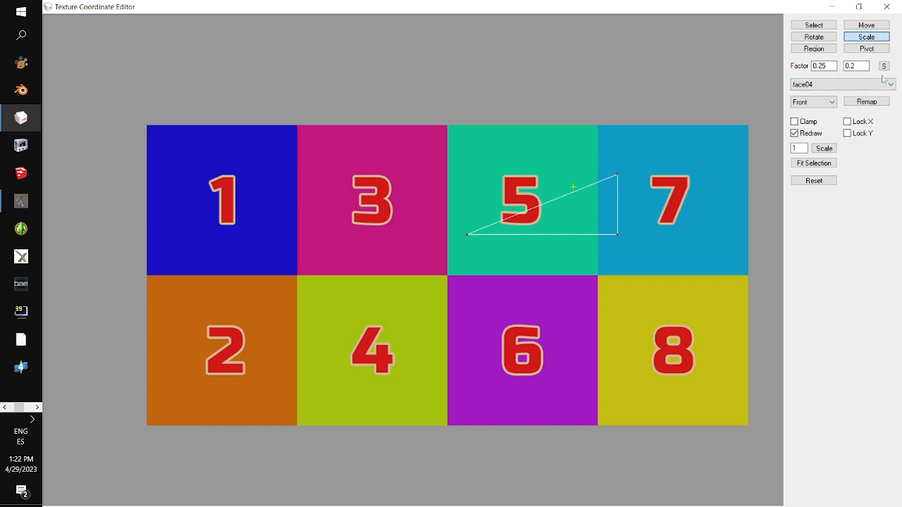
left_click(886, 100)
Scale all of face04's vertices by 0.25 horizontally and 0.5 vertically, and move the triangle onto the blue square 7.
left_click(853, 66)
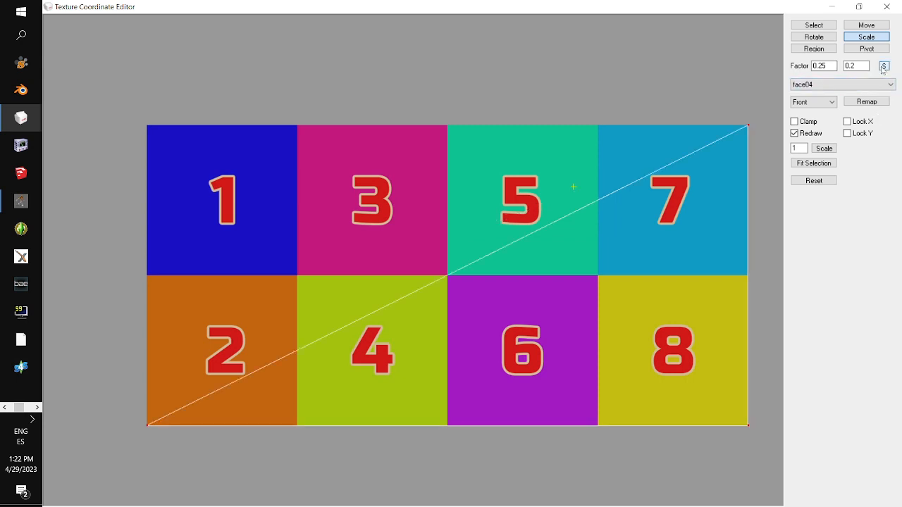
type("0.5")
left_click(884, 67)
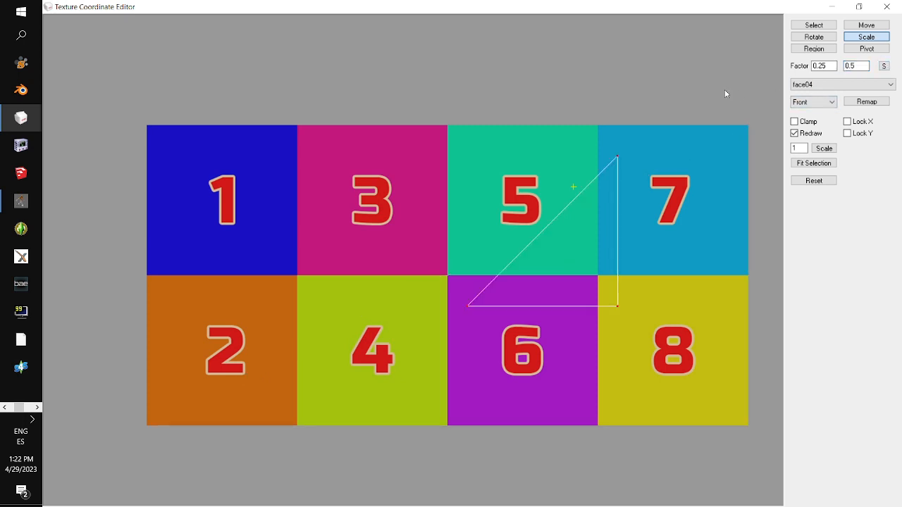
left_click(867, 24)
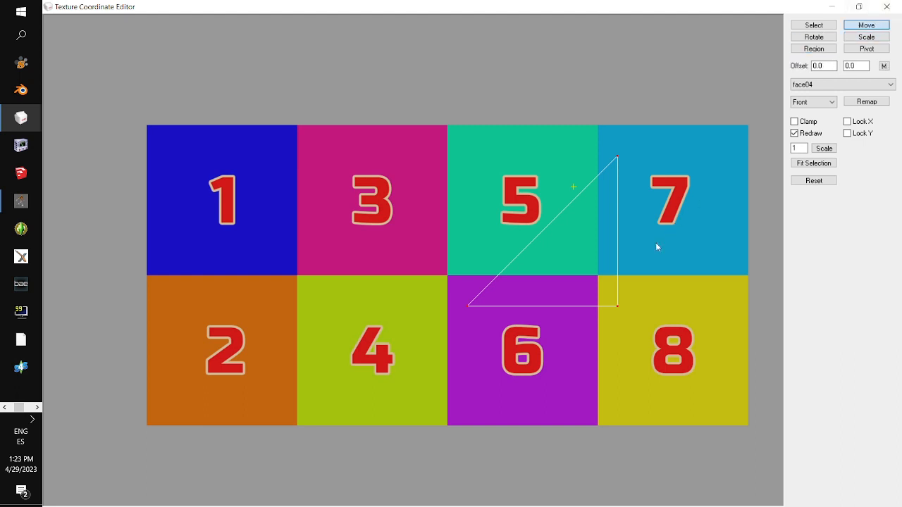
left_click_drag(656, 243, 767, 220)
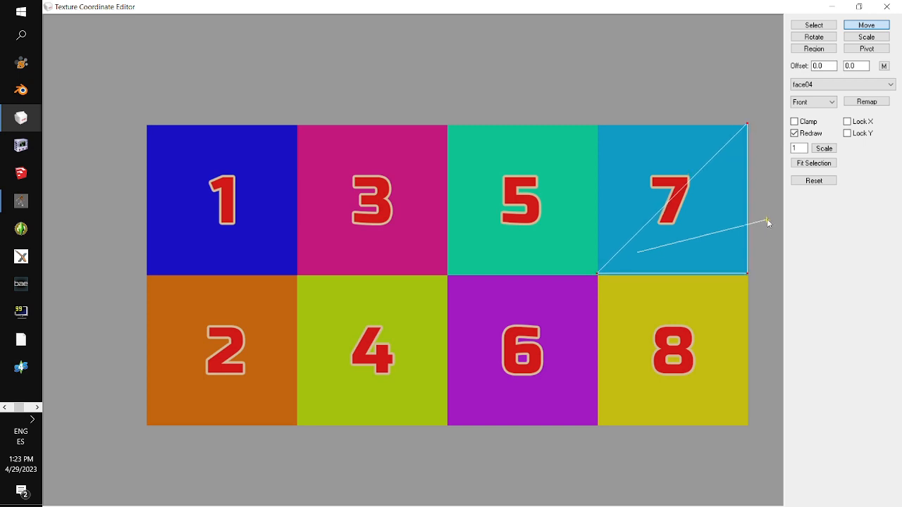
Select only face04's top vertex and offset it by -0.125 horizontally to centre it over the number 7.
left_click(814, 25)
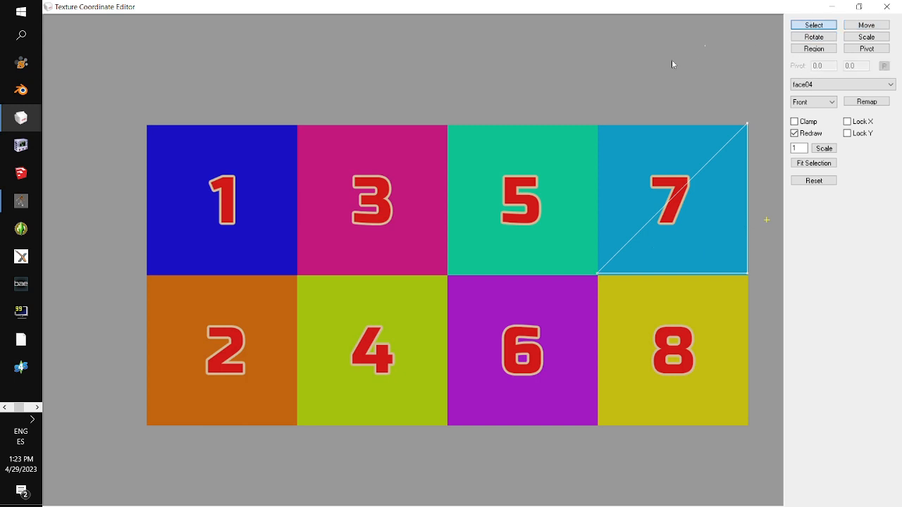
left_click_drag(666, 68, 778, 149)
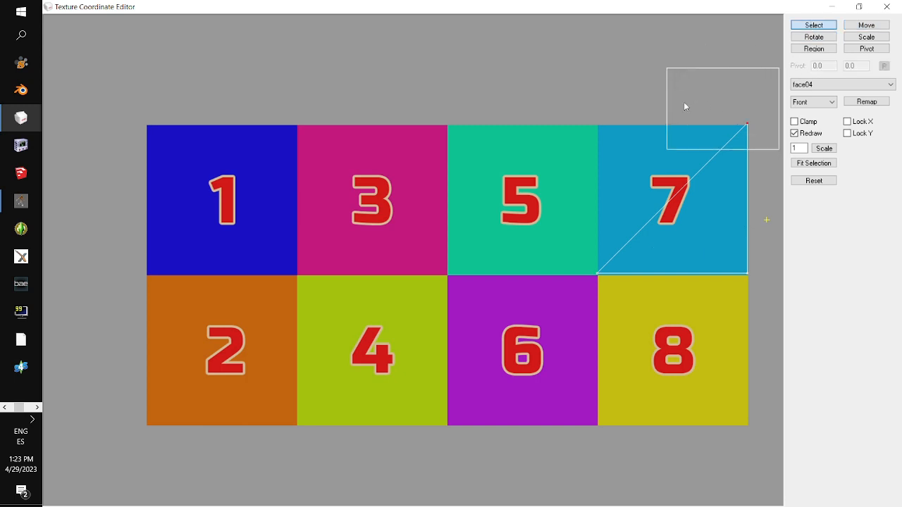
left_click(866, 25)
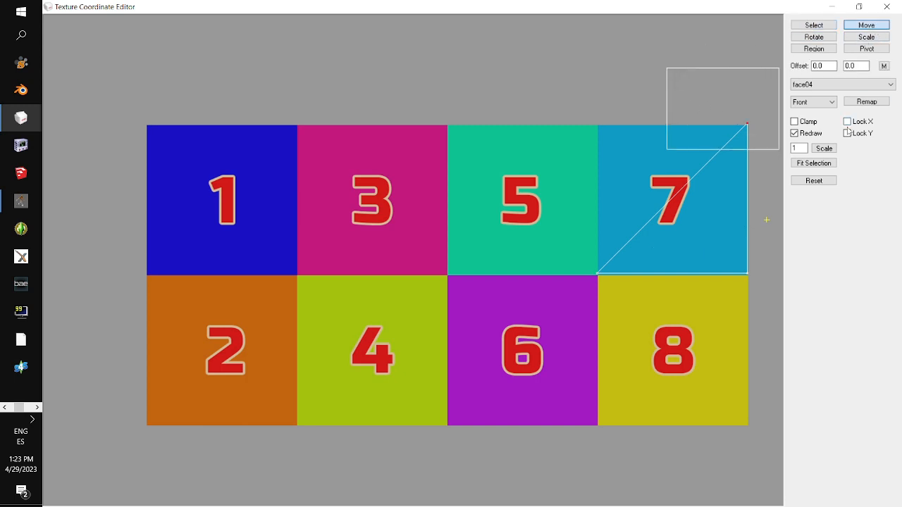
double_click(826, 66)
type("0")
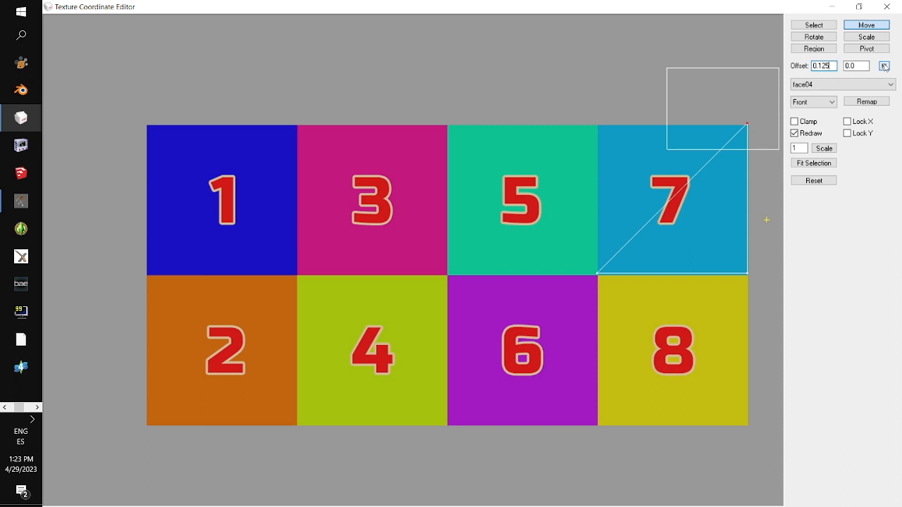
left_click(885, 66)
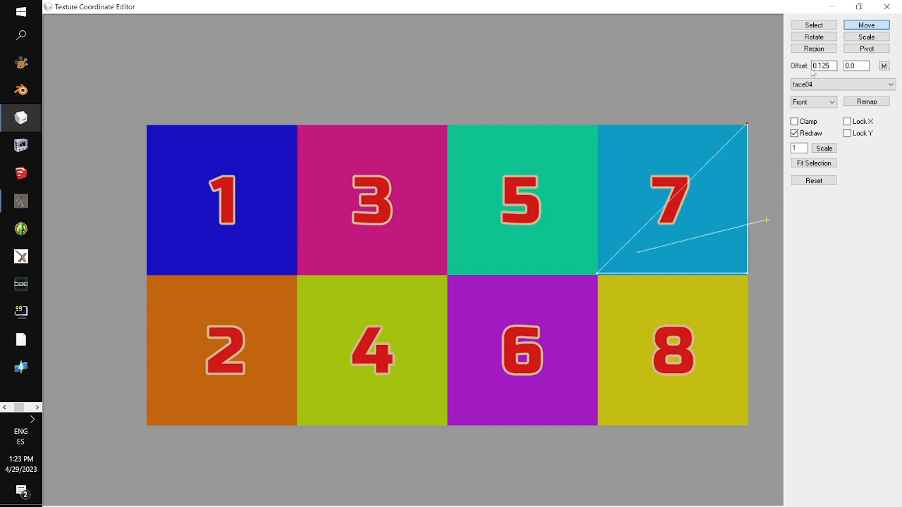
left_click(814, 65)
type("-")
left_click(884, 66)
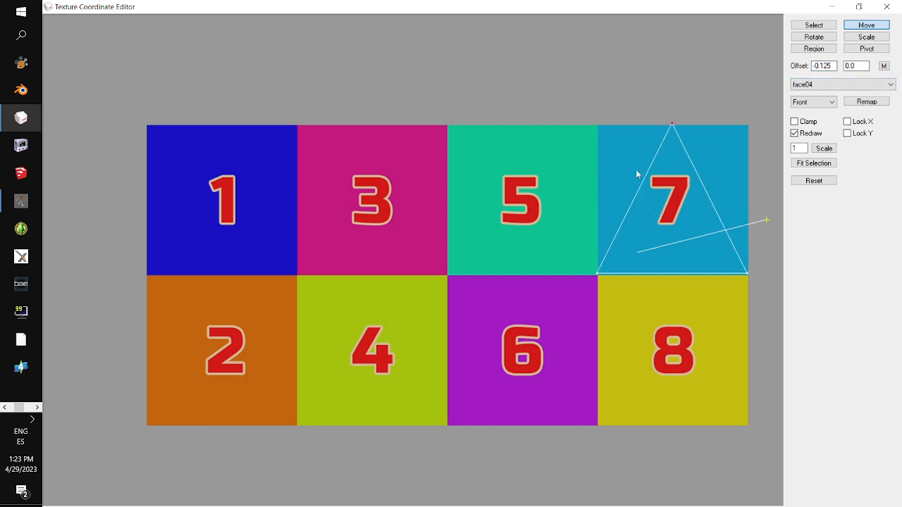
Switch to the face05 group and remap its texture coordinates with the Front projection.
left_click(834, 84)
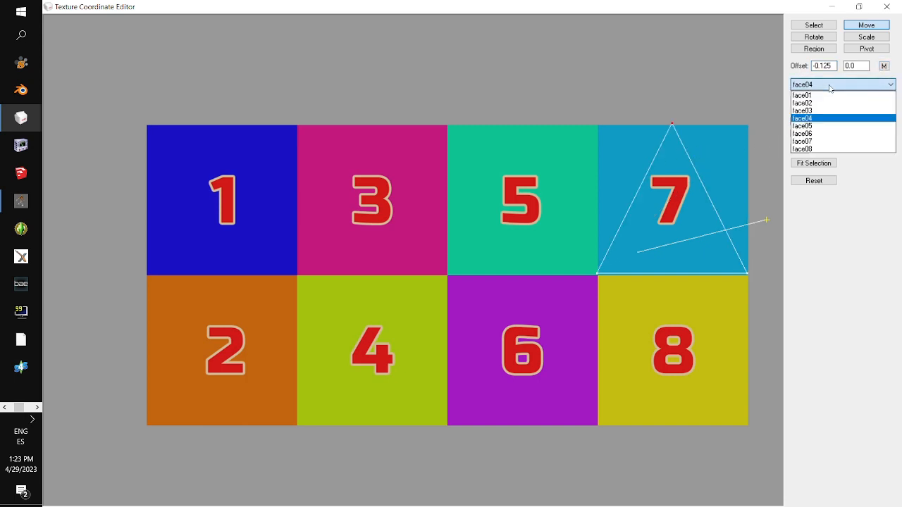
left_click(834, 125)
left_click(883, 103)
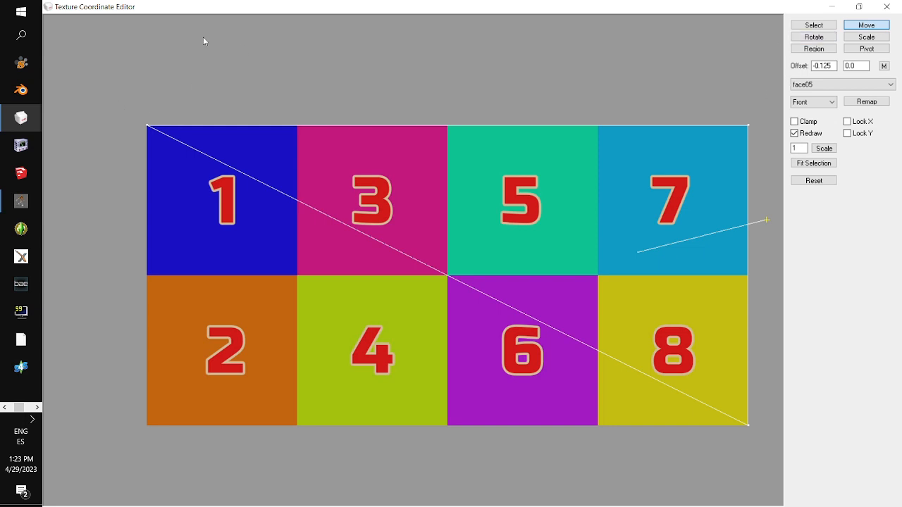
Scale all of face05's vertices by 0.25 horizontally and 0.5 vertically, and move the triangle onto the orange square 2.
left_click(814, 24)
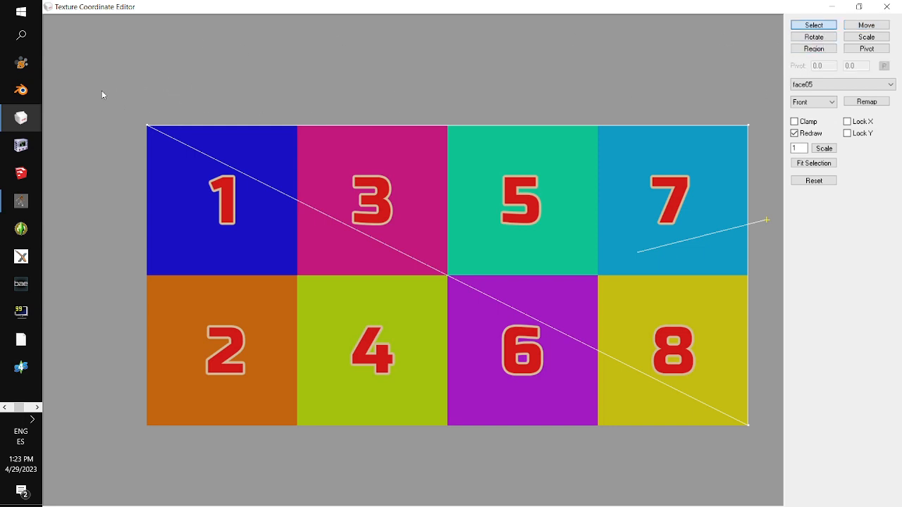
left_click_drag(102, 92, 773, 457)
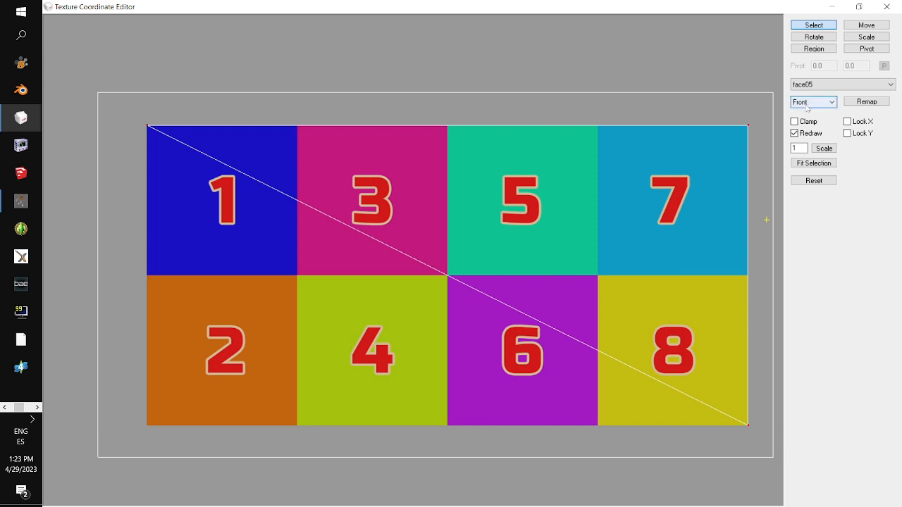
left_click(866, 37)
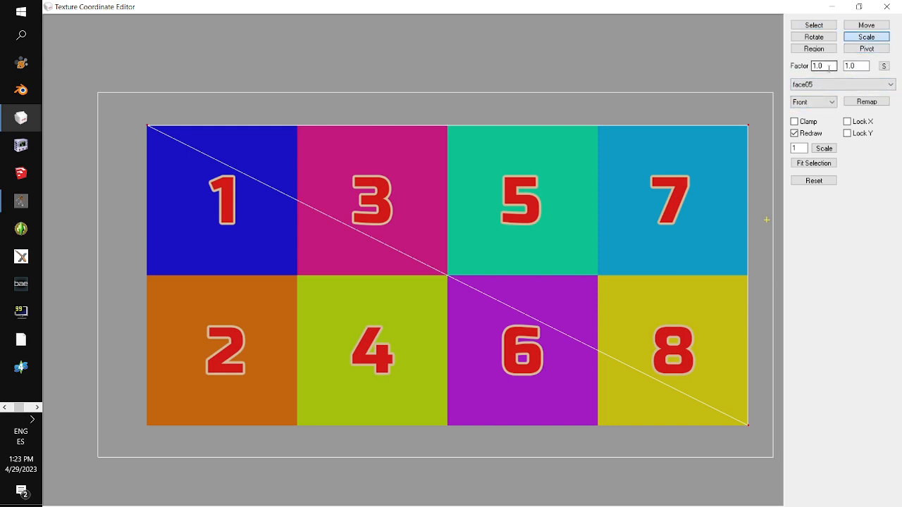
double_click(829, 66)
type("0.25")
key("Tab")
type("0")
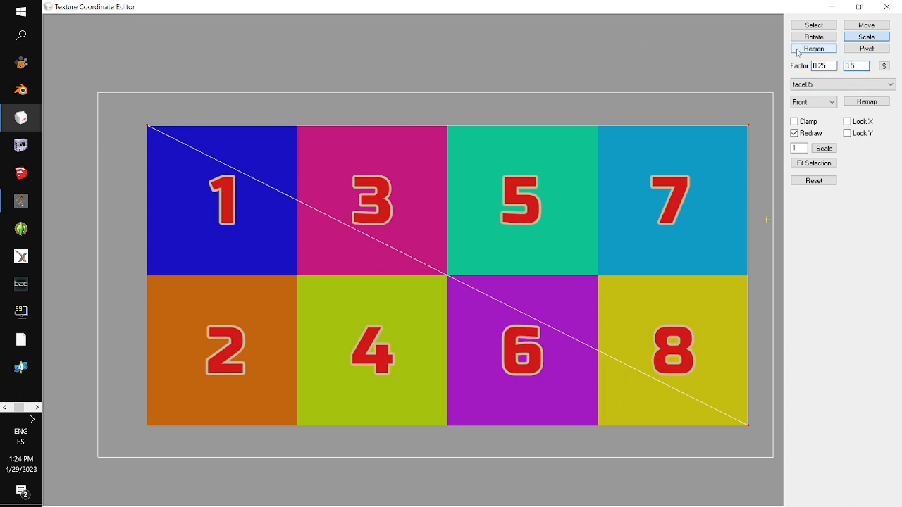
left_click(884, 66)
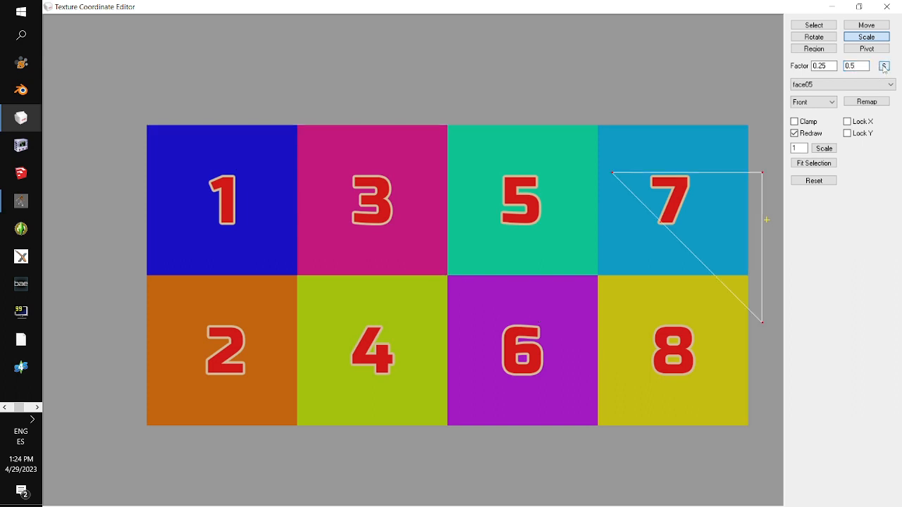
left_click(866, 25)
left_click_drag(767, 220, 301, 329)
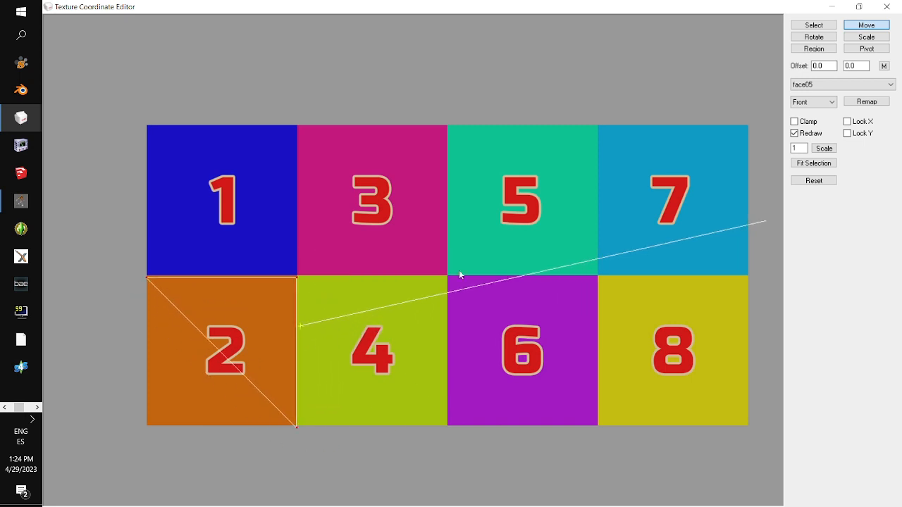
Select only face05's bottom vertex and offset it by -0.125 horizontally to centre it below the number 2.
left_click(814, 24)
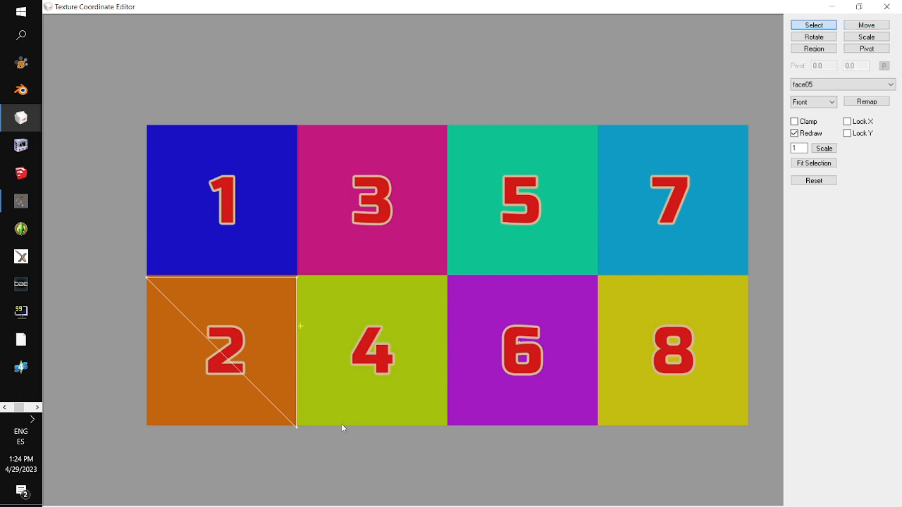
left_click_drag(330, 443, 218, 389)
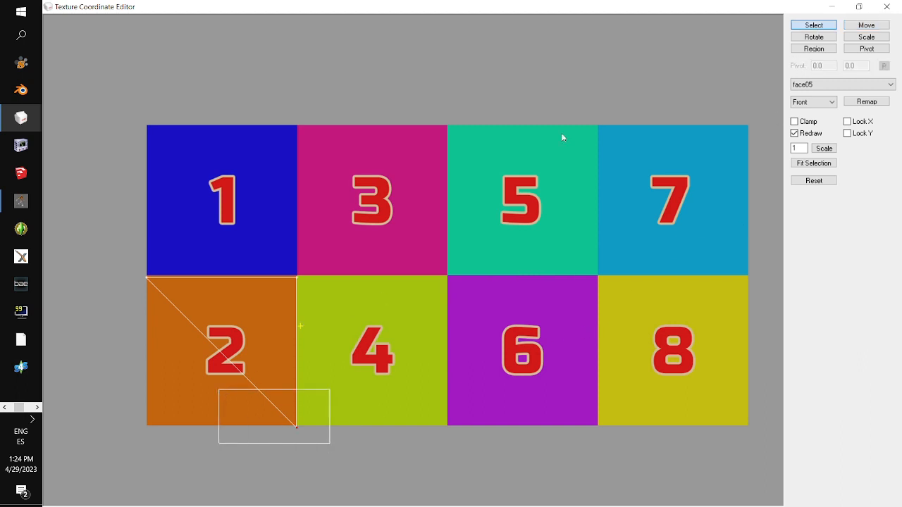
left_click(867, 26)
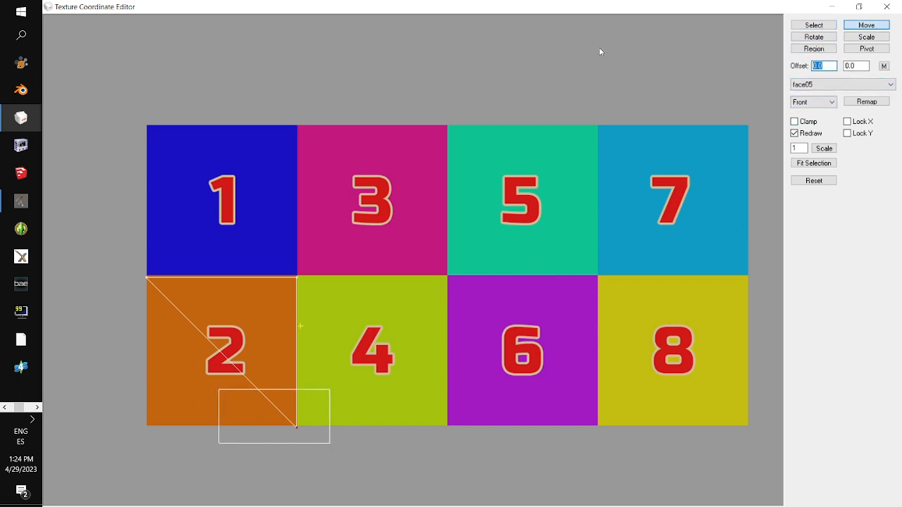
type("0.125")
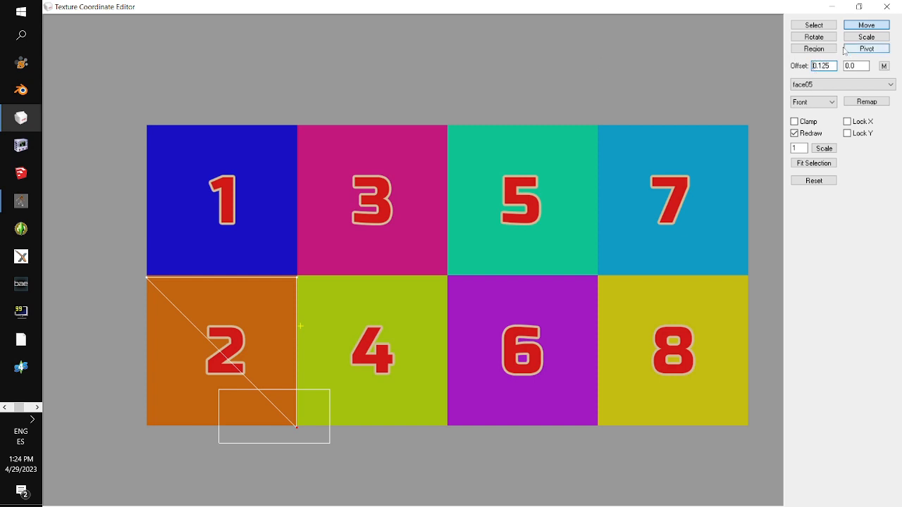
left_click(883, 66)
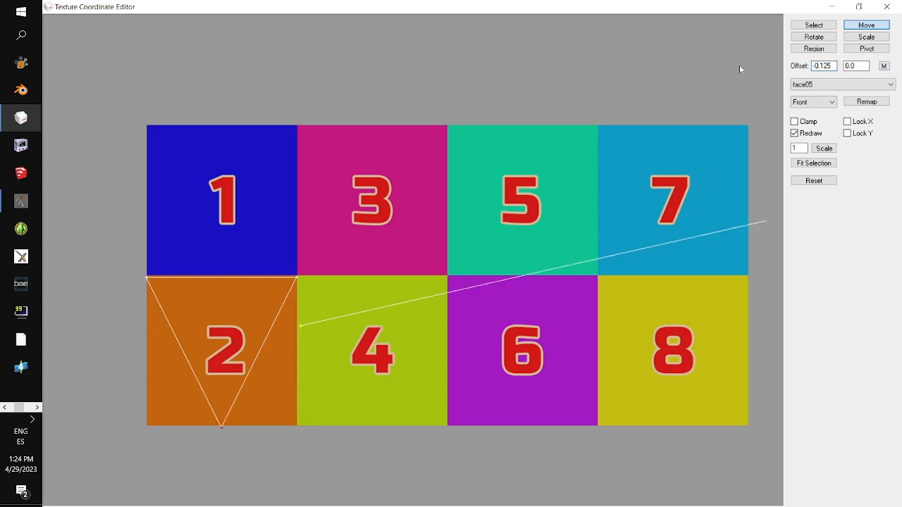
Switch to the face06 group and remap its texture coordinates with the Front projection.
left_click(861, 84)
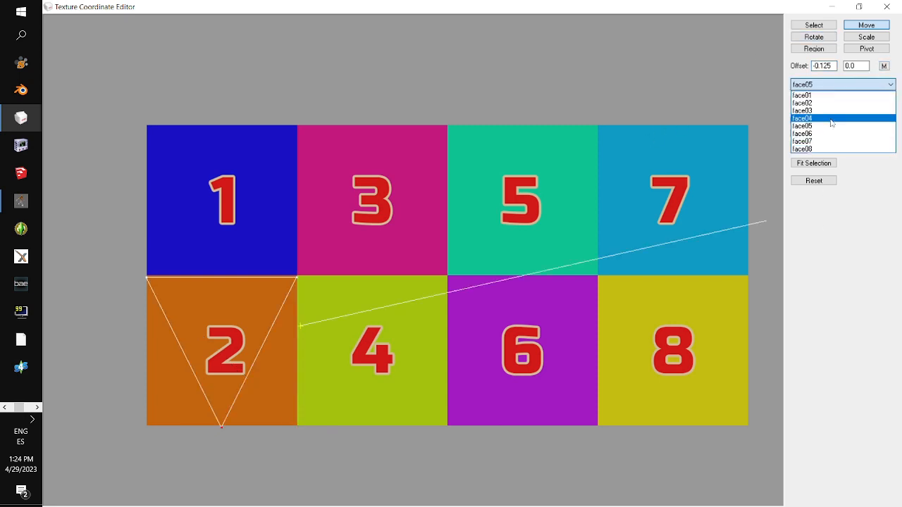
left_click(830, 133)
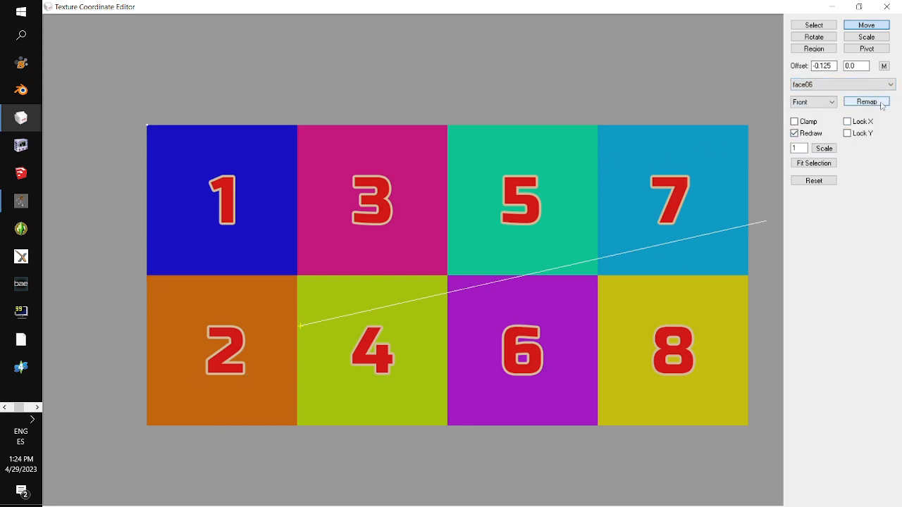
left_click(867, 103)
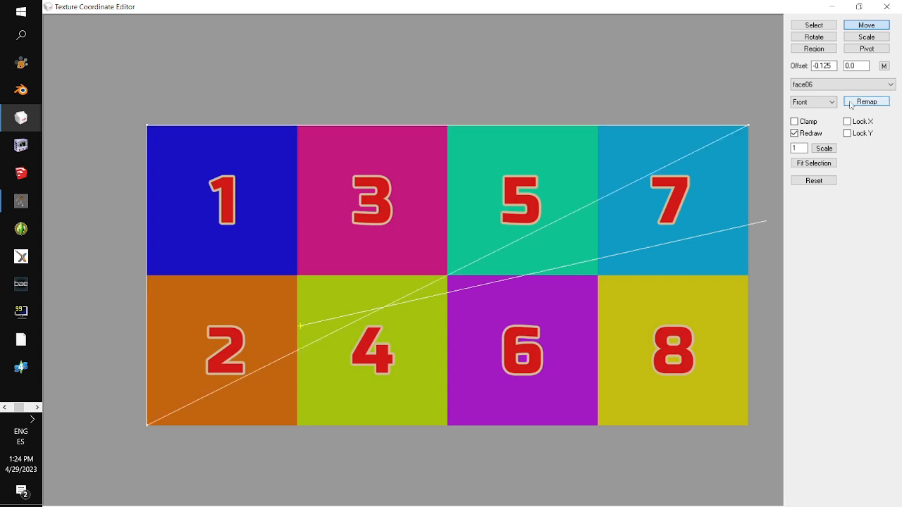
Scale all of face06's vertices by 0.25 horizontally and 0.5 vertically, and move the triangle onto the lime-green square 4.
left_click(820, 26)
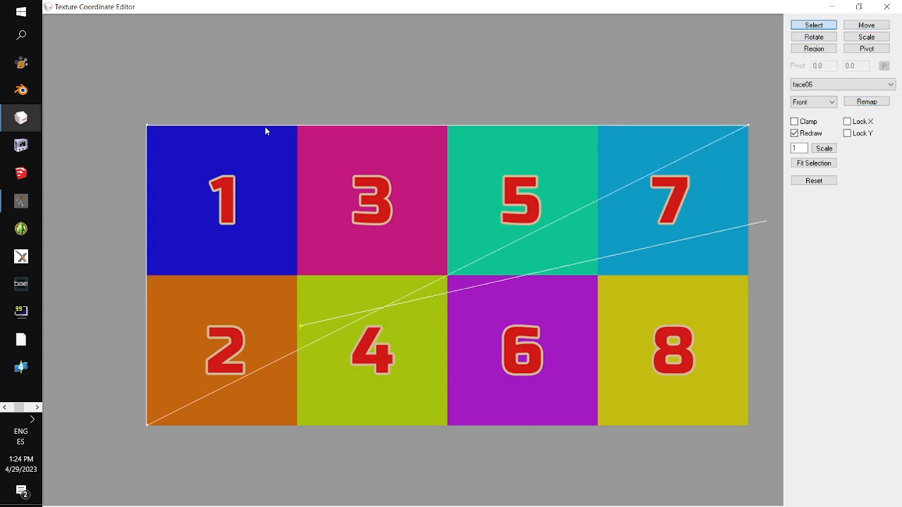
left_click_drag(84, 92, 756, 438)
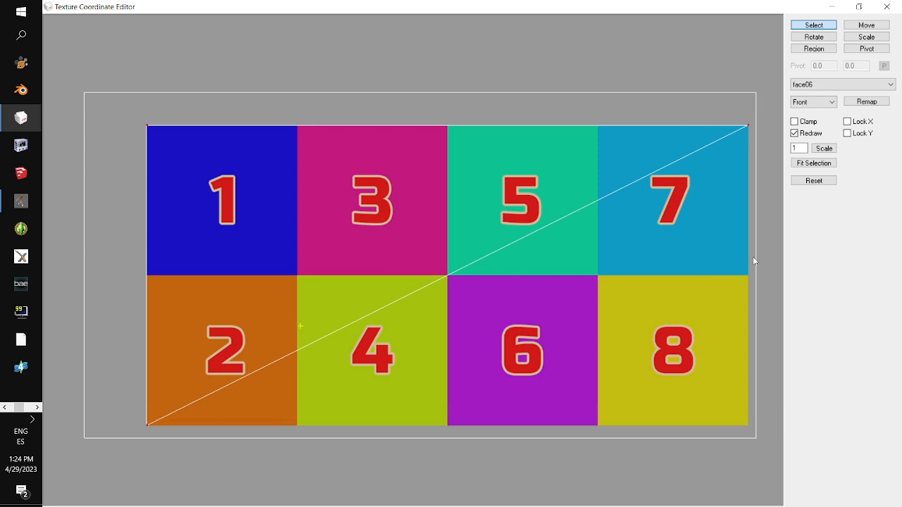
left_click(871, 40)
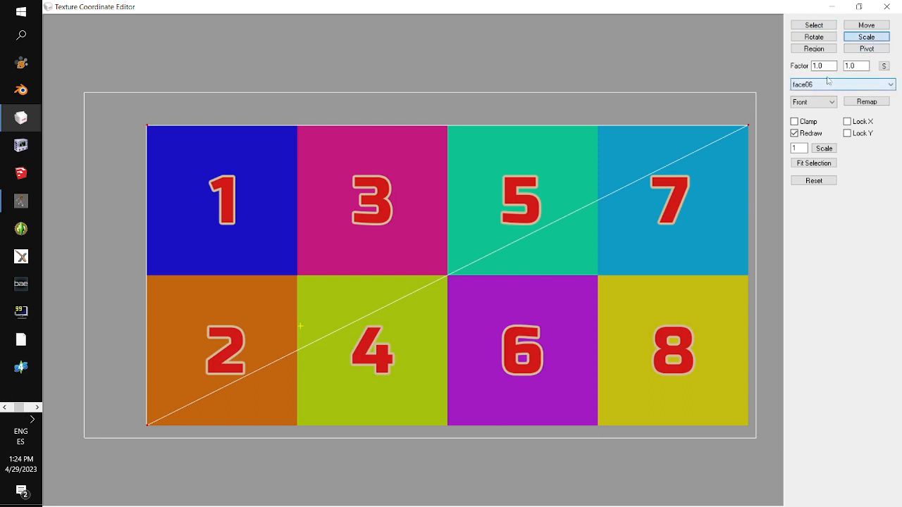
type("00.")
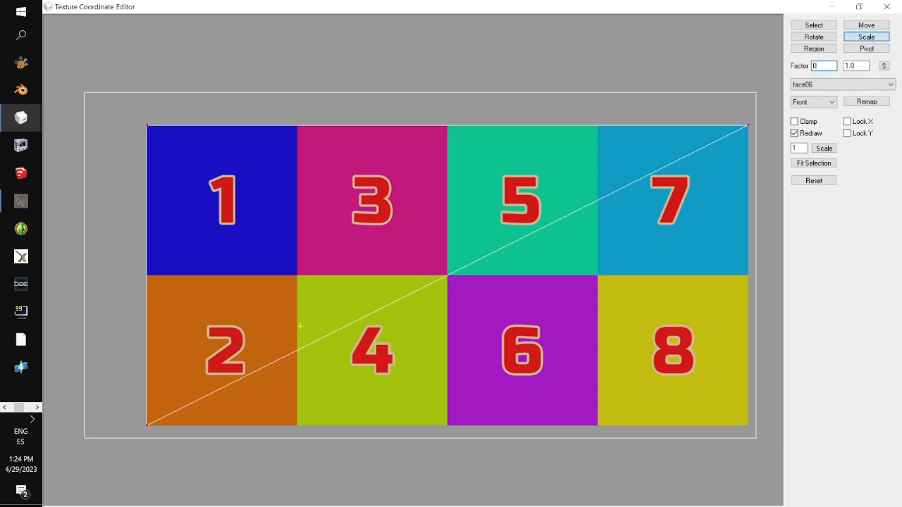
type("25")
key("Tab")
type("0.5")
left_click(884, 65)
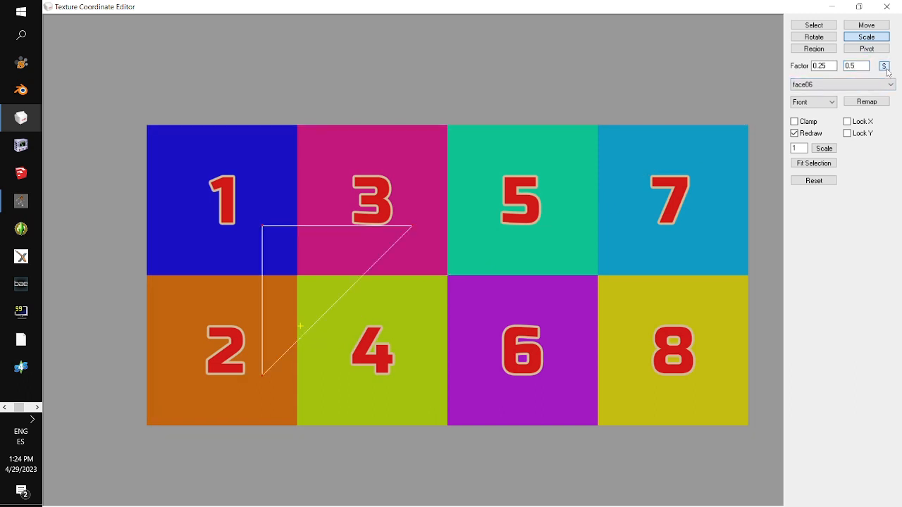
left_click(866, 25)
left_click_drag(459, 153, 495, 203)
Select only face06's bottom vertex and offset it by 0.125 horizontally to centre it below the number 4.
left_click(814, 25)
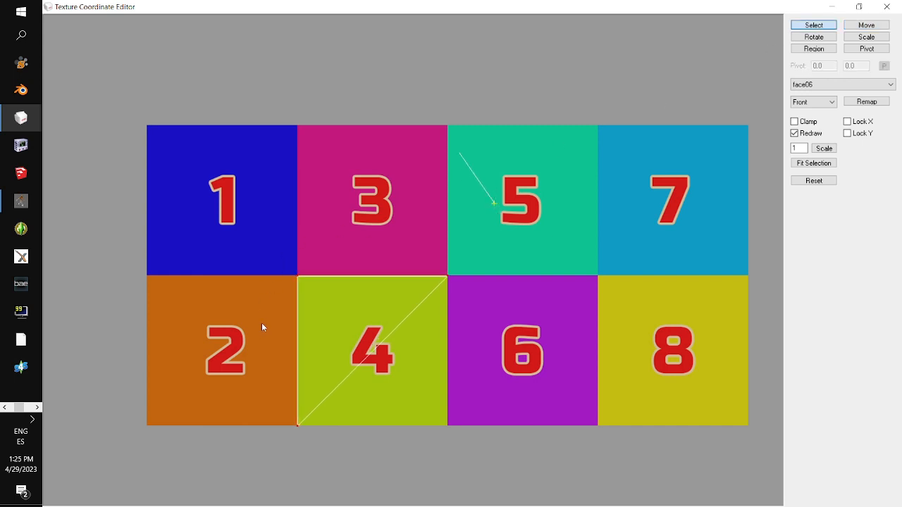
left_click_drag(238, 406, 405, 497)
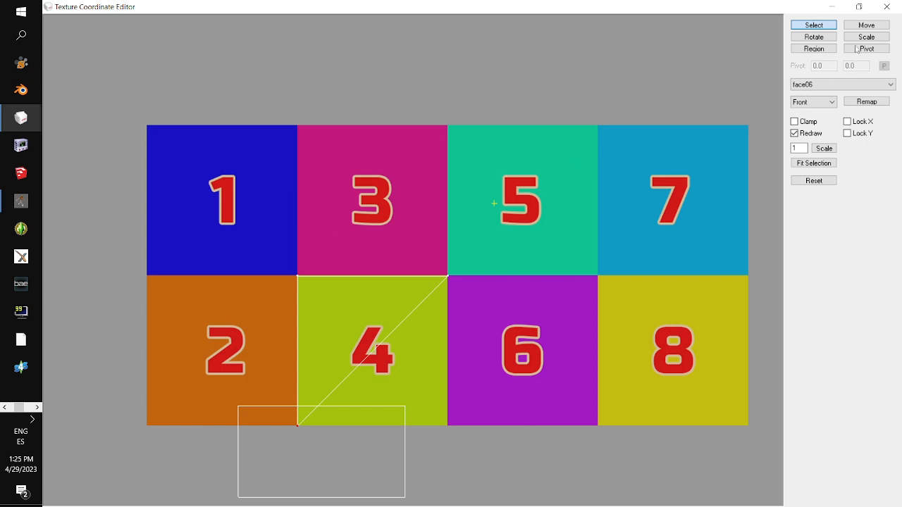
left_click(866, 25)
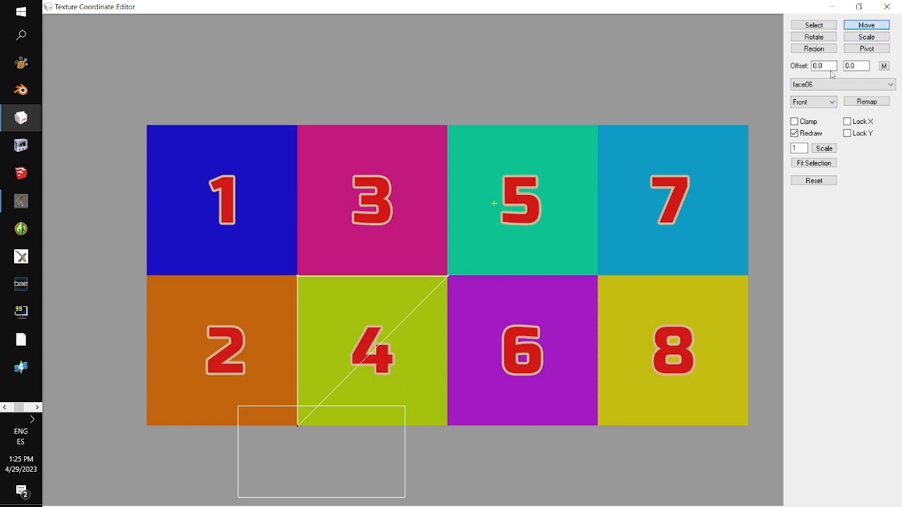
double_click(823, 66)
type("0")
left_click(884, 65)
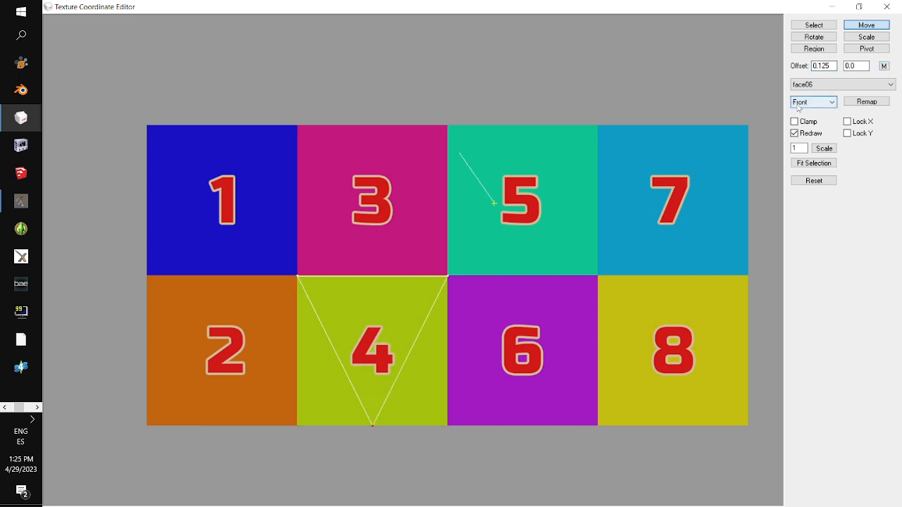
Switch to the face07 group and remap its texture coordinates with the Front projection.
left_click(819, 84)
left_click(828, 143)
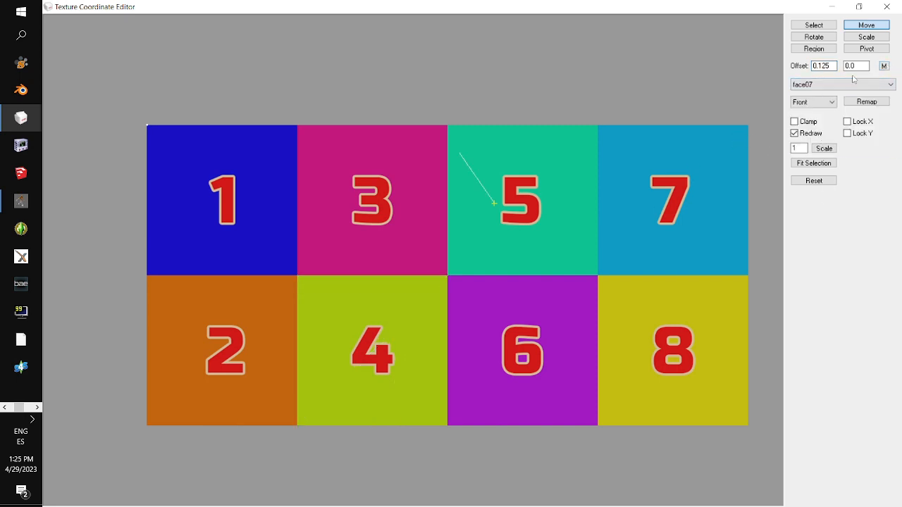
left_click(865, 102)
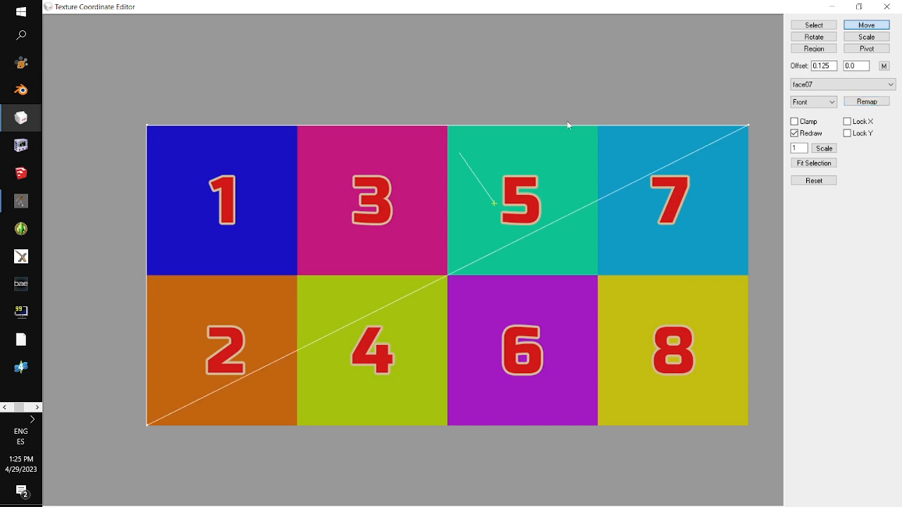
Select all of face07's vertices and scale them by 0.25 horizontally and 0.5 vertically.
left_click(814, 25)
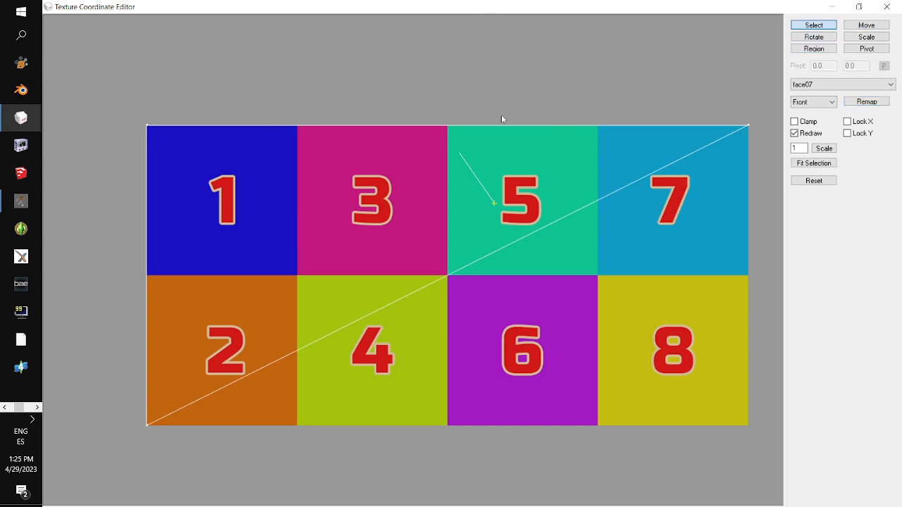
left_click_drag(106, 111, 776, 455)
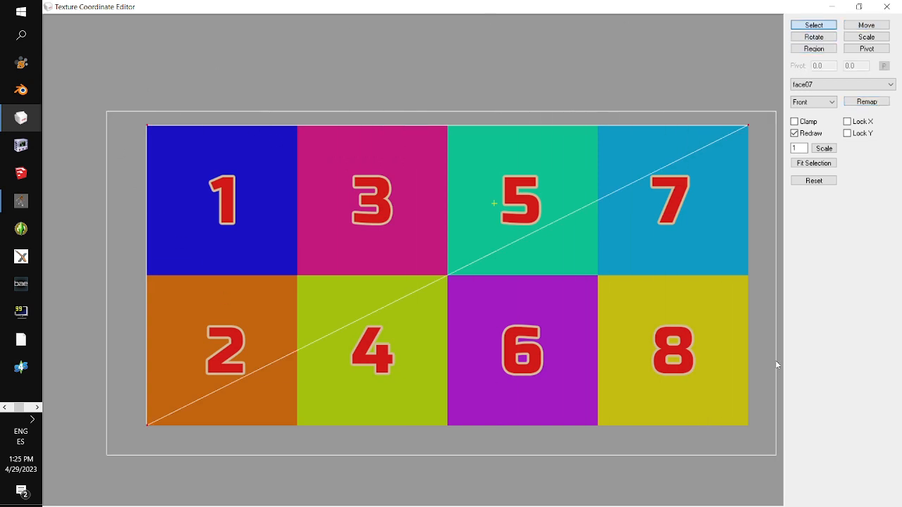
left_click(866, 37)
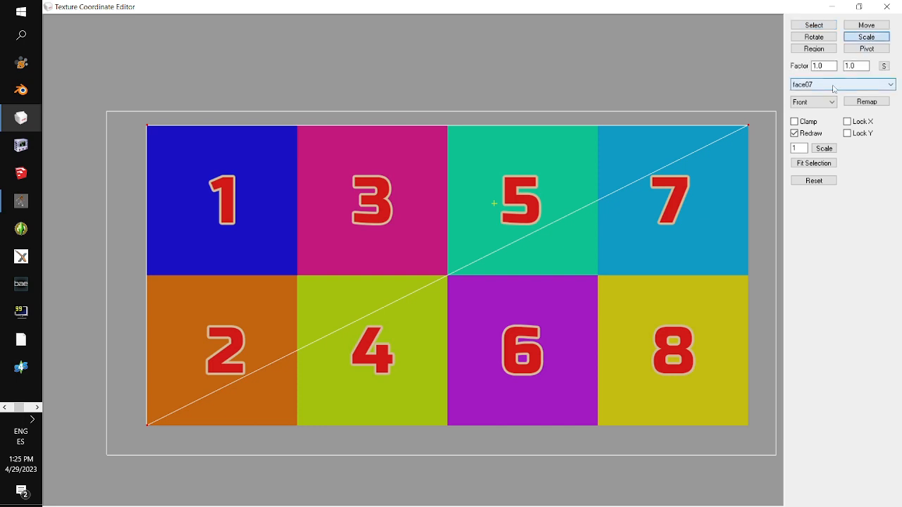
type("0.25")
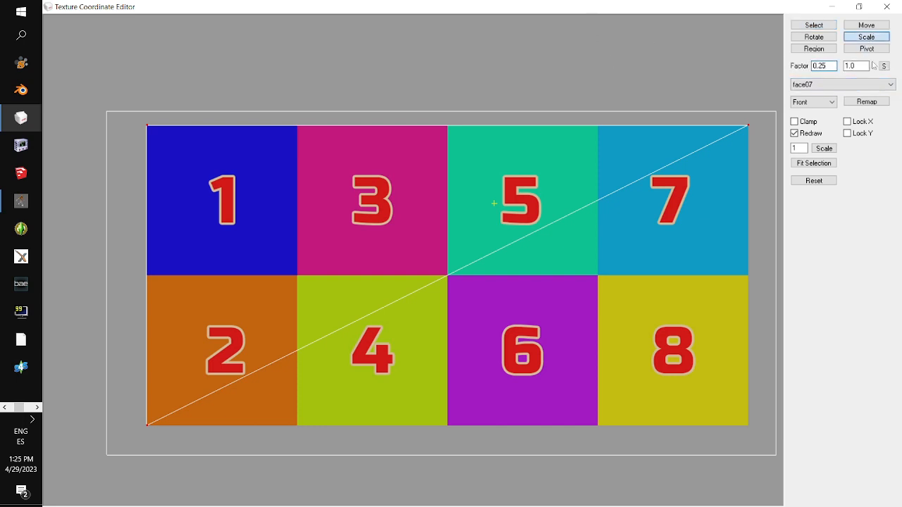
key("Tab")
type("0.")
left_click(884, 65)
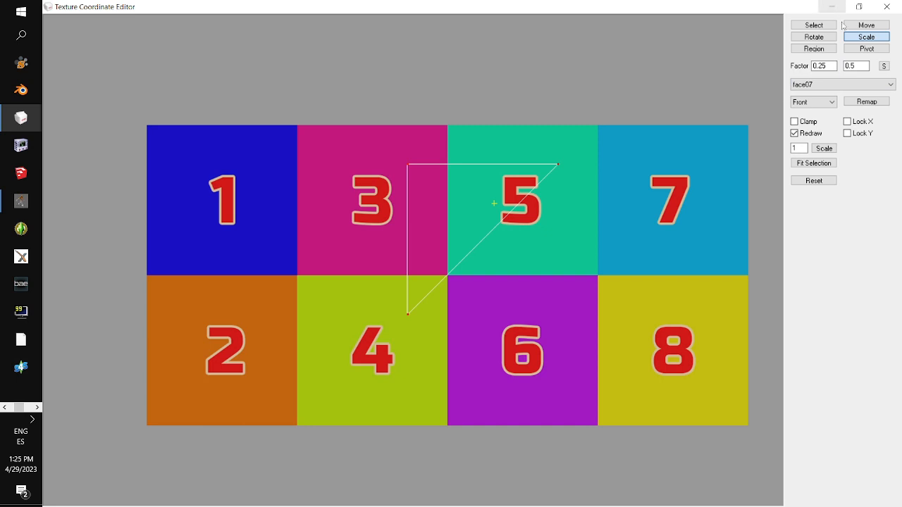
left_click_drag(613, 154, 678, 238)
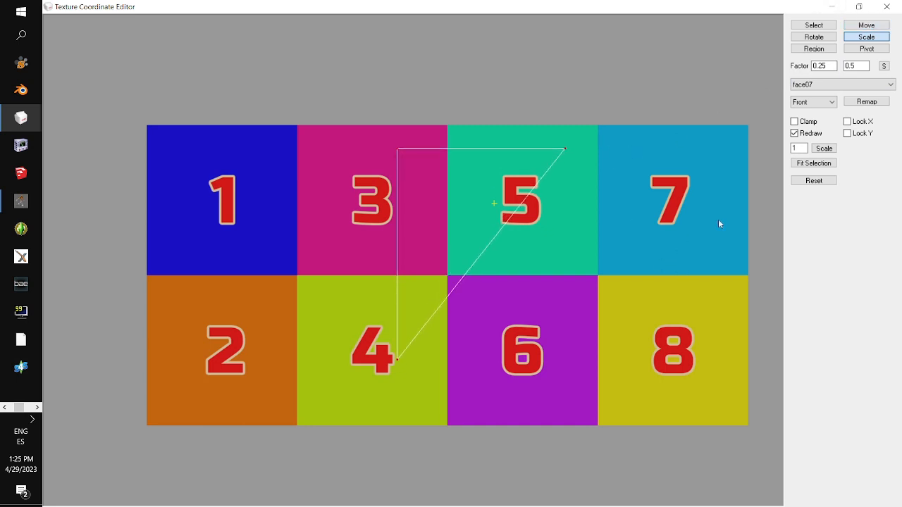
key("ctrl+z")
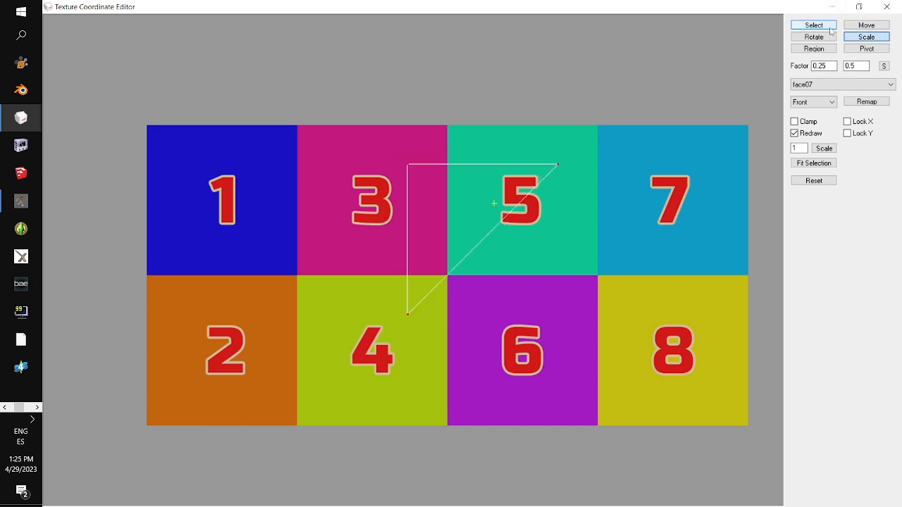
Move the face07 triangle onto the purple 6 square and offset its bottom vertex horizontally by -0.125.
left_click(867, 25)
mouse_move(615, 155)
left_mouse_down()
mouse_move(630, 219)
mouse_move(675, 265)
mouse_move(656, 268)
left_mouse_up()
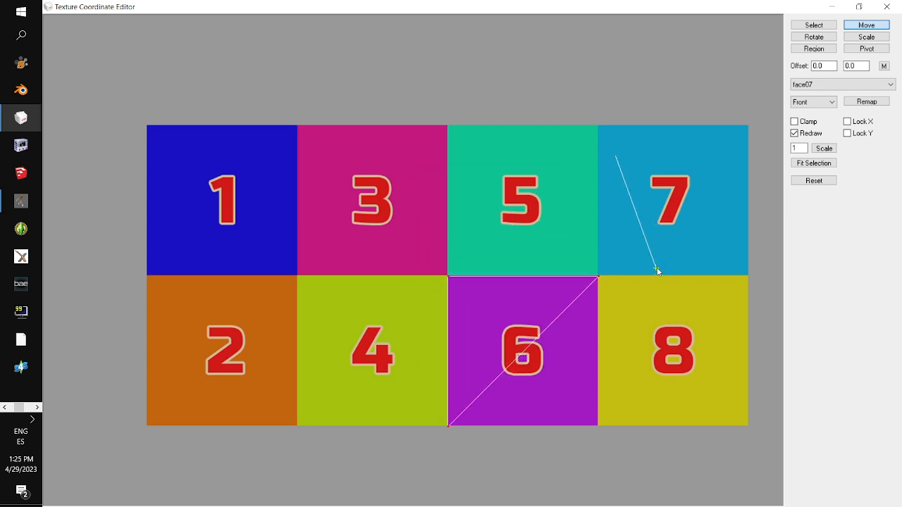
left_click(814, 25)
left_click_drag(367, 377, 497, 467)
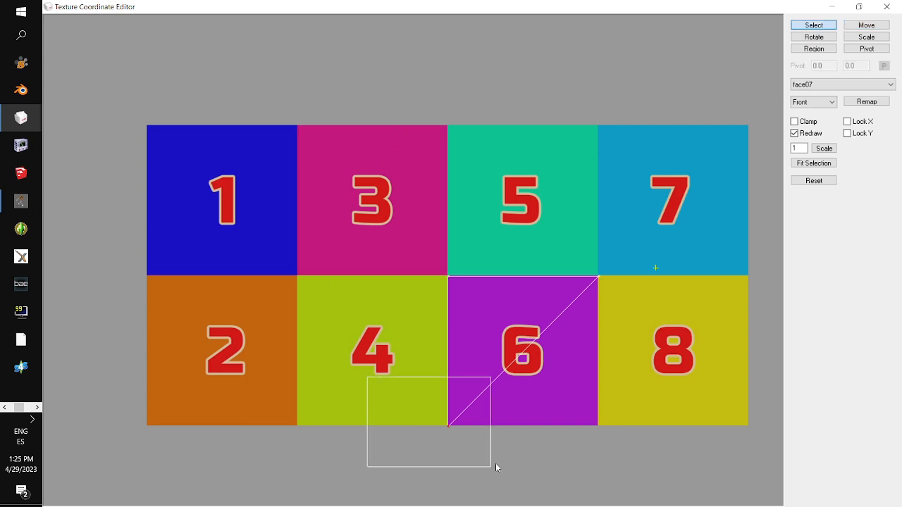
left_click(867, 24)
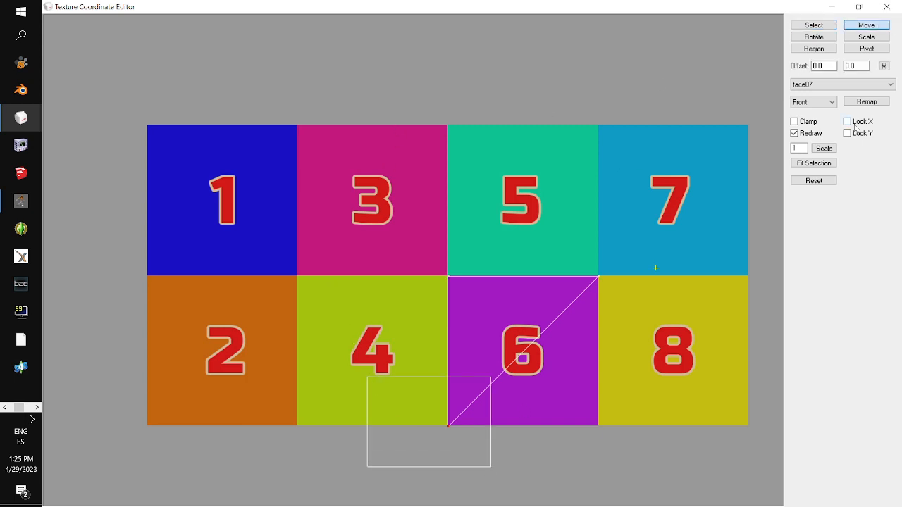
double_click(836, 66)
type("-")
left_click(883, 67)
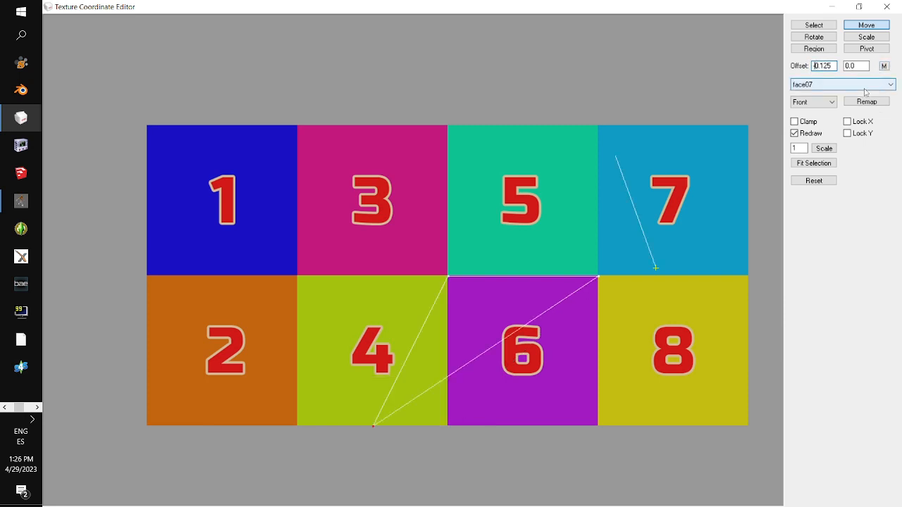
Offset face07's bottom vertex horizontally by 0.125 twice to centre it along the bottom edge of the 6 square.
key("BackSpace")
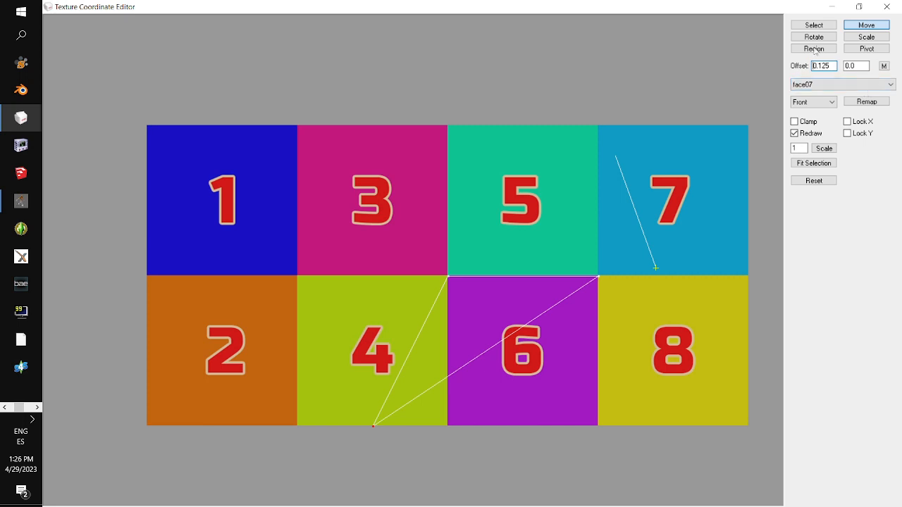
left_click(883, 66)
left_click(884, 66)
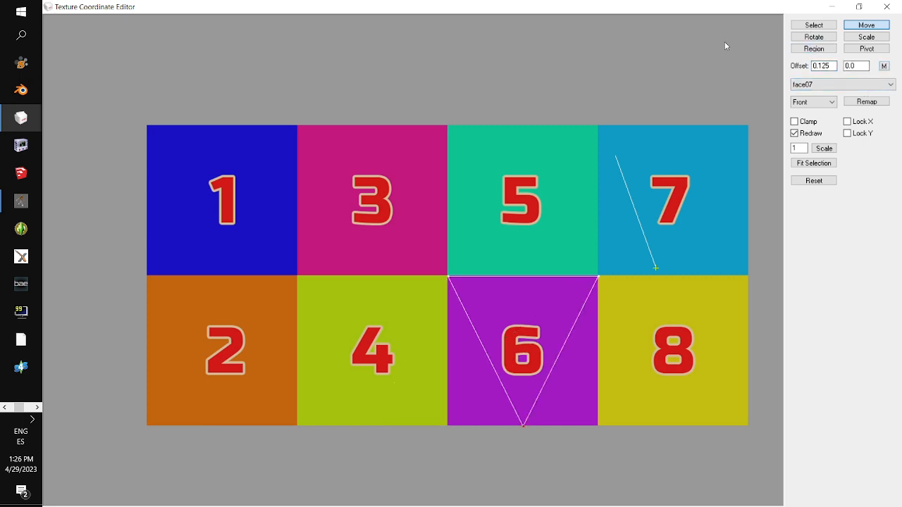
Switch to the face08 group and remap its texture coordinates with the Front projection.
left_click(828, 84)
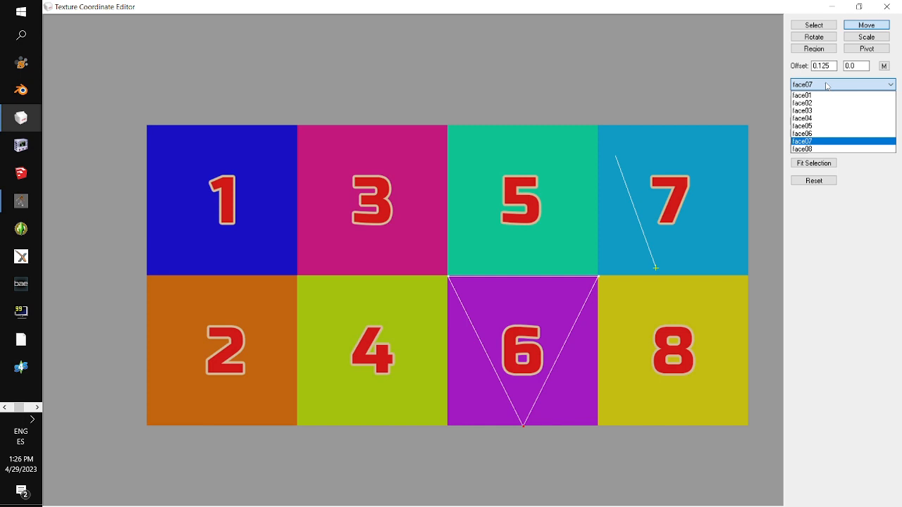
left_click(822, 149)
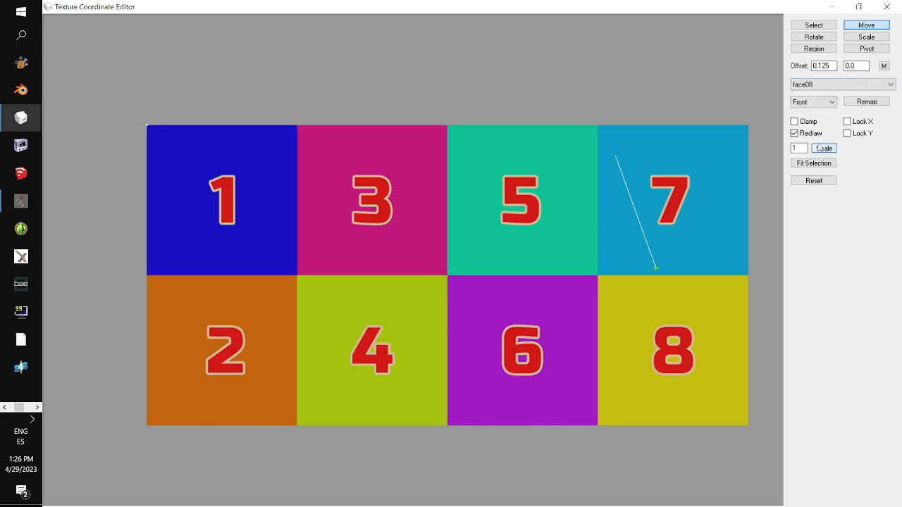
left_click(873, 104)
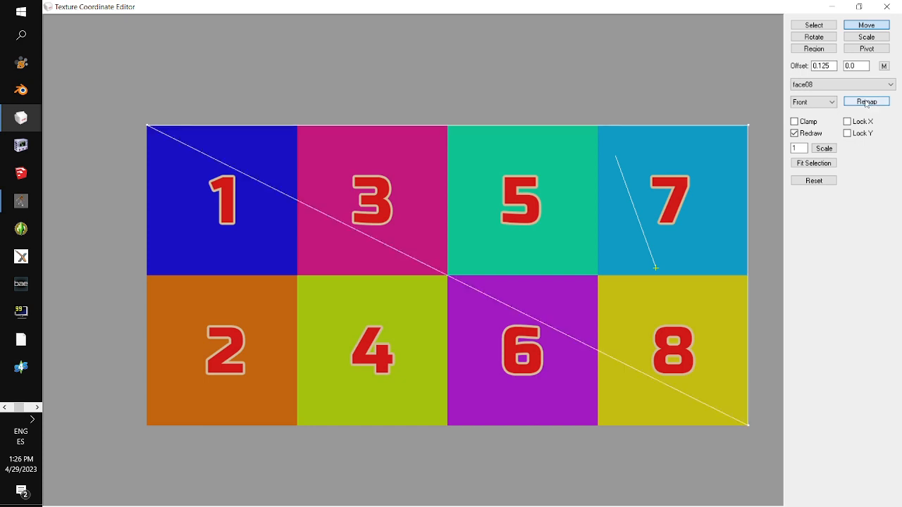
Select all face08 vertices and scale them by a factor of 0.25 horizontally and 0.5 vertically.
left_click(814, 25)
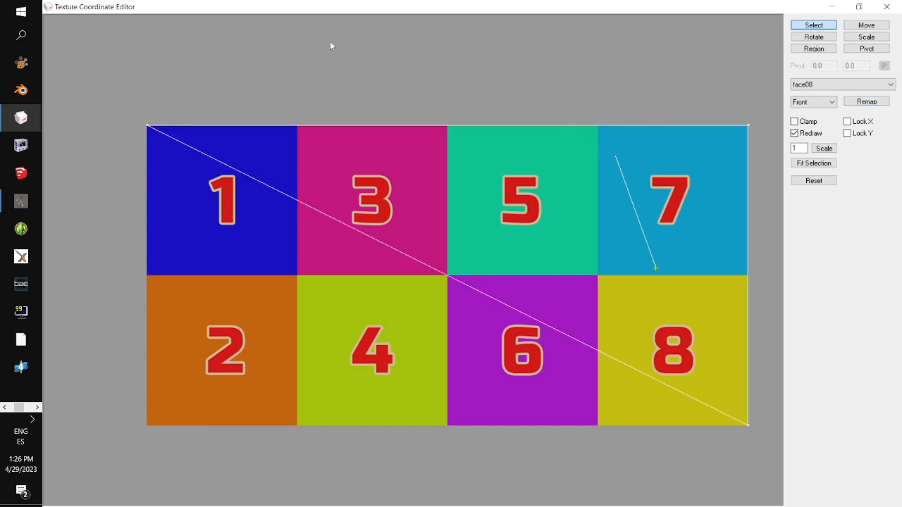
left_click_drag(70, 65, 772, 463)
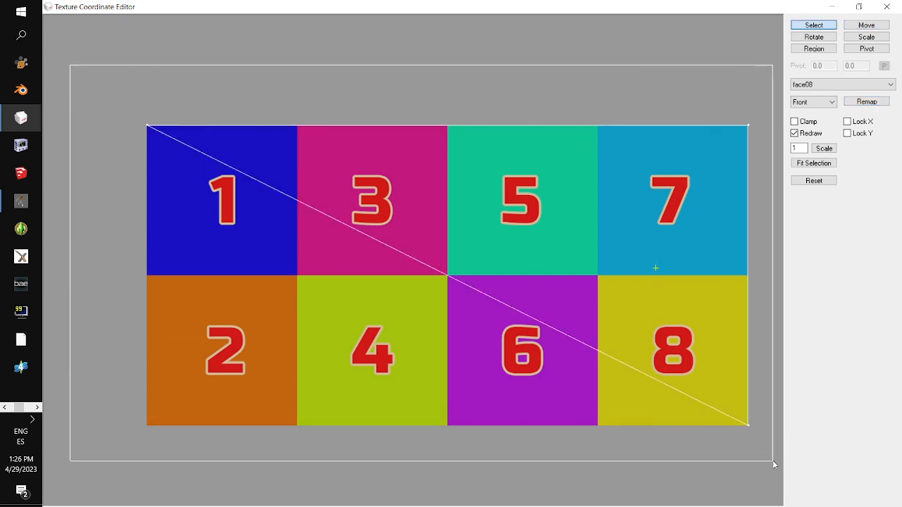
left_click(866, 36)
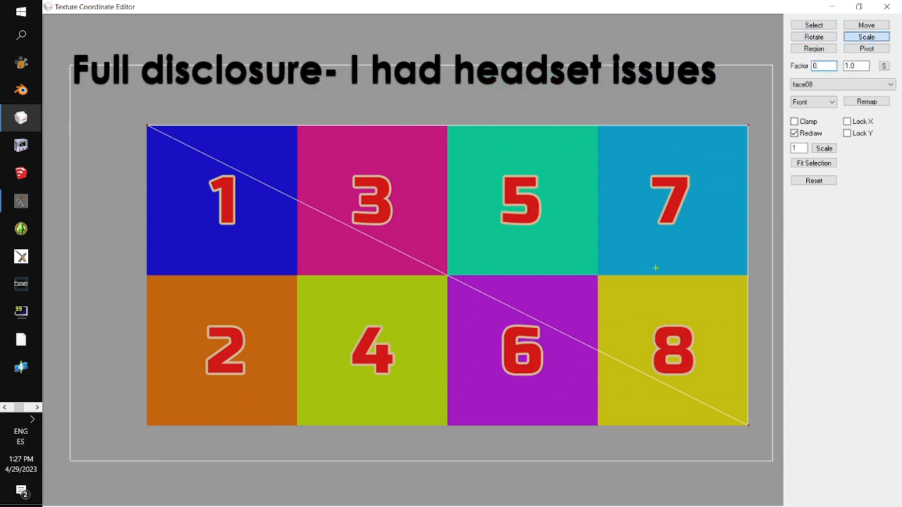
type("0.")
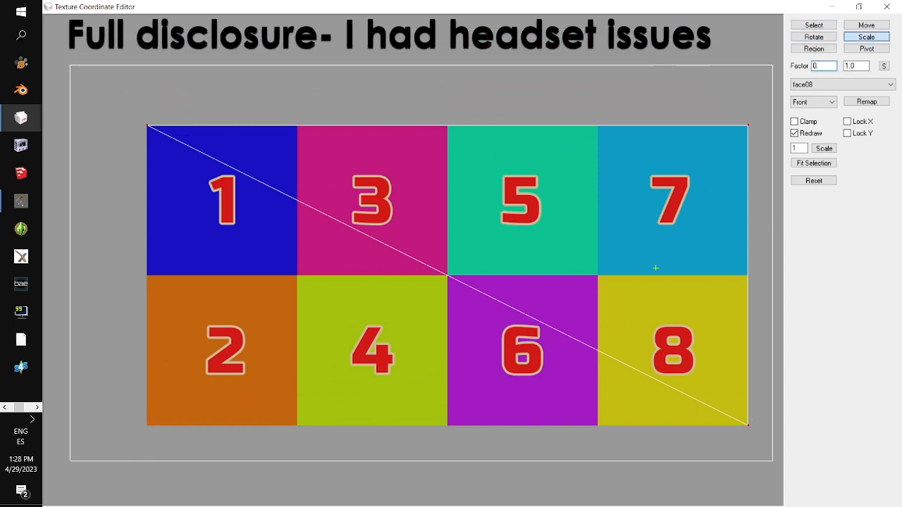
type("25")
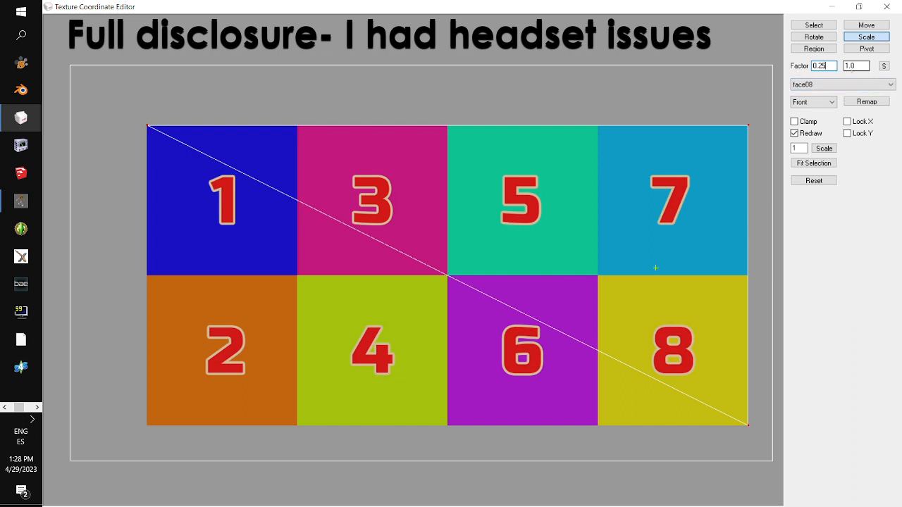
key("Tab")
type("0")
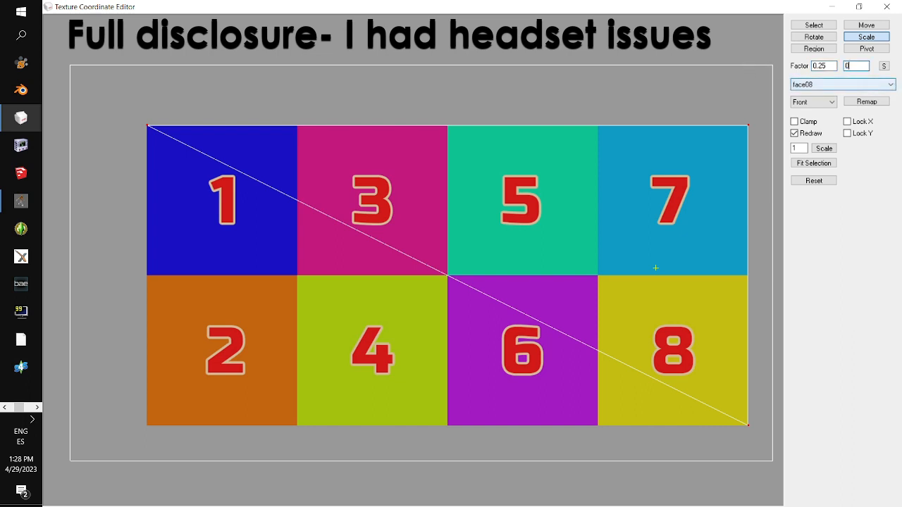
type(".5")
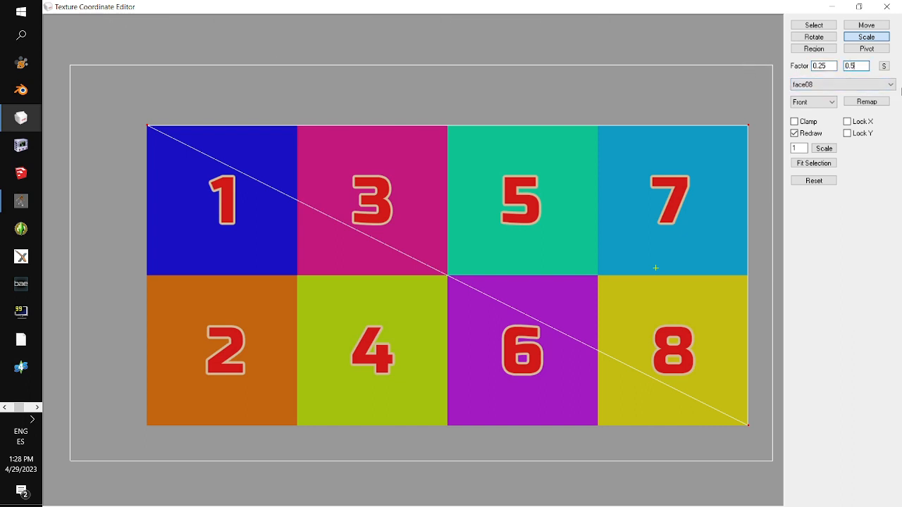
left_click(883, 66)
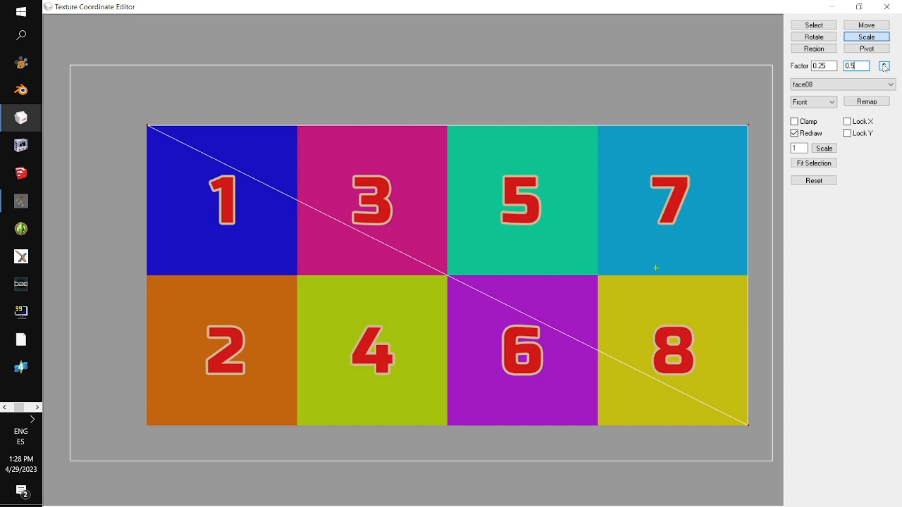
left_click(884, 66)
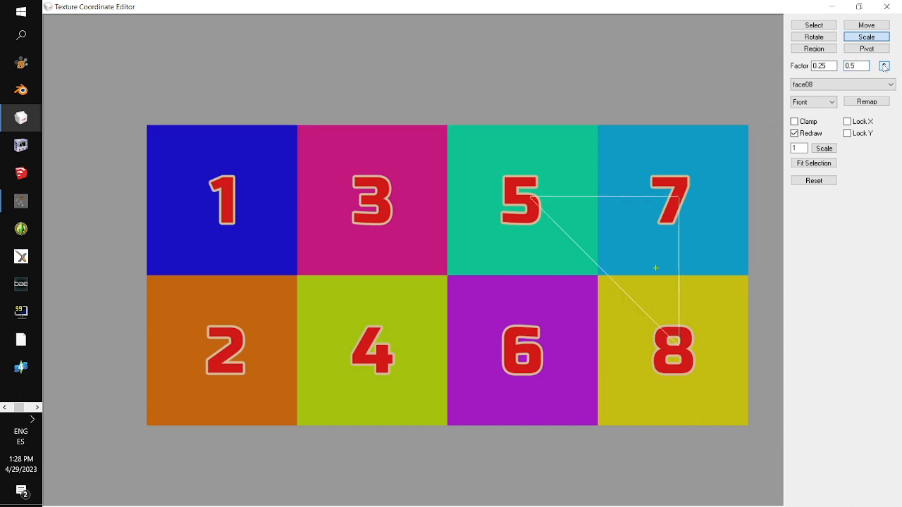
Move the face08 triangle onto the yellow 8 square and offset its bottom vertex horizontally by 0.125.
left_click(886, 28)
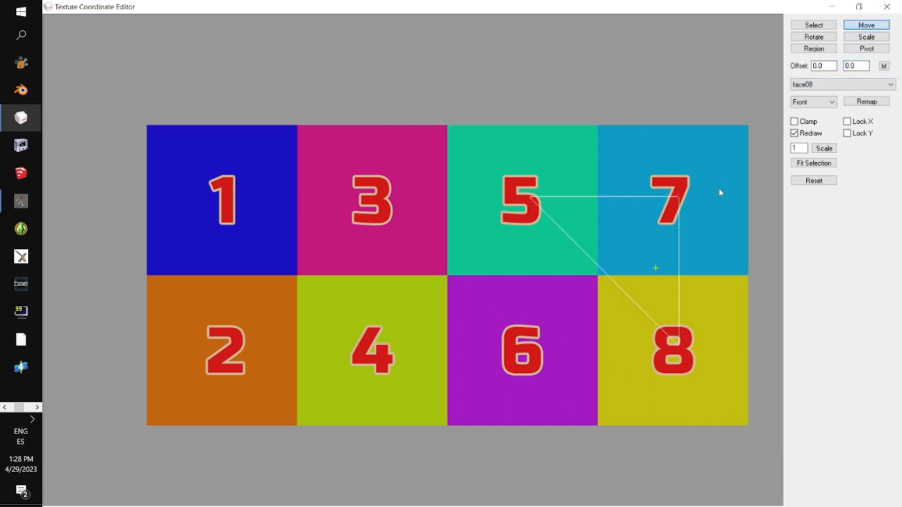
left_click_drag(719, 188, 787, 262)
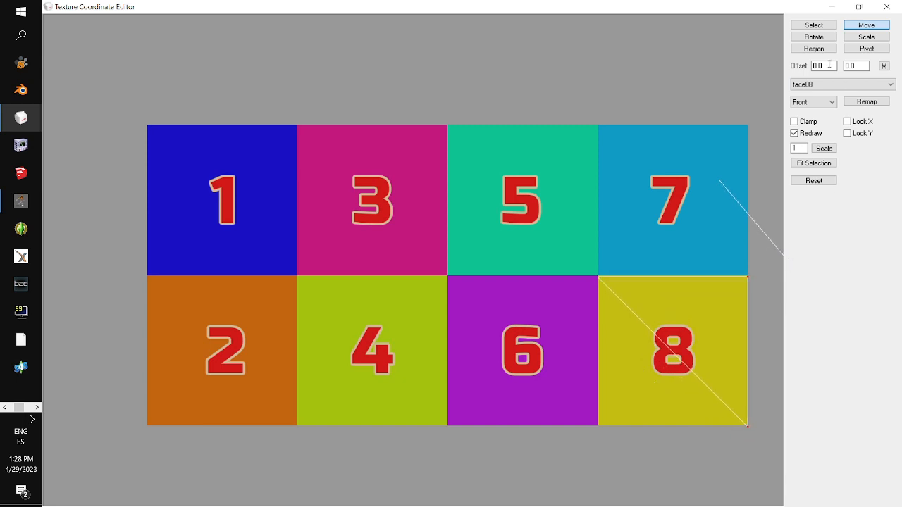
left_click(814, 24)
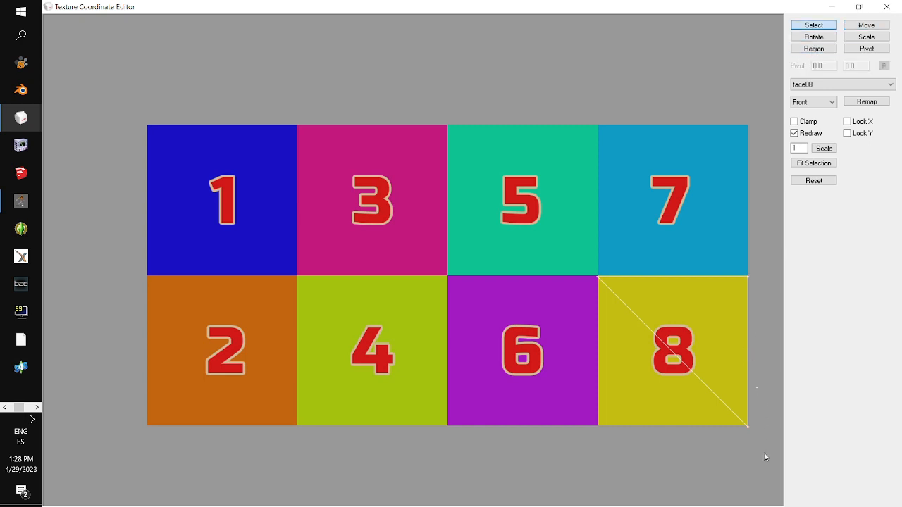
left_click_drag(763, 444, 663, 393)
left_click(868, 27)
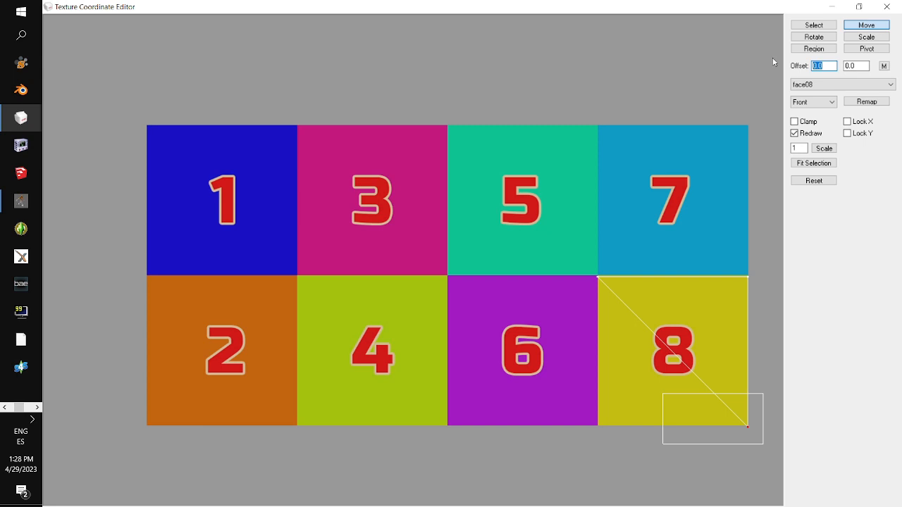
type("0.")
left_click(884, 66)
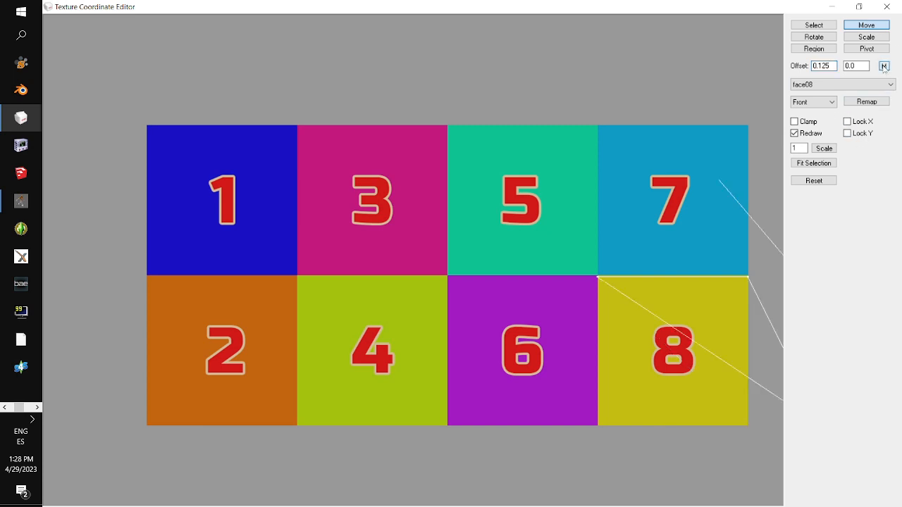
Offset face08's bottom vertex horizontally by -0.125 twice to centre it along the bottom edge of the 8 square.
left_click(814, 65)
type("-")
left_click(884, 66)
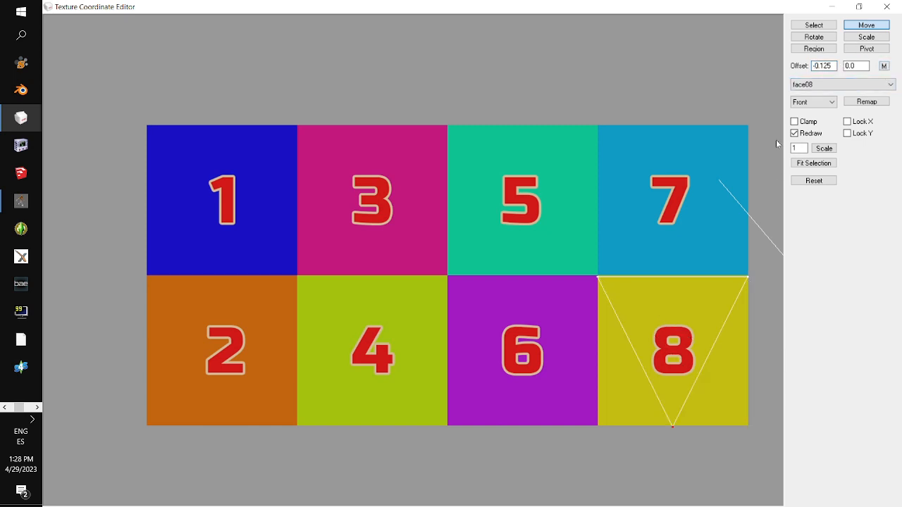
Close the Texture Coordinate Editor and examine the textured die in the 3D view.
left_click(887, 8)
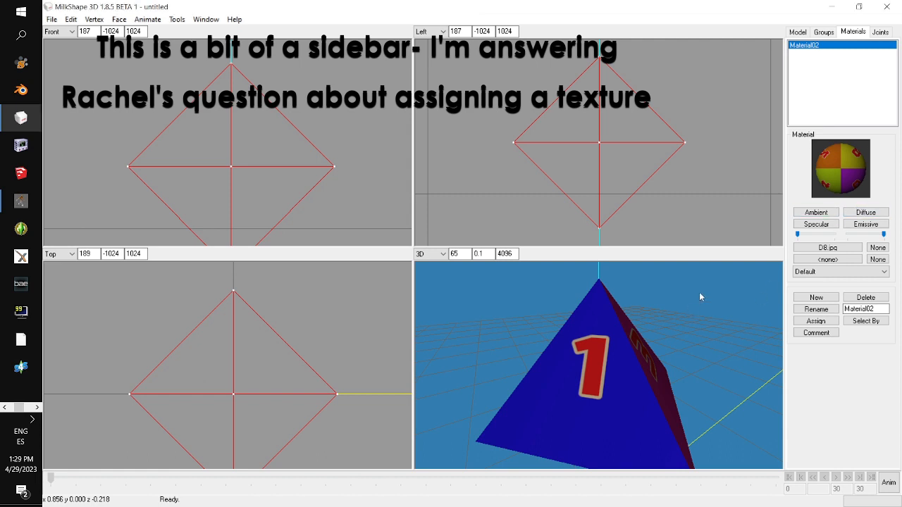
mouse_move(692, 337)
left_mouse_down()
mouse_move(637, 336)
mouse_move(688, 332)
left_mouse_up()
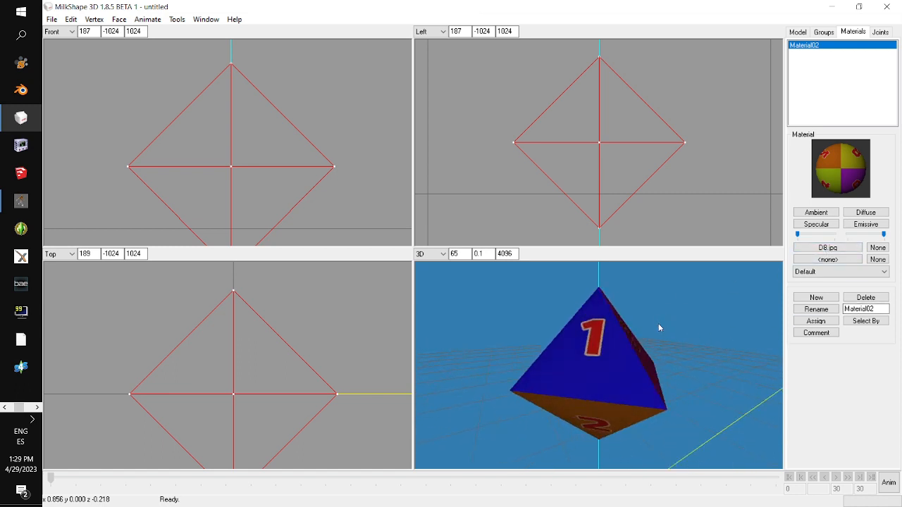
mouse_move(661, 329)
left_mouse_down()
mouse_move(638, 328)
mouse_move(667, 325)
left_mouse_up()
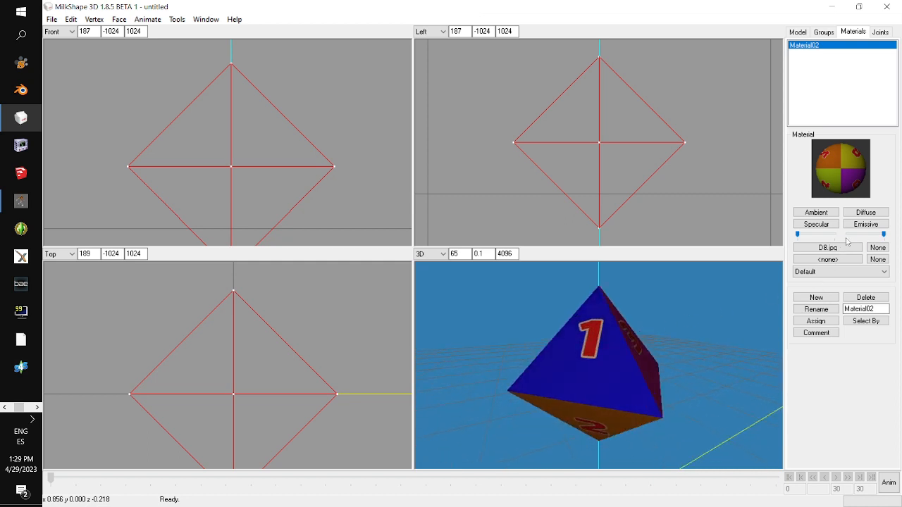
Display the model's face groups, clear the current selection and reselect the whole model.
left_click(826, 33)
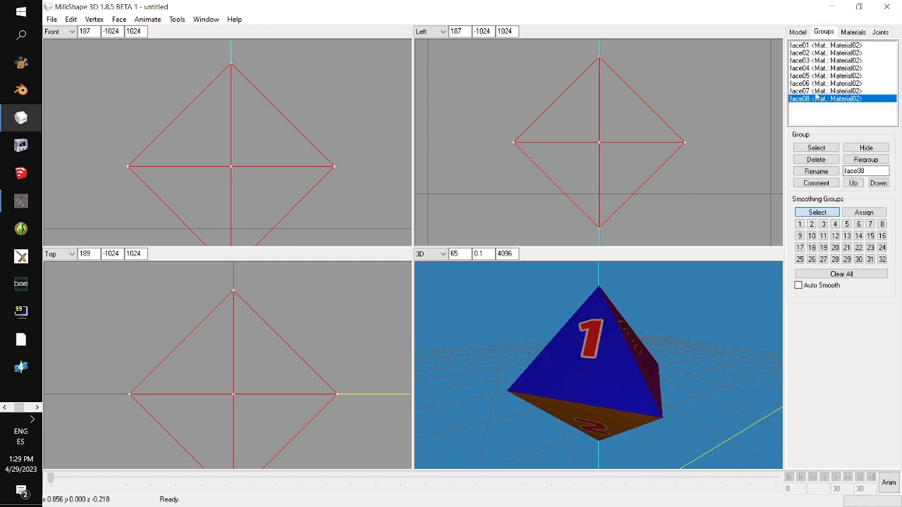
left_click(72, 19)
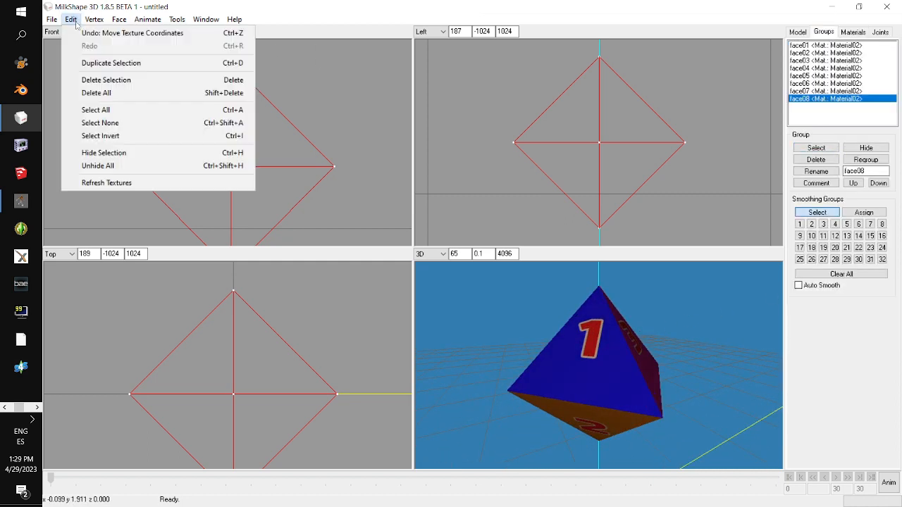
left_click(130, 123)
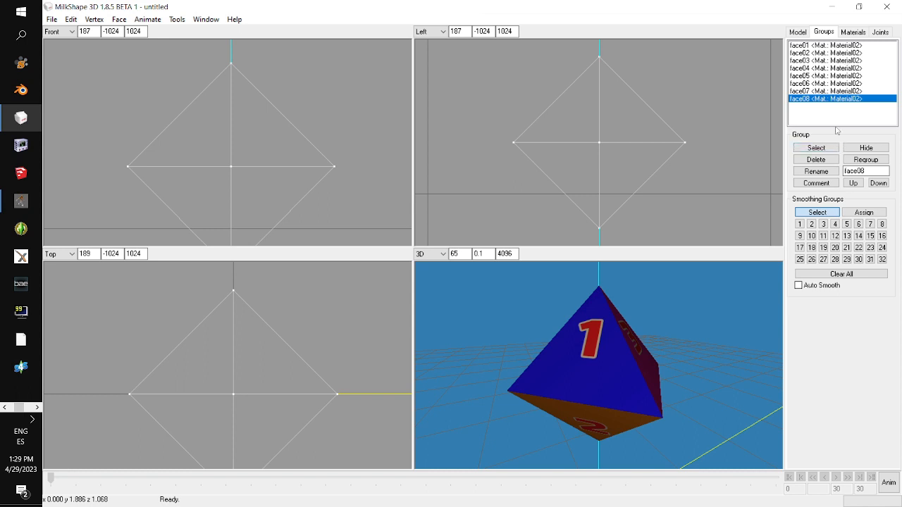
key("ctrl+a")
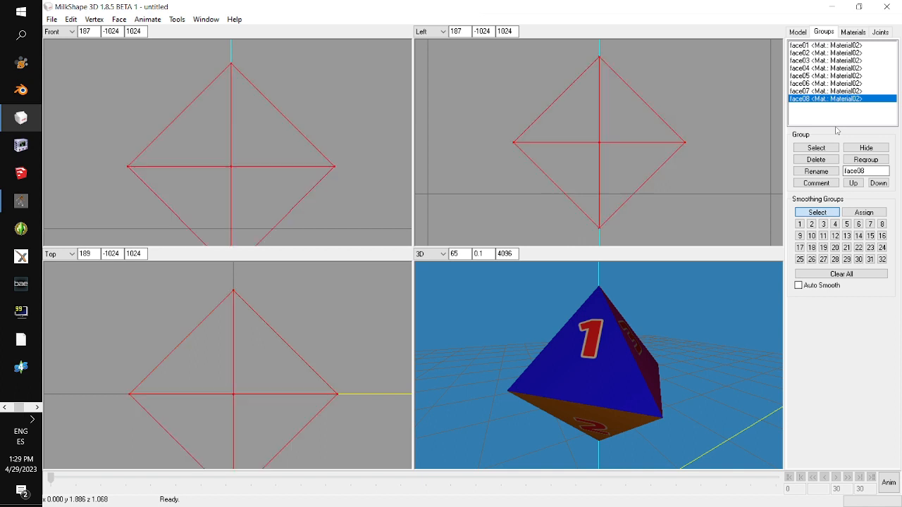
Browse the Mapping Workshop folder for Material02's texture image and cancel without opening a file.
left_click(859, 37)
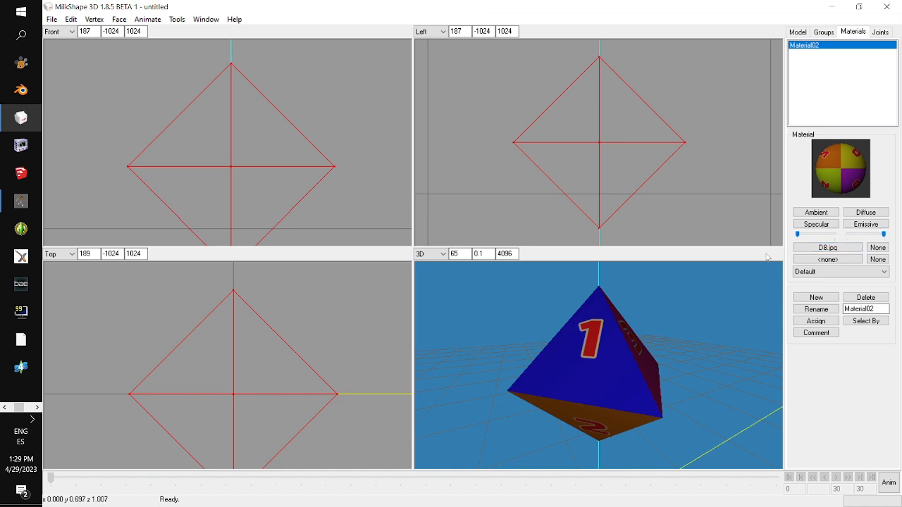
left_click(821, 248)
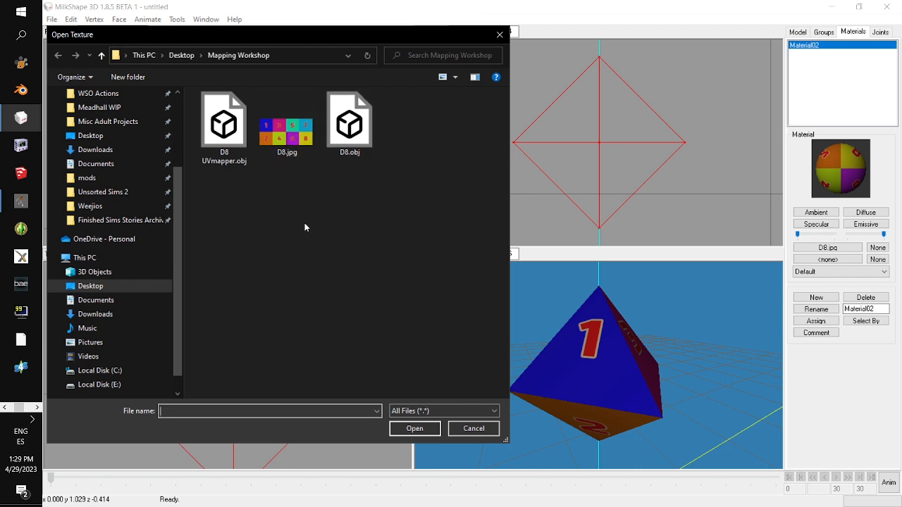
left_click(473, 428)
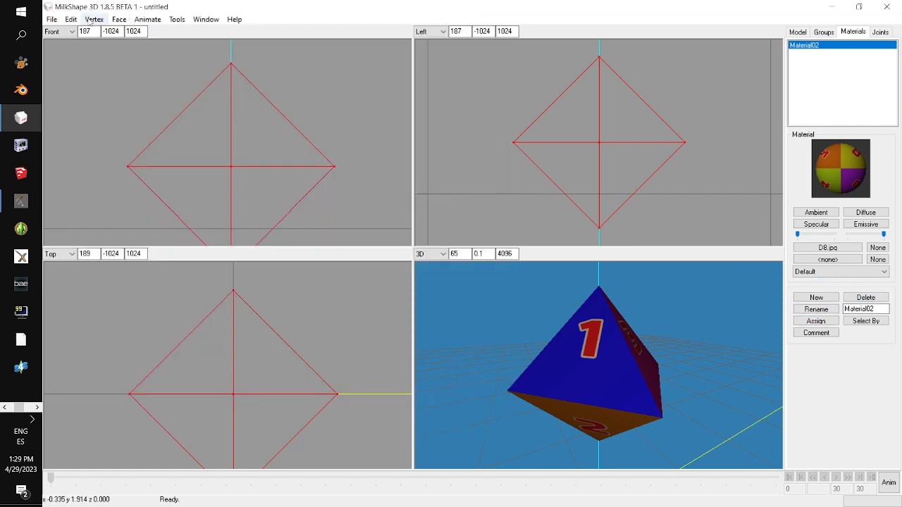
Open the Texture Coordinate Editor, examine face08's mapping on the 8 square and close the editor.
left_click(205, 19)
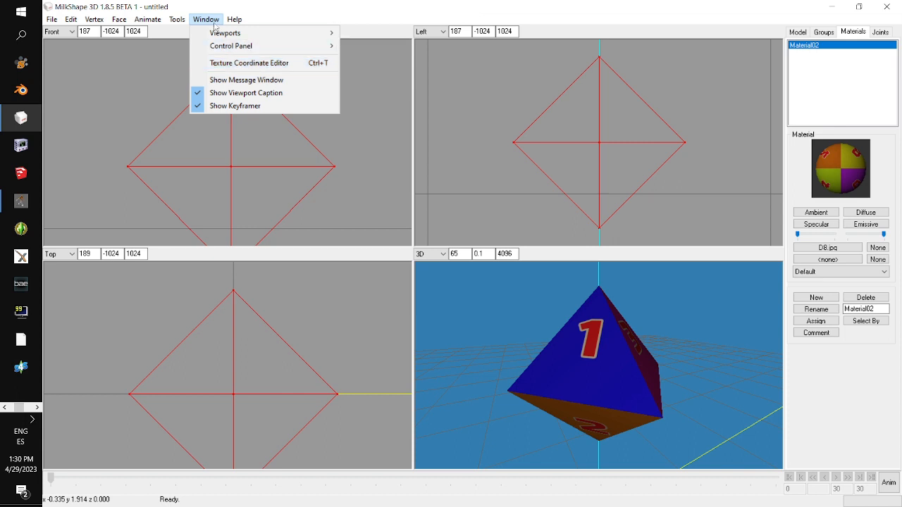
left_click(227, 64)
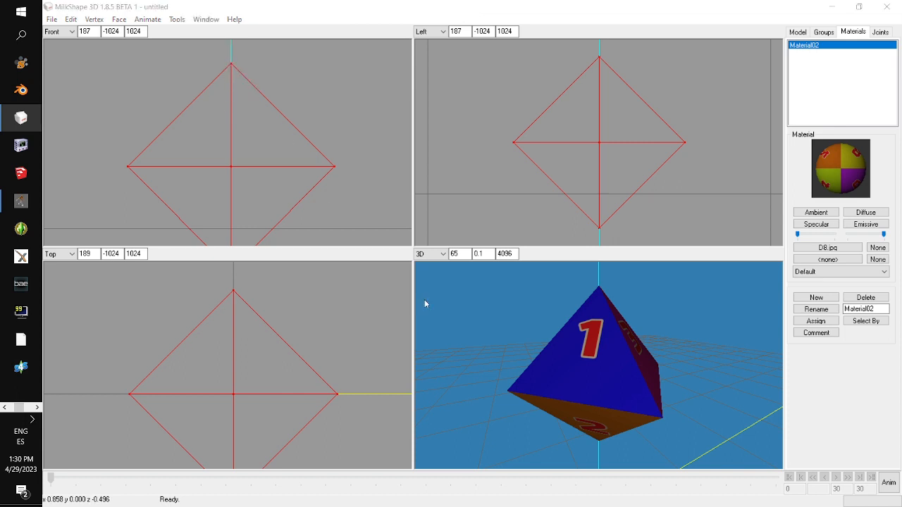
left_click_drag(450, 506, 431, 62)
left_click(726, 55)
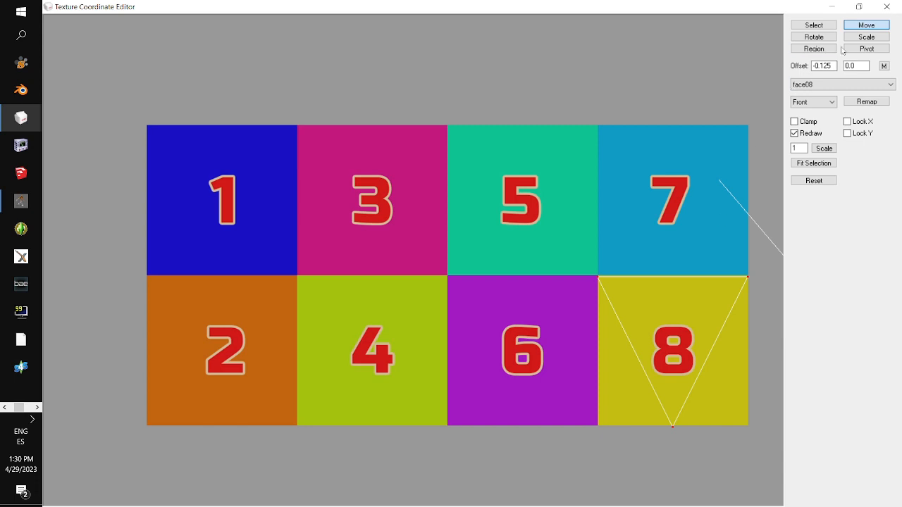
left_click(886, 7)
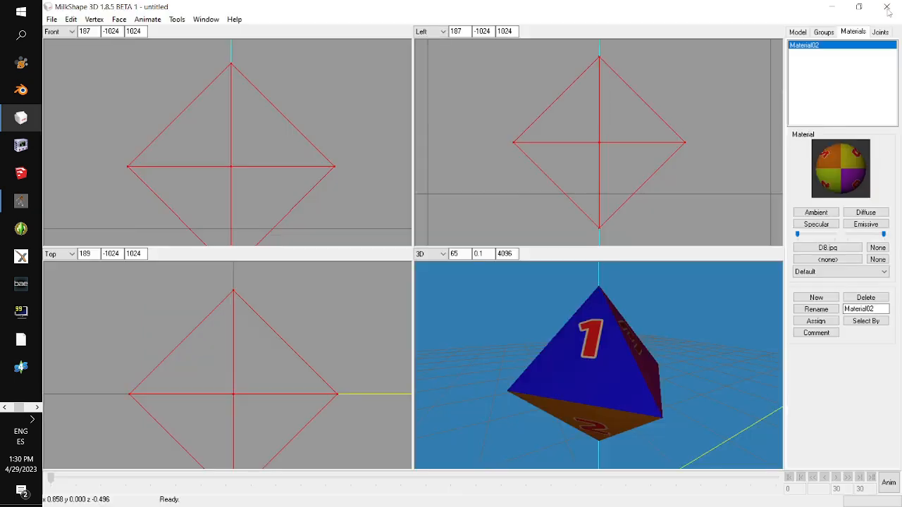
Turn on the wireframe overlay in the 3D view and deselect the whole model.
left_click_drag(733, 356, 584, 279)
right_click(619, 365)
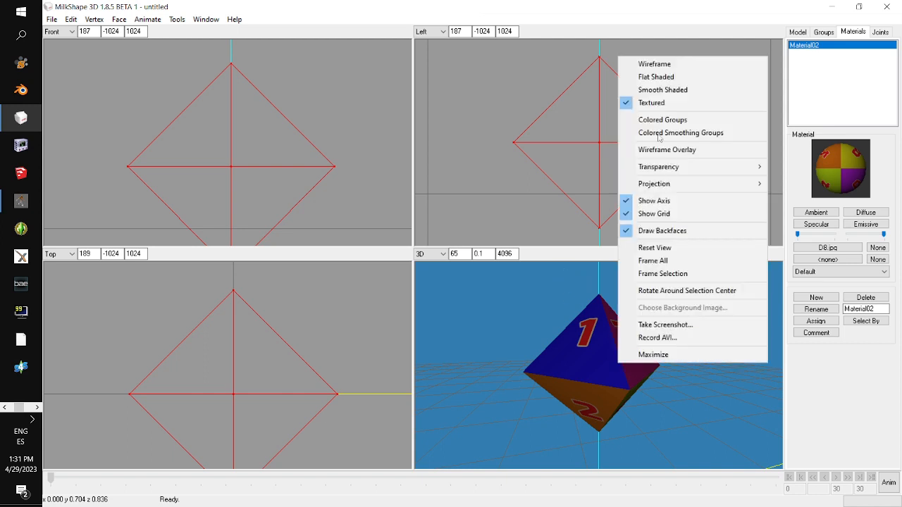
left_click(669, 149)
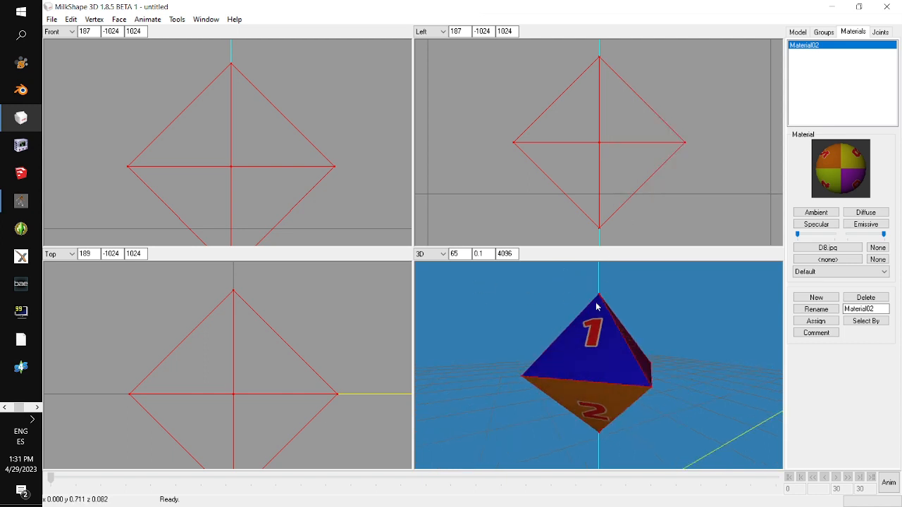
left_click(71, 19)
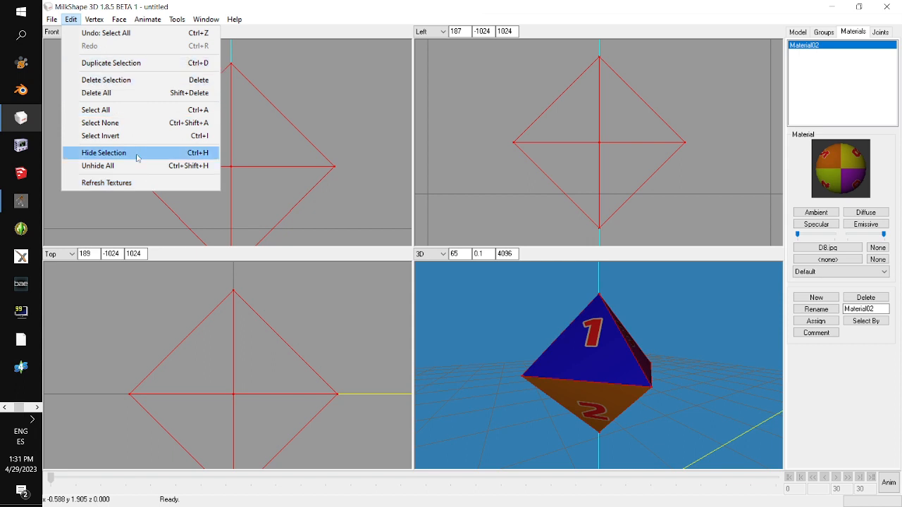
left_click(120, 124)
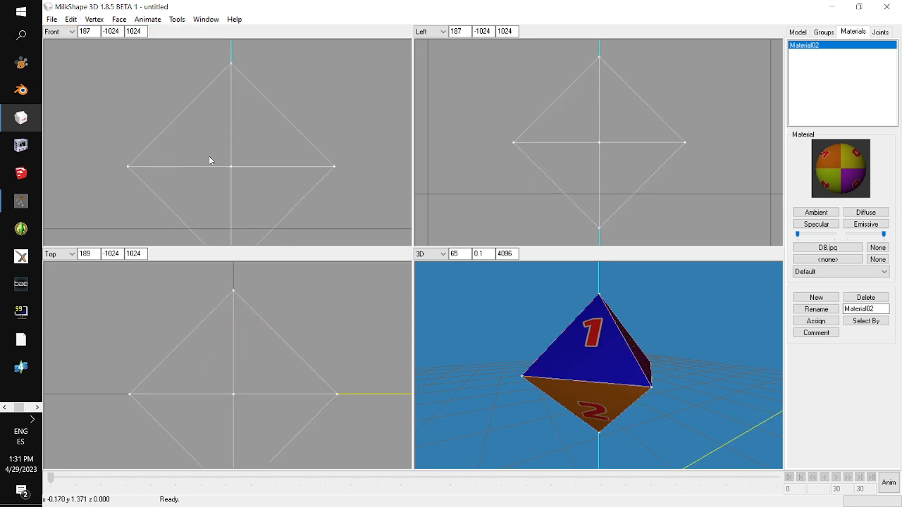
Select group face01, then hide and unhide it to identify its position on the die.
left_click(823, 32)
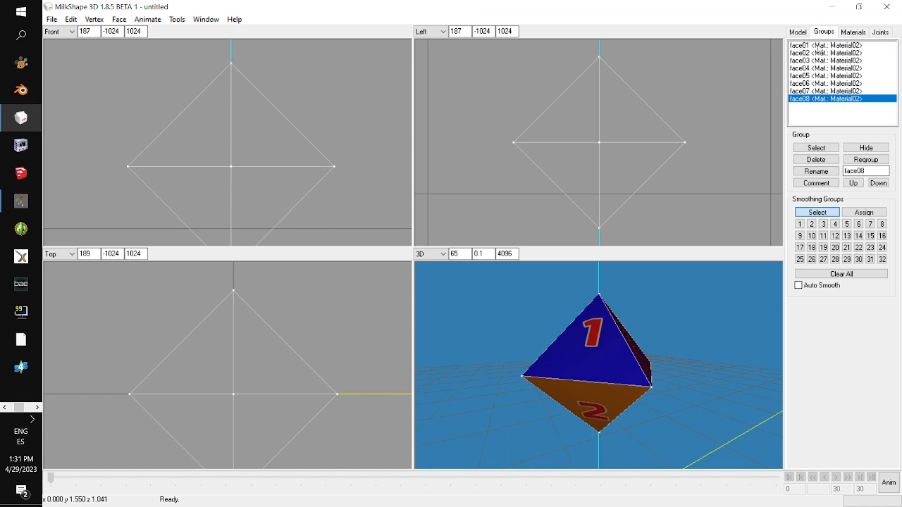
left_click(821, 46)
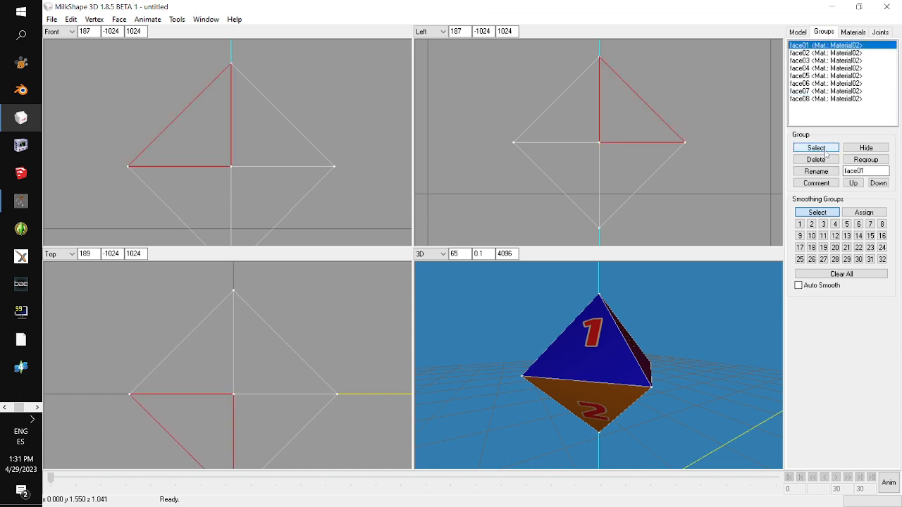
mouse_move(703, 325)
left_mouse_down()
mouse_move(611, 329)
mouse_move(718, 331)
mouse_move(725, 316)
mouse_move(709, 324)
left_mouse_up()
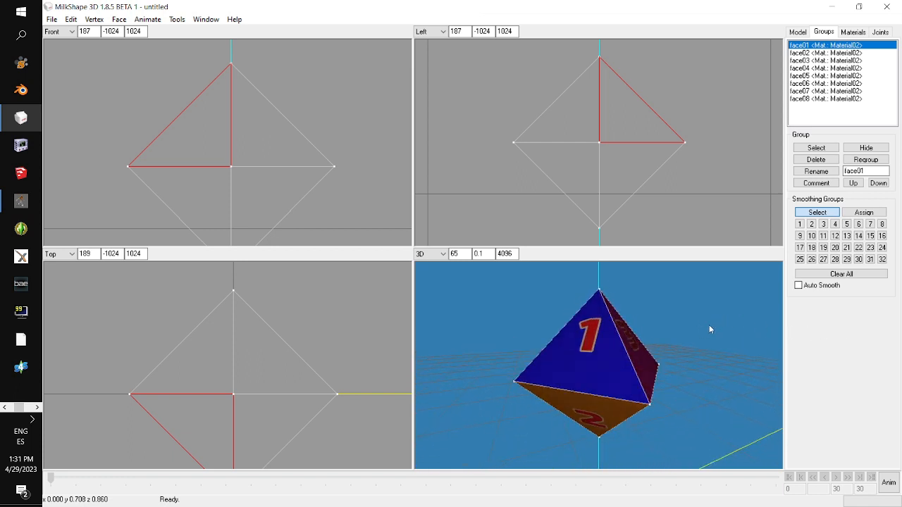
left_click(865, 148)
left_click(865, 149)
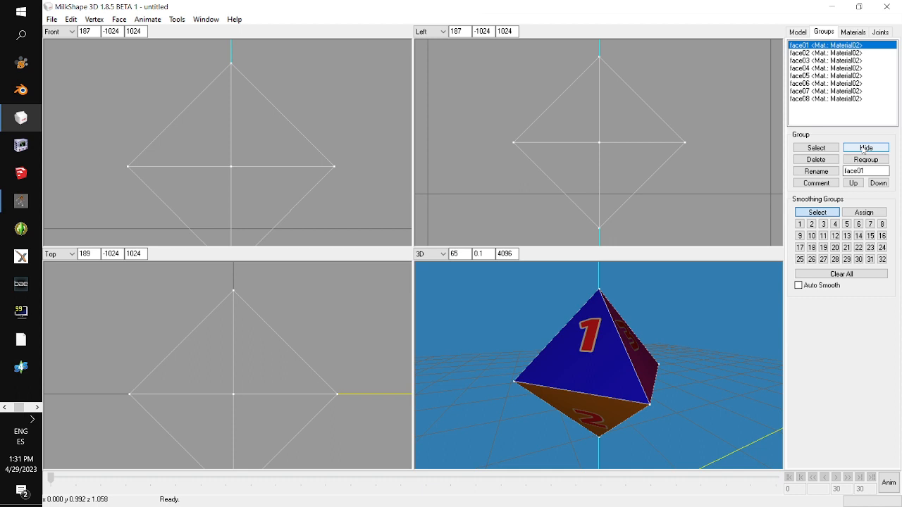
Select face01 and face02 together and regroup them into a single group.
left_click(820, 149)
left_click(812, 53)
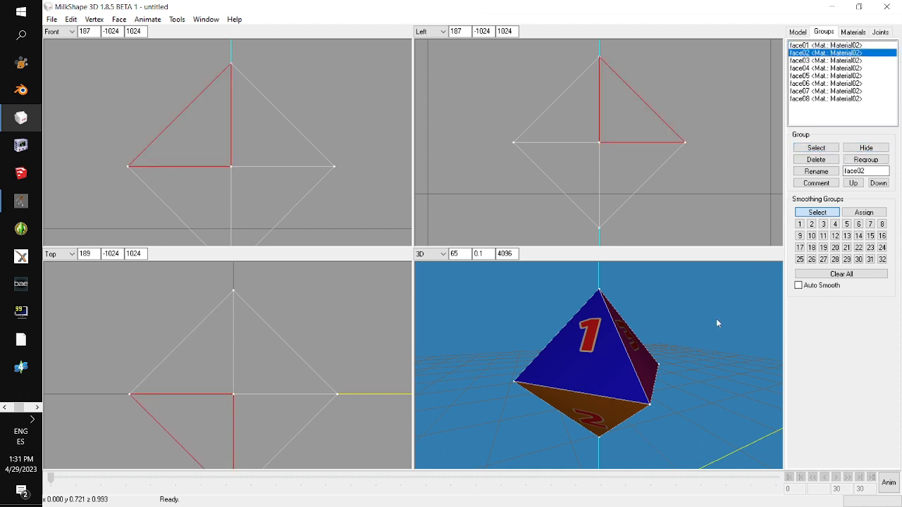
left_click_drag(716, 318, 645, 359)
left_click(833, 149)
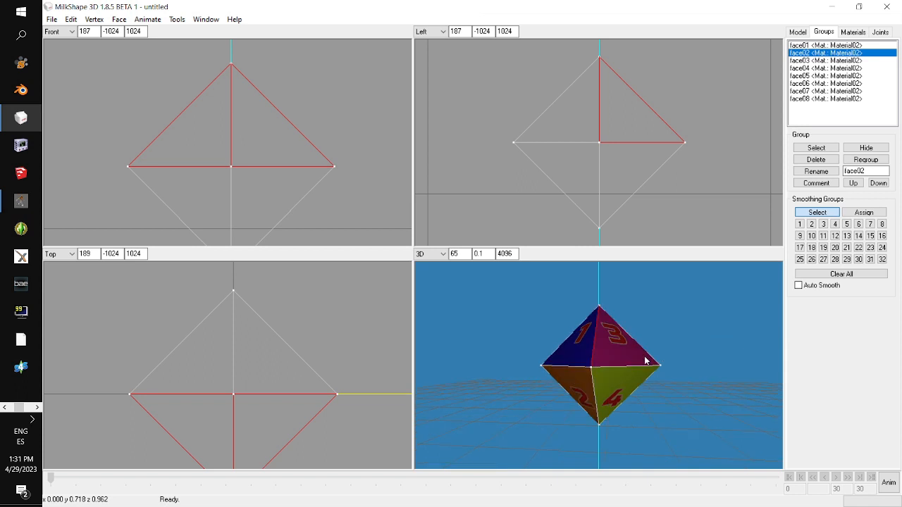
left_click(865, 160)
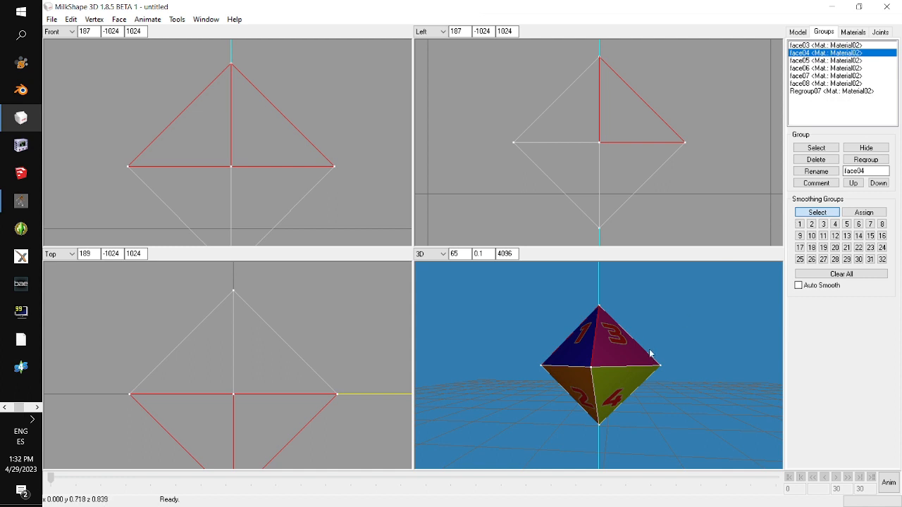
Hide the Regroup07 group containing the faces numbered 1 and 3.
left_click_drag(648, 352, 719, 351)
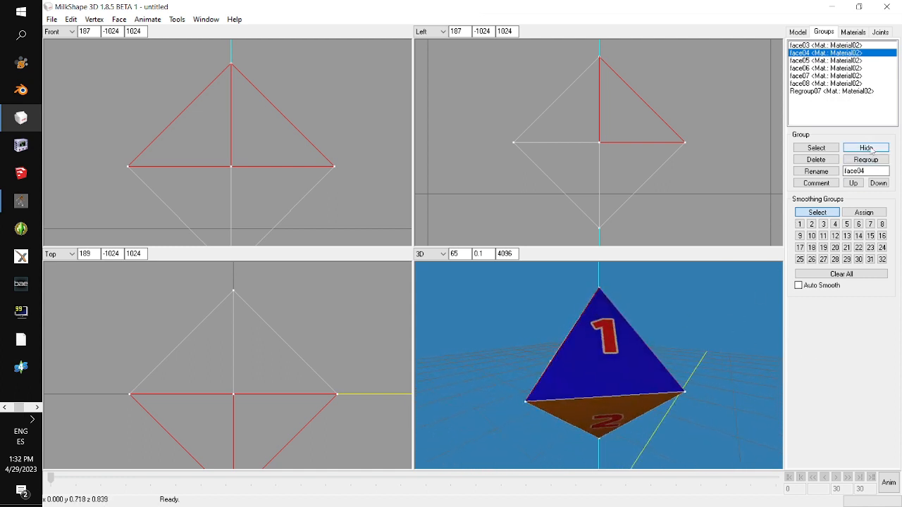
left_click_drag(678, 296, 748, 289)
left_click(814, 91)
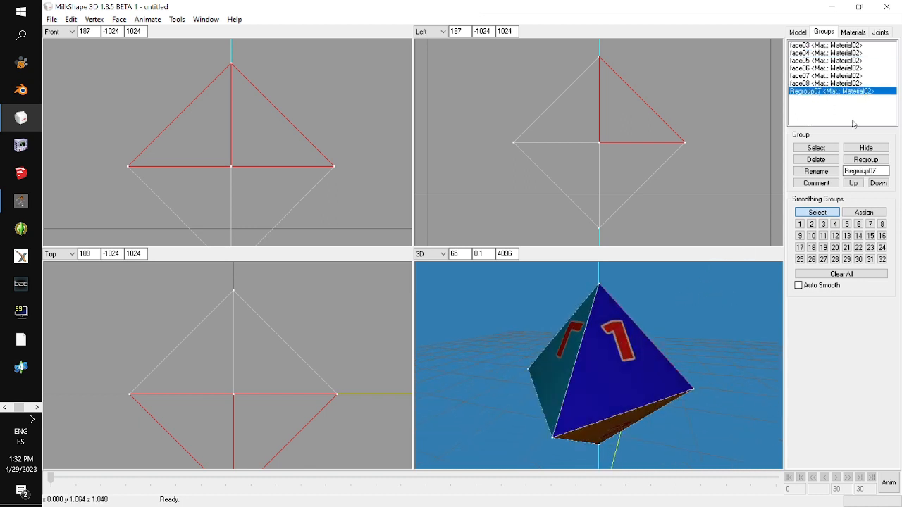
left_click(866, 147)
left_click_drag(754, 267, 629, 330)
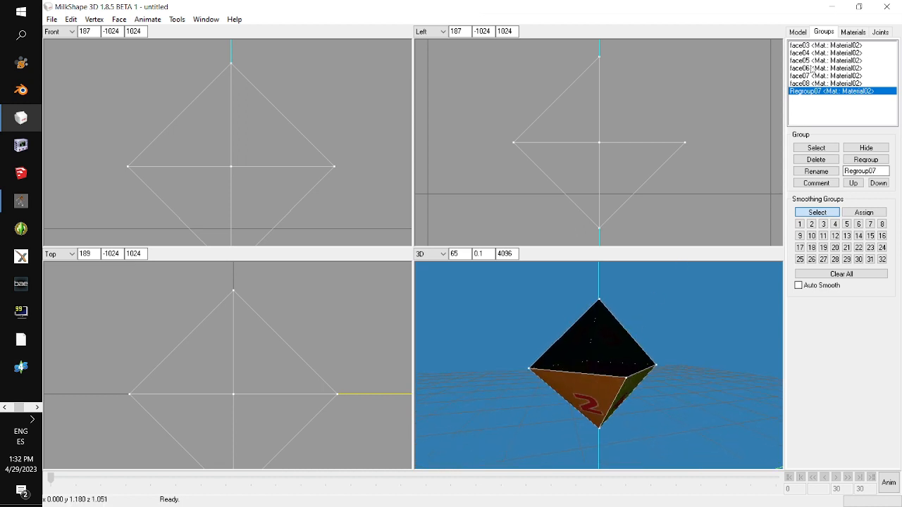
Select face05 and face06, the faces numbered 2 and 4, and regroup them into a single group.
left_click(814, 62)
left_click(819, 147)
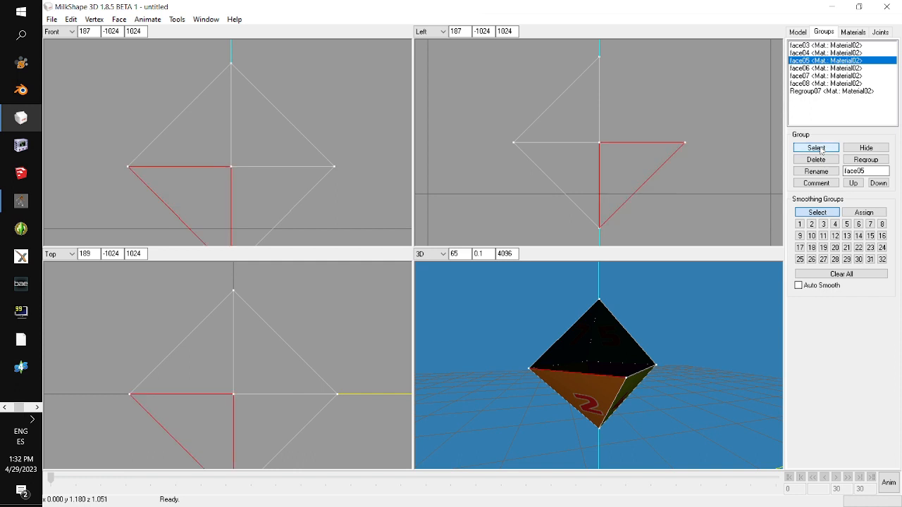
left_click(822, 68)
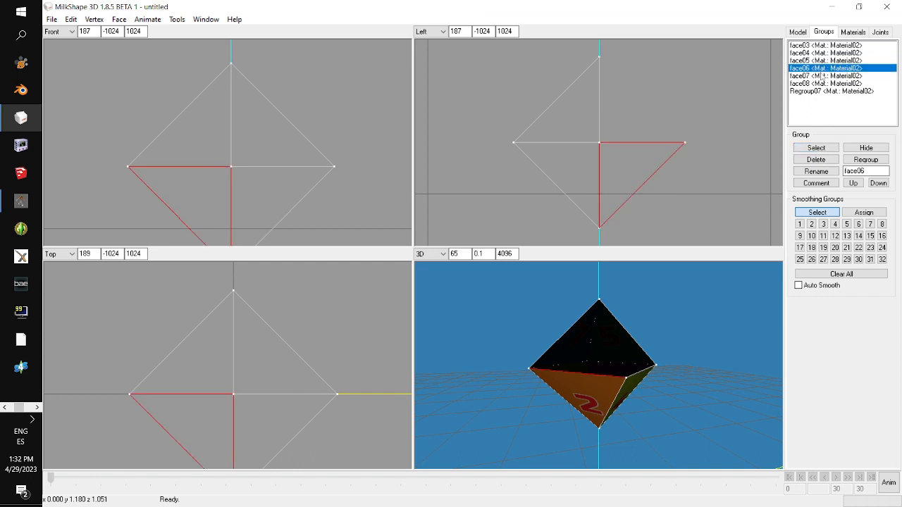
left_click(817, 149)
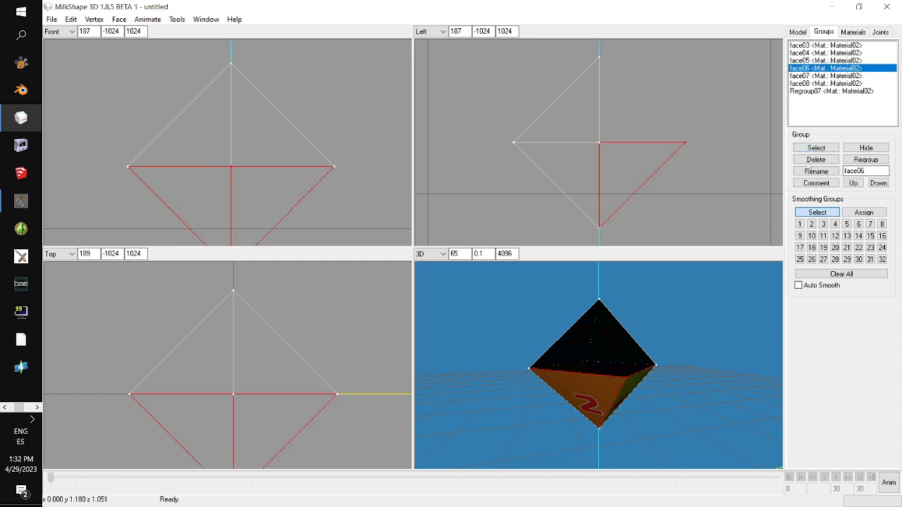
left_click_drag(714, 328, 616, 358)
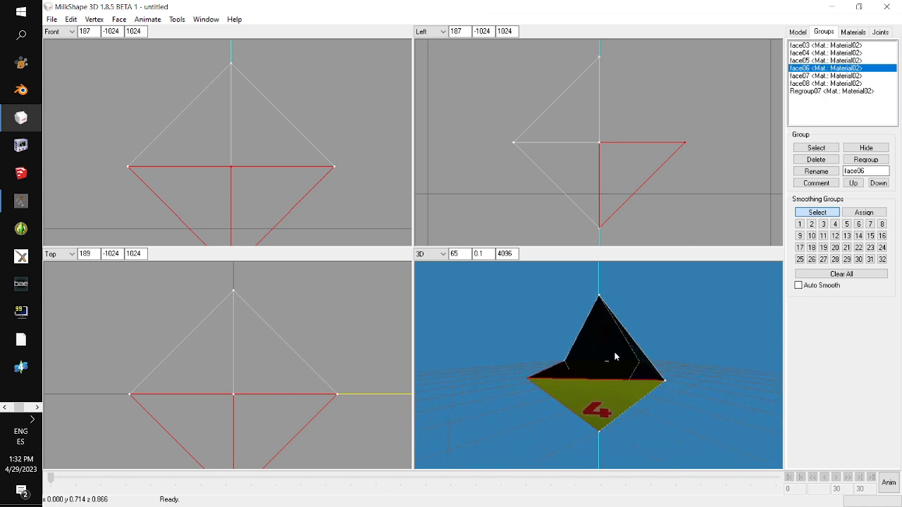
left_click(866, 159)
left_click(866, 148)
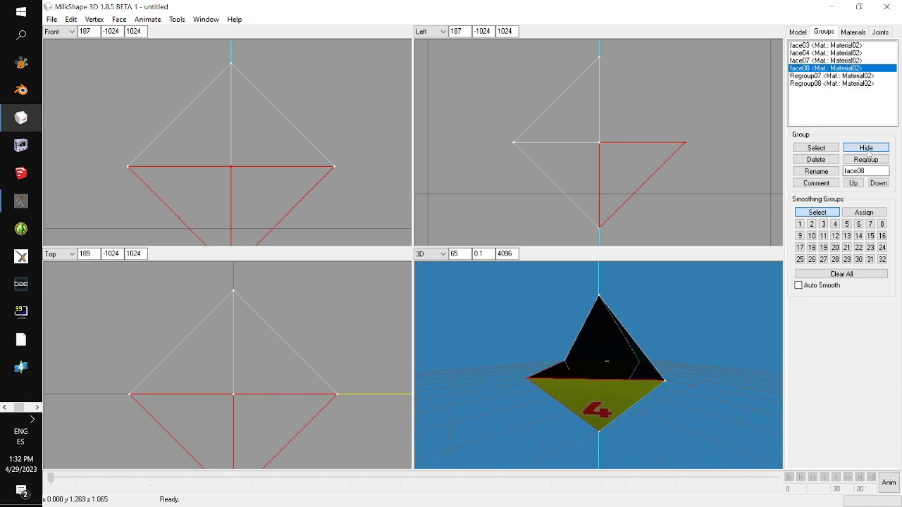
left_click_drag(647, 379, 703, 376)
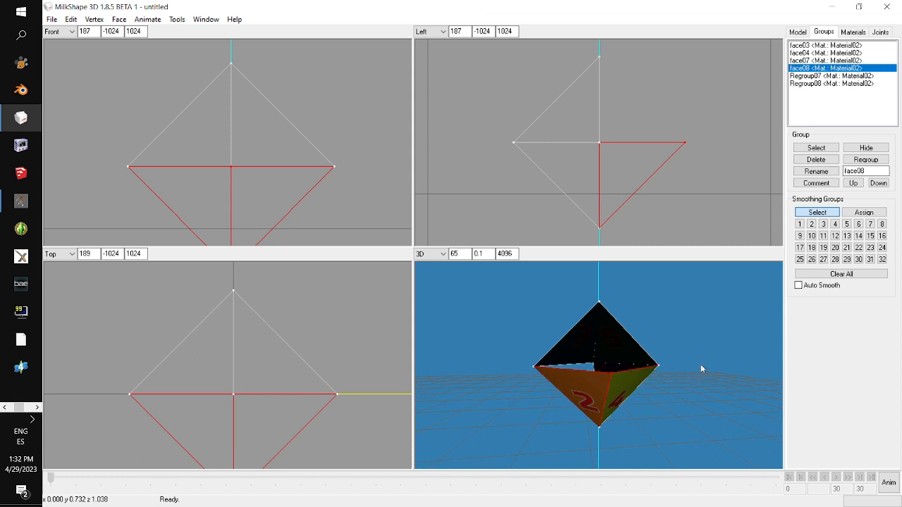
left_click(866, 147)
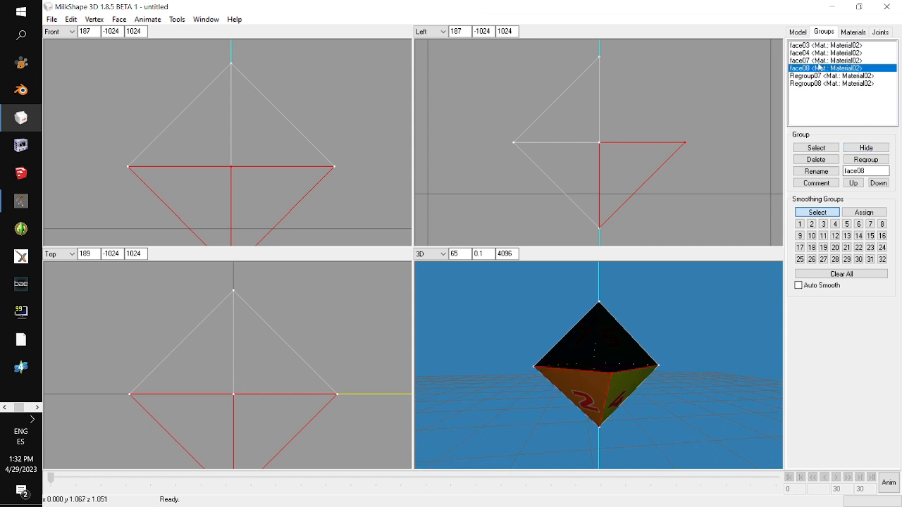
Hide the Regroup08 group containing the faces numbered 2 and 4.
left_click(820, 84)
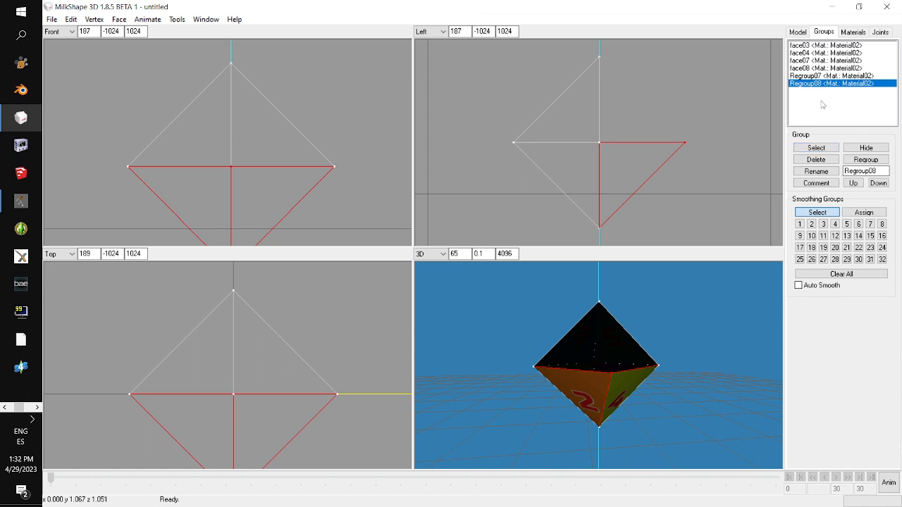
left_click(878, 151)
left_click_drag(703, 300, 851, 329)
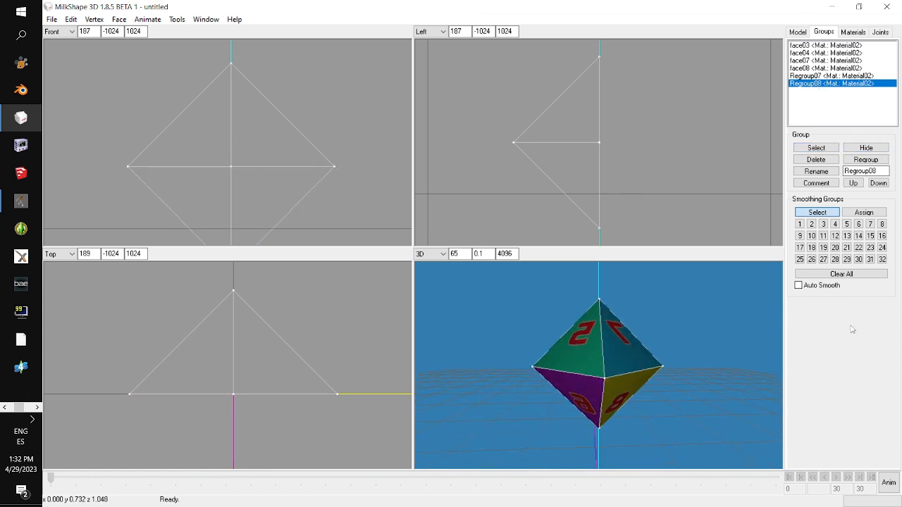
Select the four remaining visible face groups: face03, face04, face07 and face08.
left_click(814, 45)
left_click(819, 68)
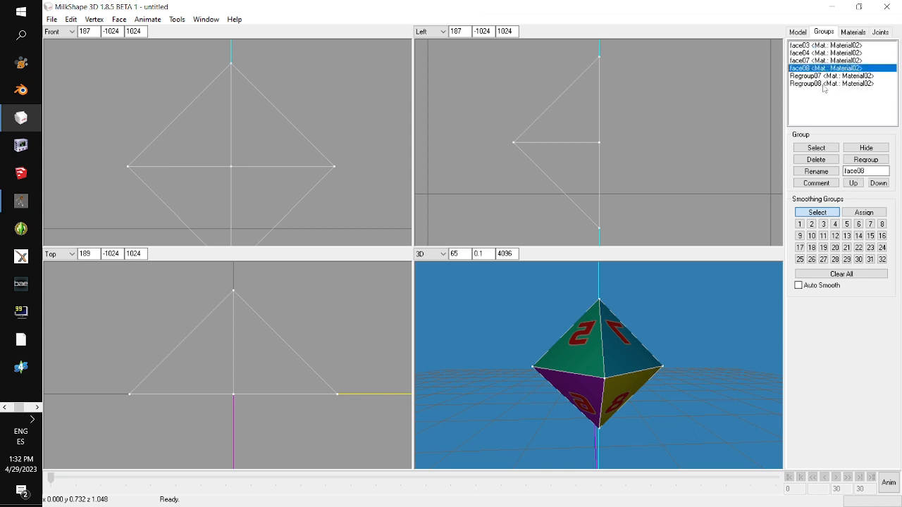
left_click(815, 45)
left_click(816, 147)
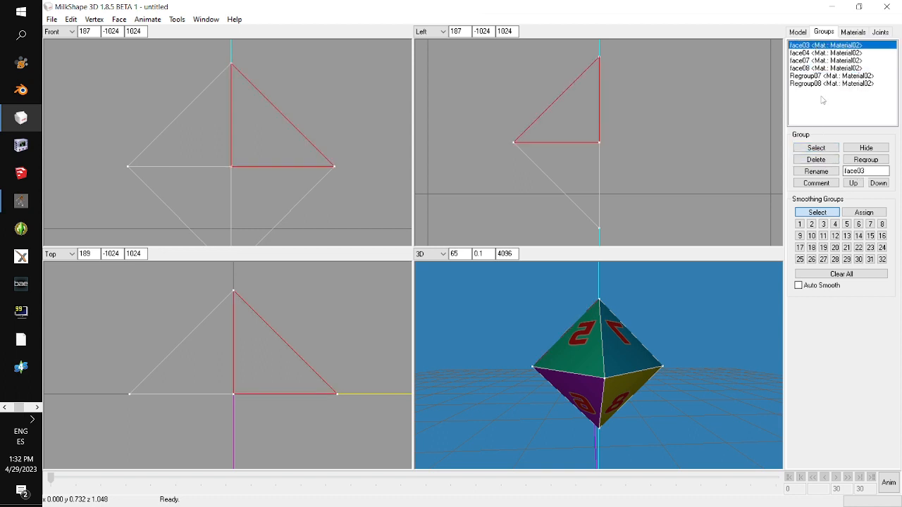
left_click(818, 53)
left_click(816, 147)
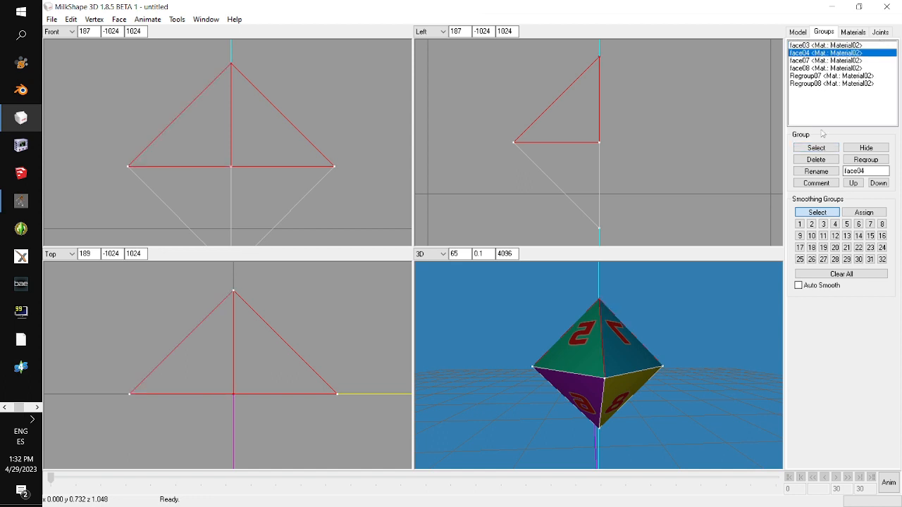
left_click(817, 60)
left_click(816, 147)
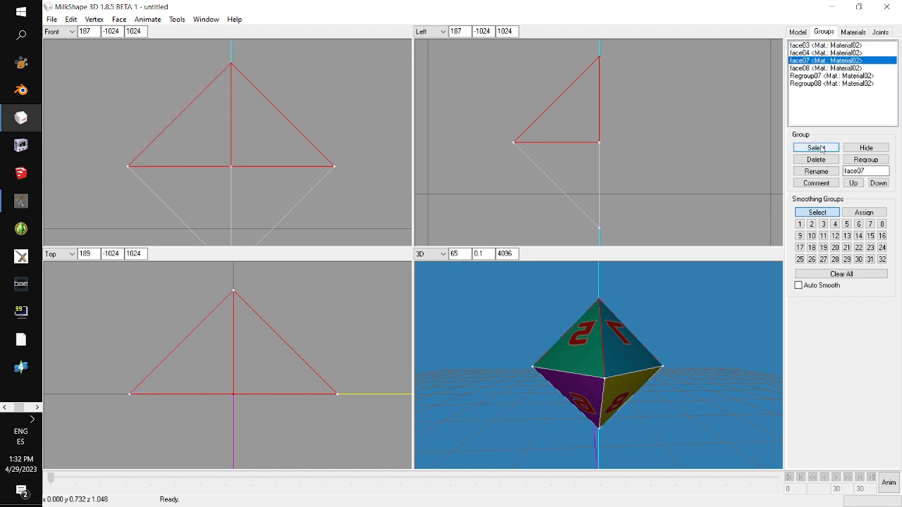
left_click(814, 69)
left_click(816, 148)
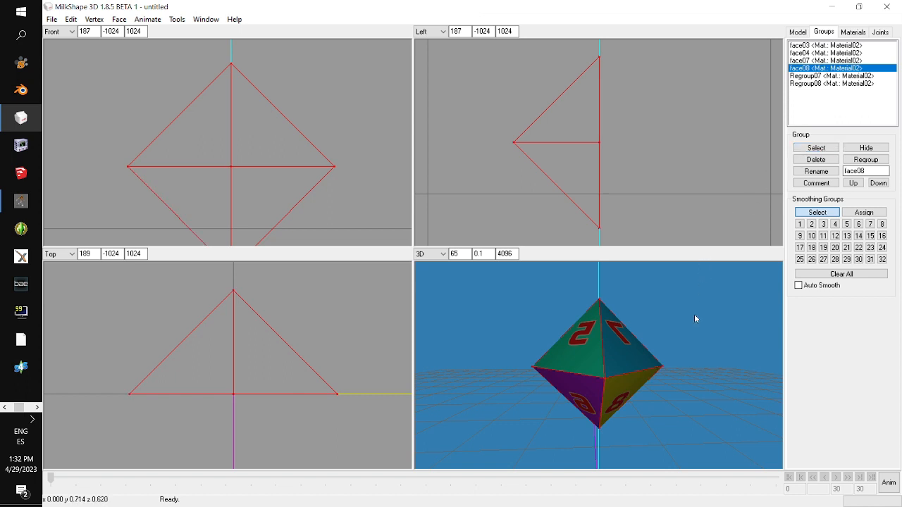
Open the Texture Coordinate Editor for the selected die faces and display the face03 mapping.
left_click_drag(694, 316, 561, 316)
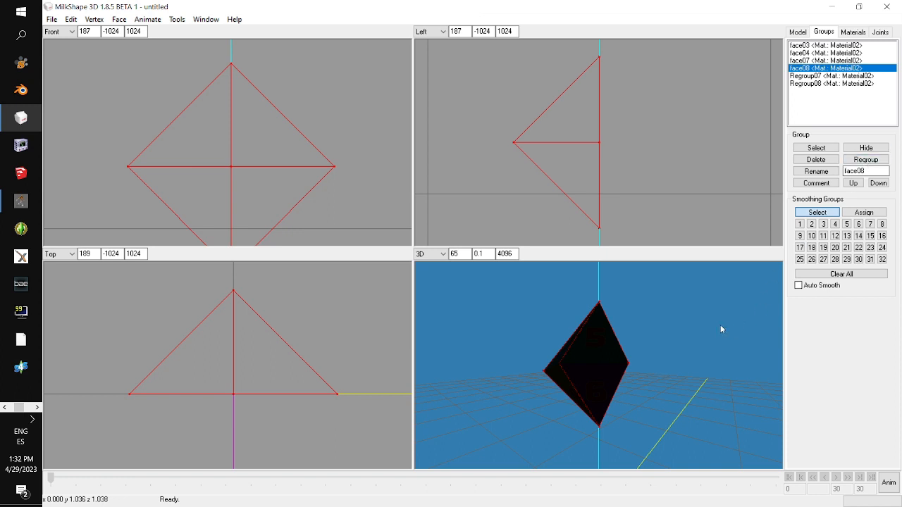
left_click_drag(651, 356, 775, 354)
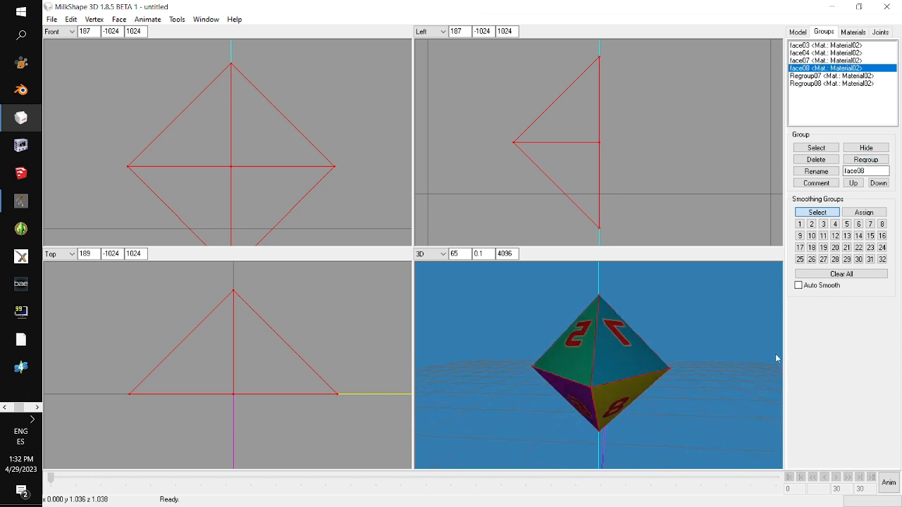
left_click(205, 19)
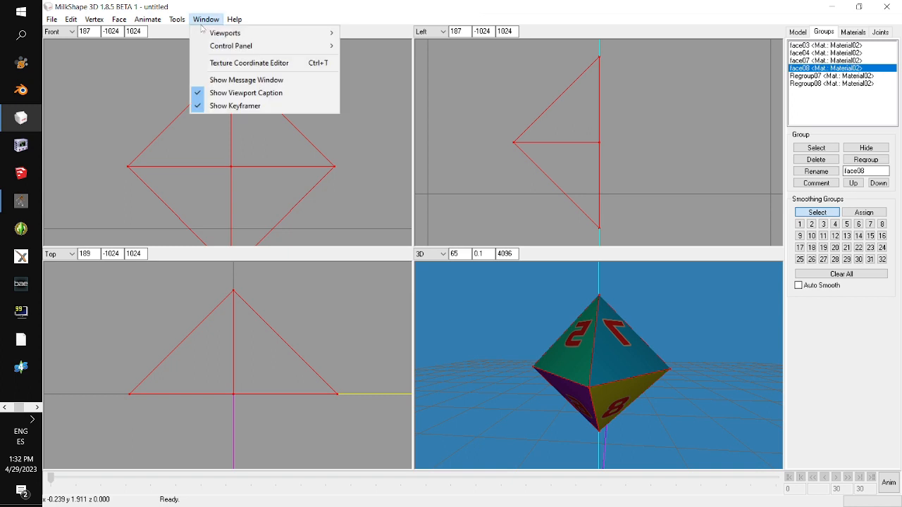
left_click(242, 64)
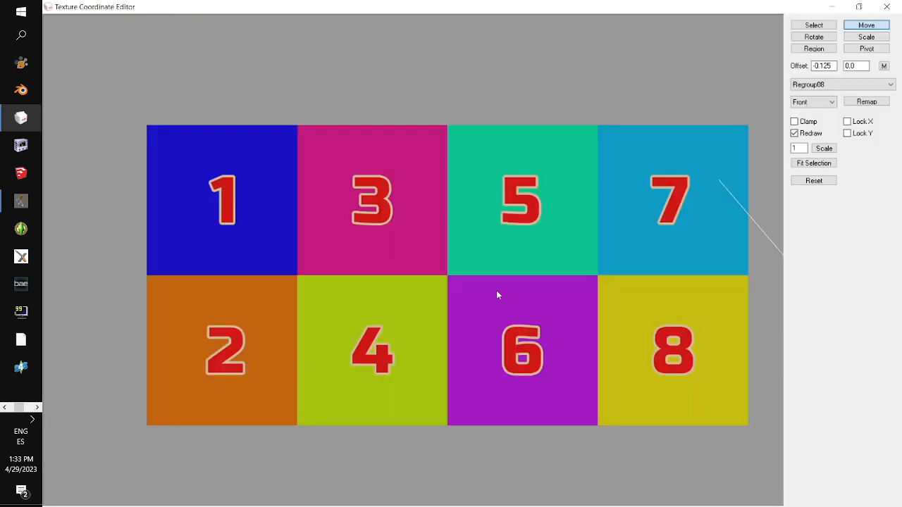
left_click(825, 85)
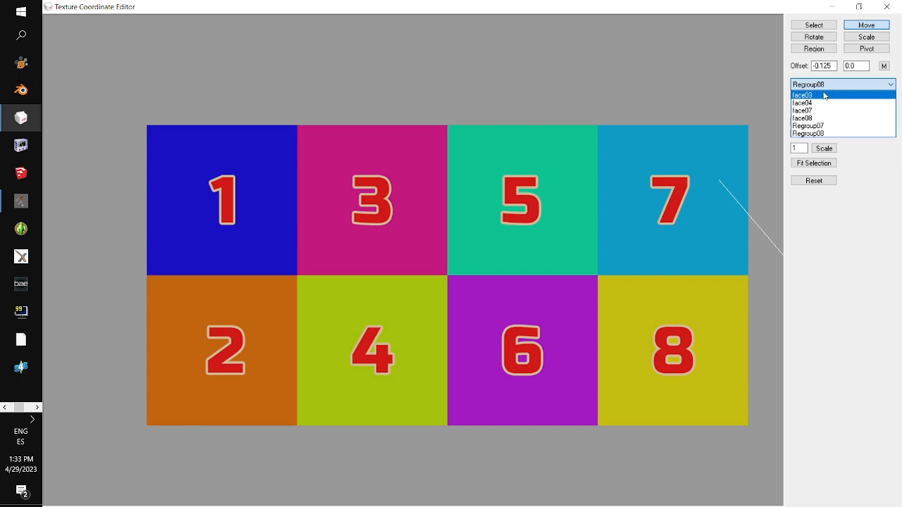
left_click(803, 95)
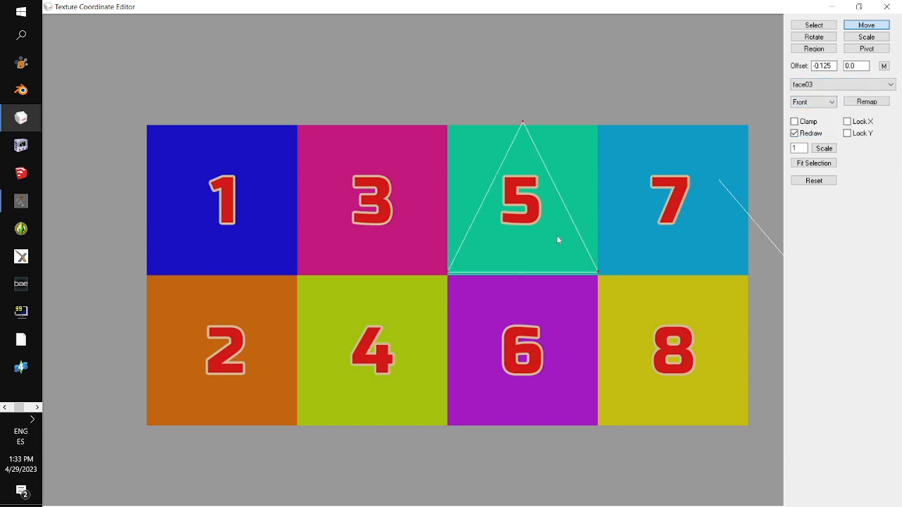
Move the lower-right texture vertex of the face03 triangle horizontally by an offset of -0.5.
left_click(814, 24)
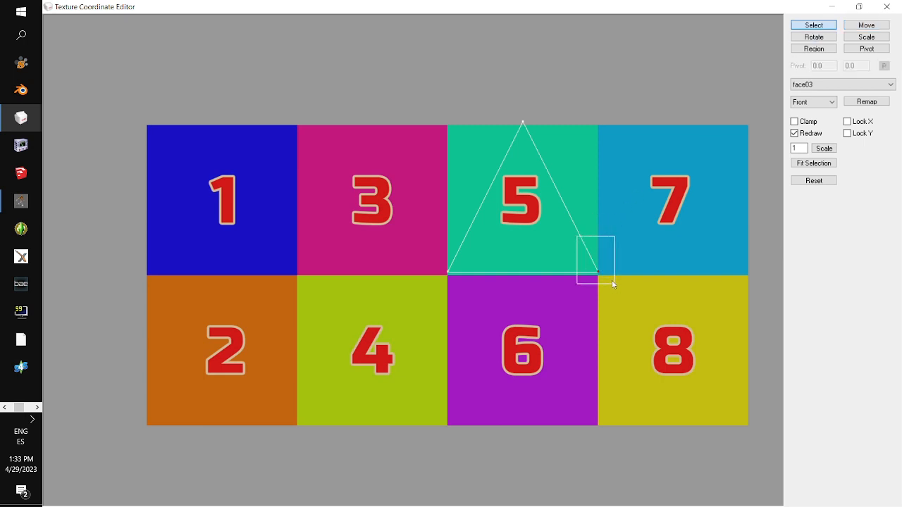
left_click(865, 25)
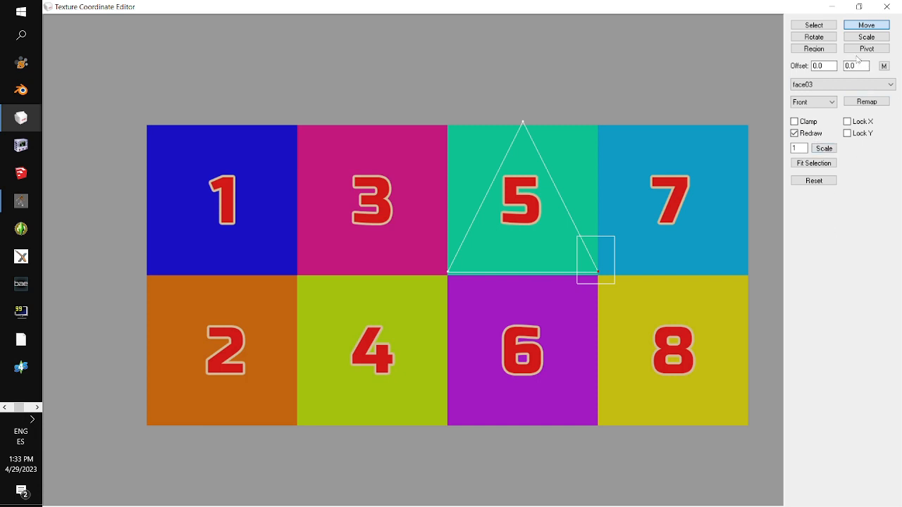
double_click(822, 65)
type("0")
left_click(884, 67)
key("ctrl+z")
left_click(814, 66)
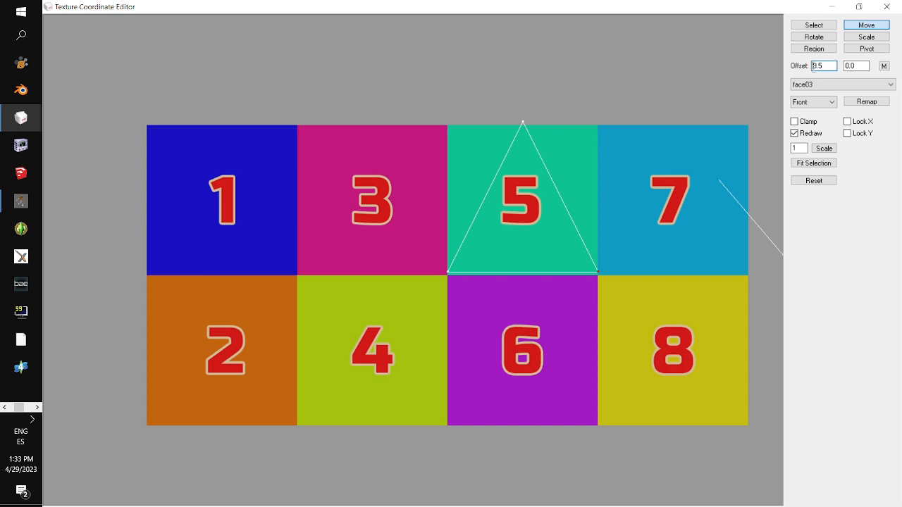
type("-")
left_click(885, 66)
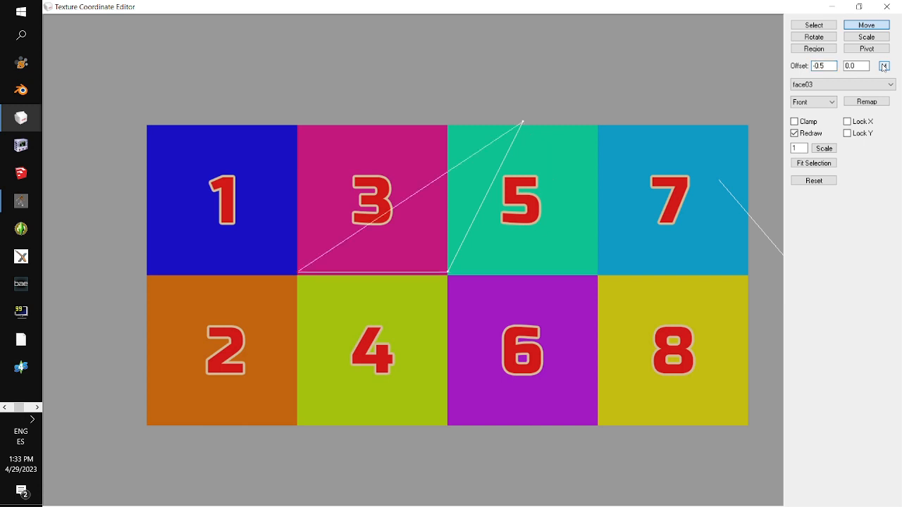
Move the apex texture vertex of the face03 triangle horizontally by an offset of -0.25.
left_click(814, 25)
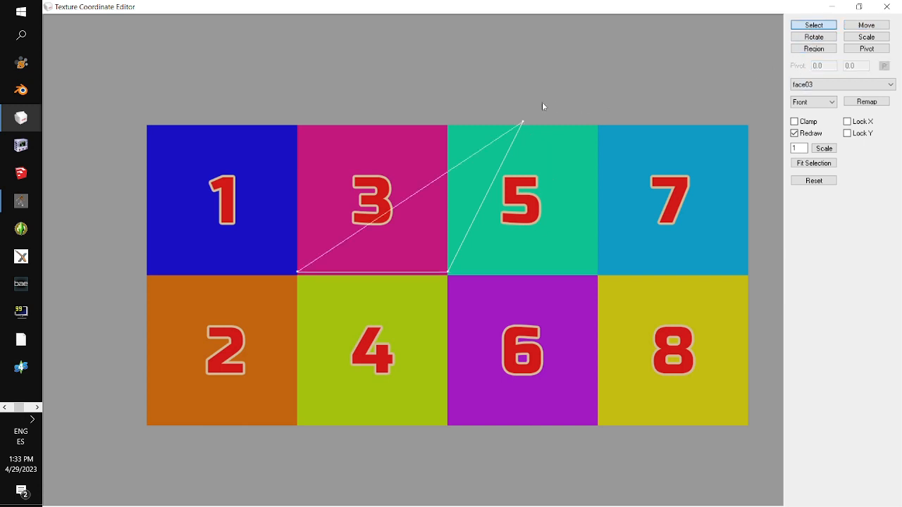
left_click_drag(494, 100, 556, 135)
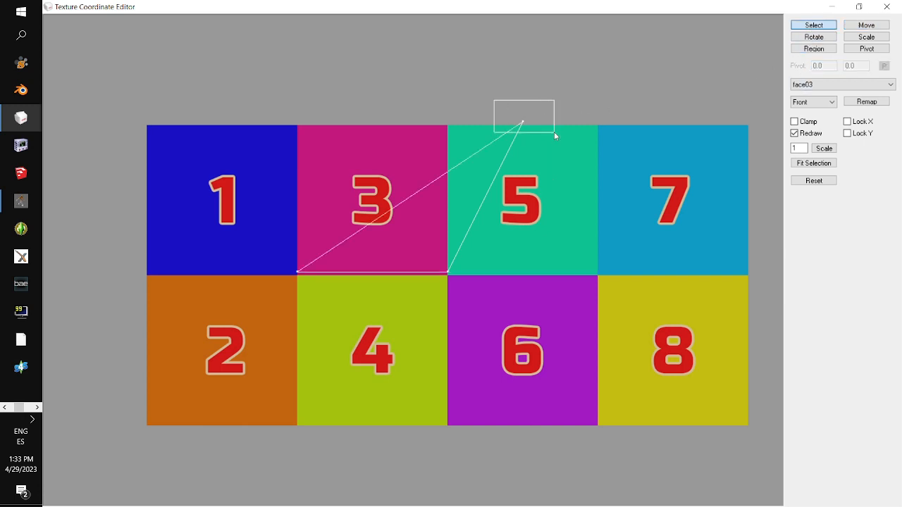
left_click(873, 27)
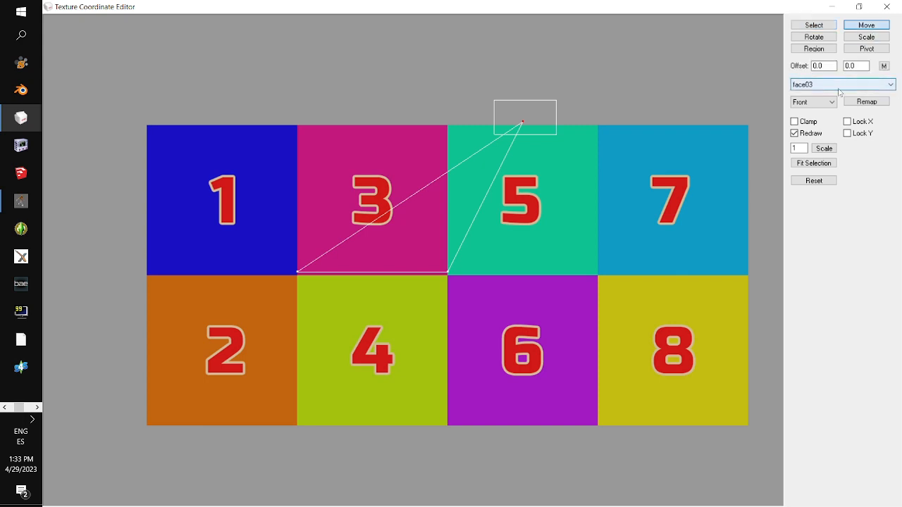
key("Tab")
type("0")
left_click(884, 66)
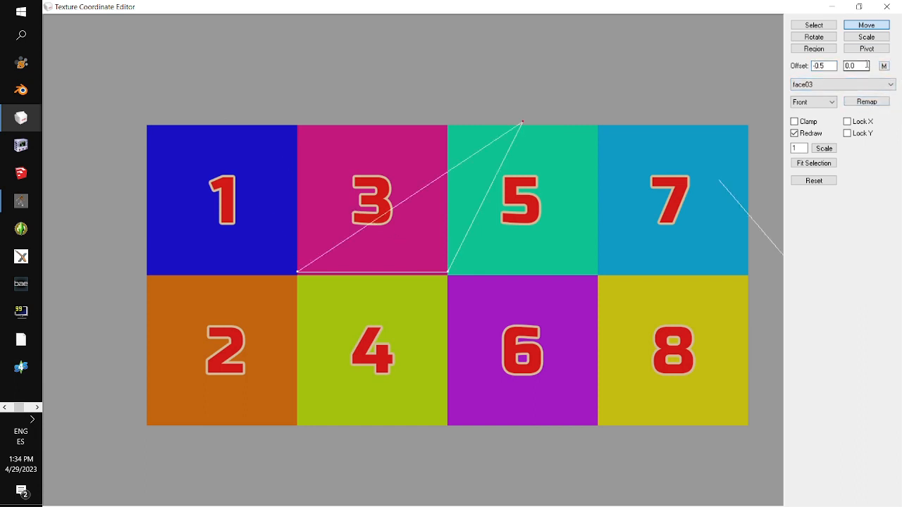
double_click(822, 65)
type("2")
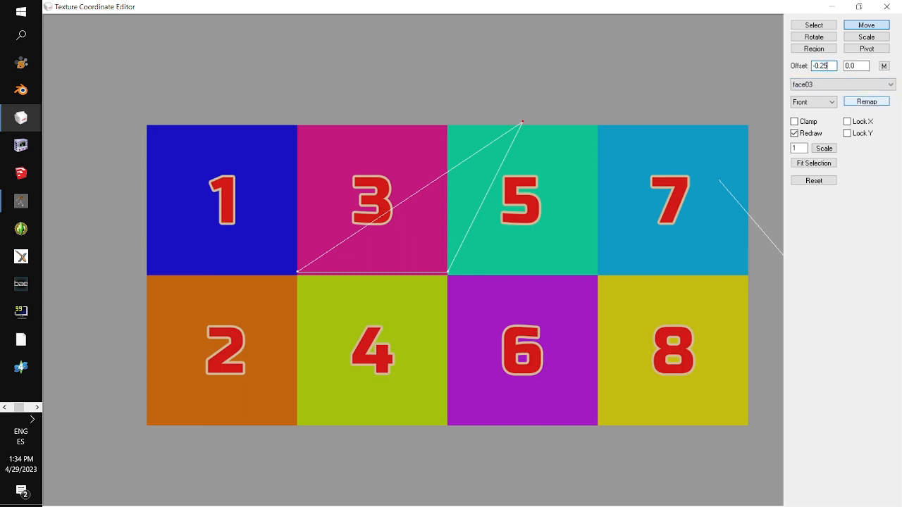
left_click(883, 66)
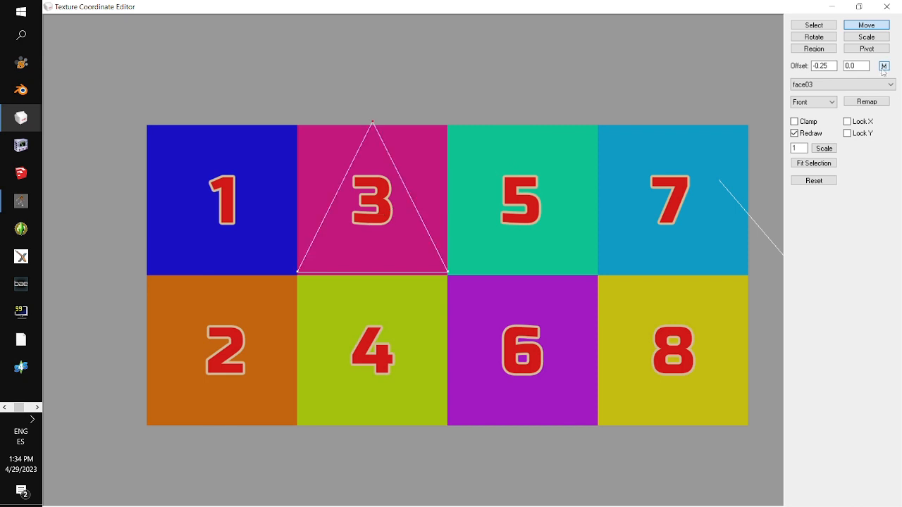
Select all three face03 texture vertices and move them horizontally by 0.25, back onto the number 5 tile.
left_click(812, 28)
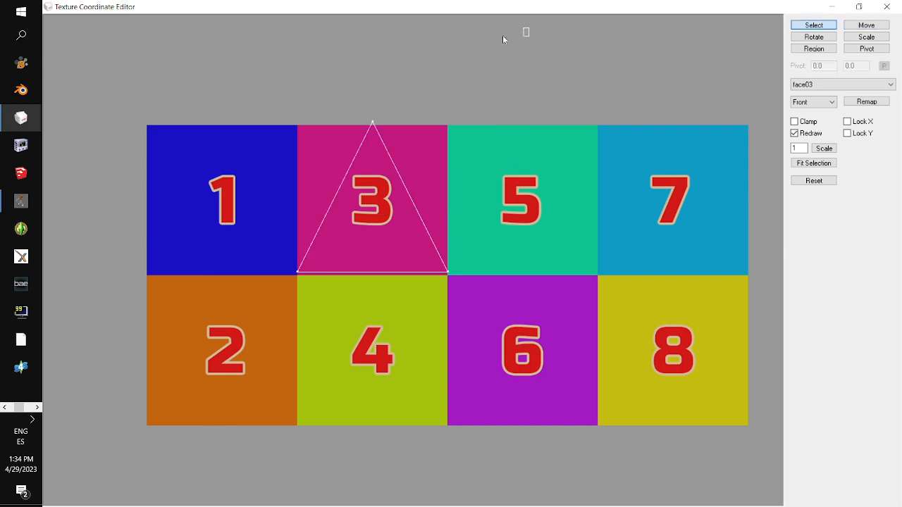
left_click_drag(231, 95, 459, 322)
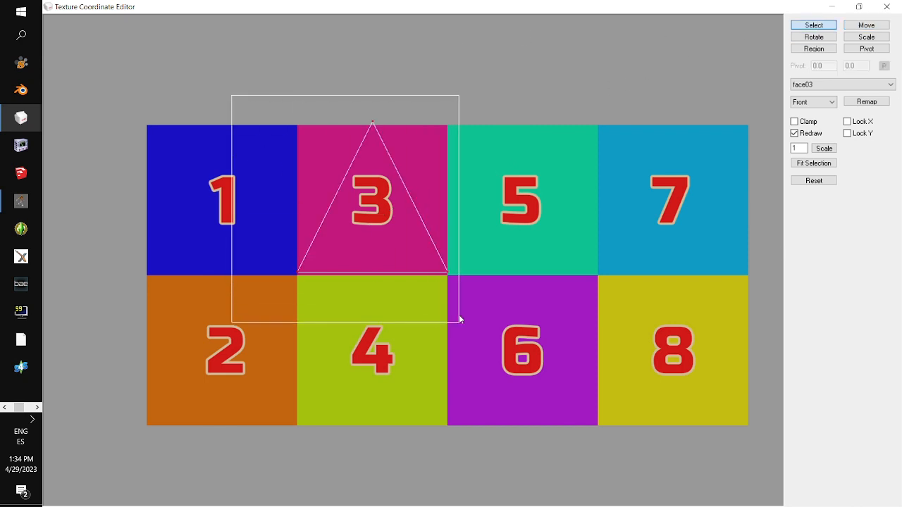
left_click(866, 25)
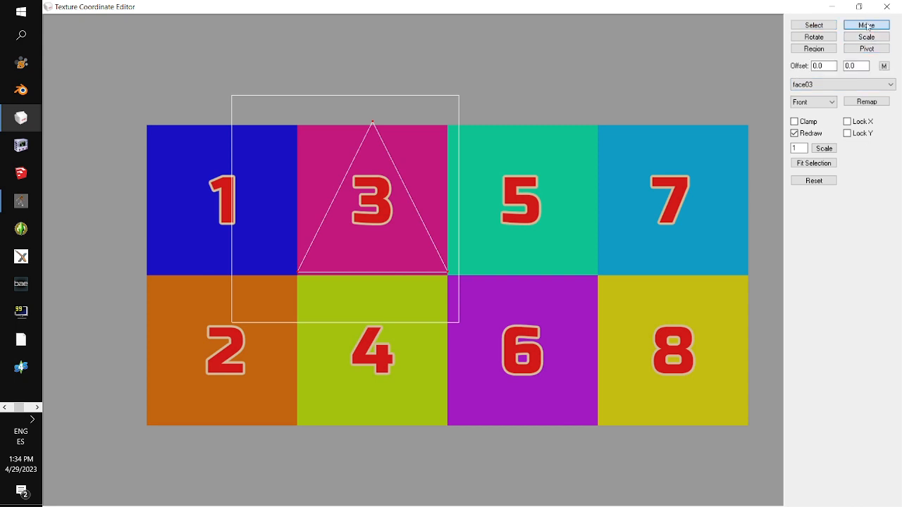
left_click_drag(826, 66, 771, 66)
type("0.")
left_click(884, 66)
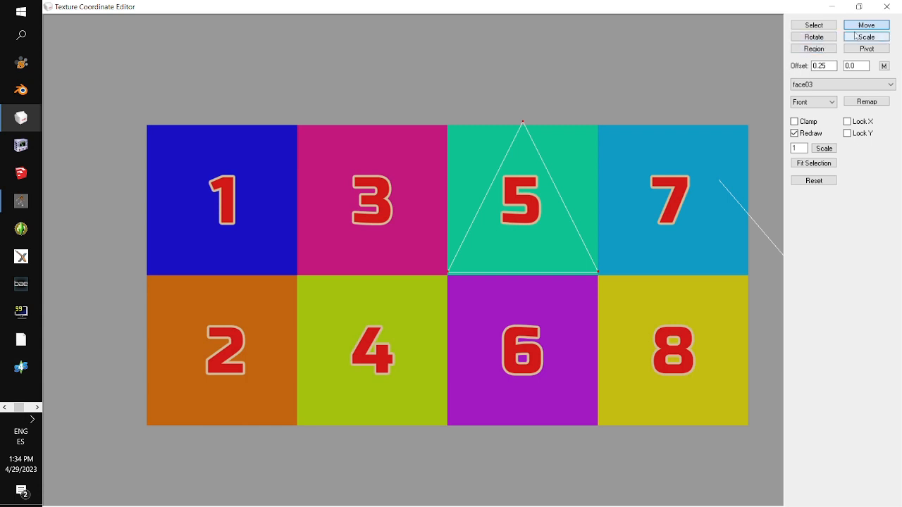
Display the face04 mapping and move its lower-right texture vertex horizontally by an offset of -0.5.
left_click(843, 85)
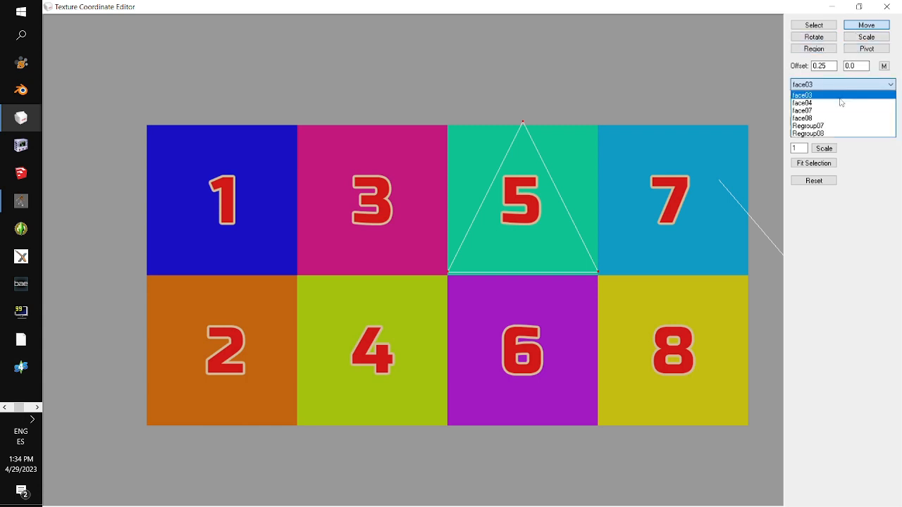
left_click(839, 104)
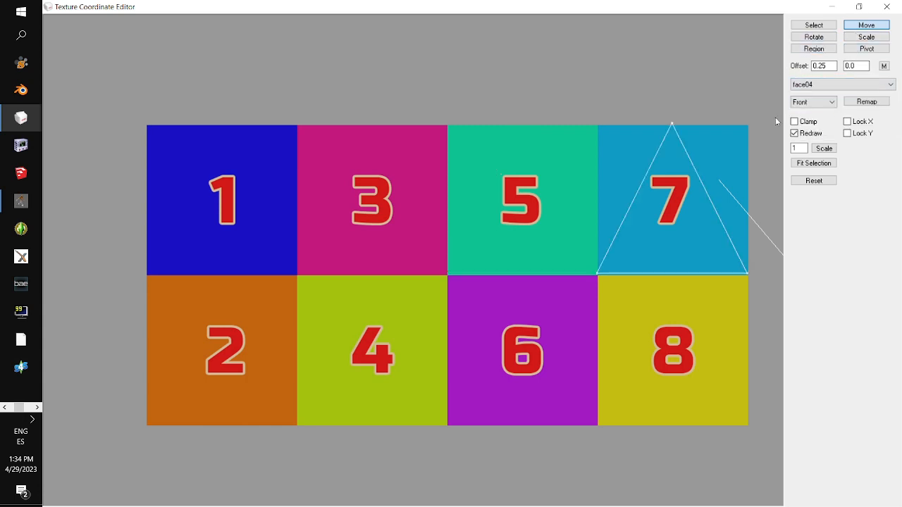
left_click(817, 28)
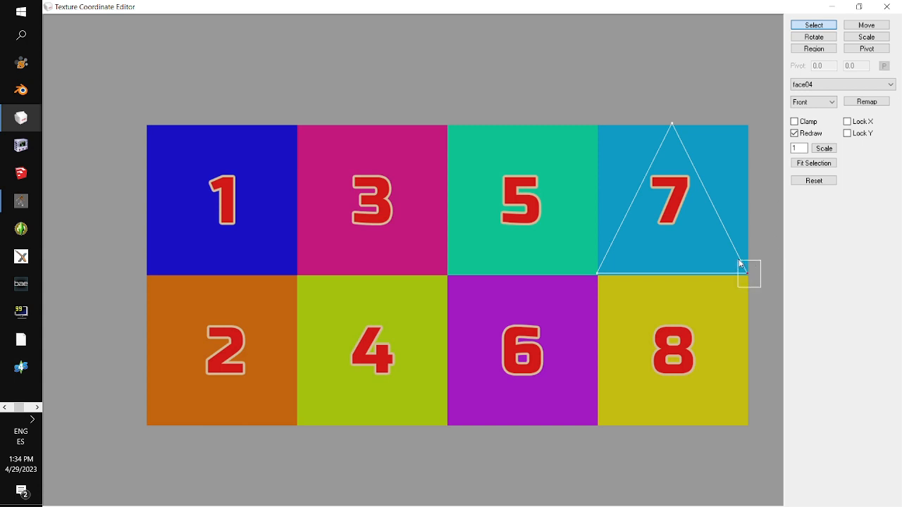
left_click(863, 24)
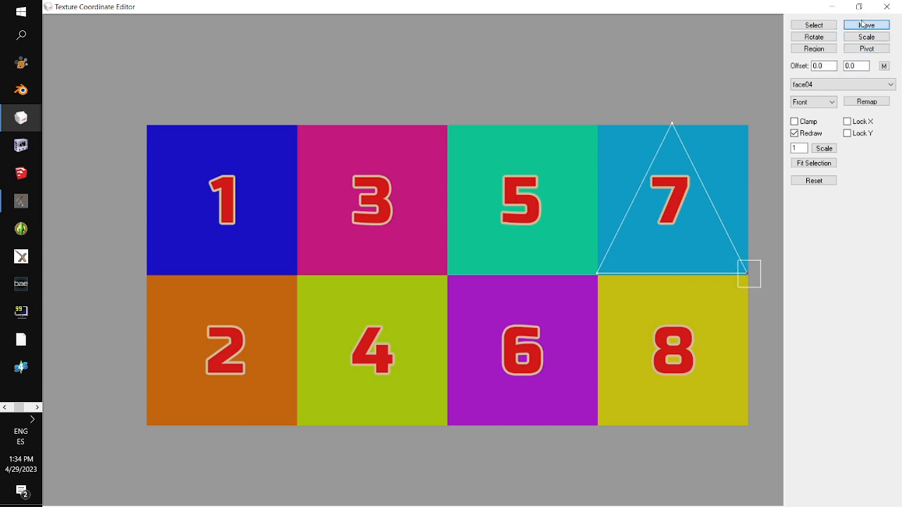
left_click(829, 65)
left_click(885, 66)
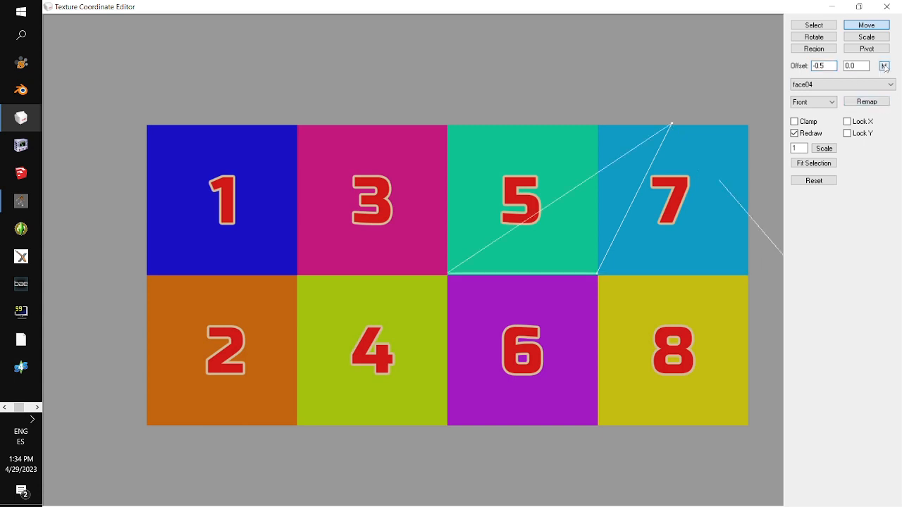
Move the apex texture vertex of the face04 triangle horizontally by an offset of -0.25.
left_click(833, 25)
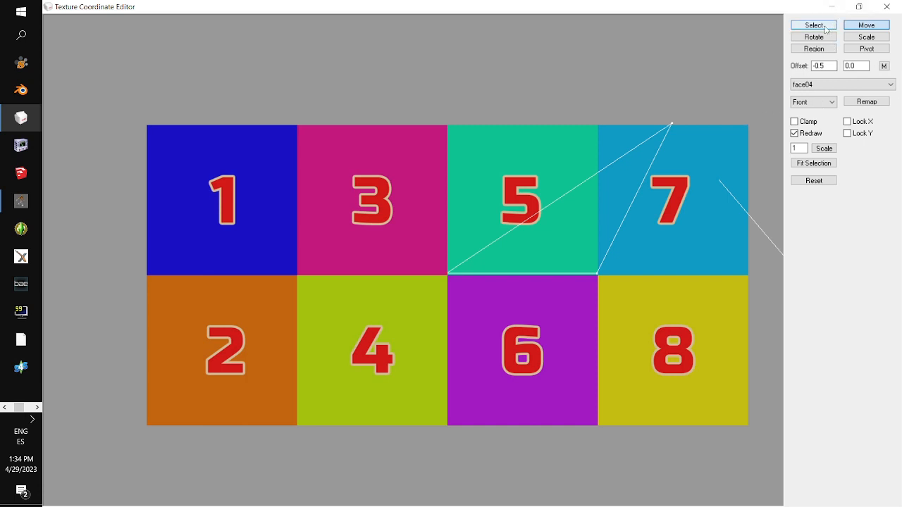
left_click_drag(634, 99, 707, 173)
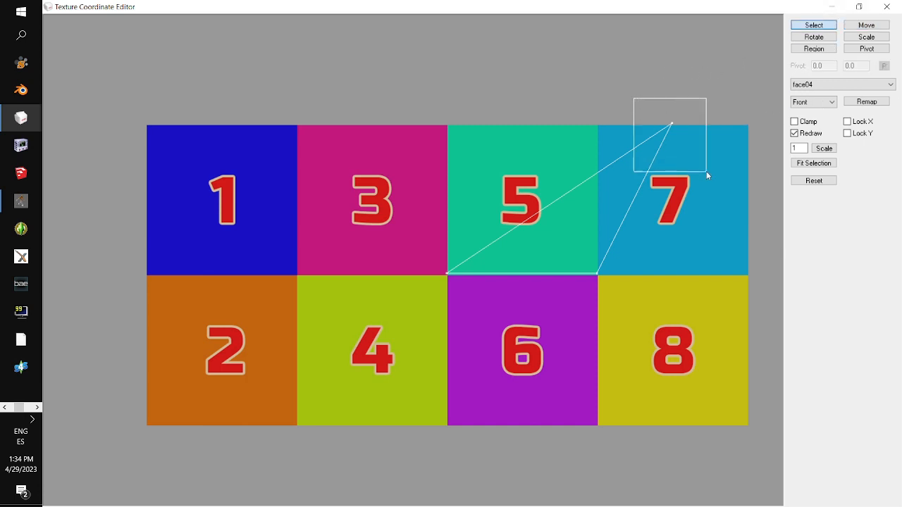
left_click(867, 25)
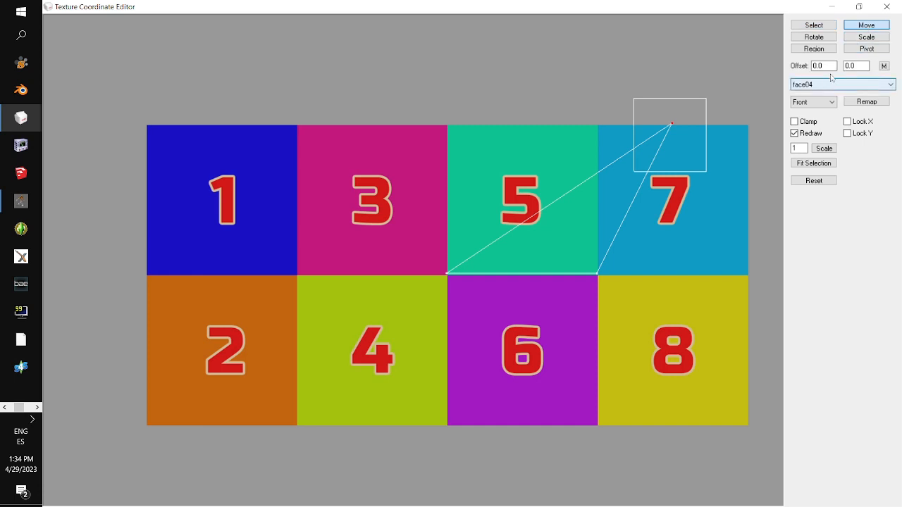
type("-")
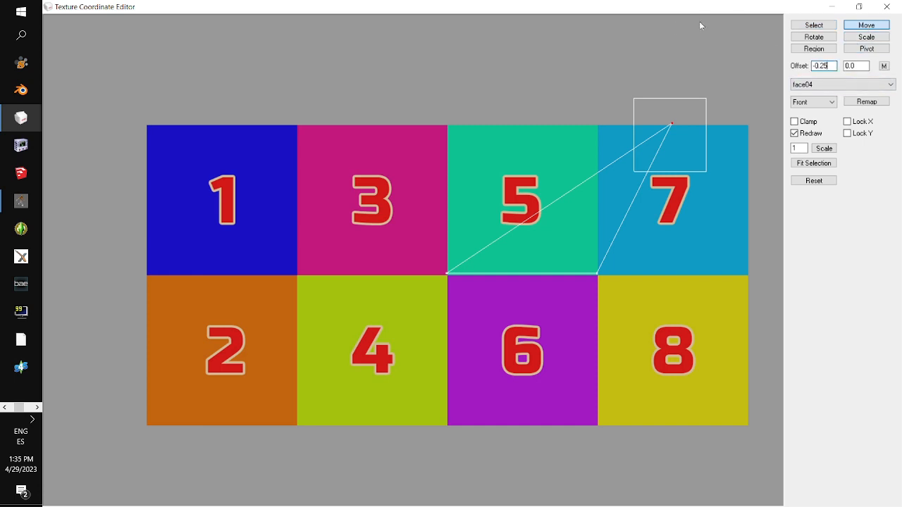
left_click(884, 66)
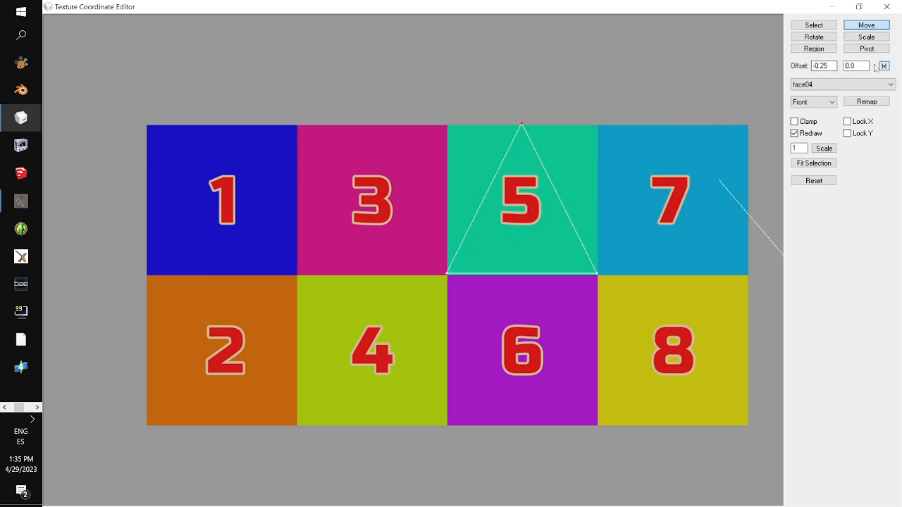
Select all three face04 texture vertices, move them horizontally by 0.25 back onto the number 7 tile, and close the texture editor.
left_click(825, 26)
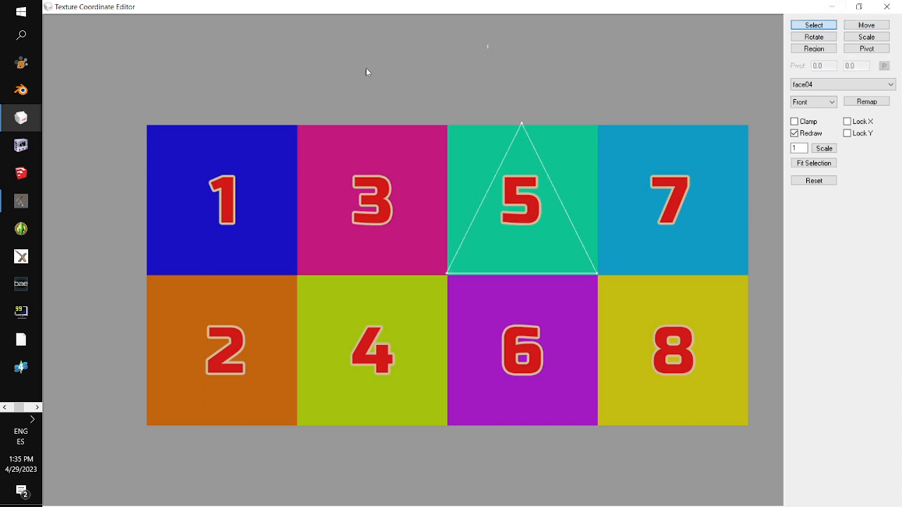
left_click_drag(365, 68, 615, 344)
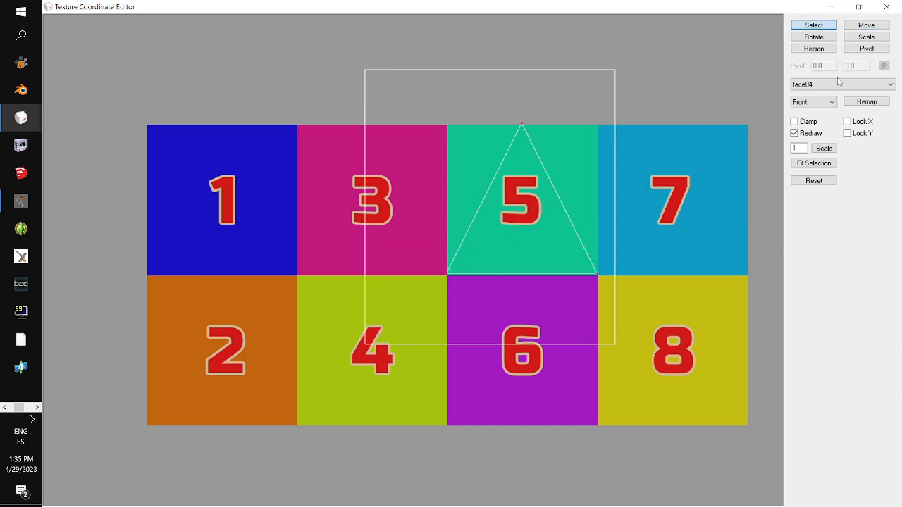
left_click(867, 25)
left_click_drag(828, 65, 676, 62)
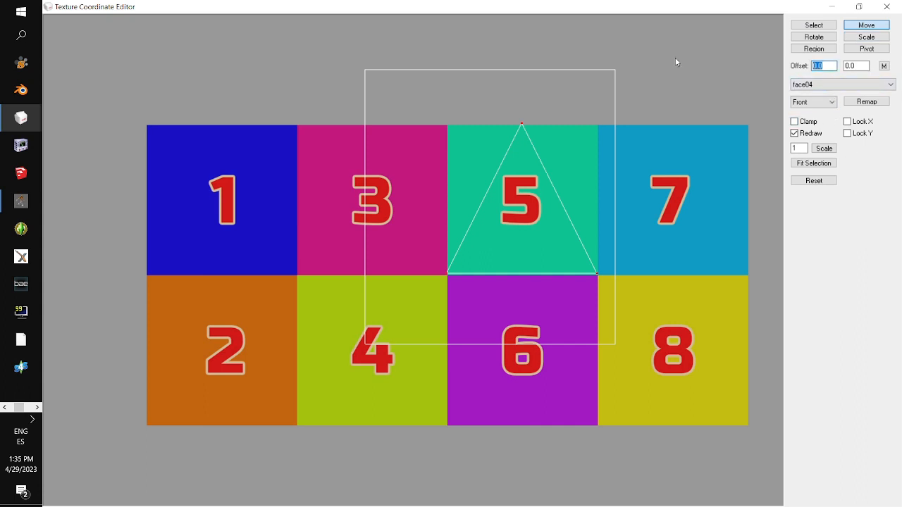
type("0.")
key("BackSpace")
type("25")
left_click(884, 67)
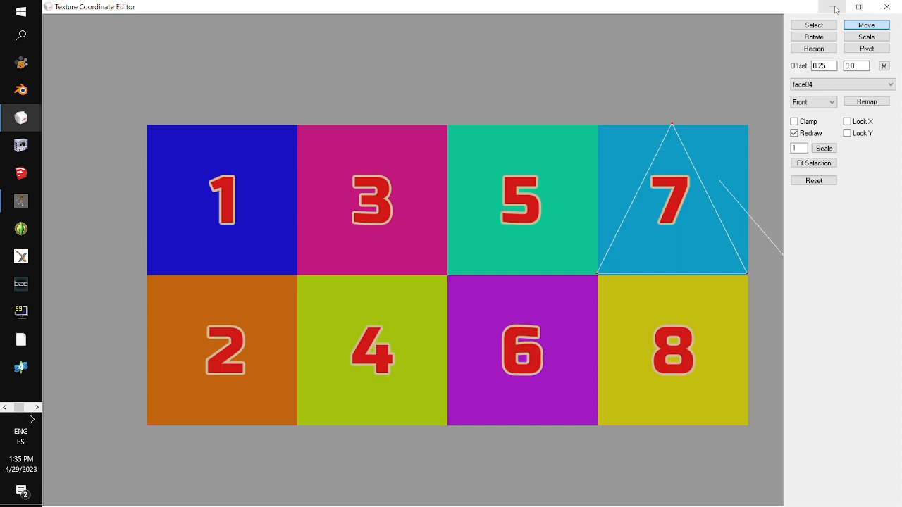
left_click(886, 7)
left_click_drag(692, 340, 606, 400)
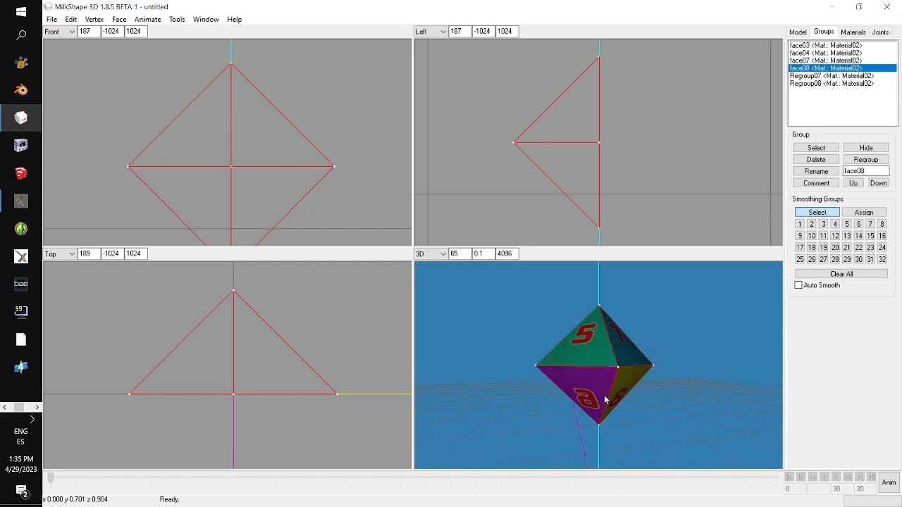
Display the face07 mapping in the Texture Coordinate Editor and move its upper-right texture vertex horizontally by an offset of -0.5.
left_click(203, 21)
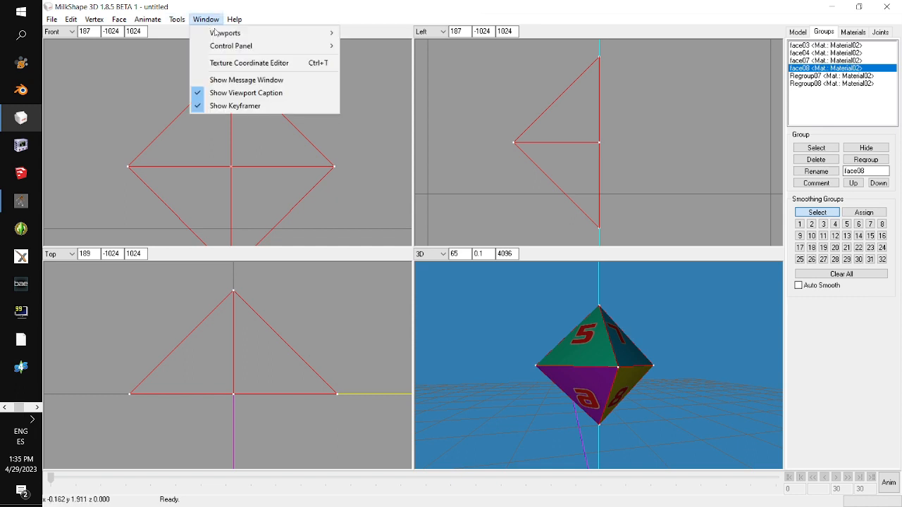
left_click(265, 63)
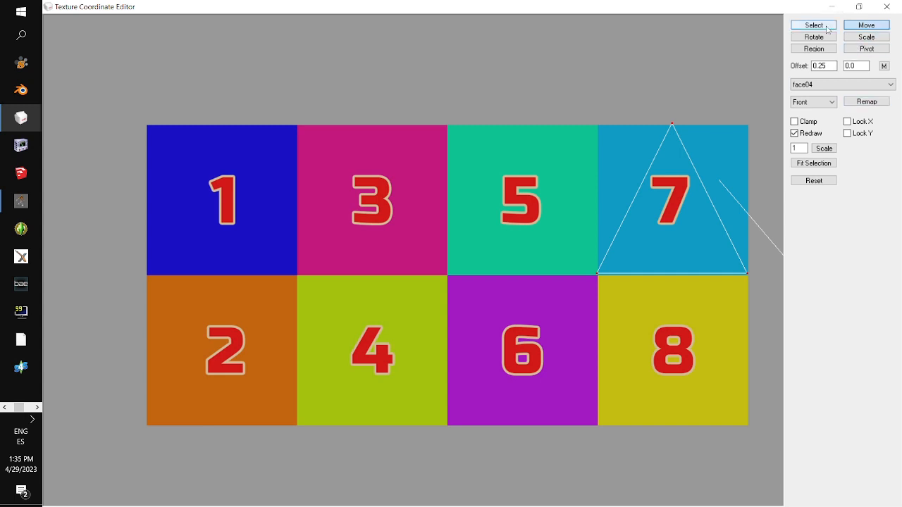
left_click(836, 85)
left_click(825, 115)
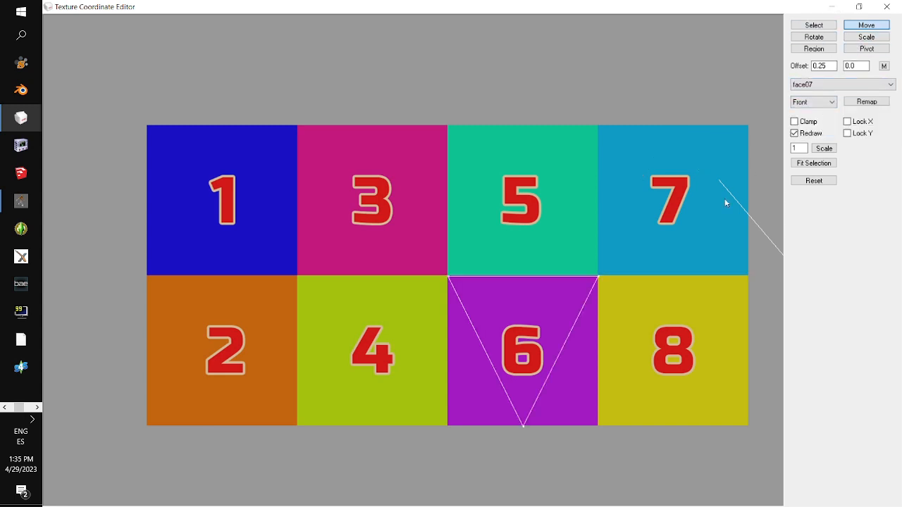
left_click(814, 24)
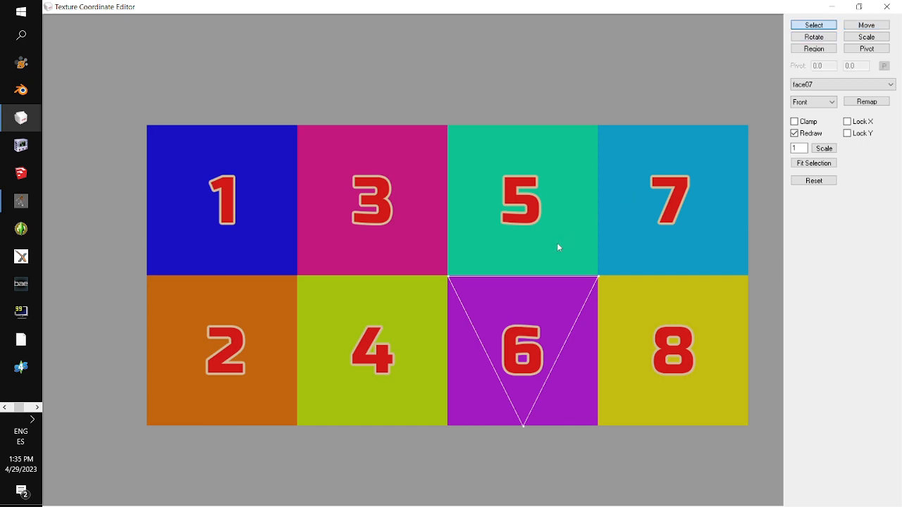
left_click_drag(556, 243, 638, 328)
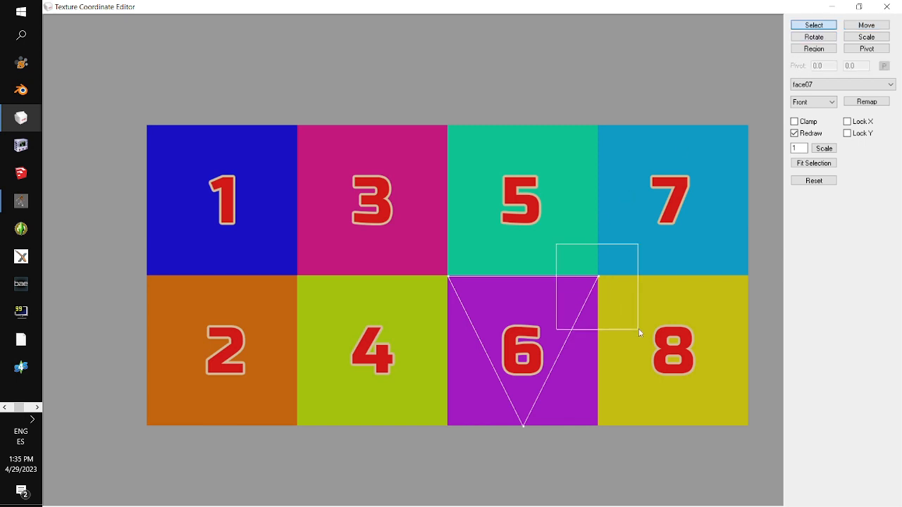
left_click(866, 25)
double_click(825, 65)
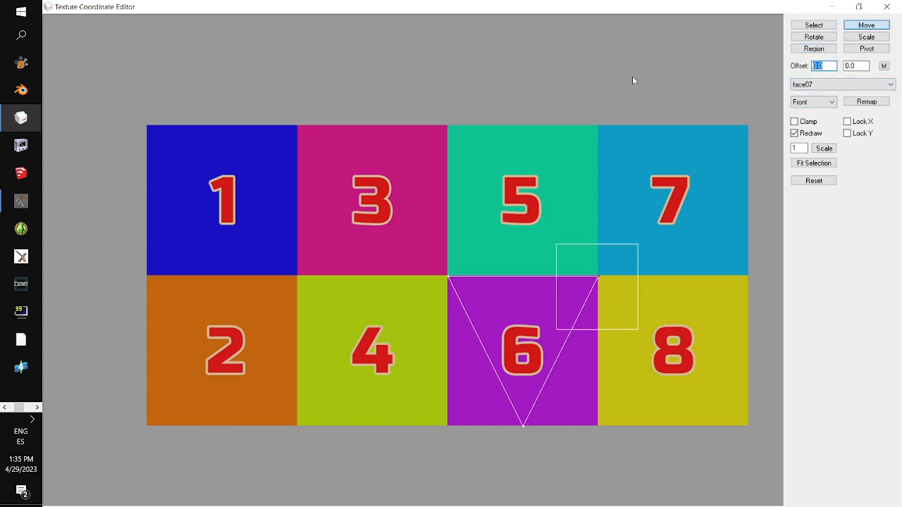
type("-")
left_click(882, 65)
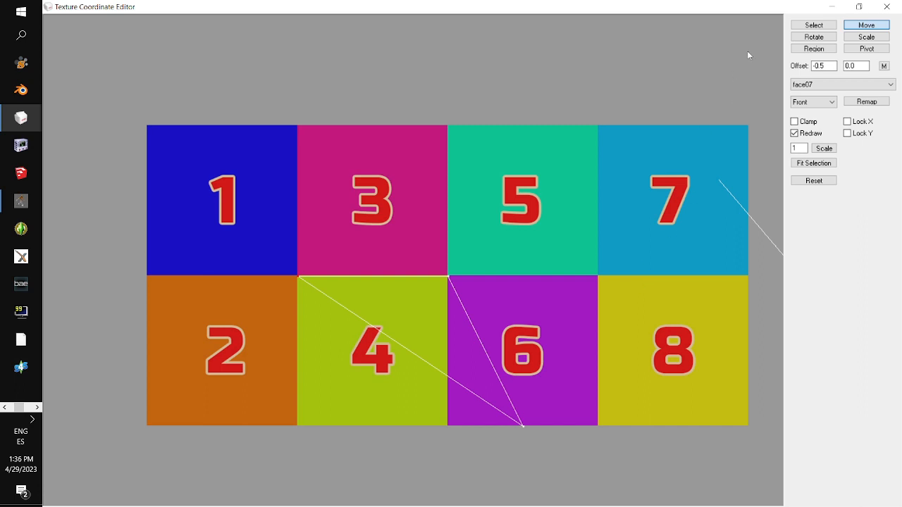
Move the bottom apex texture vertex of the face07 triangle horizontally by an offset of -0.25.
left_click(814, 24)
left_click_drag(472, 382, 602, 420)
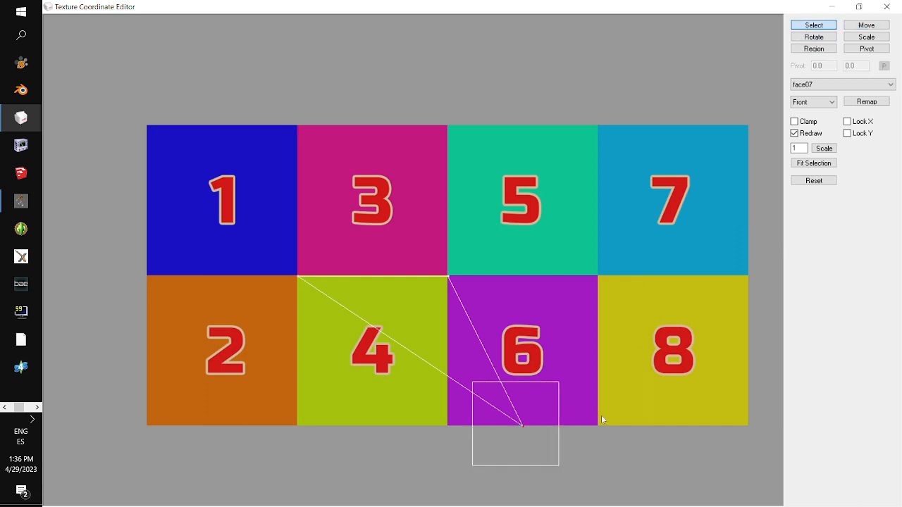
left_click(866, 24)
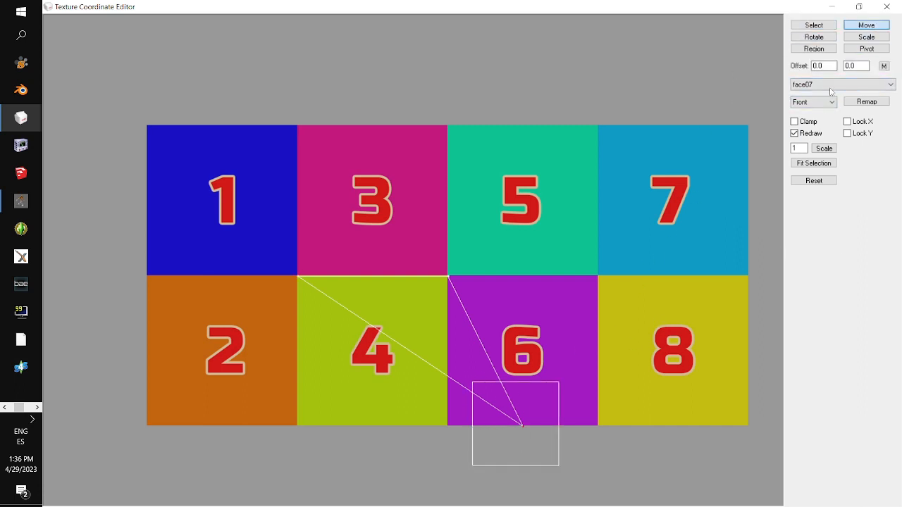
double_click(823, 65)
type("-0")
left_click(883, 66)
Select all three face07 texture vertices and try to move them horizontally by 0.5.
left_click(813, 25)
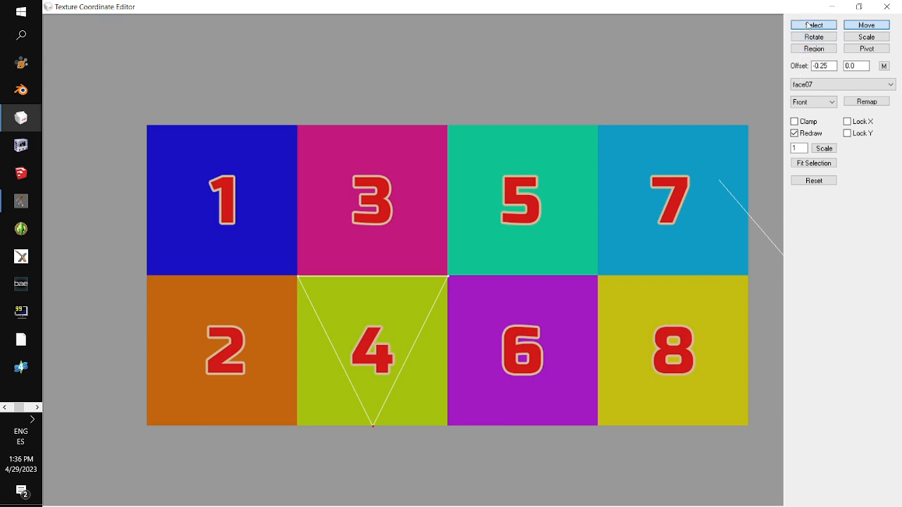
left_click_drag(241, 211, 519, 482)
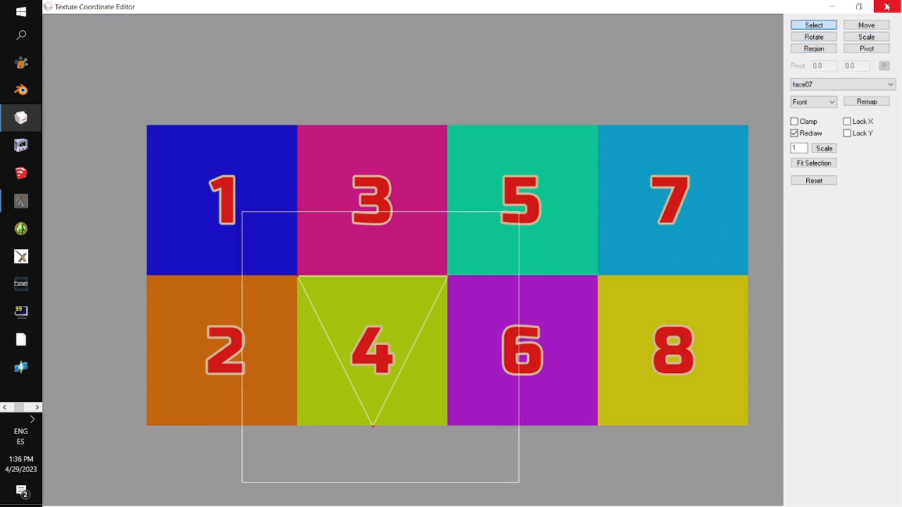
left_click(866, 25)
key("shift+Tab")
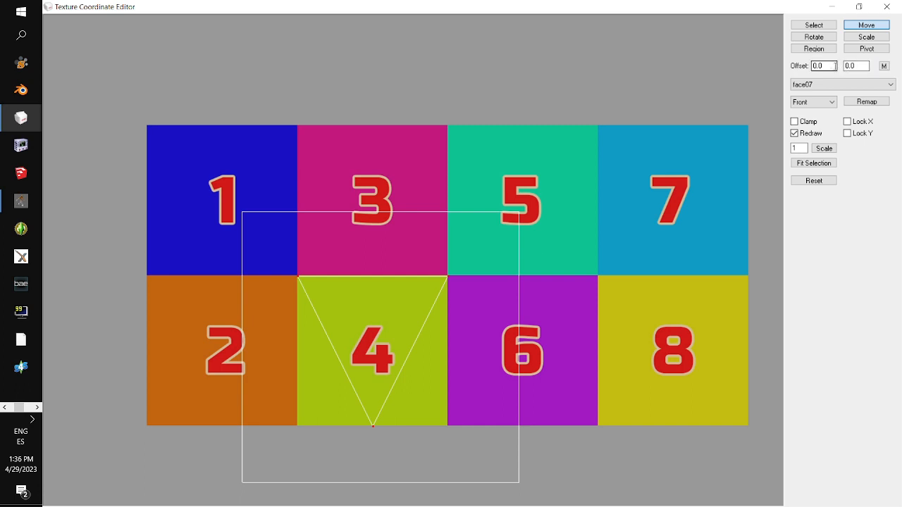
type("0")
left_click(884, 66)
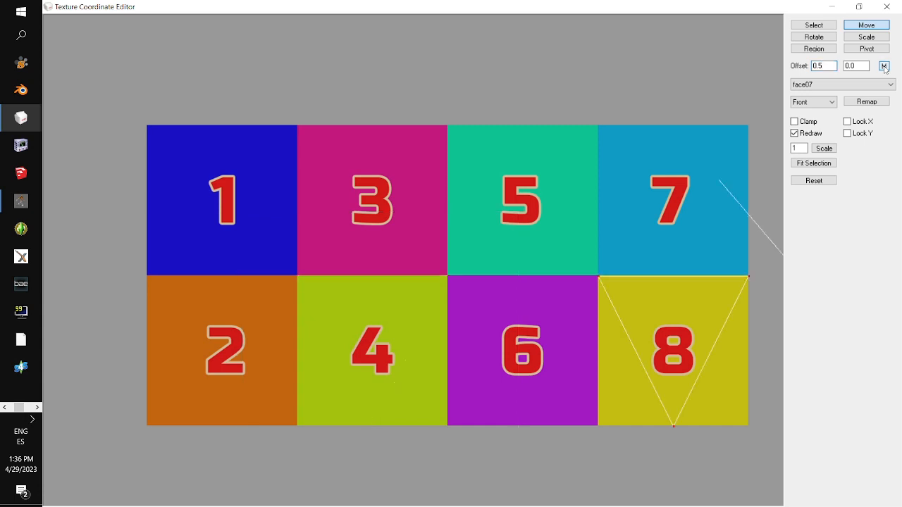
Undo the 0.5 move and move the selected face07 vertices horizontally by 0.25, back onto the number 6 tile.
left_click(805, 184)
left_click(817, 67)
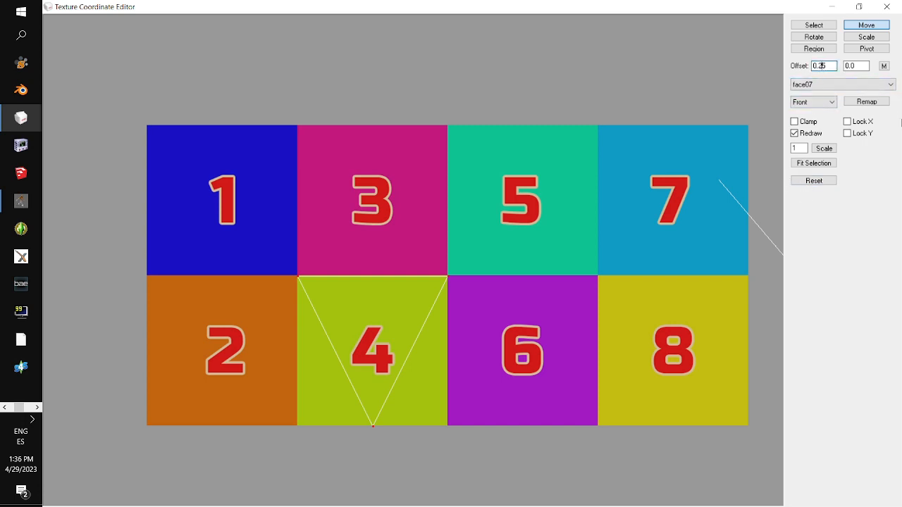
left_click(884, 66)
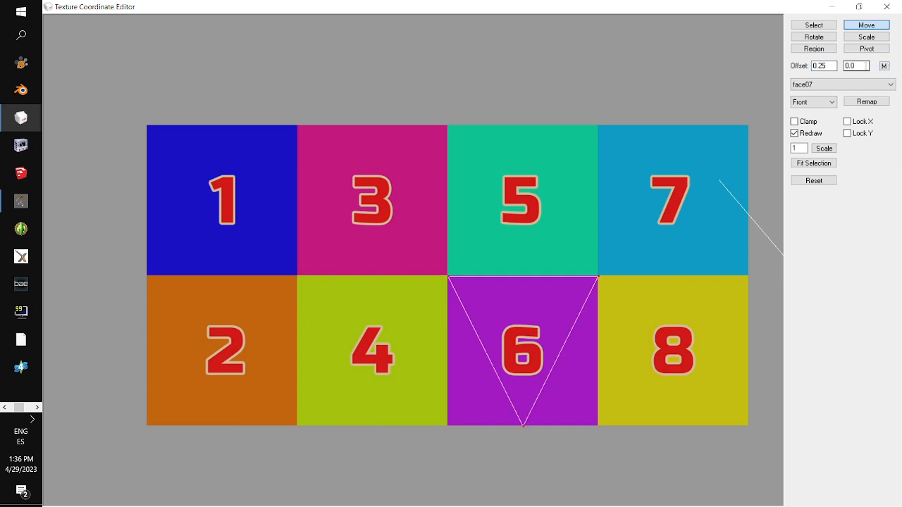
Display the face08 mapping and move its upper-right texture vertex horizontally by an offset of -0.5.
left_click(849, 85)
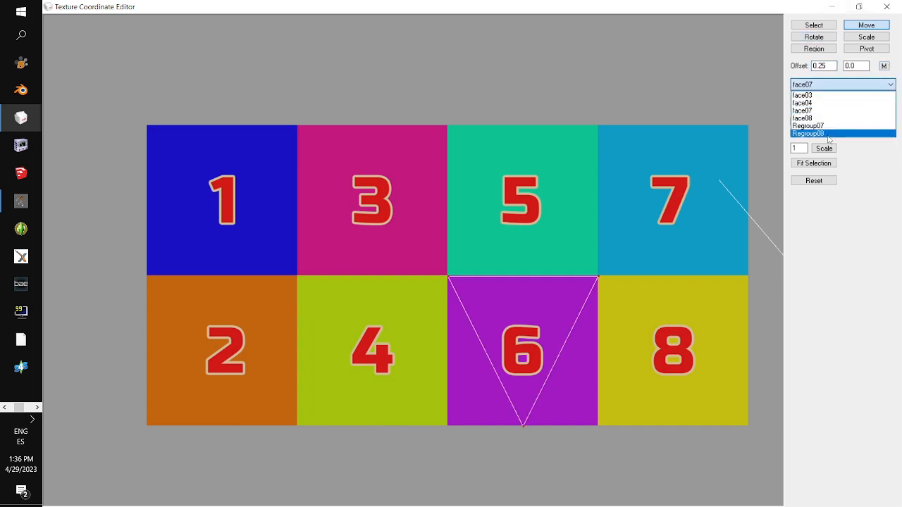
left_click(820, 119)
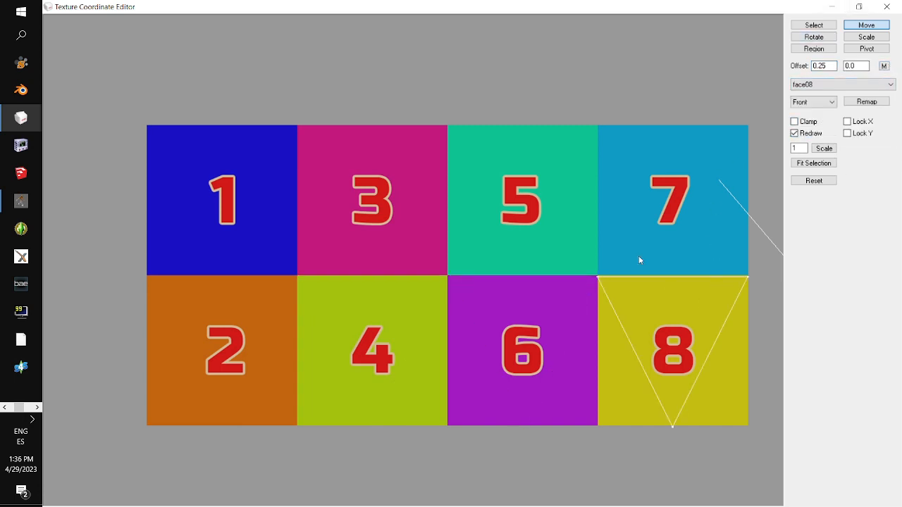
left_click(814, 24)
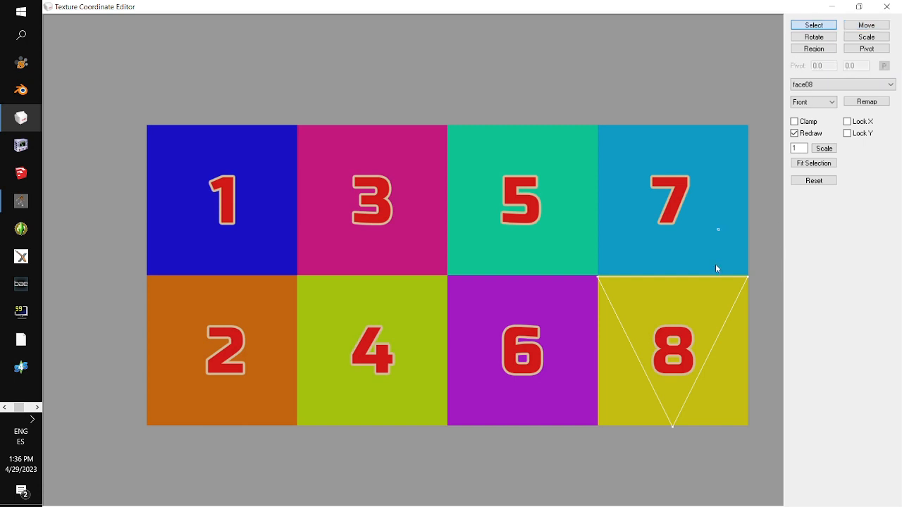
left_click_drag(716, 265, 779, 316)
left_click(877, 25)
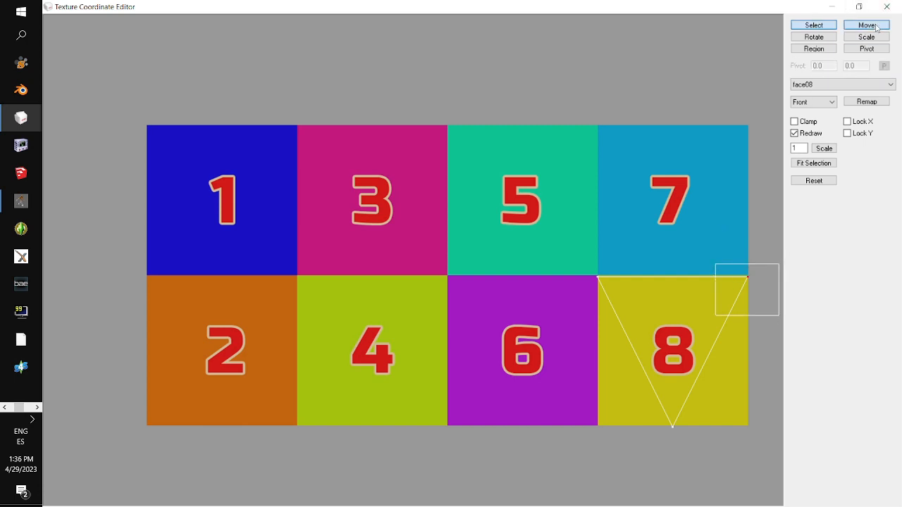
left_click(830, 64)
double_click(831, 64)
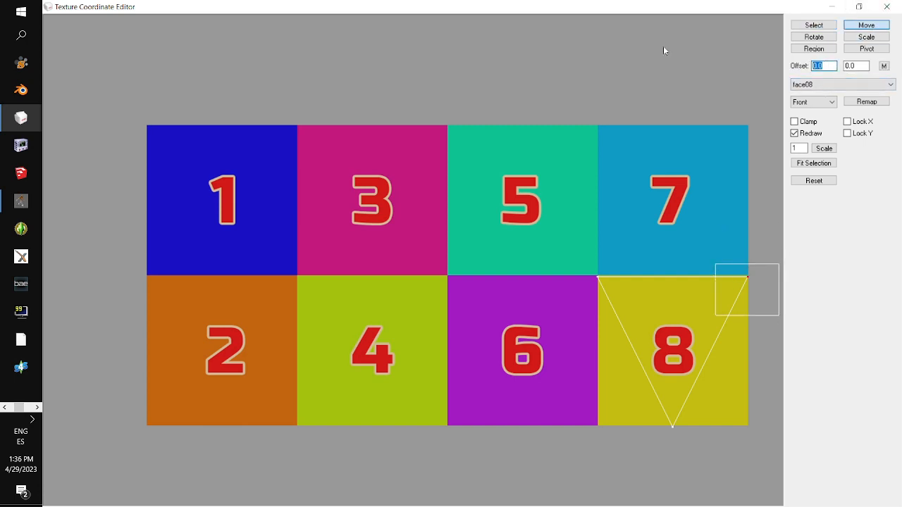
type("0.")
double_click(812, 65)
type("-0.5")
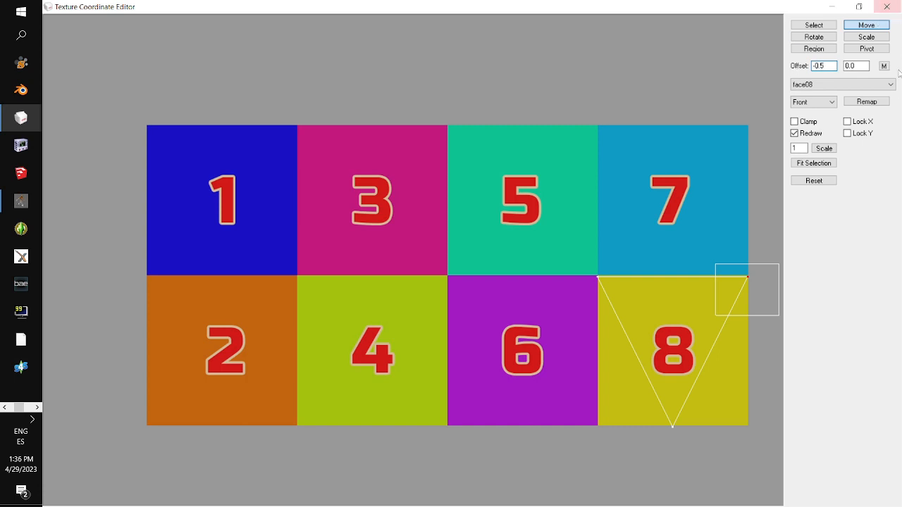
left_click(884, 65)
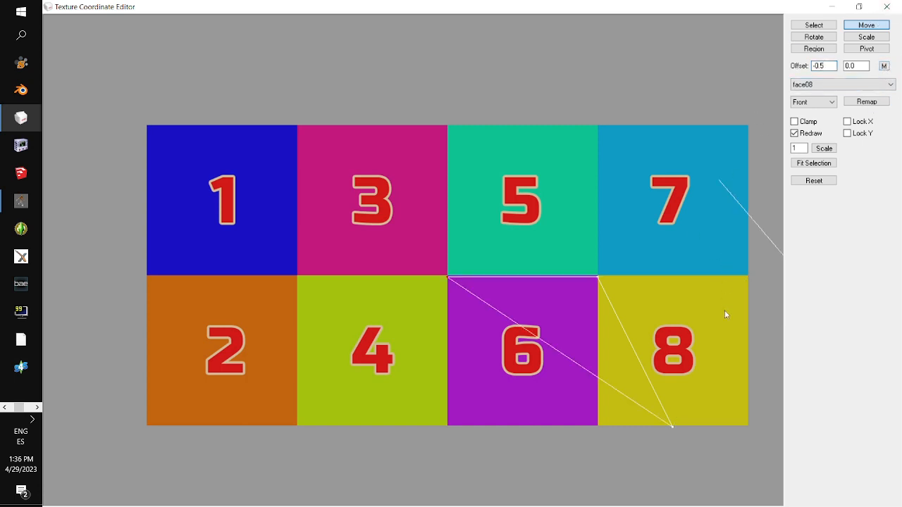
Move the bottom apex texture vertex of the face08 triangle horizontally by an offset of -0.25.
left_click(814, 25)
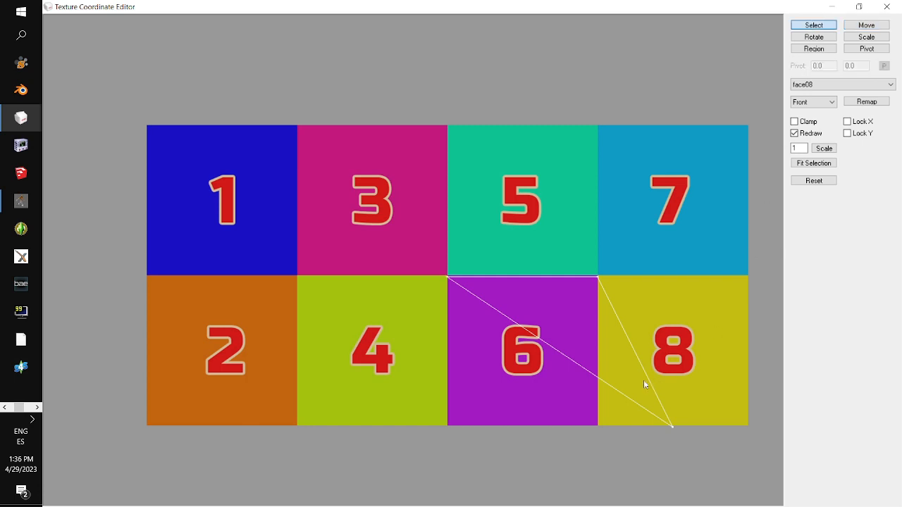
left_click_drag(640, 382, 691, 455)
left_click(867, 25)
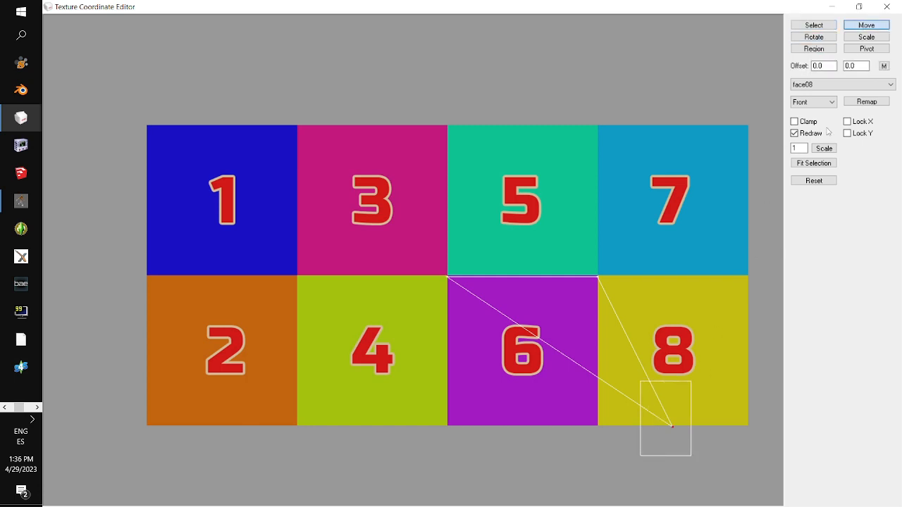
left_click_drag(830, 65, 679, 49)
type("-0")
left_click(884, 65)
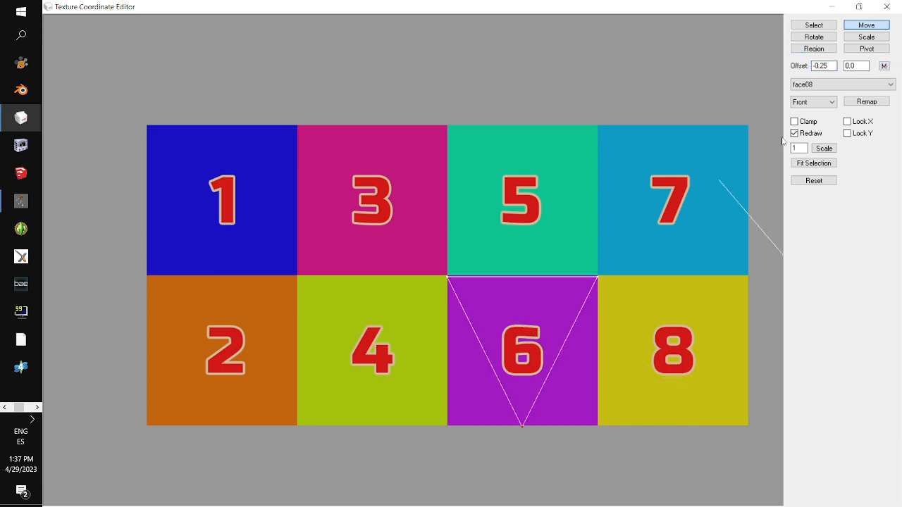
left_click(662, 307)
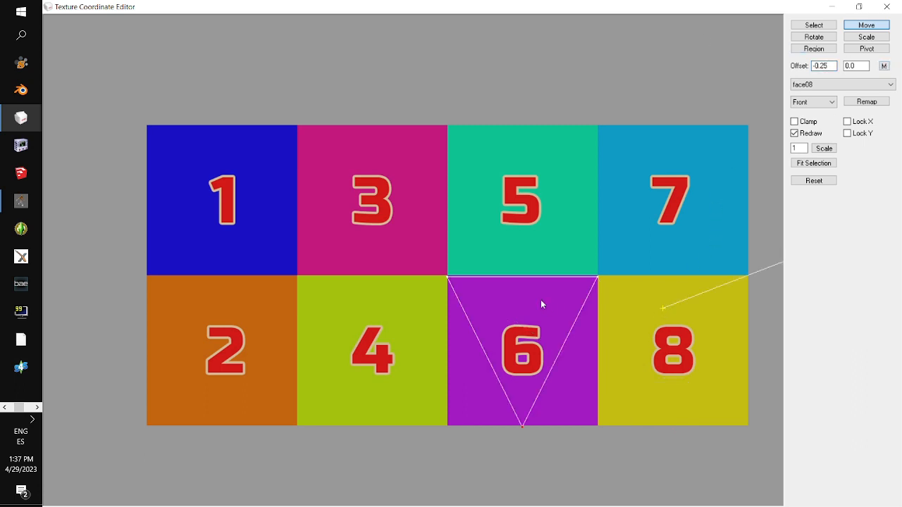
Select all three face08 texture vertices, move them horizontally by 0.25 back onto the number 8 tile, and close the texture editor.
left_click(814, 25)
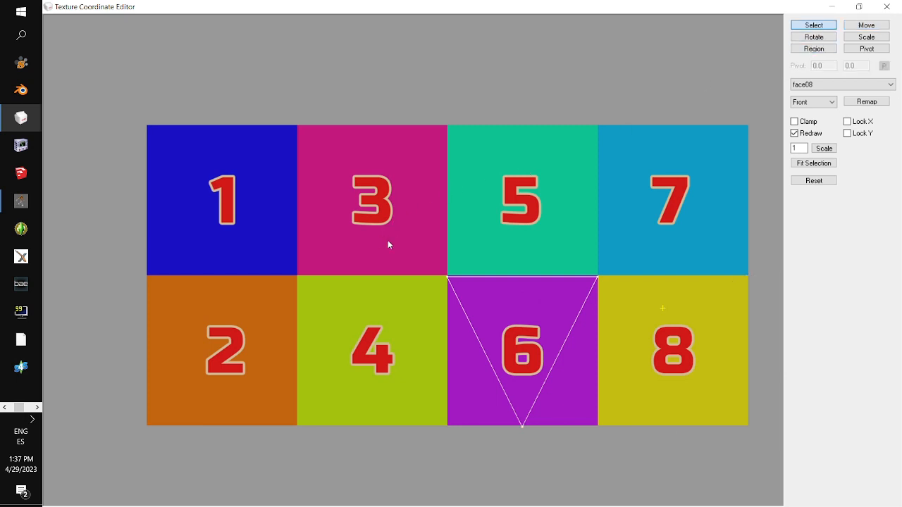
left_click_drag(384, 239, 607, 487)
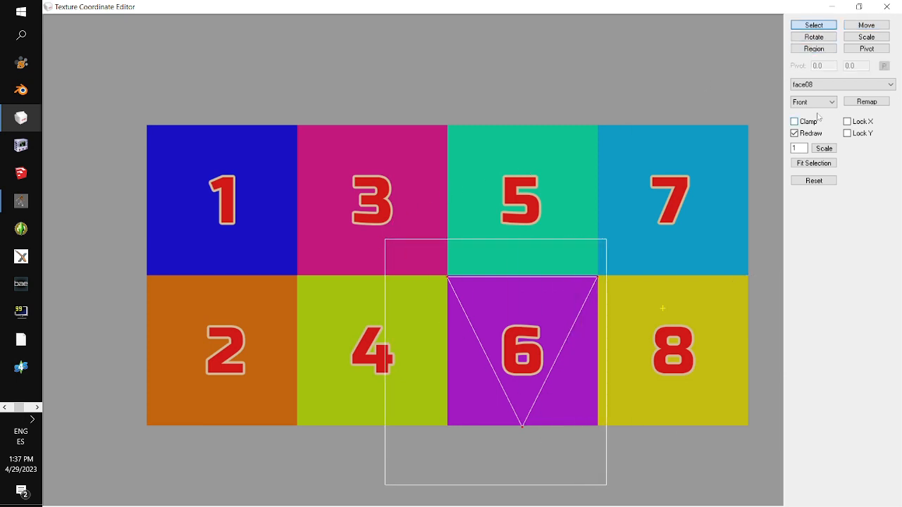
left_click(868, 27)
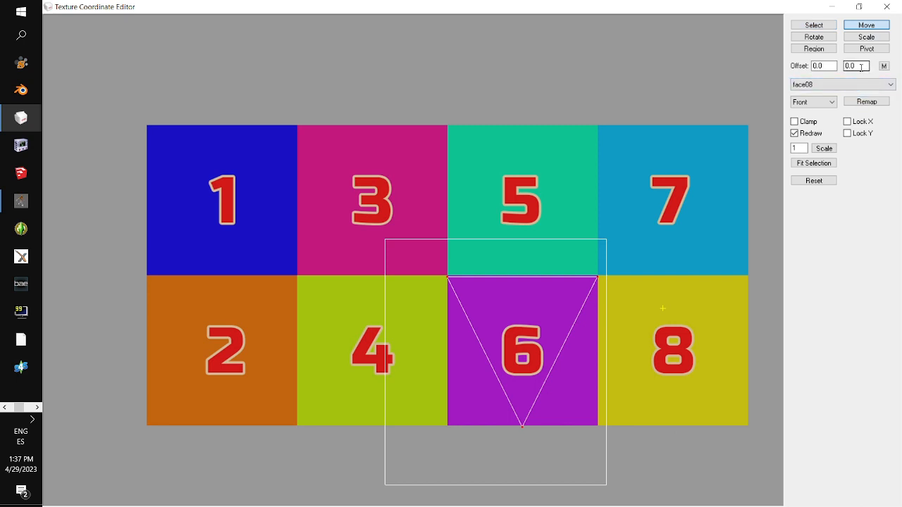
double_click(818, 65)
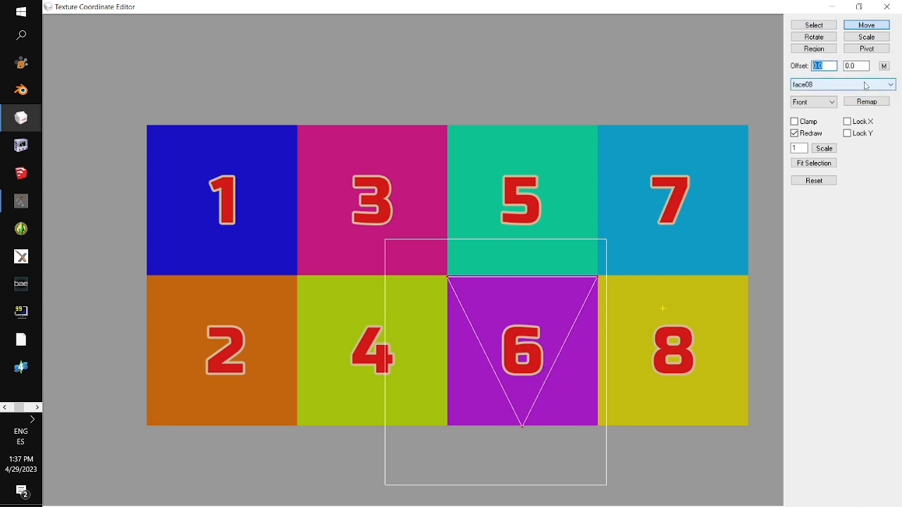
type("0")
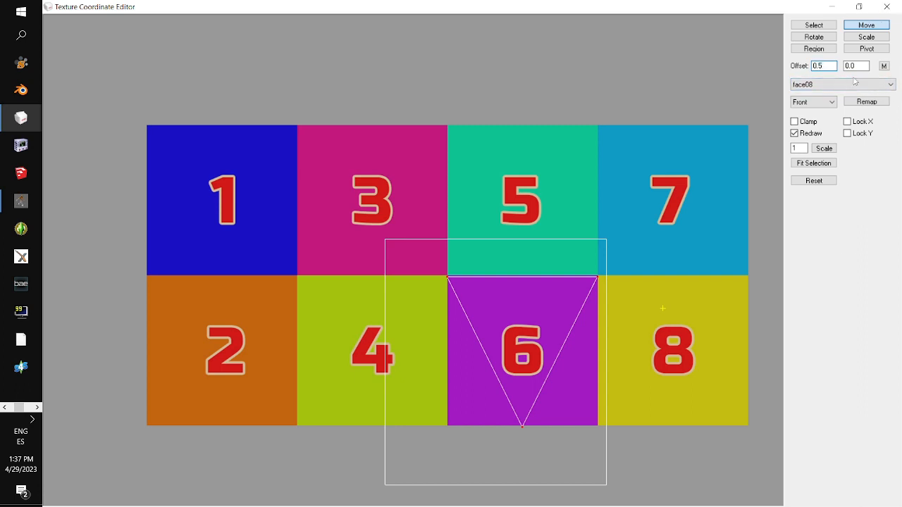
type(".25")
left_click(883, 66)
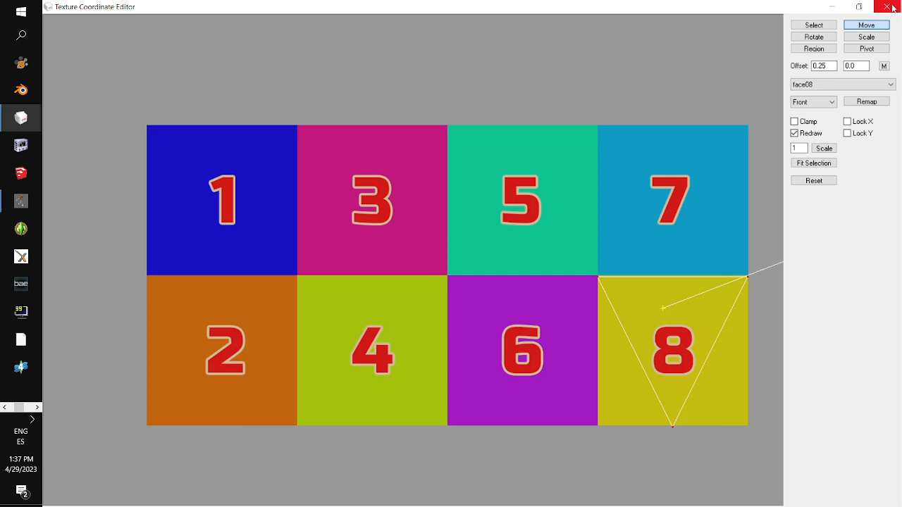
left_click(887, 7)
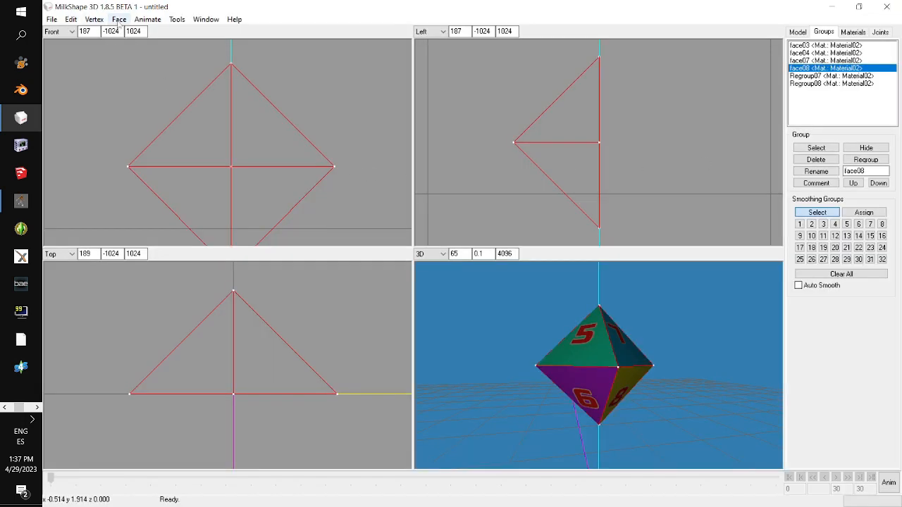
Unhide all hidden faces of the die and clear the current selection.
left_click(72, 19)
left_click(122, 166)
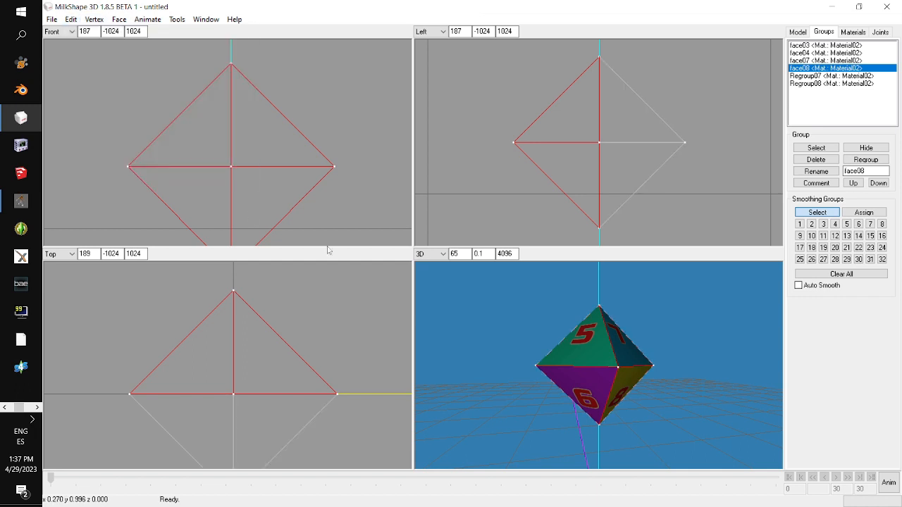
left_click(71, 19)
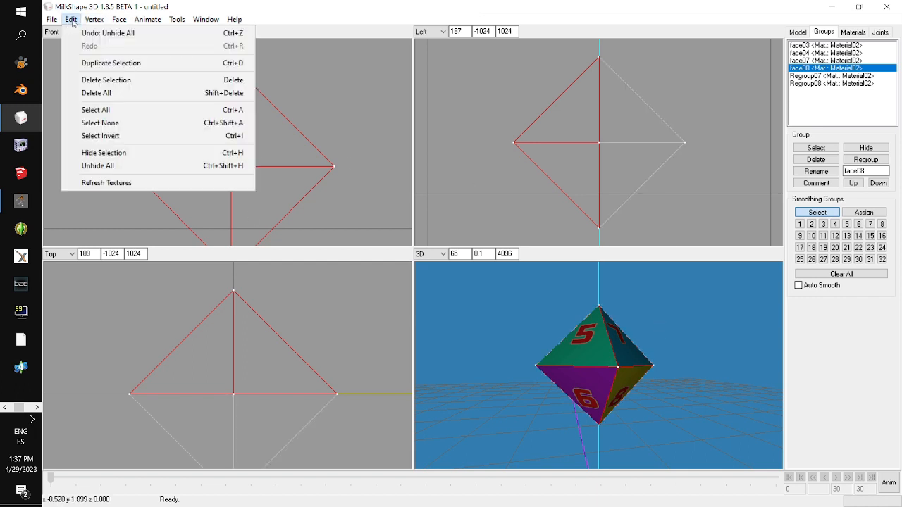
left_click(133, 124)
Select the Regroup07, face03 and face04 groups and regroup the die's four upper faces into one group.
left_click(845, 76)
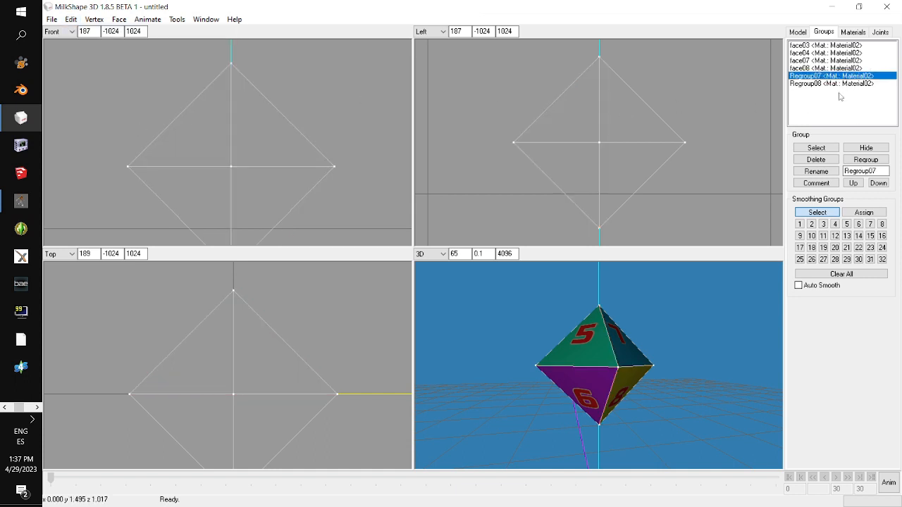
left_click(816, 147)
left_click(833, 46)
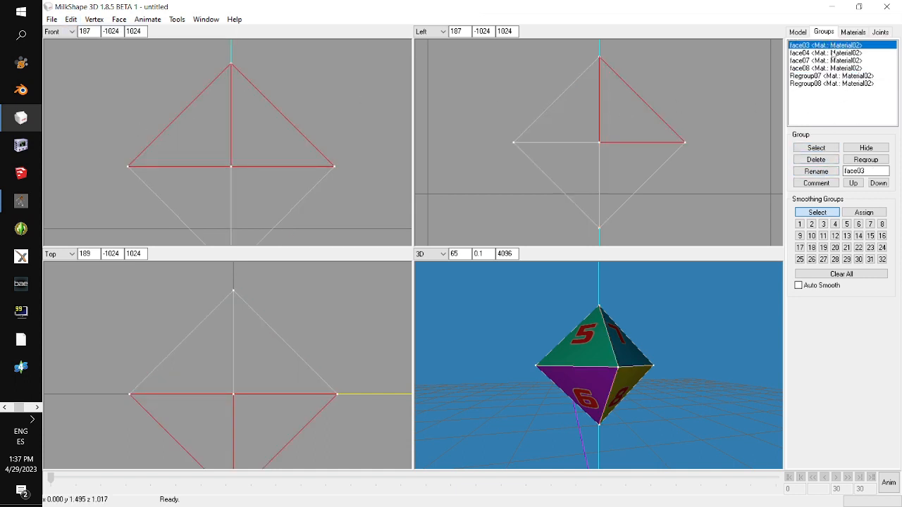
left_click(816, 148)
left_click(836, 53)
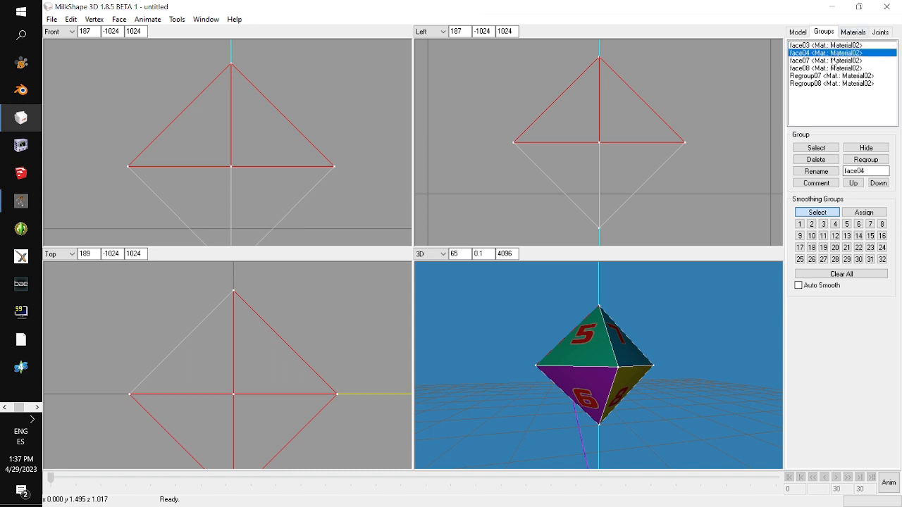
left_click(818, 149)
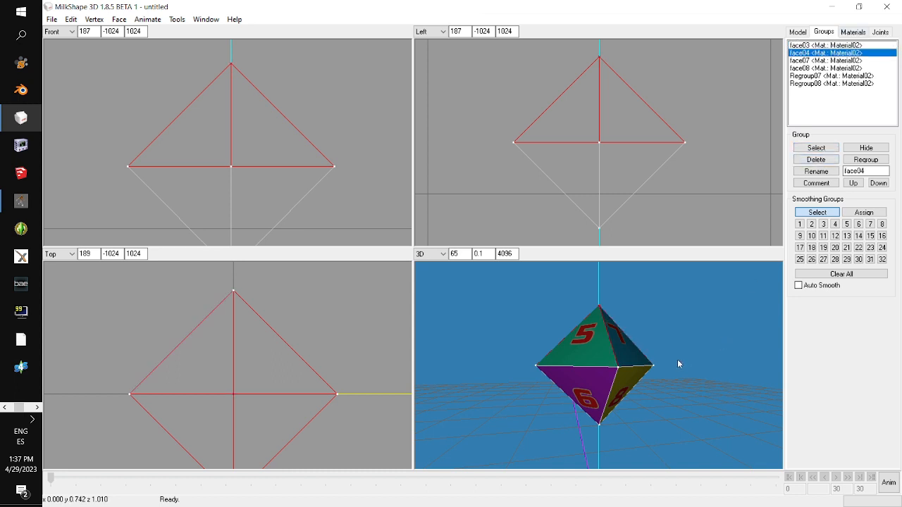
left_click_drag(677, 361, 613, 370)
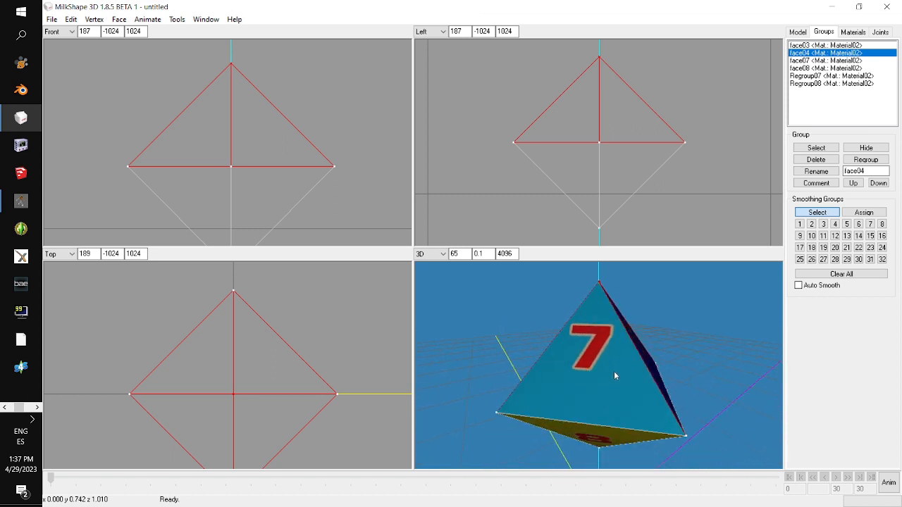
left_click(865, 160)
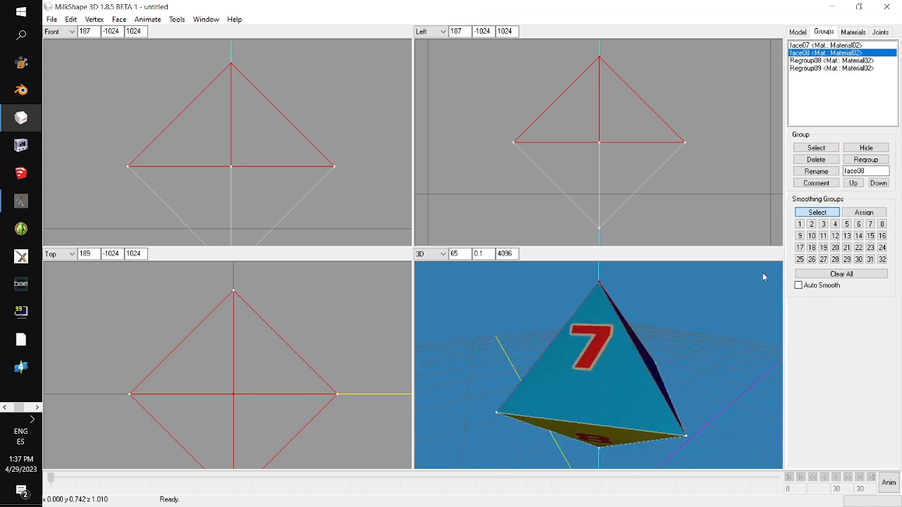
Hide the combined upper group, then select face07, face08 and Regroup08 and regroup the four lower faces into one group.
left_click(828, 68)
left_click(867, 149)
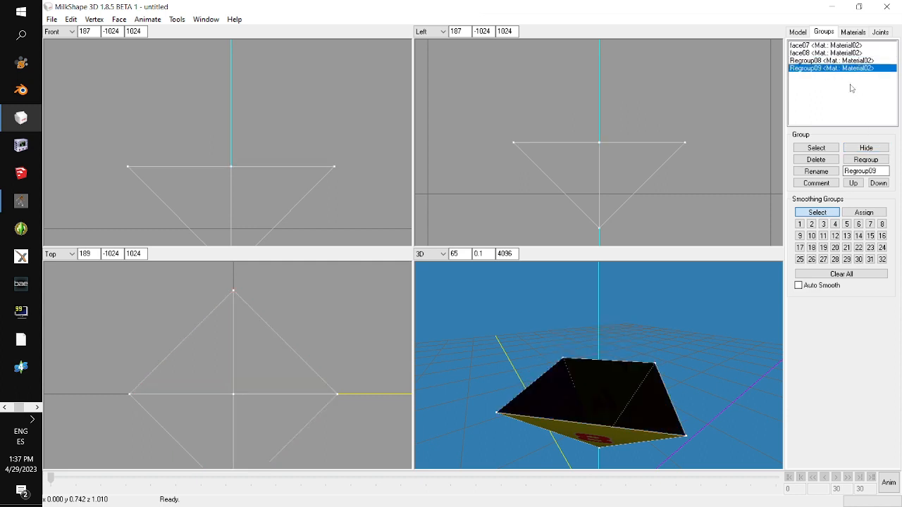
left_click(843, 45)
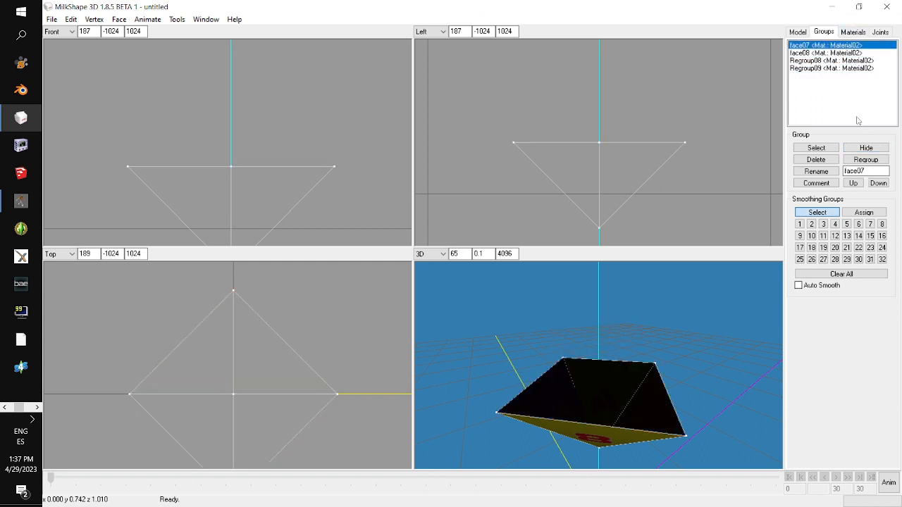
left_click(816, 148)
left_click(825, 53)
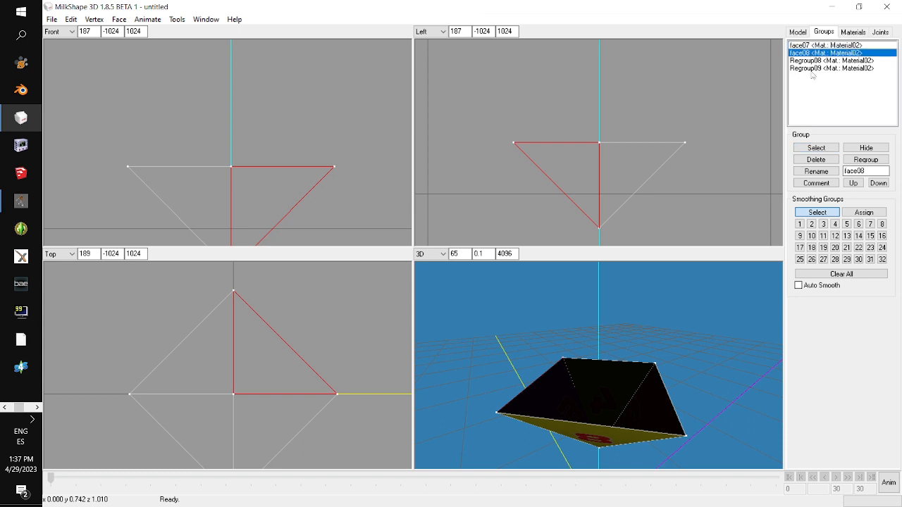
left_click(816, 147)
left_click(832, 61)
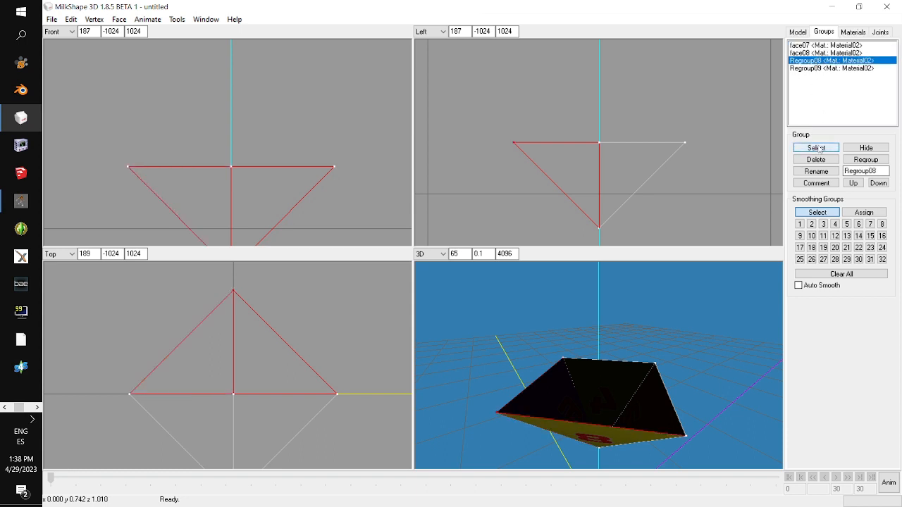
left_click(816, 147)
left_click(866, 159)
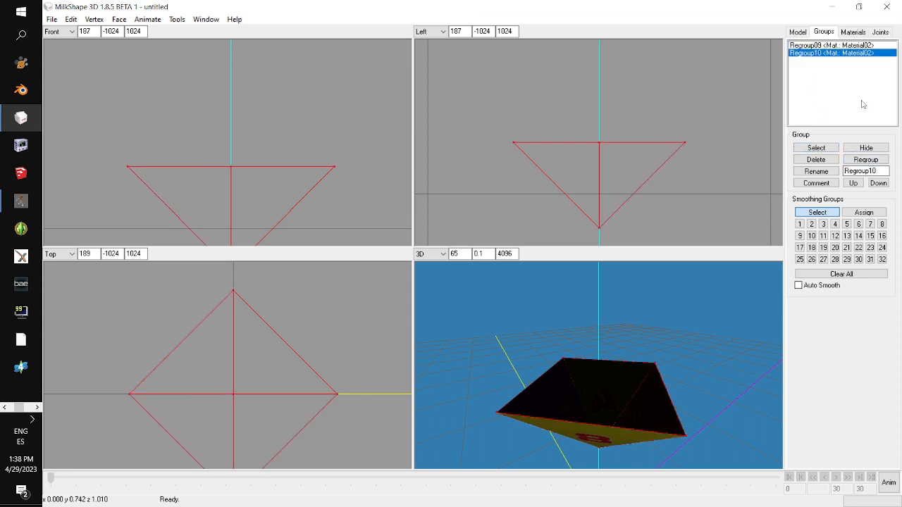
Show the hidden upper group again and select it together with the lower half of the die.
left_click(825, 46)
left_click(865, 148)
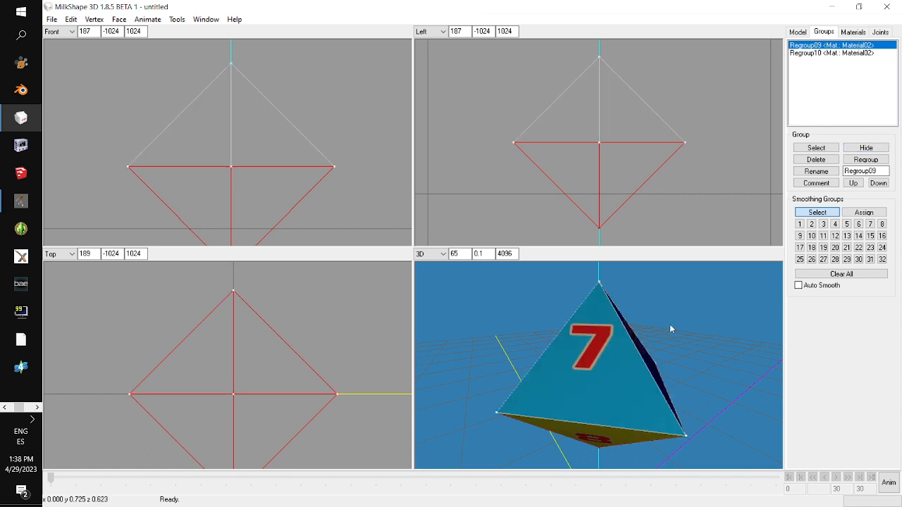
left_click_drag(670, 325, 687, 312)
left_click(806, 150)
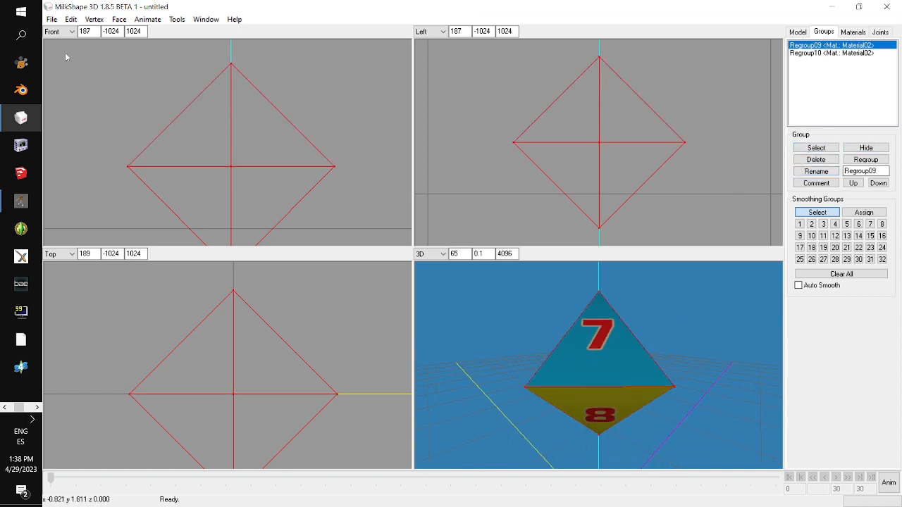
Open the Texture Coordinate Editor and display the mapping of the upper group, Regroup09.
left_click(206, 19)
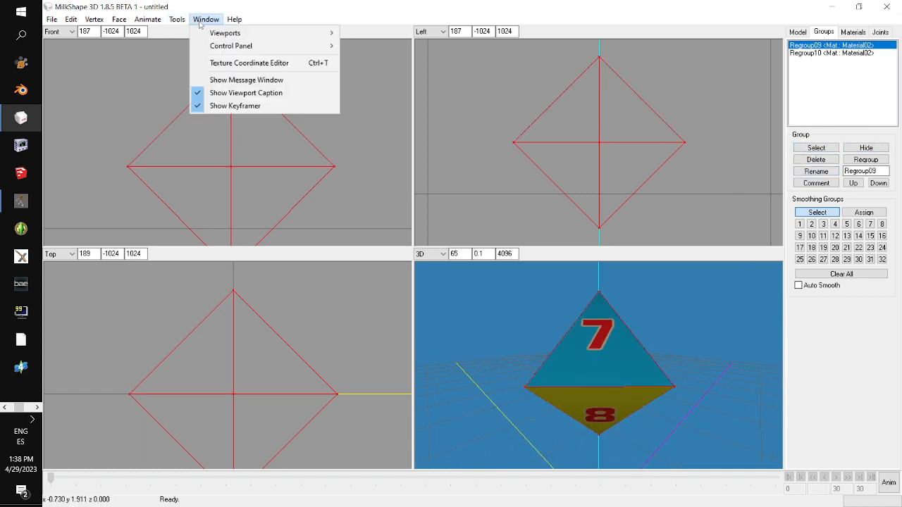
left_click(244, 64)
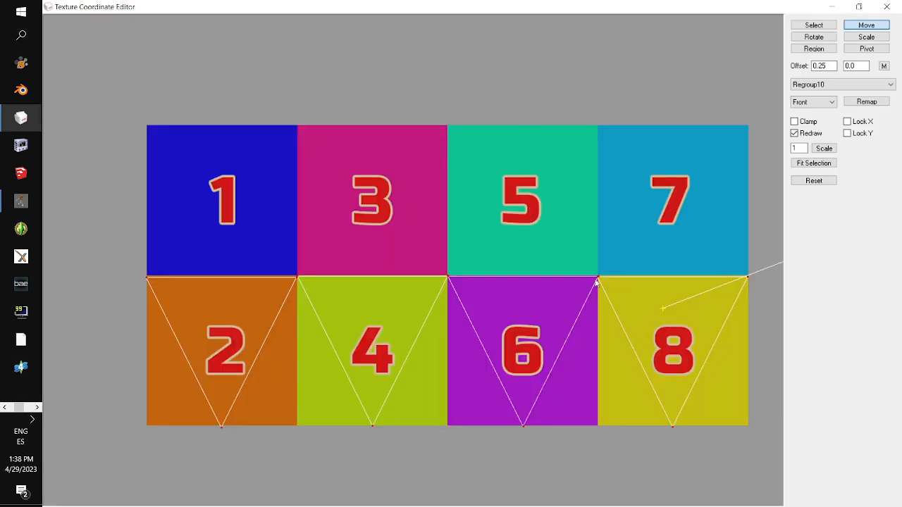
left_click(833, 84)
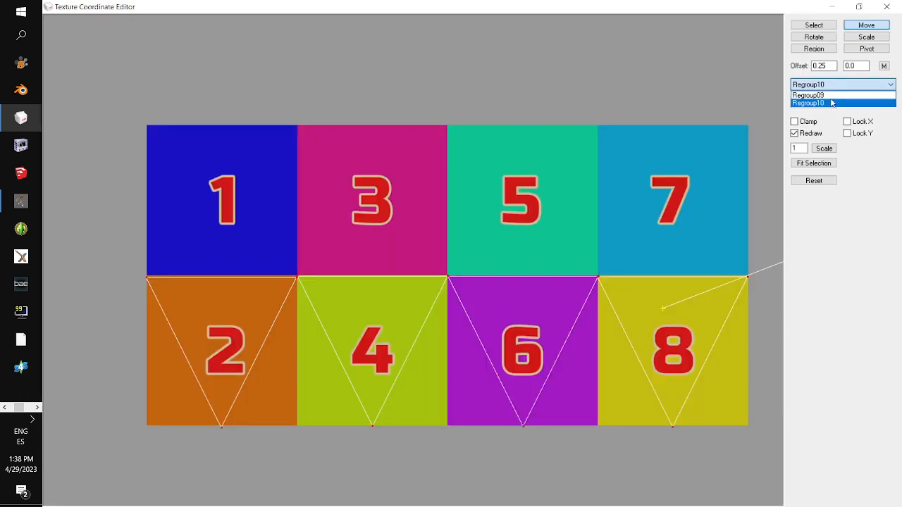
left_click(818, 94)
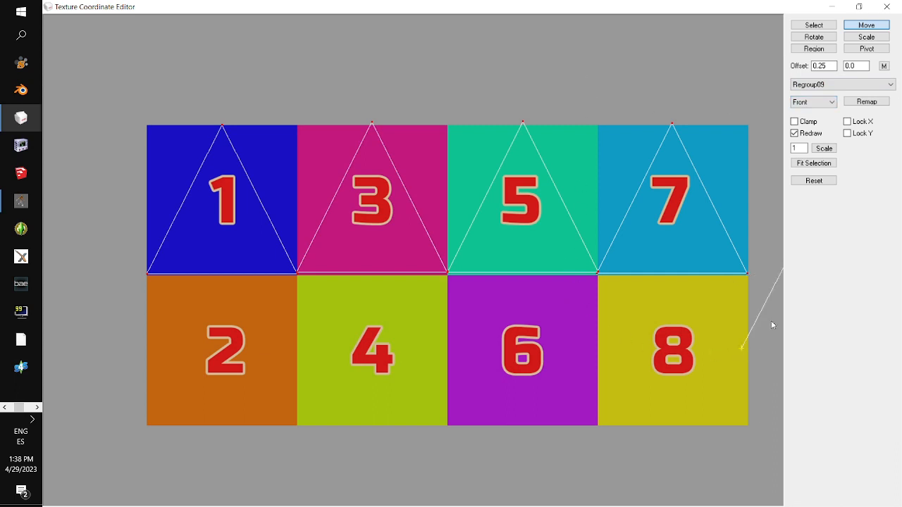
Select all base texture vertices of the four upper triangles and align them in one row with a vertical scale factor of 0.
left_click(817, 26)
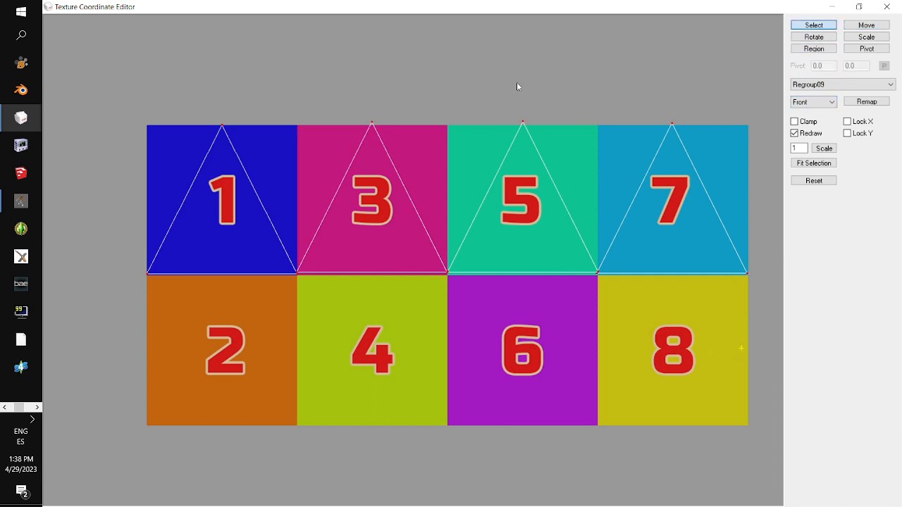
left_click_drag(764, 308, 129, 259)
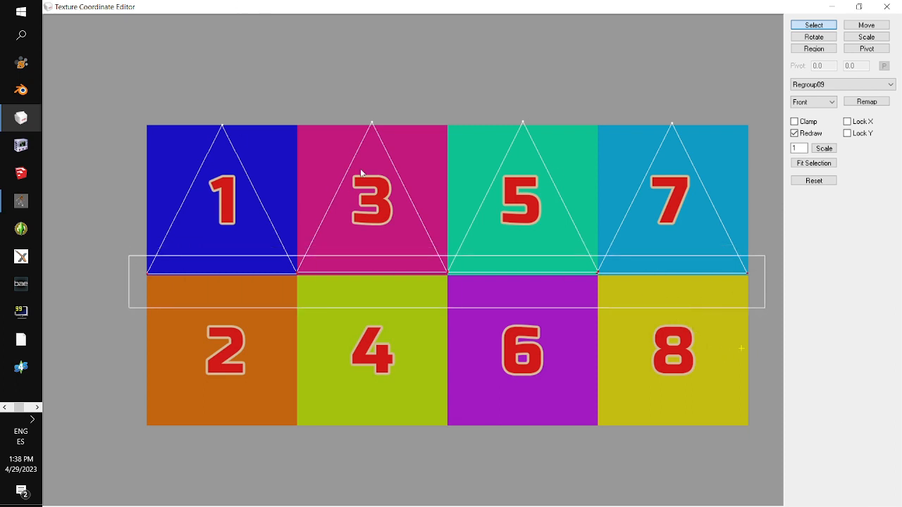
left_click(860, 38)
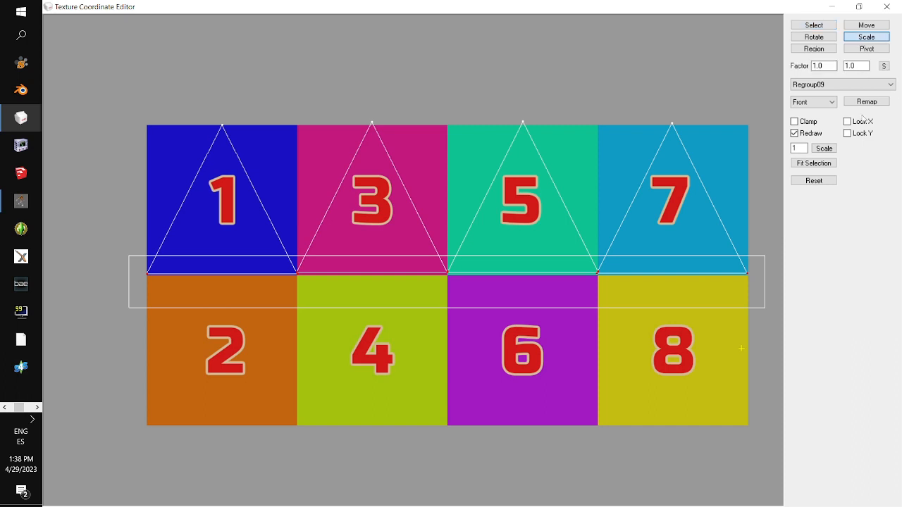
double_click(860, 66)
type("0")
left_click(885, 67)
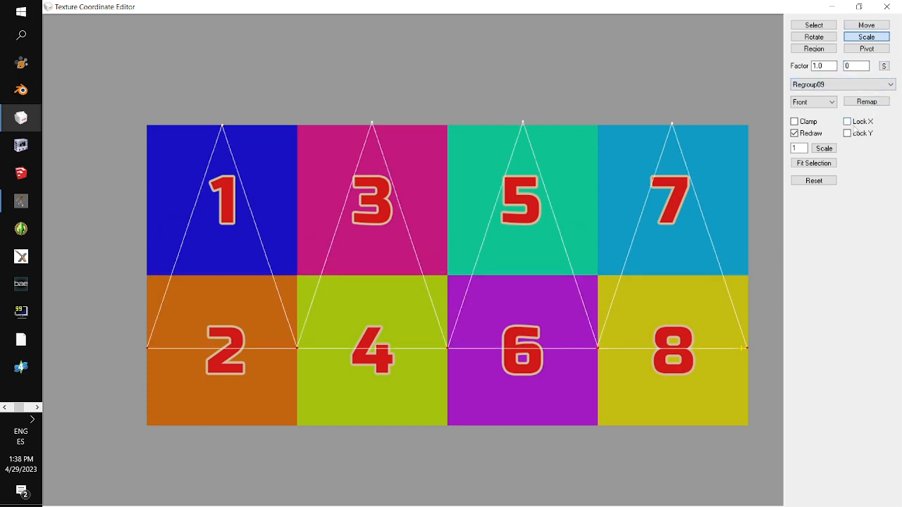
Enable Lock X and move the aligned base vertices up to the lower edge of the odd-numbered tiles.
left_click(851, 122)
left_click(867, 25)
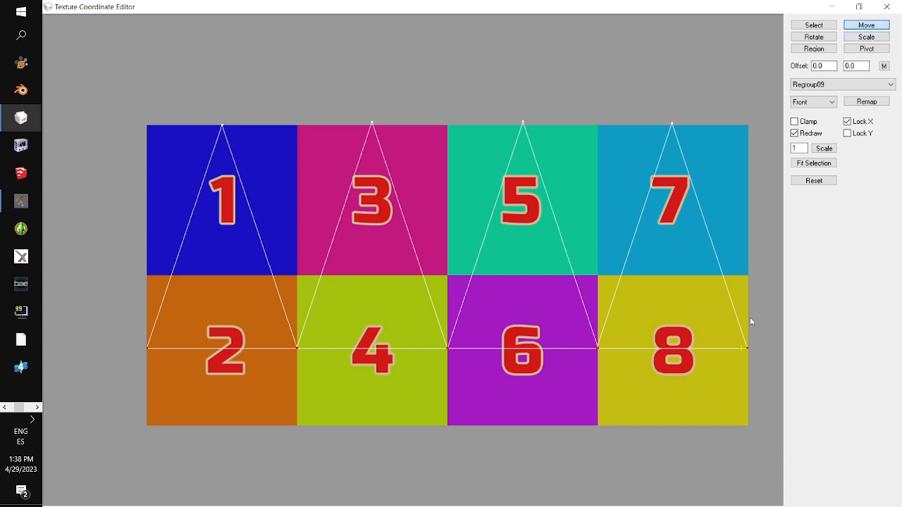
left_click_drag(750, 317, 744, 244)
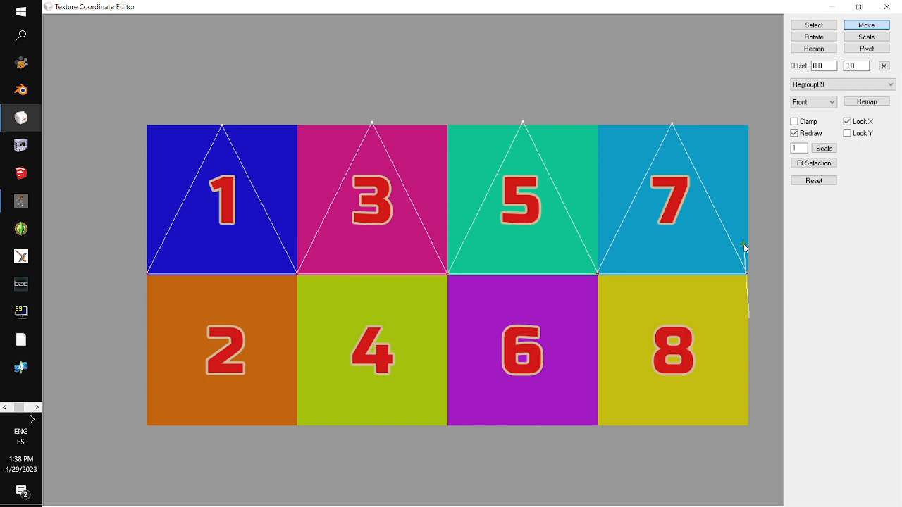
Align the four apex texture vertices with a vertical scale factor of 0 and move them up to the texture's upper edge.
left_click(814, 26)
left_click_drag(170, 97, 720, 152)
left_click(873, 37)
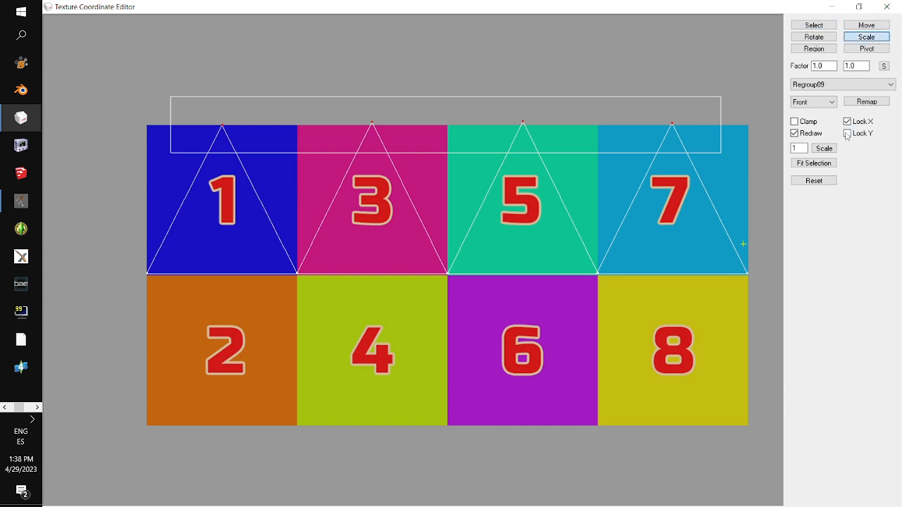
type("0")
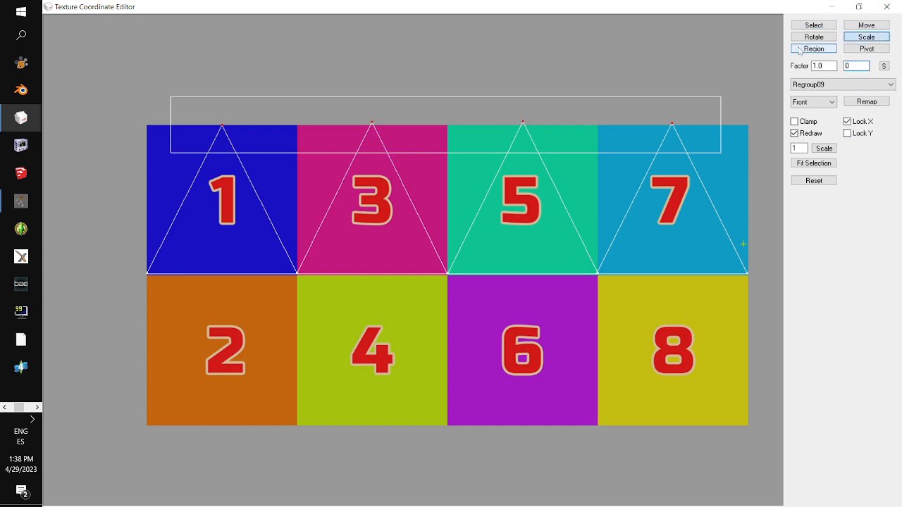
left_click(885, 67)
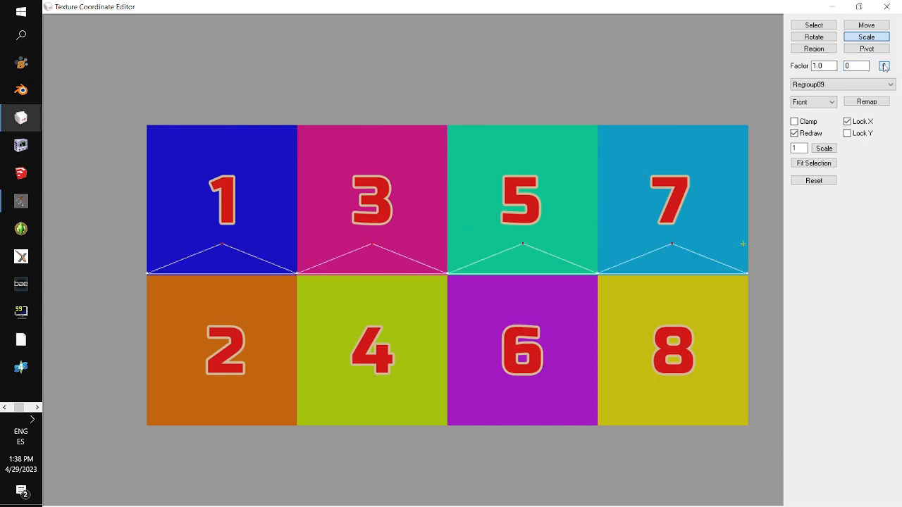
left_click(865, 25)
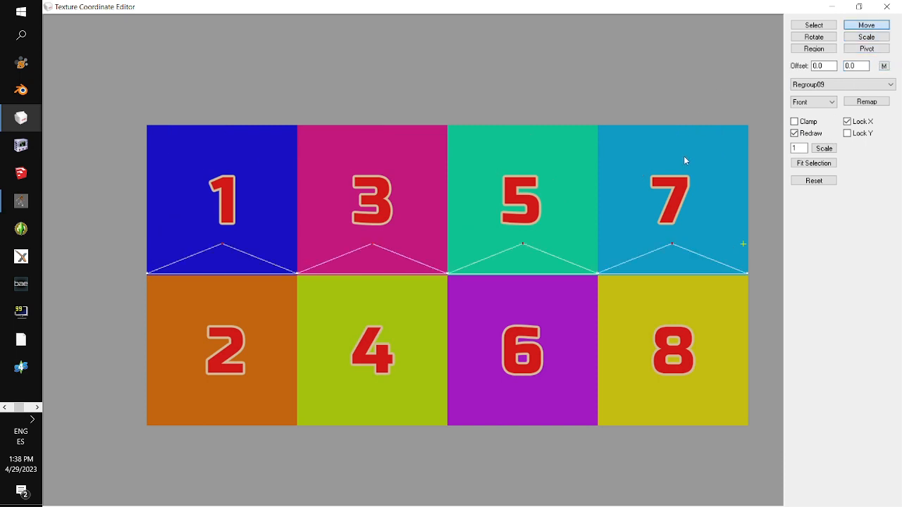
left_click_drag(700, 138, 701, 24)
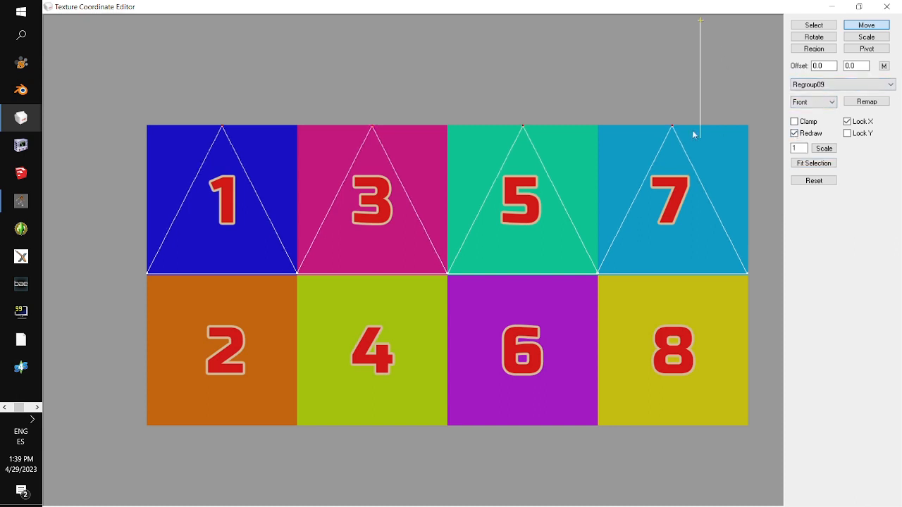
With Lock Y instead of Lock X, align the base vertices shared by tiles 5 and 7 using horizontal scale 0, and return them to the tile boundary.
left_click(814, 25)
left_click(590, 273)
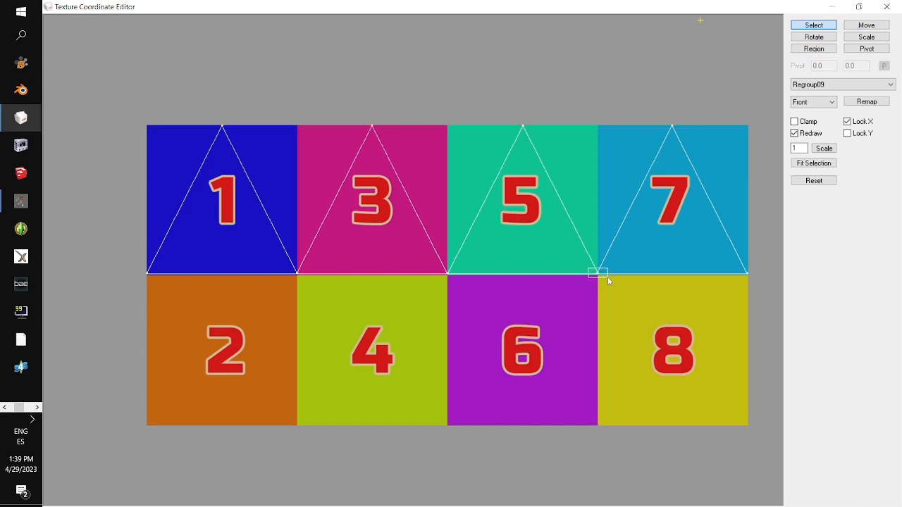
left_click(867, 36)
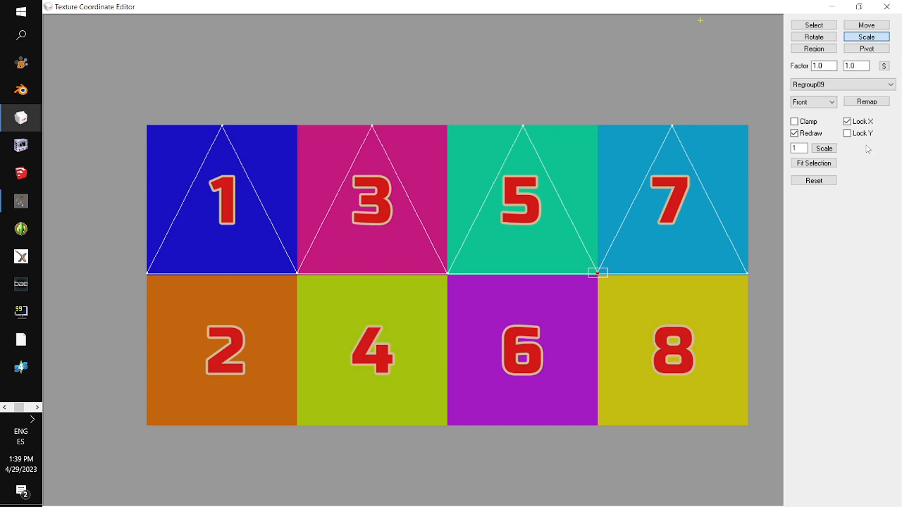
left_click(848, 134)
left_click(847, 122)
double_click(814, 65)
type("0")
left_click(884, 66)
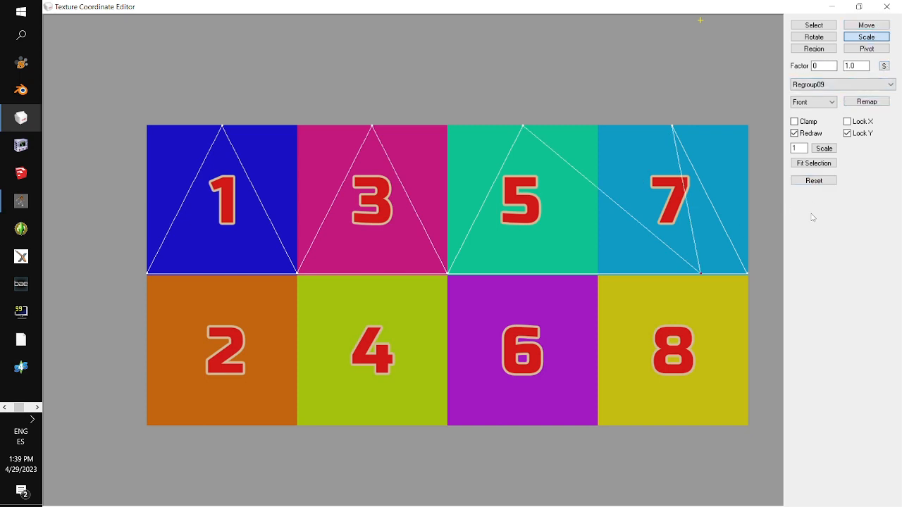
left_click(866, 26)
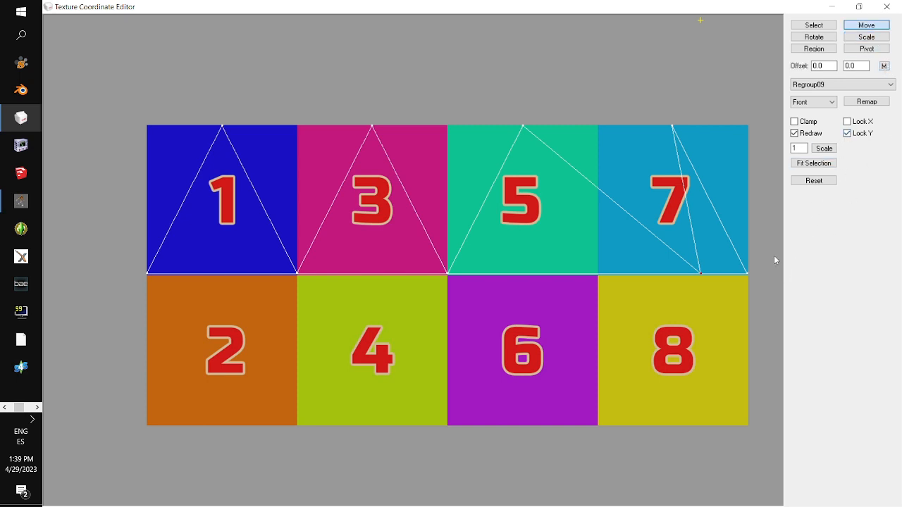
left_click_drag(774, 255, 668, 258)
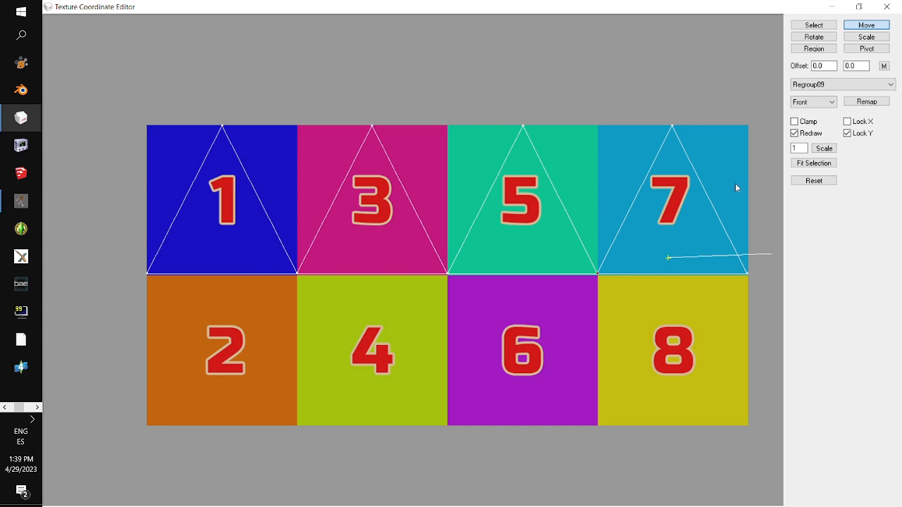
Align the base vertices shared by tiles 3 and 5 using horizontal scale 0, and move them back to the tile boundary.
left_click(814, 24)
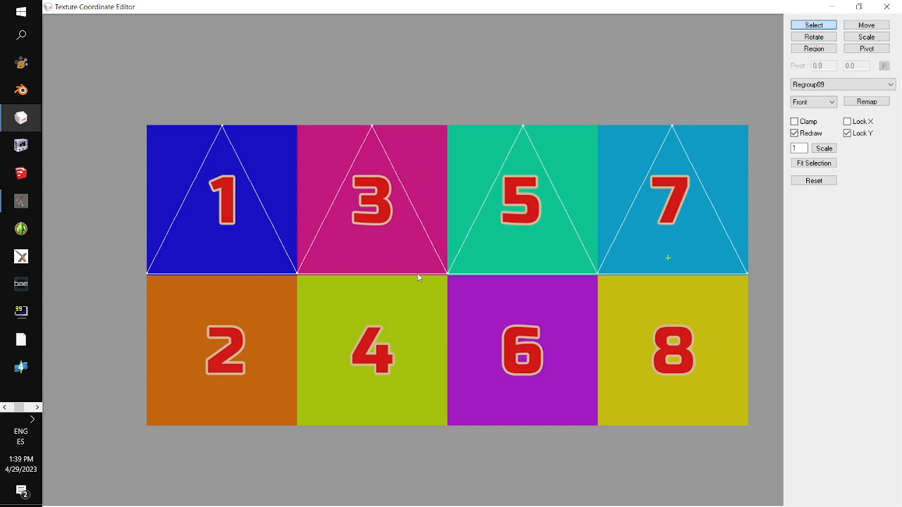
left_click_drag(417, 274, 463, 296)
left_click(866, 37)
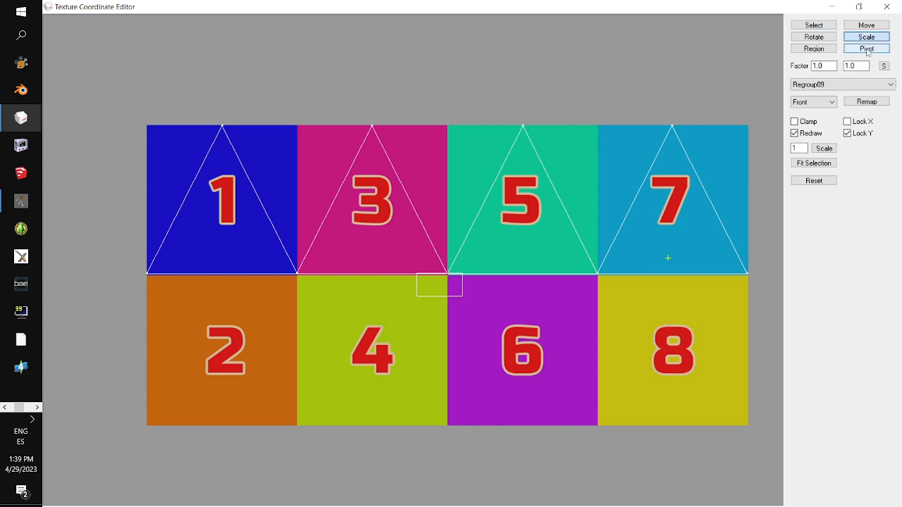
left_click_drag(827, 67, 804, 69)
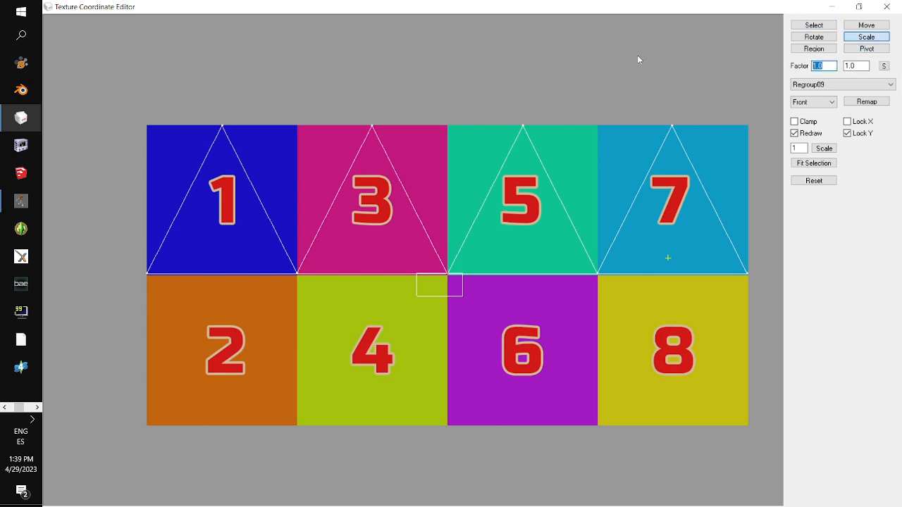
type("0")
left_click(884, 66)
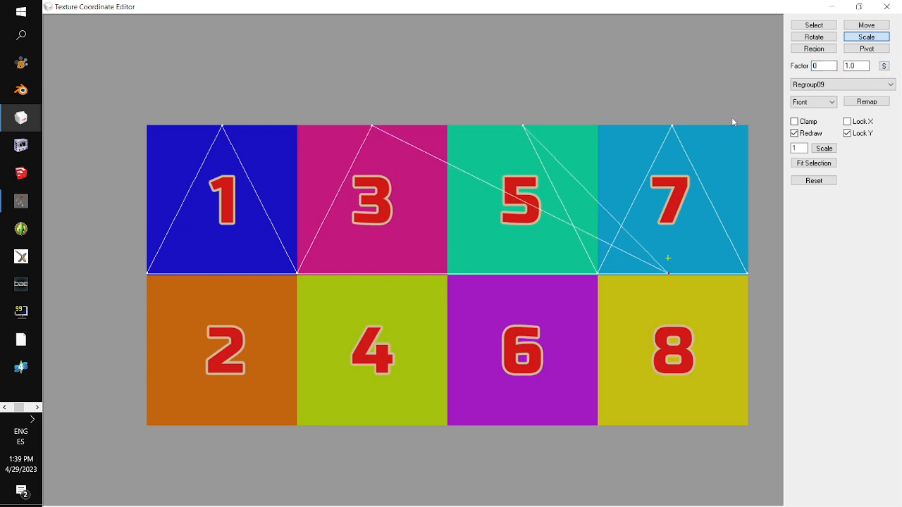
left_click(867, 24)
left_click_drag(761, 242, 540, 251)
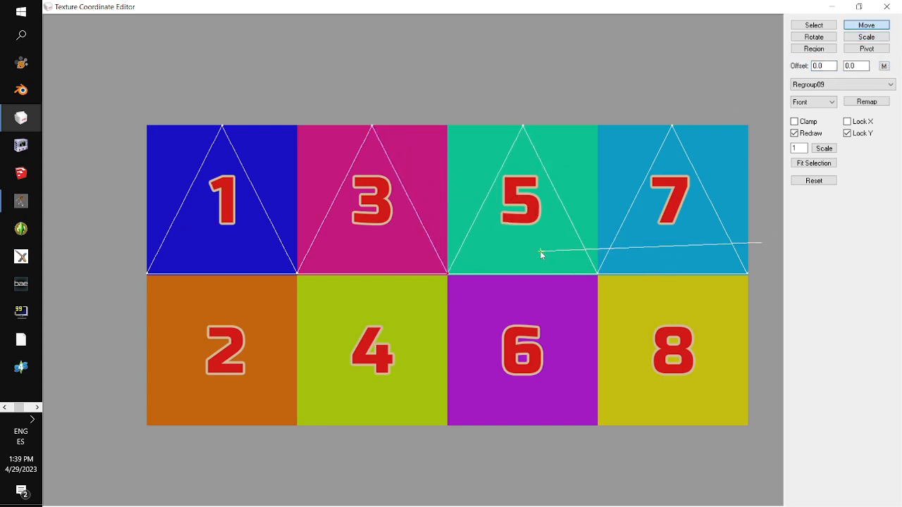
Align the base vertices shared by tiles 1 and 3 using horizontal scale 0, and return them to the boundary between those tiles.
left_click(814, 24)
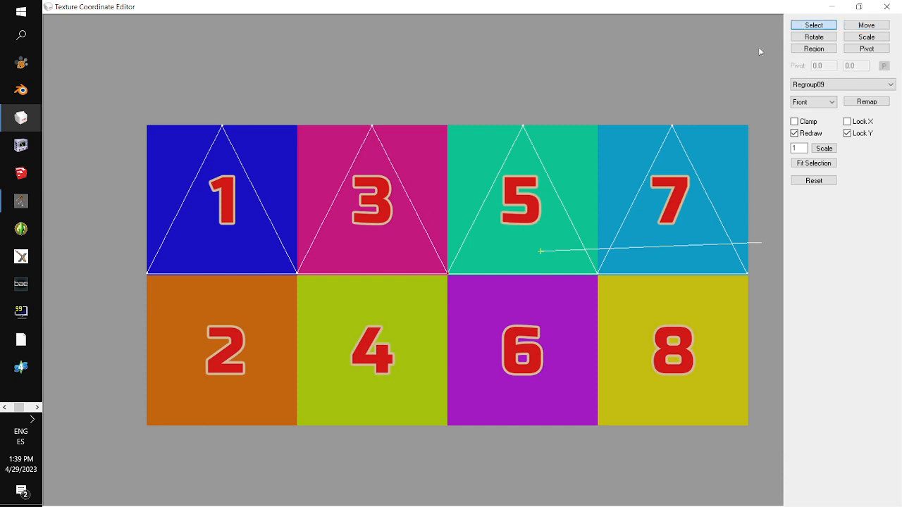
left_click_drag(267, 238, 352, 310)
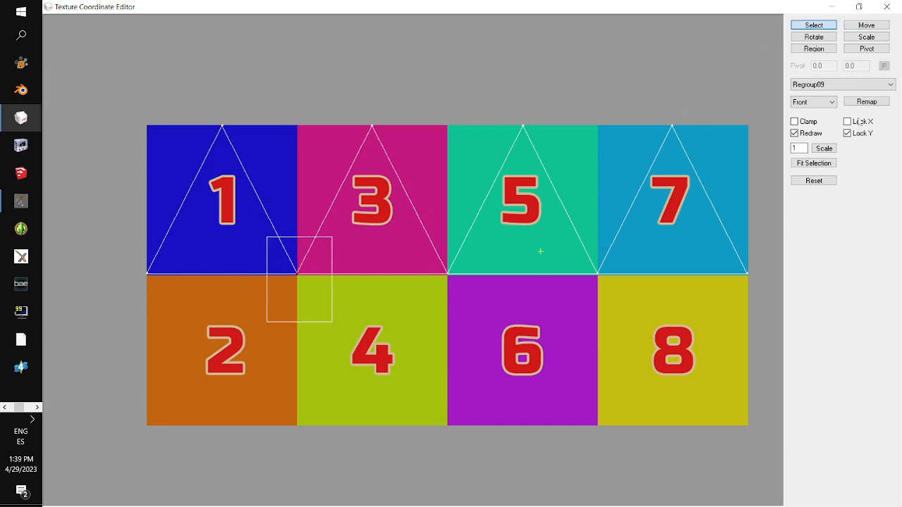
left_click(867, 36)
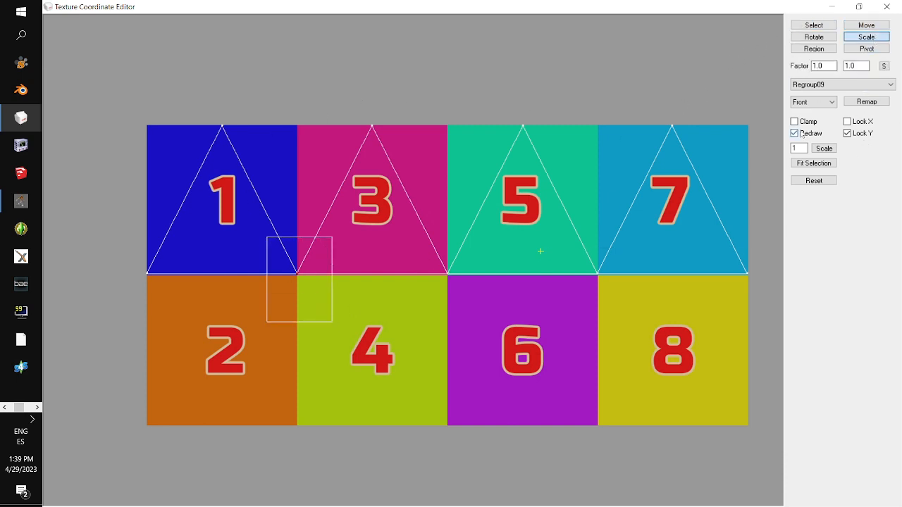
double_click(819, 65)
type("0")
left_click(885, 65)
left_click(886, 67)
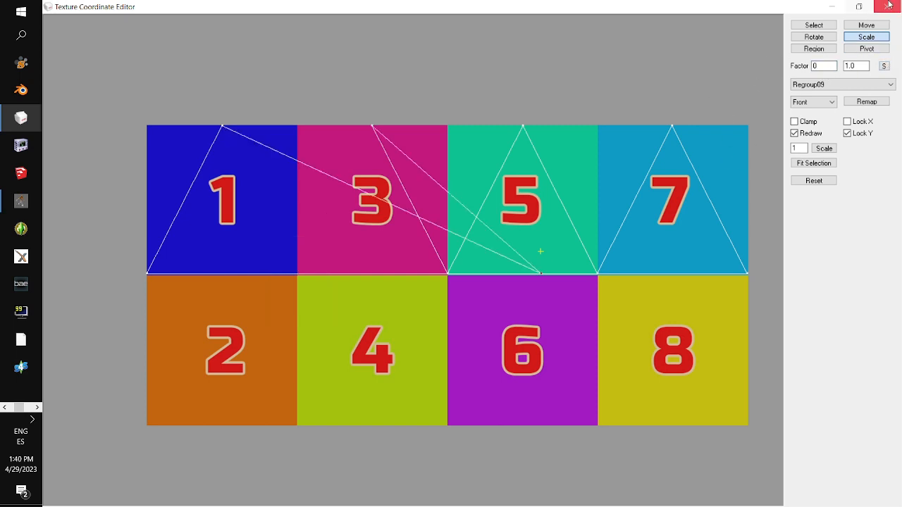
left_click(866, 24)
left_click_drag(700, 208, 457, 220)
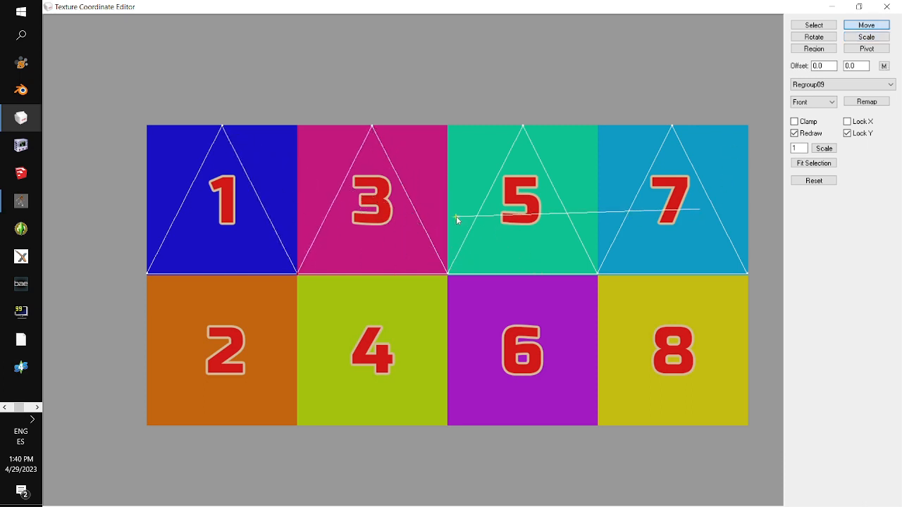
In Regroup10, align all base vertices with vertical scale 0 and Lock X instead of Lock Y, and move them to the even-numbered tiles' upper edge.
left_click(810, 85)
left_click(811, 104)
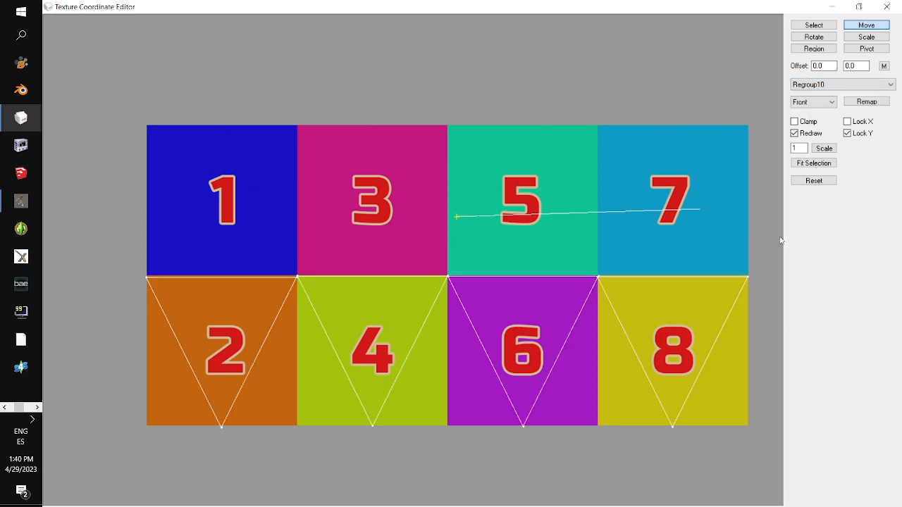
left_click(813, 25)
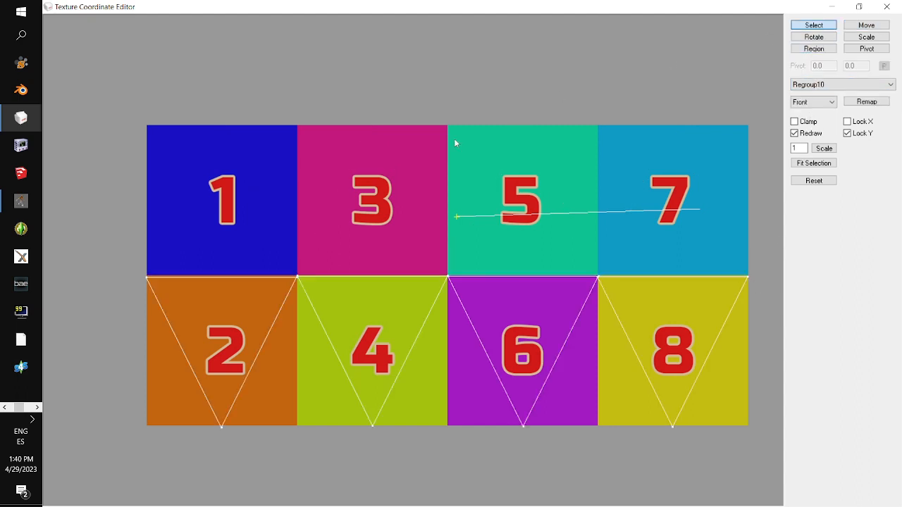
left_click_drag(123, 259, 759, 311)
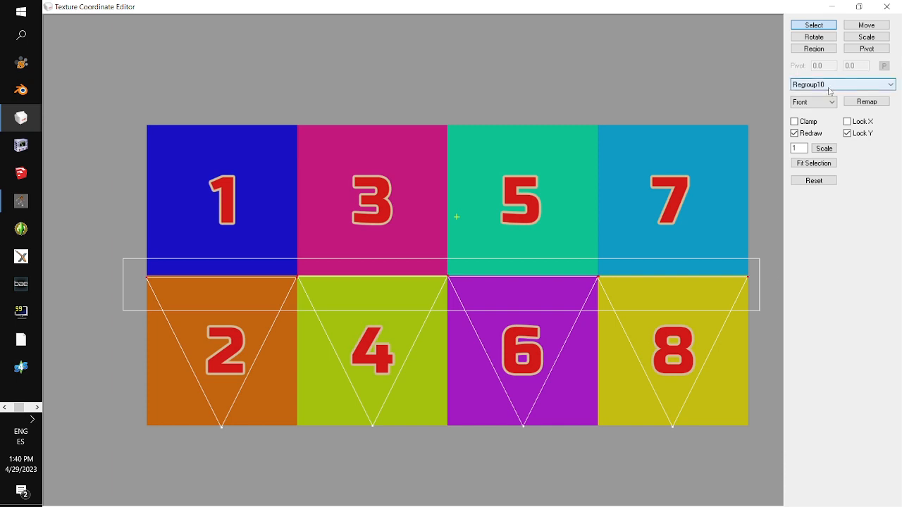
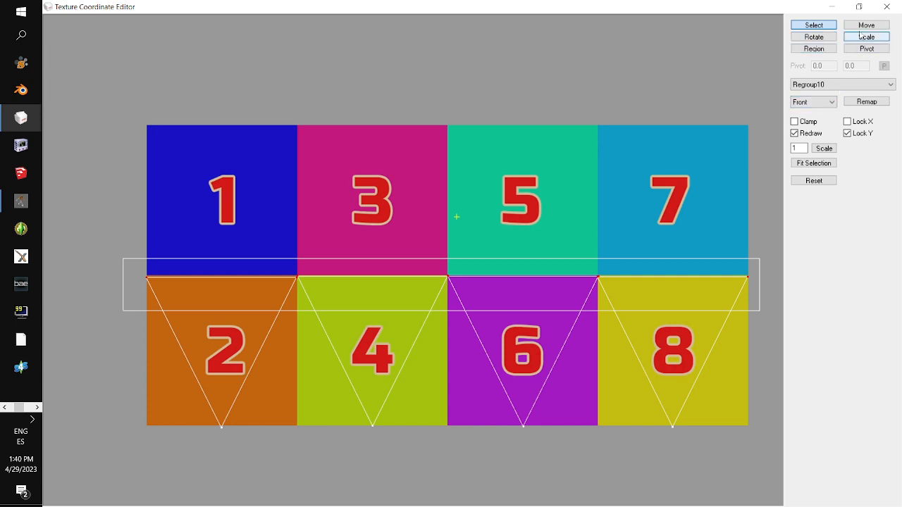
left_click(867, 37)
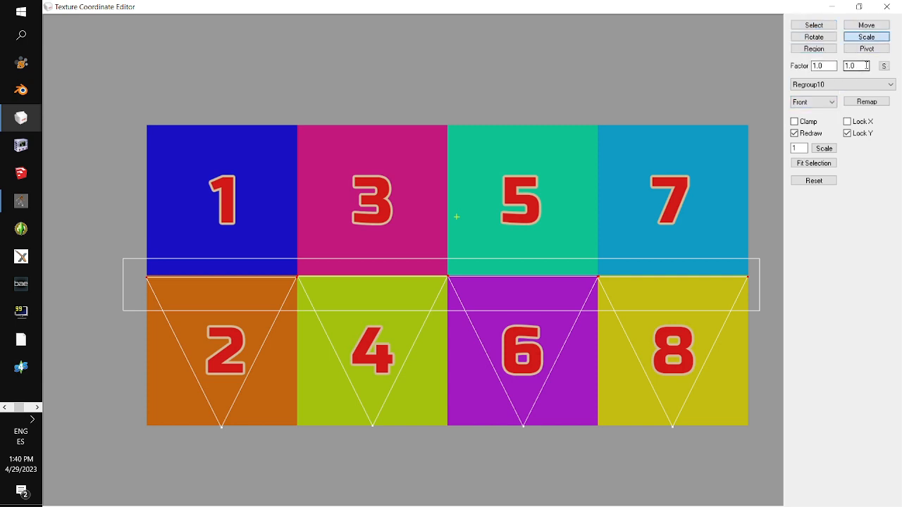
left_click_drag(866, 66, 755, 65)
type("0")
left_click(849, 134)
left_click(884, 66)
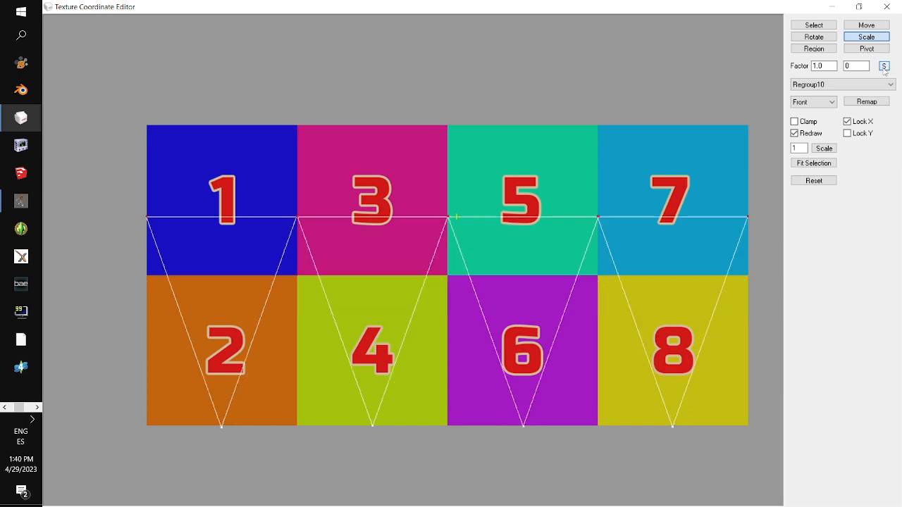
left_click(884, 25)
left_click_drag(708, 171, 703, 234)
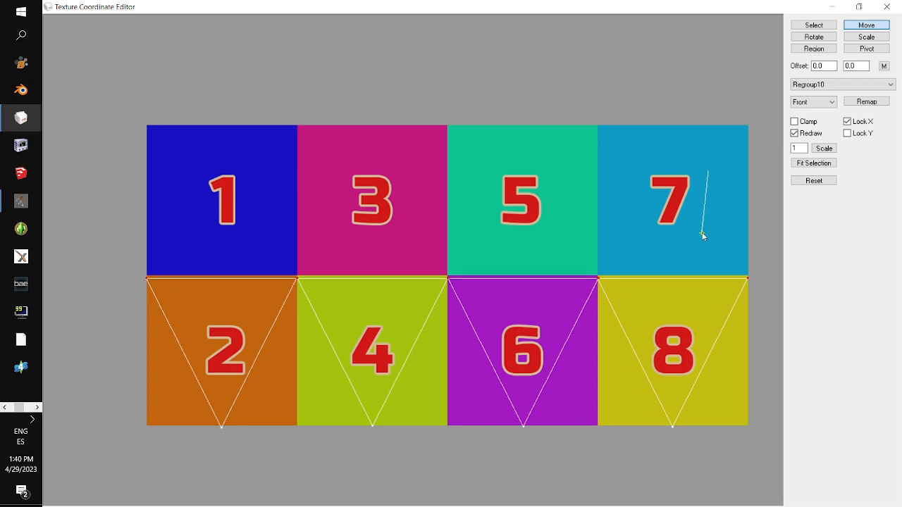
Align the four apex vertices of the lower triangles with vertical scale 0 and move them down to the texture's lower edge.
left_click(814, 24)
left_click_drag(699, 437, 172, 365)
left_click(868, 37)
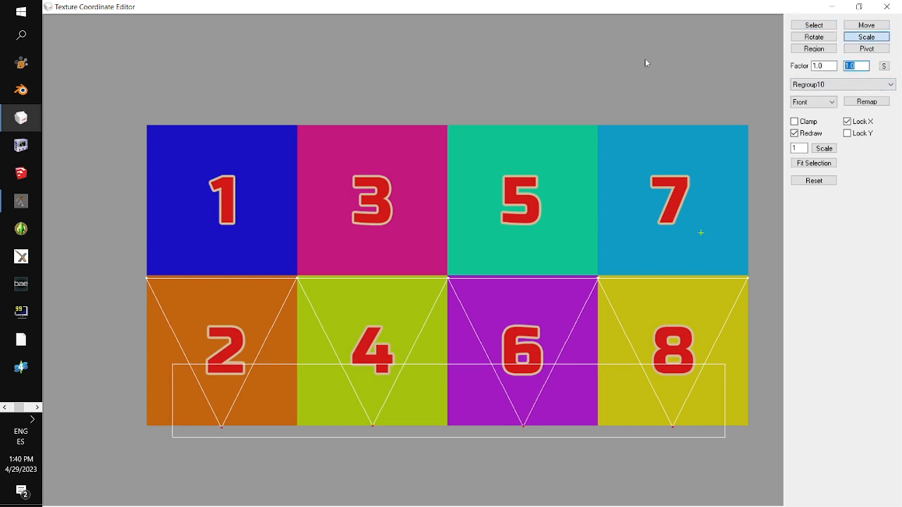
left_click_drag(830, 67, 749, 68)
key("Tab")
type("0")
left_click(885, 66)
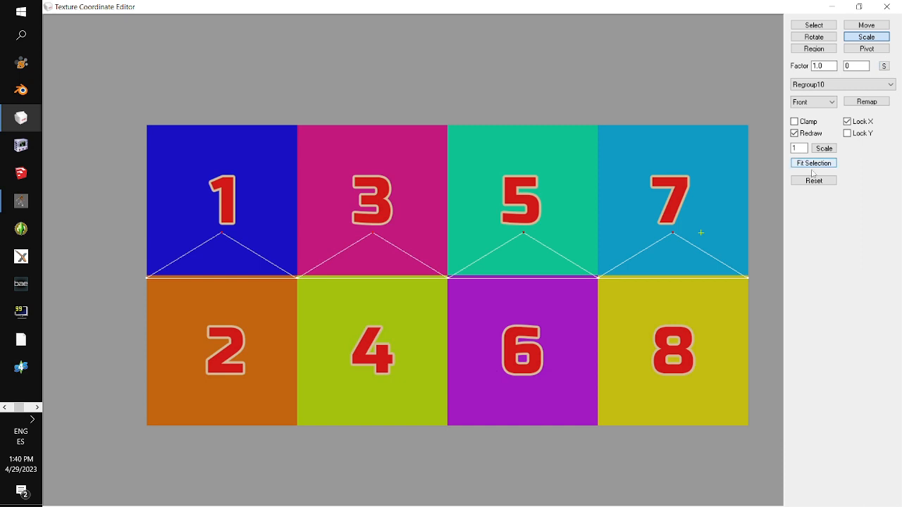
left_click(866, 26)
left_click_drag(689, 246, 673, 443)
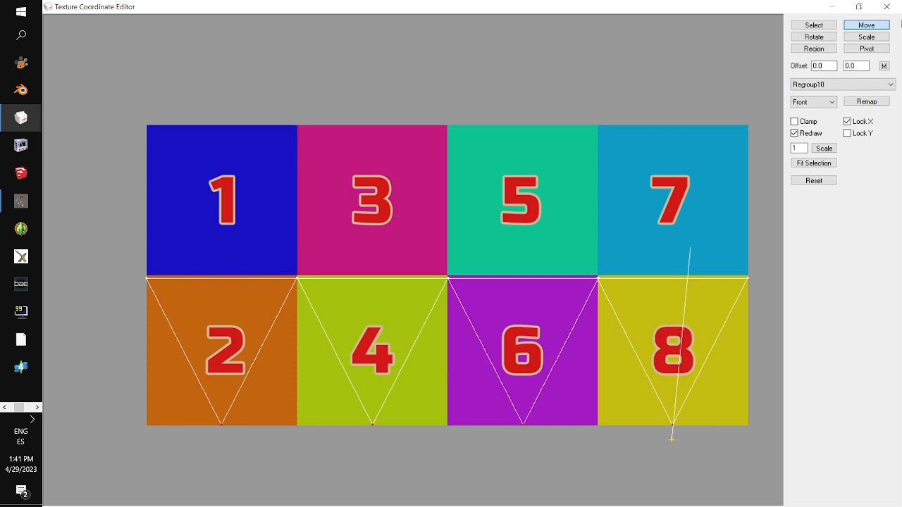
With Lock Y instead of Lock X, align the base vertices shared by tiles 6 and 8 using horizontal scale 0, and return them to the boundary.
left_click(814, 25)
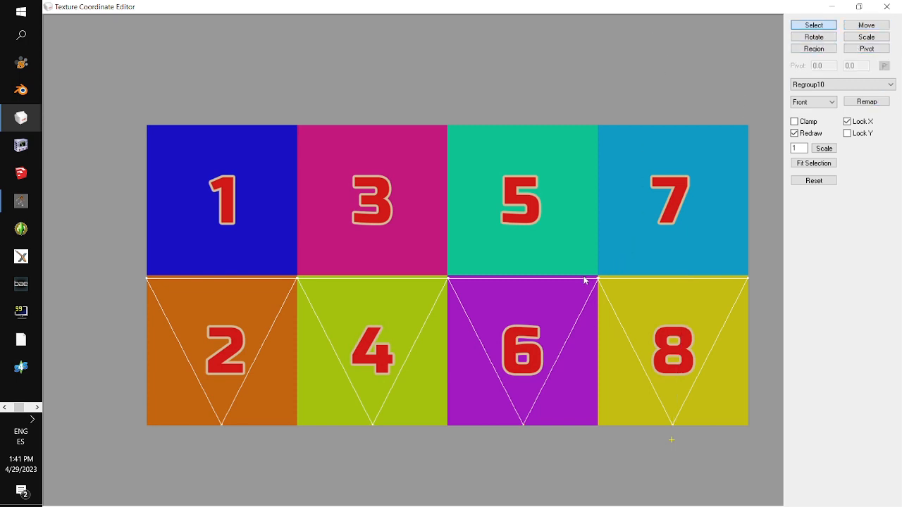
left_click_drag(581, 271, 617, 295)
left_click(851, 134)
left_click(848, 124)
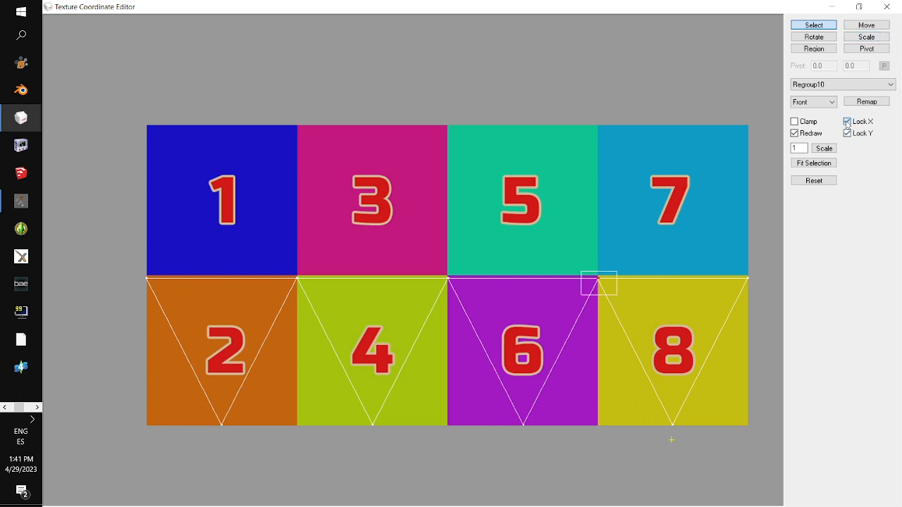
left_click(866, 37)
double_click(821, 65)
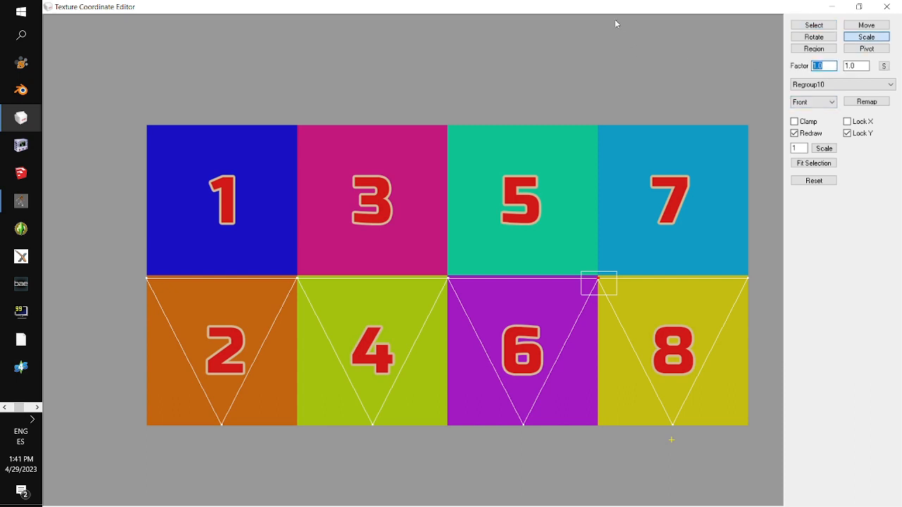
type("0")
left_click(885, 66)
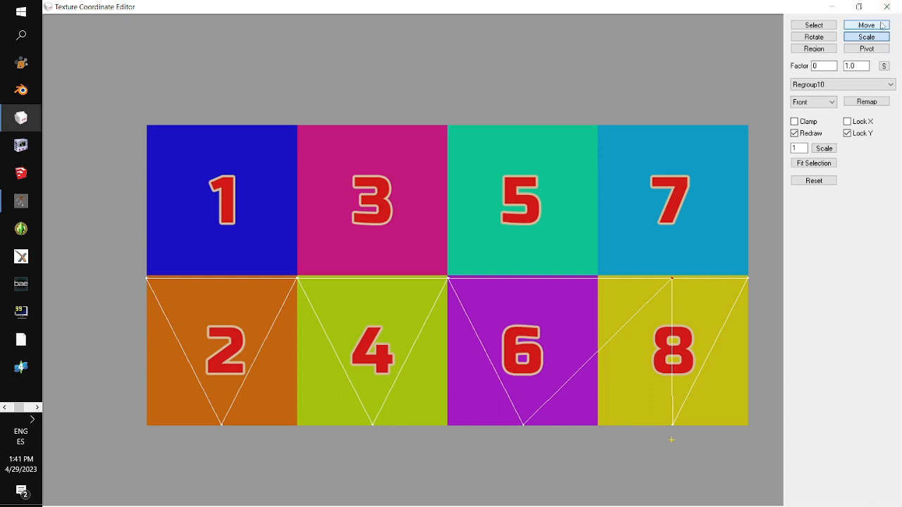
left_click(866, 24)
left_click_drag(767, 221, 694, 236)
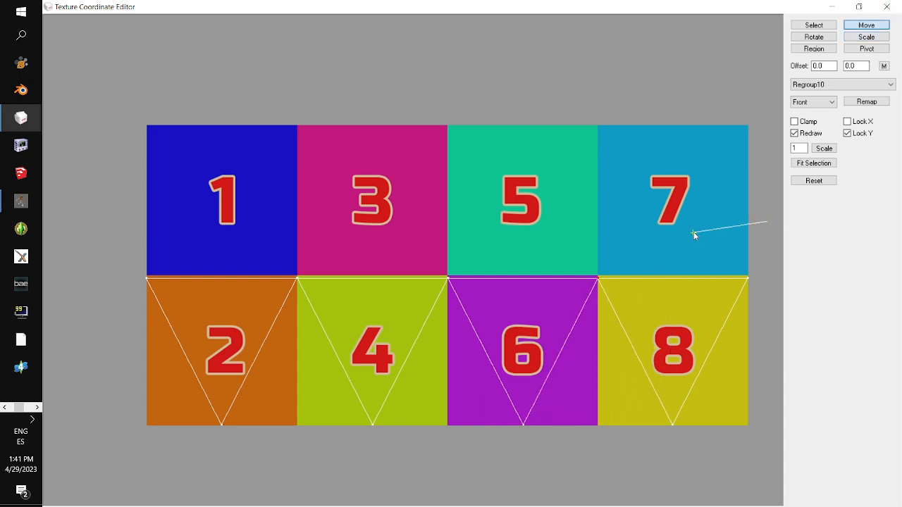
Align the base vertices shared by tiles 4 and 6 using horizontal scale 0, and move them back to the tile boundary.
left_click(814, 25)
left_click_drag(426, 259, 467, 309)
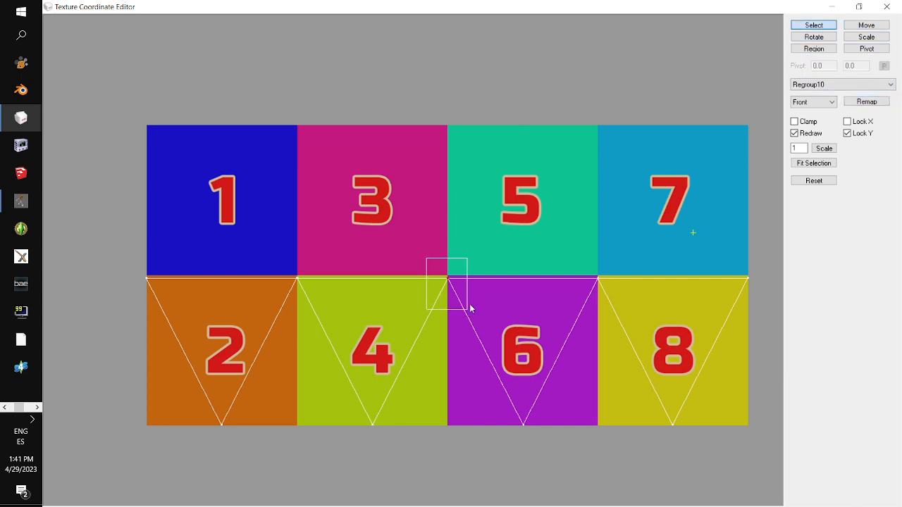
left_click(866, 37)
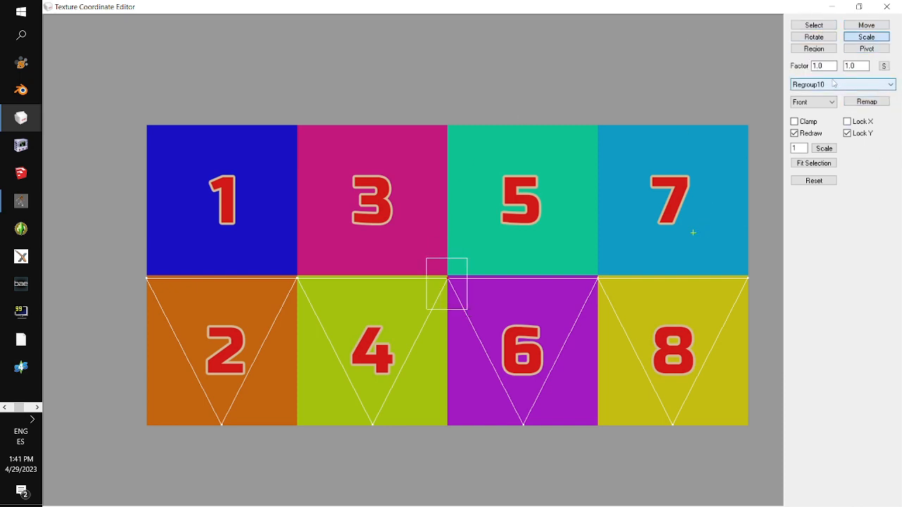
left_click_drag(828, 65, 776, 65)
type("0")
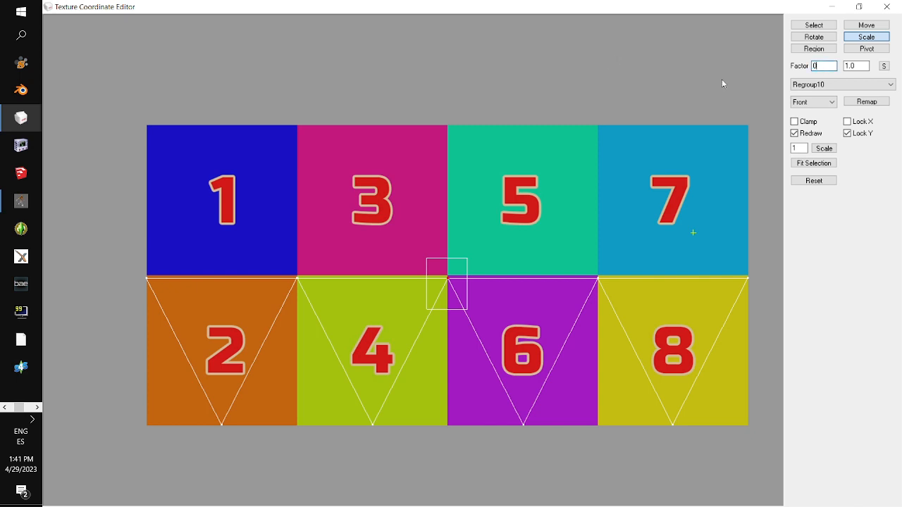
left_click(883, 66)
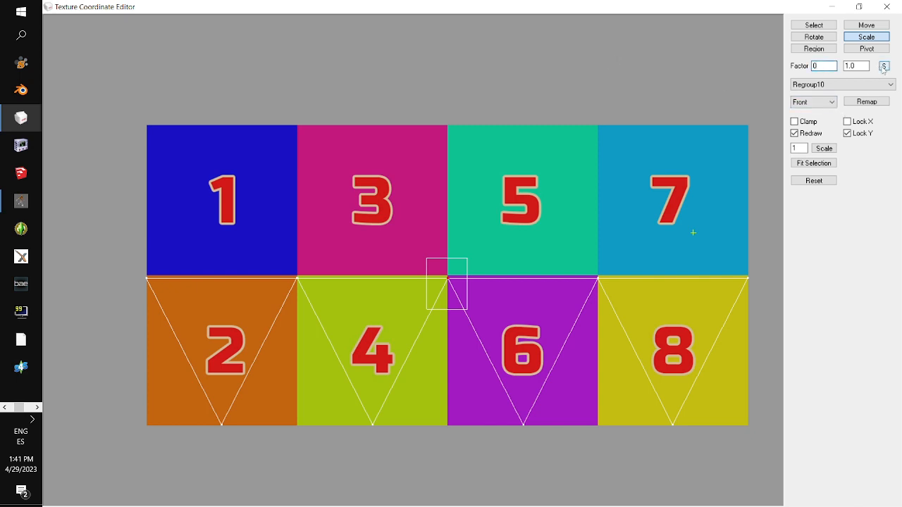
left_click(867, 25)
left_click_drag(546, 238, 503, 238)
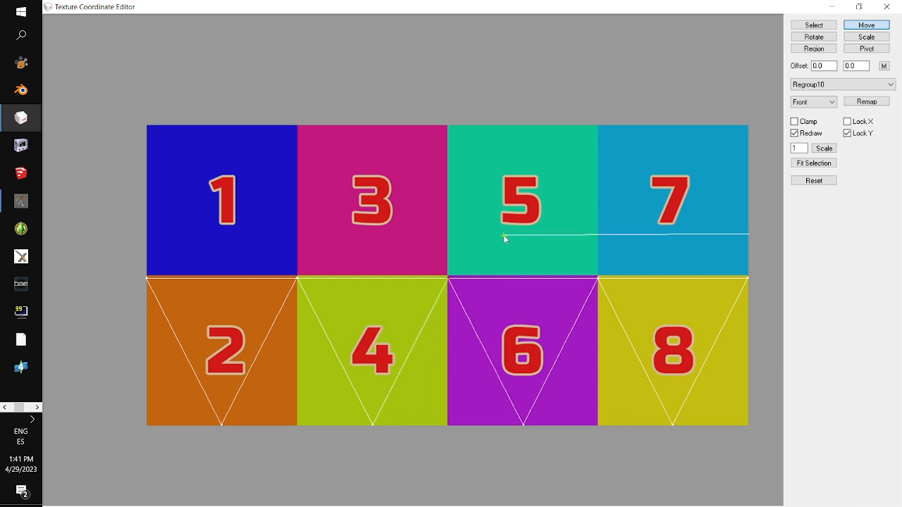
Align the base vertices shared by tiles 2 and 4 using horizontal scale 0, and return them to the boundary between those tiles.
left_click(813, 25)
left_click(384, 113)
left_click_drag(284, 266, 313, 322)
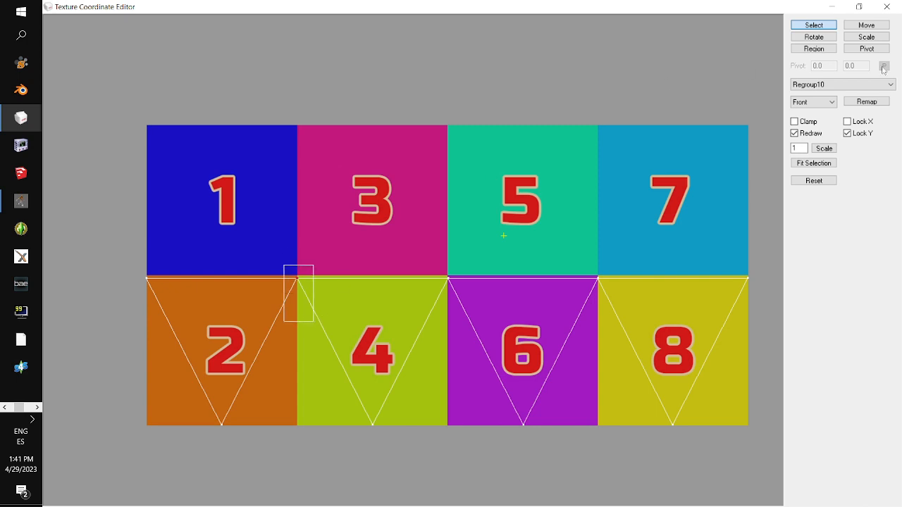
left_click(867, 37)
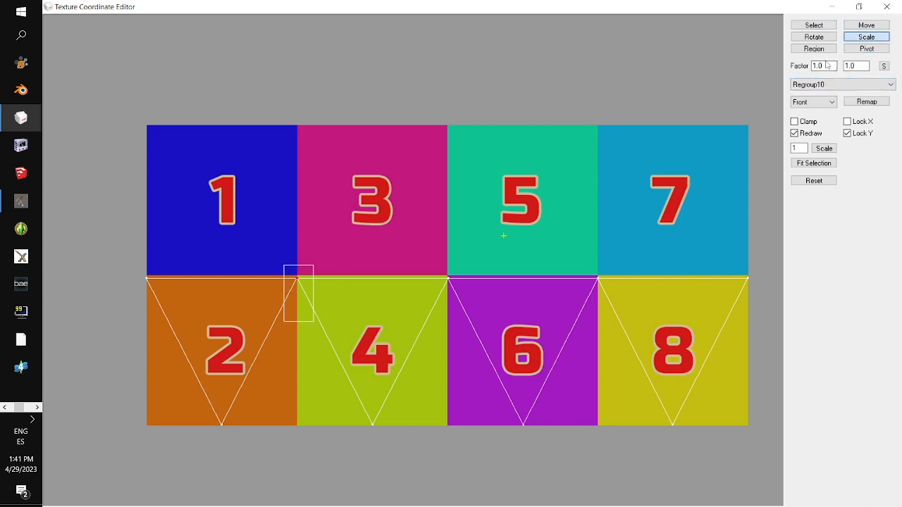
double_click(826, 65)
type("0")
left_click(885, 65)
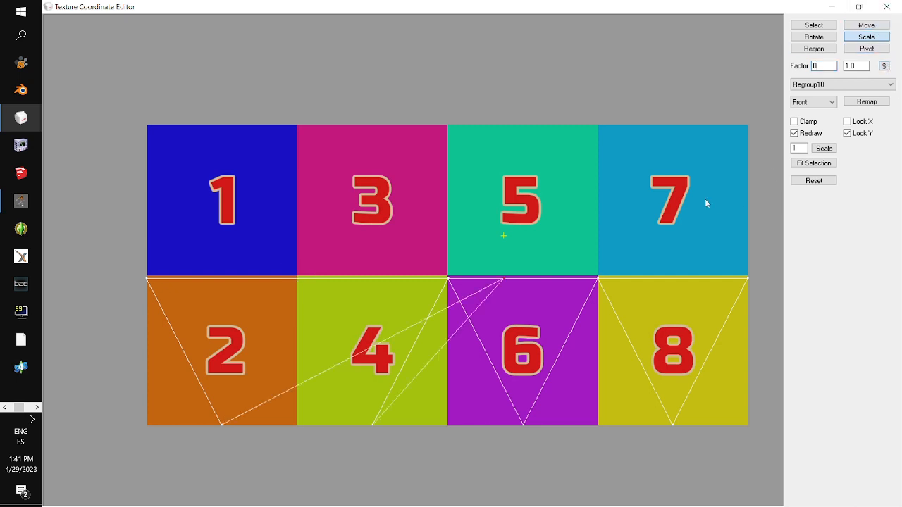
left_click(866, 25)
left_click_drag(754, 217, 548, 224)
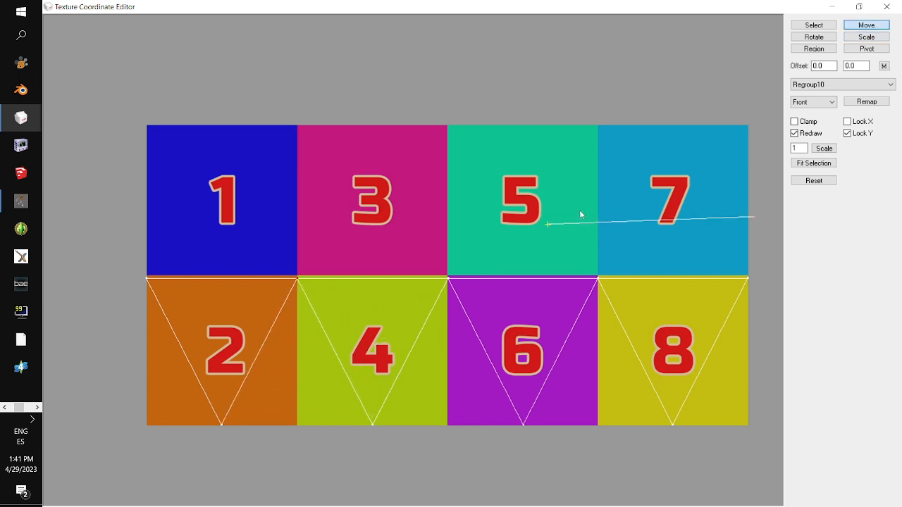
left_click(560, 238)
left_click_drag(601, 229, 599, 229)
Close the Texture Coordinate Editor, turn off Wireframe Overlay in the 3D view and orbit the textured die to inspect its faces.
left_click(886, 7)
left_click_drag(711, 282, 543, 316)
right_click(542, 316)
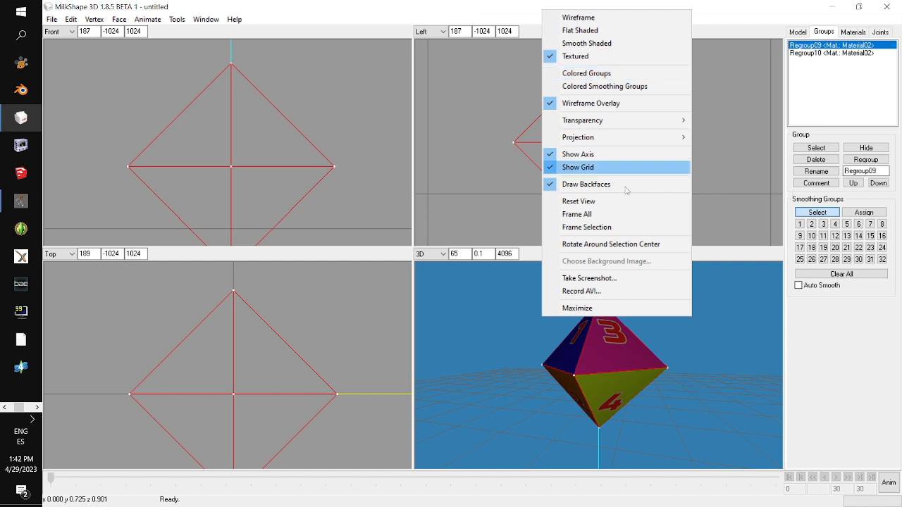
left_click(613, 104)
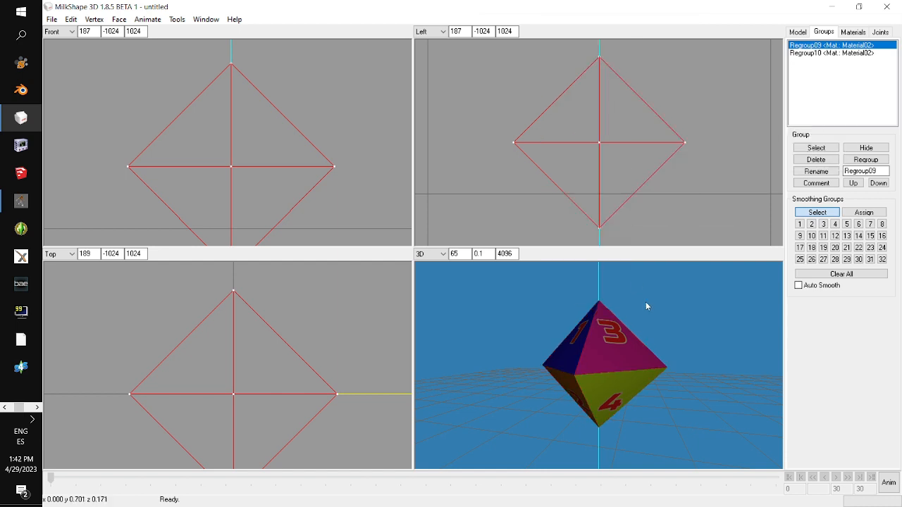
left_click_drag(645, 302, 791, 308)
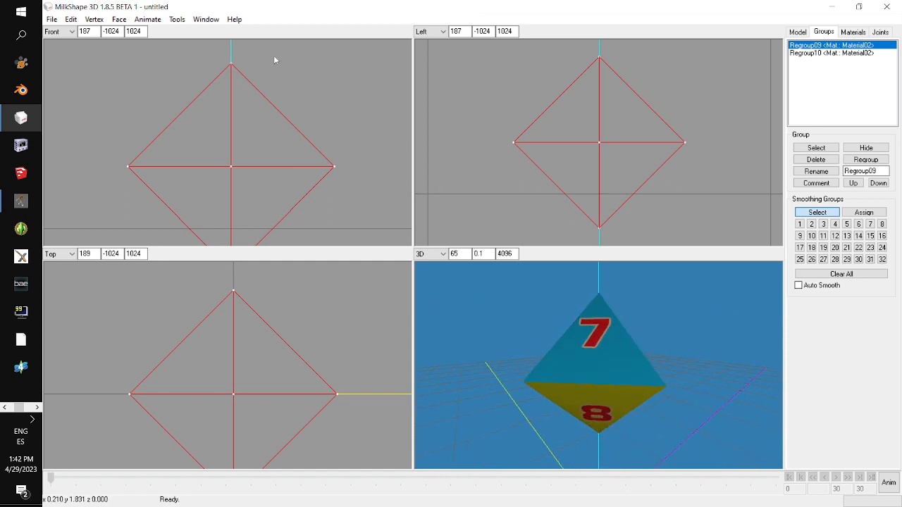
In the Texture Coordinate Editor, disable Lock Y and enable Lock X.
left_click(210, 20)
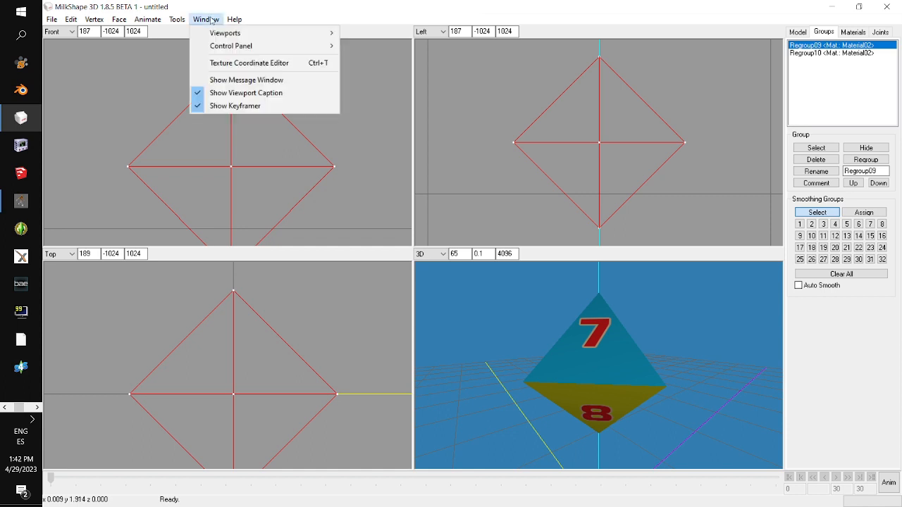
left_click(256, 64)
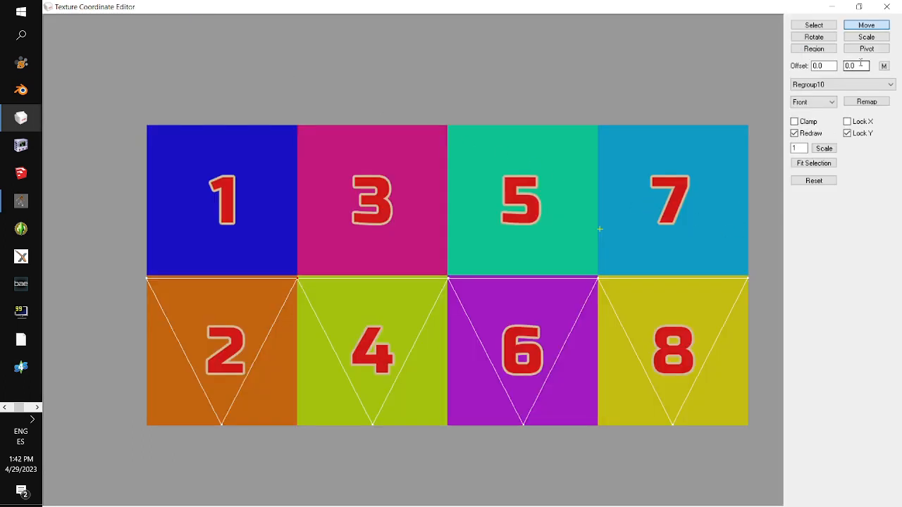
left_click(850, 135)
left_click(848, 122)
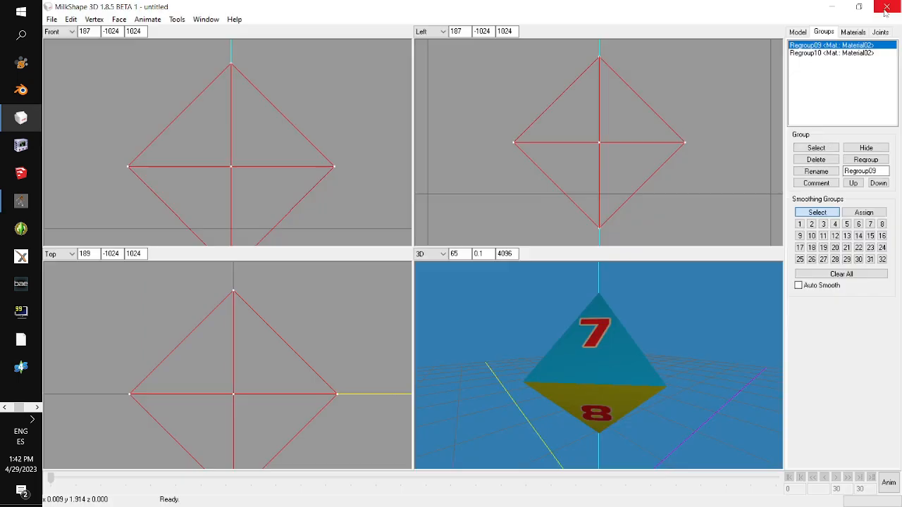
left_click(886, 6)
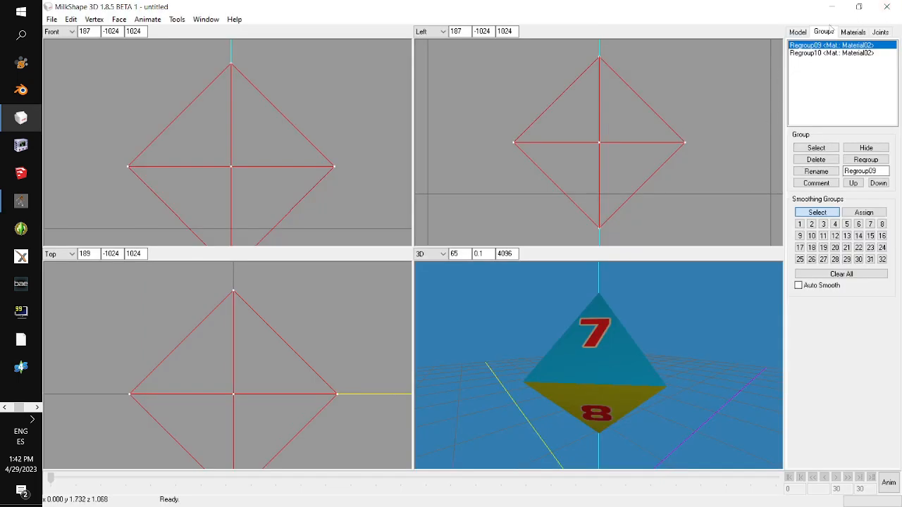
In the Texture Coordinate Editor, move Regroup09's triangle base vertices up to just below the numbers 1, 3, 5 and 7.
left_click(206, 19)
mouse_move(231, 50)
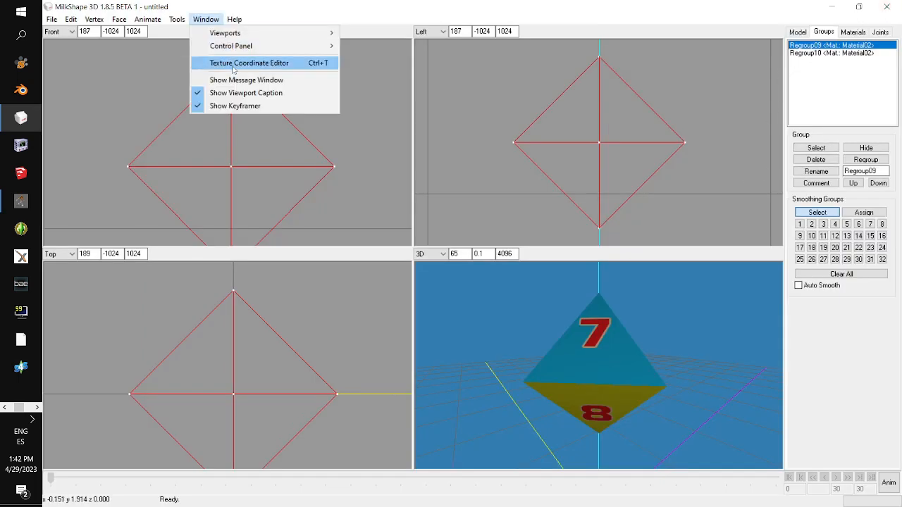
left_click(233, 65)
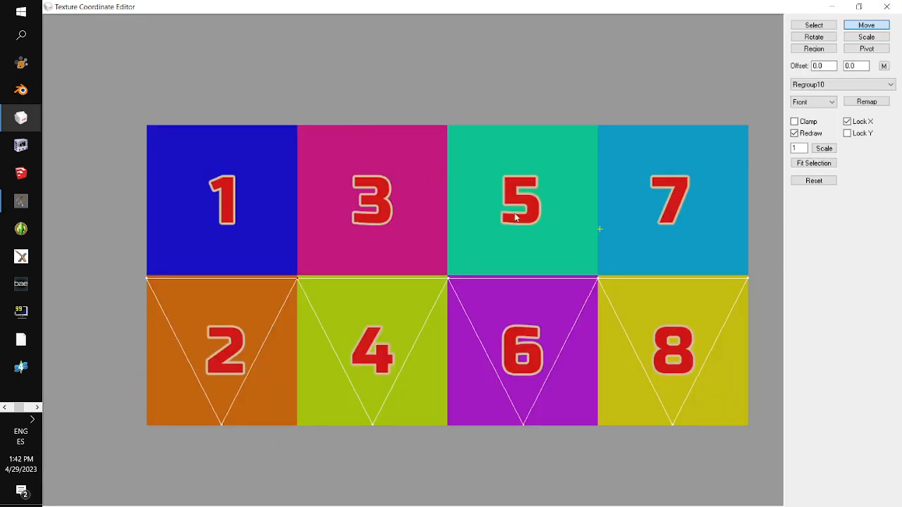
left_click(803, 85)
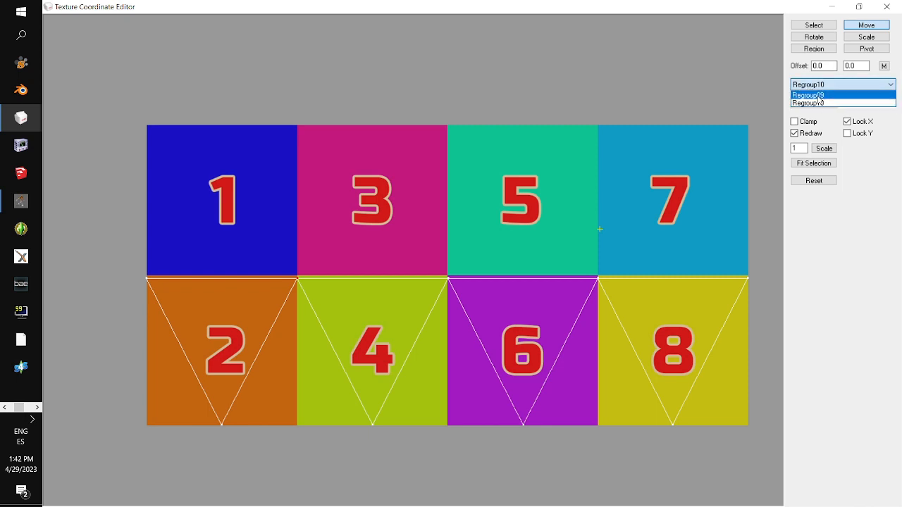
left_click(811, 95)
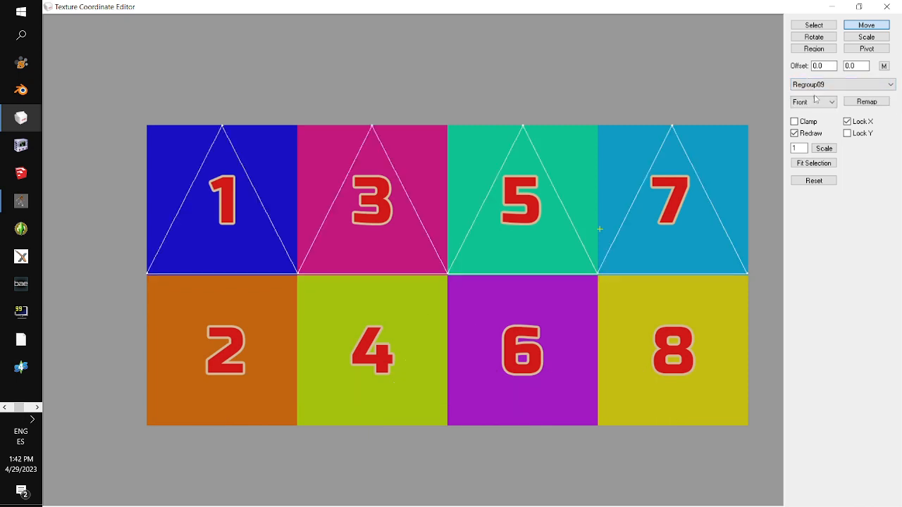
left_click(808, 27)
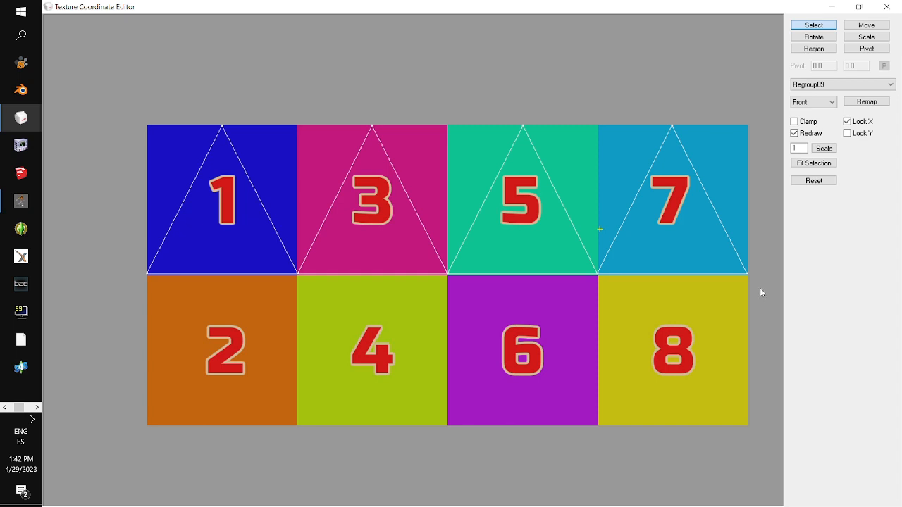
left_click_drag(759, 287, 101, 246)
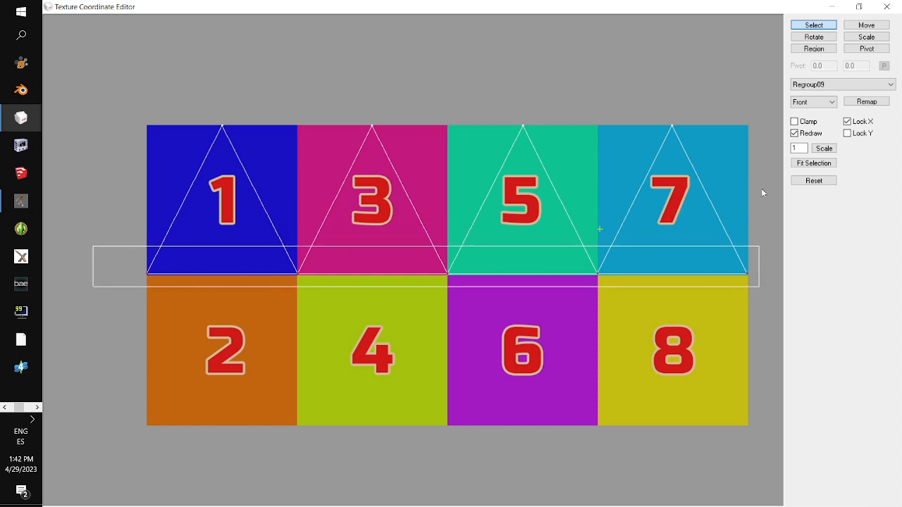
left_click(866, 25)
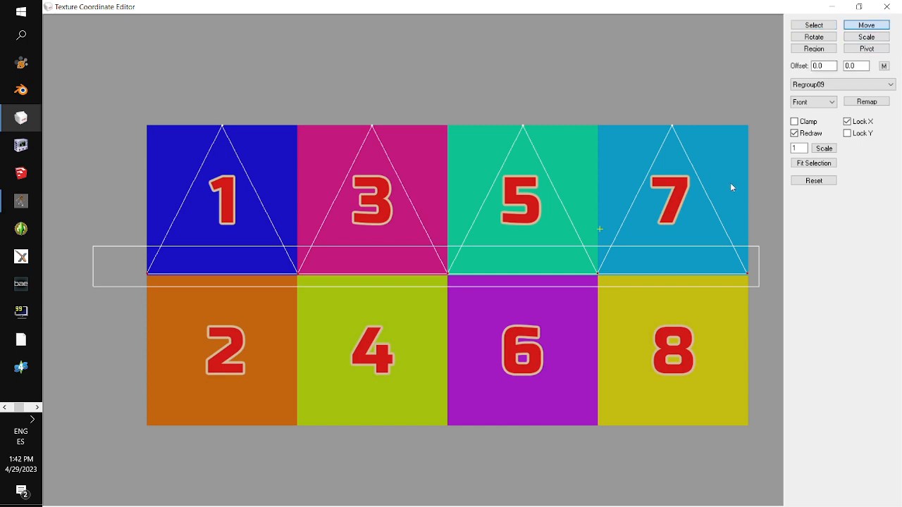
left_click_drag(731, 180, 721, 137)
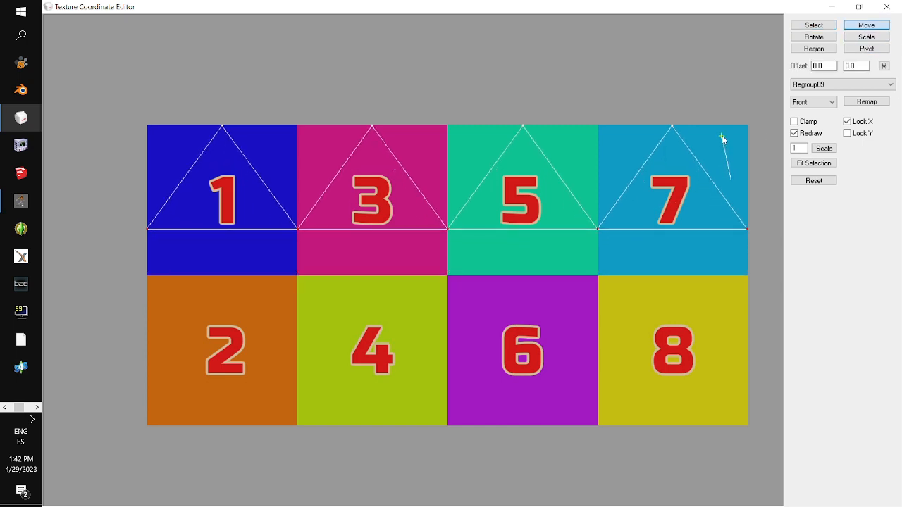
Move the four apex vertices of Regroup09's triangles down from the texture's upper edge, closer to the numbers.
left_click(823, 26)
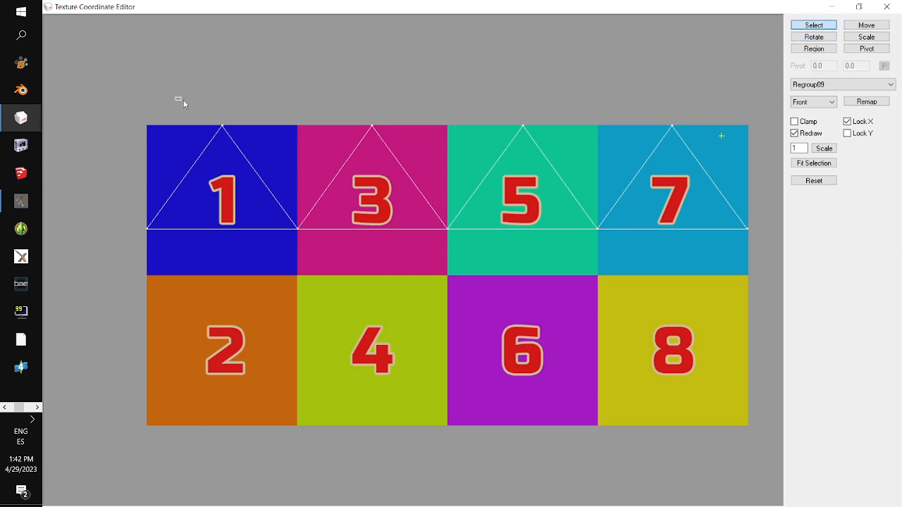
left_click_drag(183, 102, 696, 144)
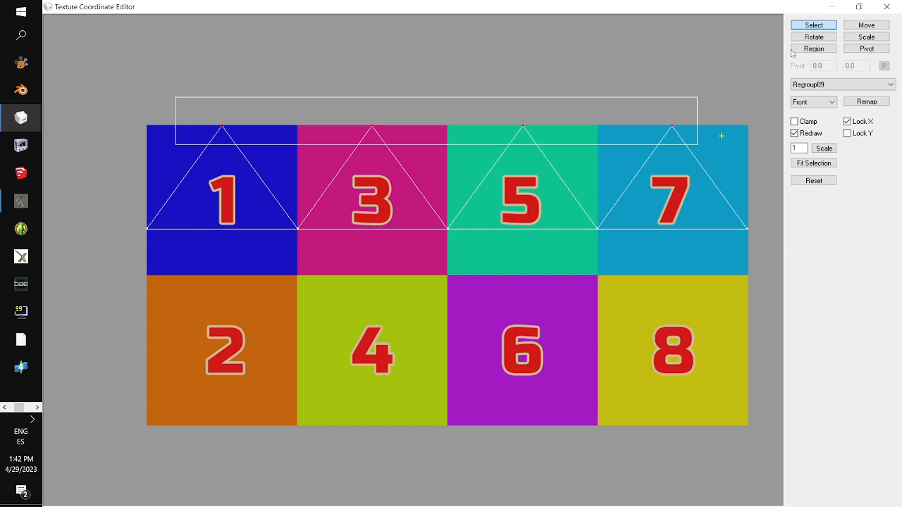
left_click(861, 25)
left_click_drag(648, 41, 646, 62)
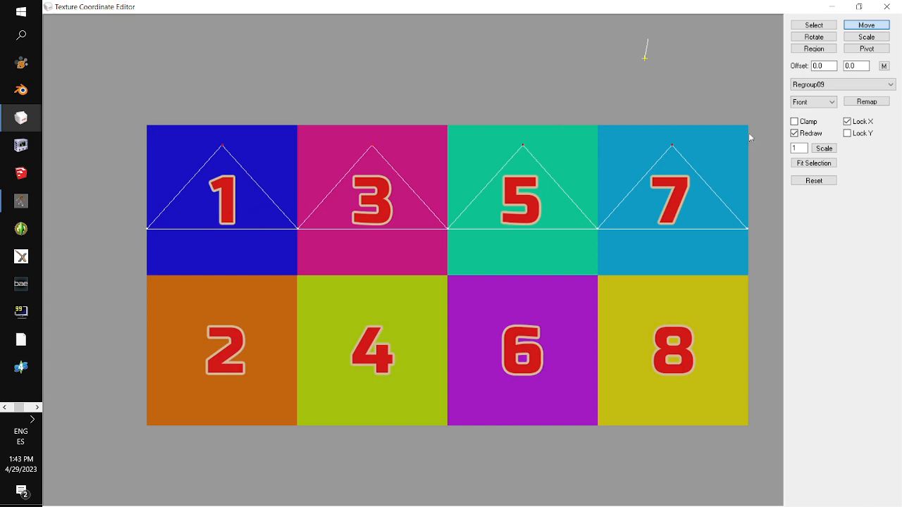
Switch to Regroup10 and move its triangle base vertices down to just above the numbers 2, 4, 6 and 8.
left_click(842, 86)
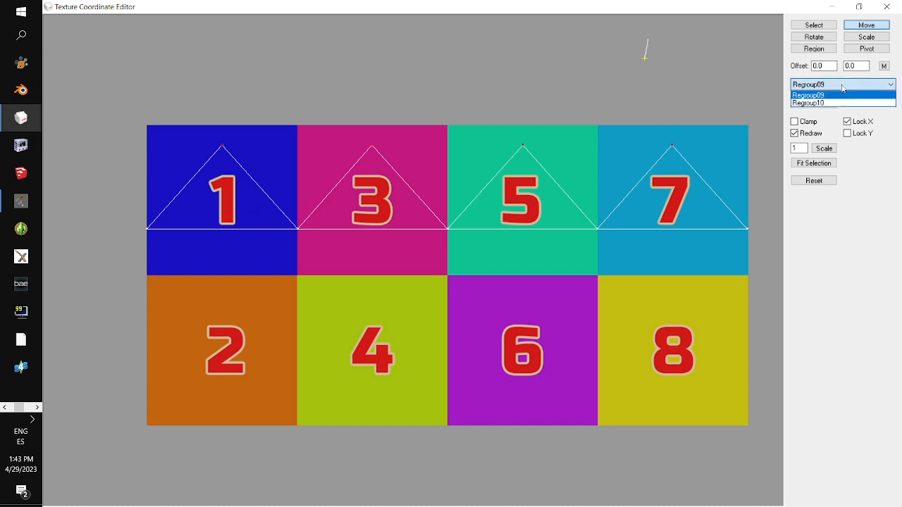
left_click(842, 103)
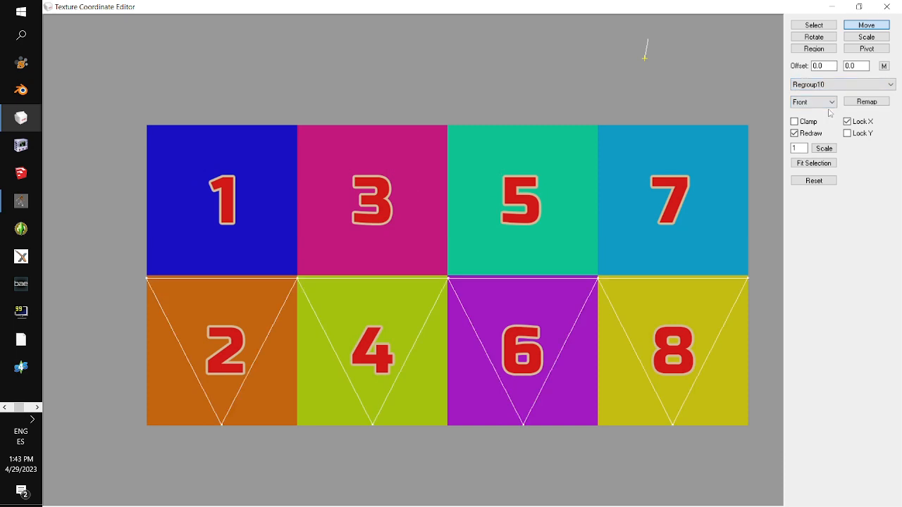
left_click(813, 24)
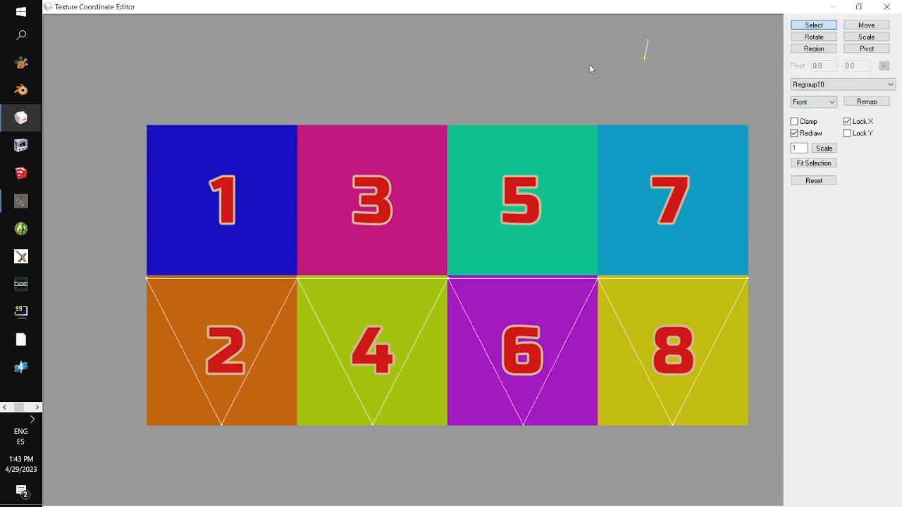
left_click_drag(140, 268, 759, 297)
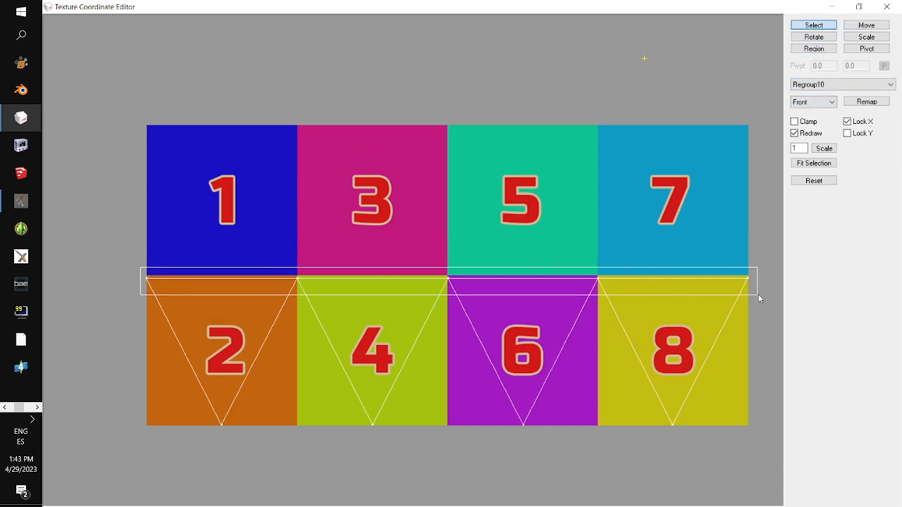
left_click(860, 30)
left_click_drag(701, 139, 700, 178)
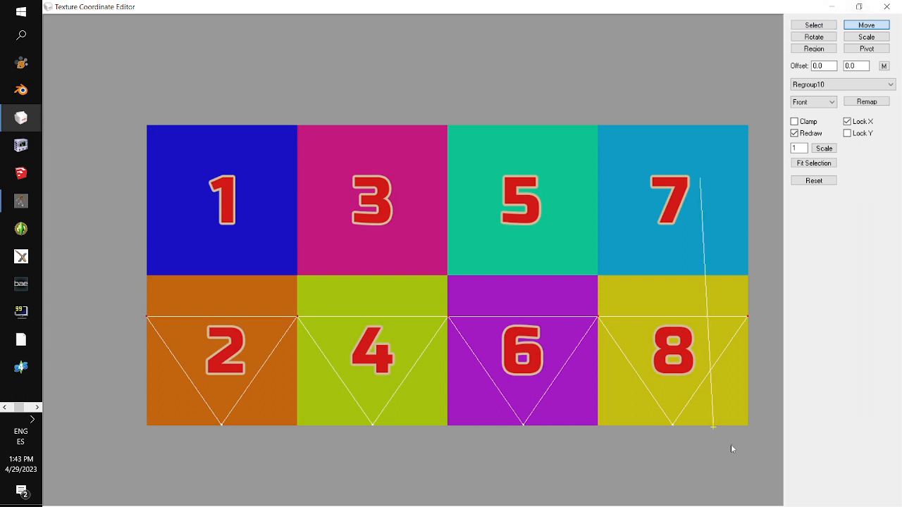
left_click_drag(720, 445, 604, 448)
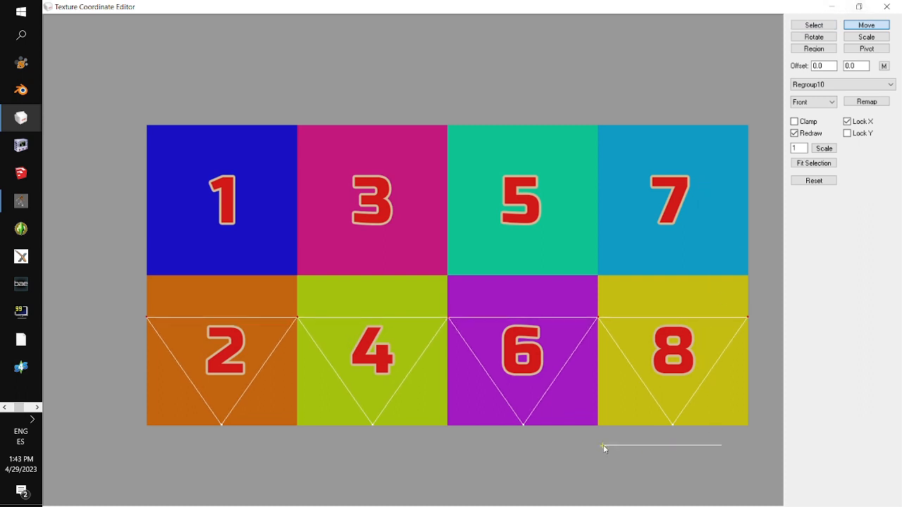
Move Regroup10's four apex vertices up from the texture's lower edge, closer to the numbers, and check the enlarged digits on the 3D die.
left_click(814, 25)
left_click_drag(704, 444, 143, 421)
left_click(866, 24)
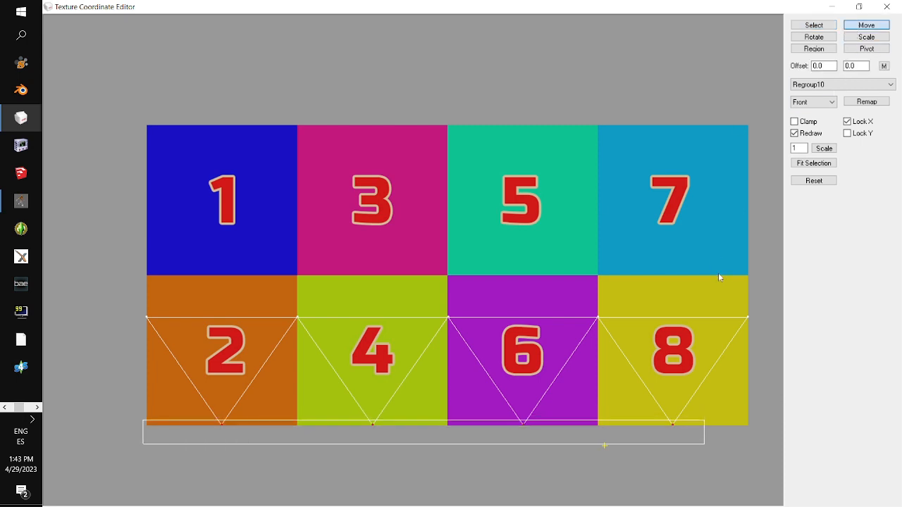
mouse_move(715, 290)
left_mouse_down()
mouse_move(604, 432)
mouse_move(711, 262)
mouse_move(715, 274)
left_mouse_up()
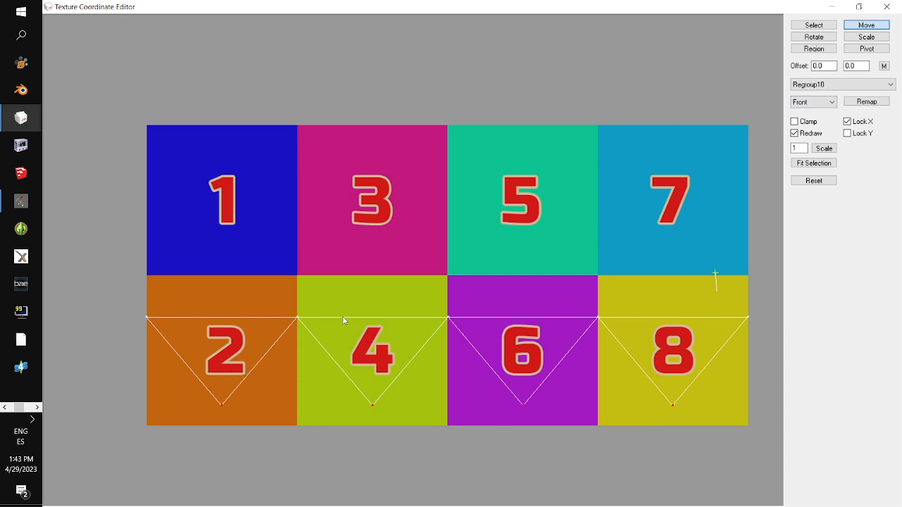
left_click(887, 7)
left_click_drag(687, 365, 662, 393)
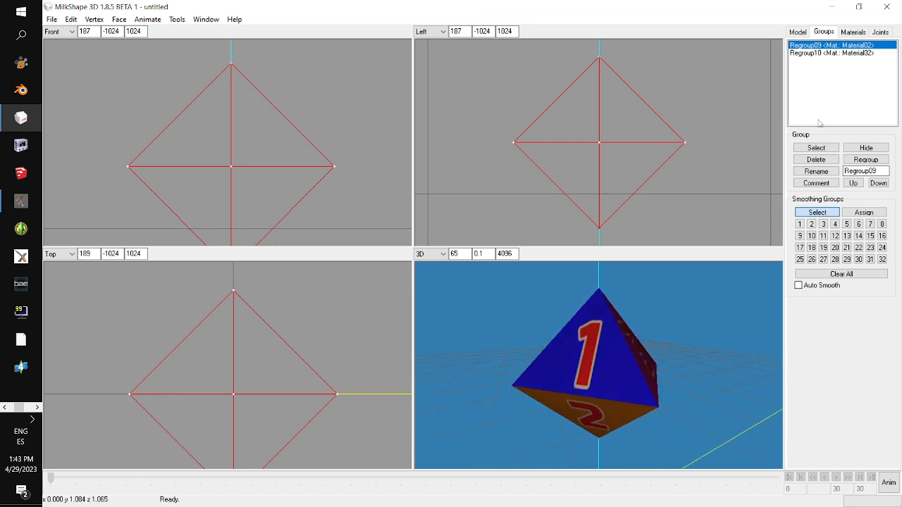
Select the die's upper and lower face groups and regroup them into a single group.
left_click(816, 148)
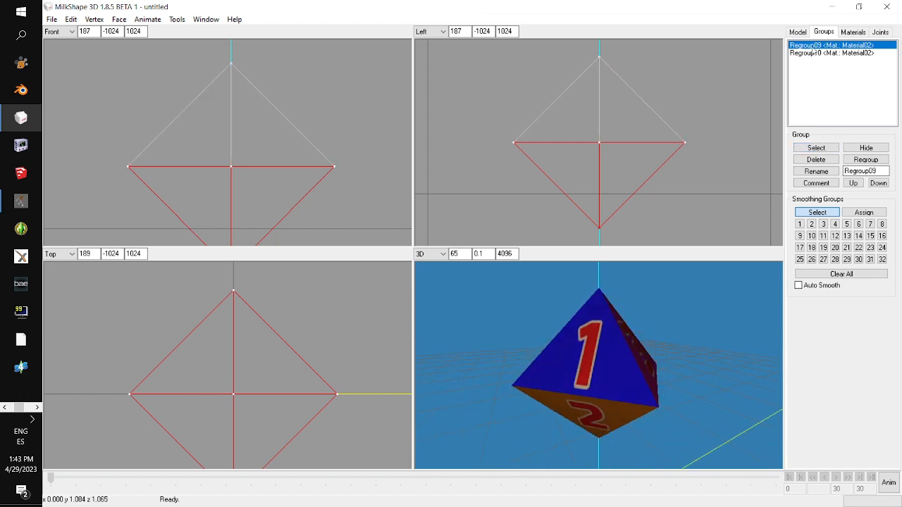
left_click(816, 147)
left_click(820, 53)
left_click(827, 148)
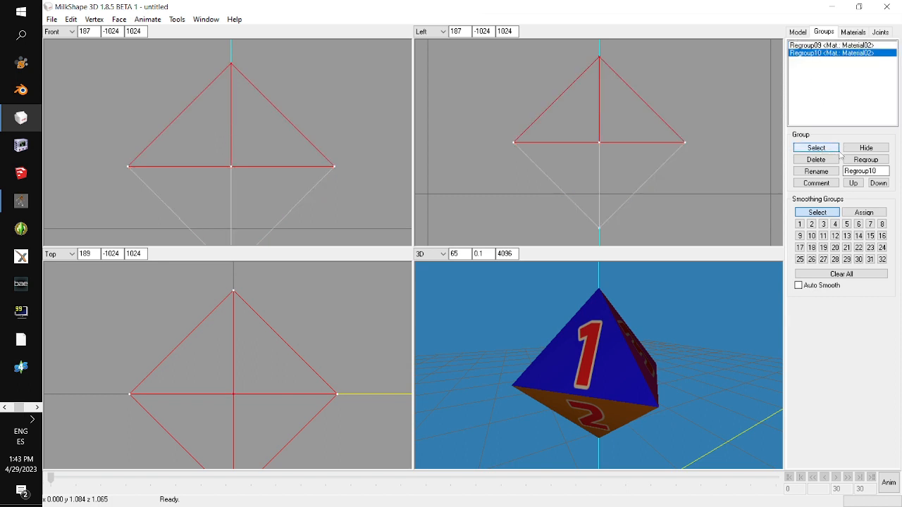
left_click(865, 159)
left_click(816, 45)
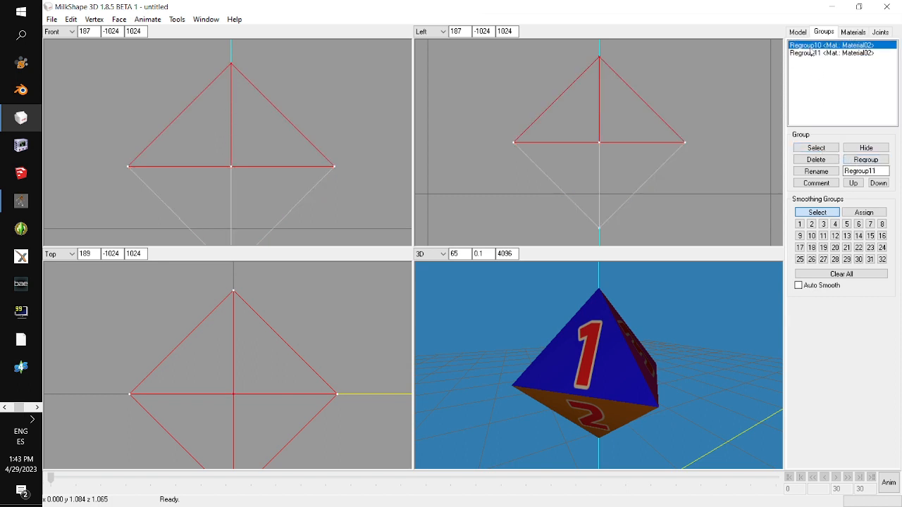
left_click(816, 148)
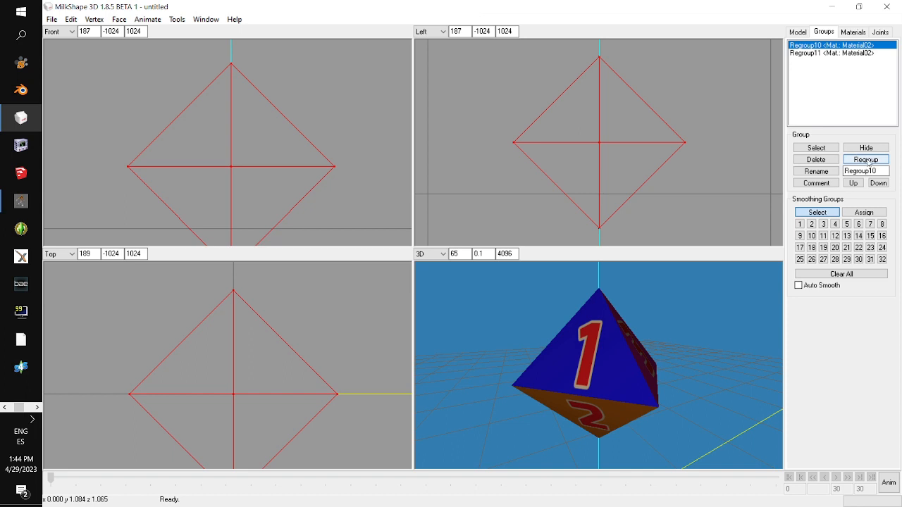
left_click(868, 162)
Rename the combined group as Milkshape and orbit the finished die in the 3D view.
left_click_drag(883, 171, 553, 163)
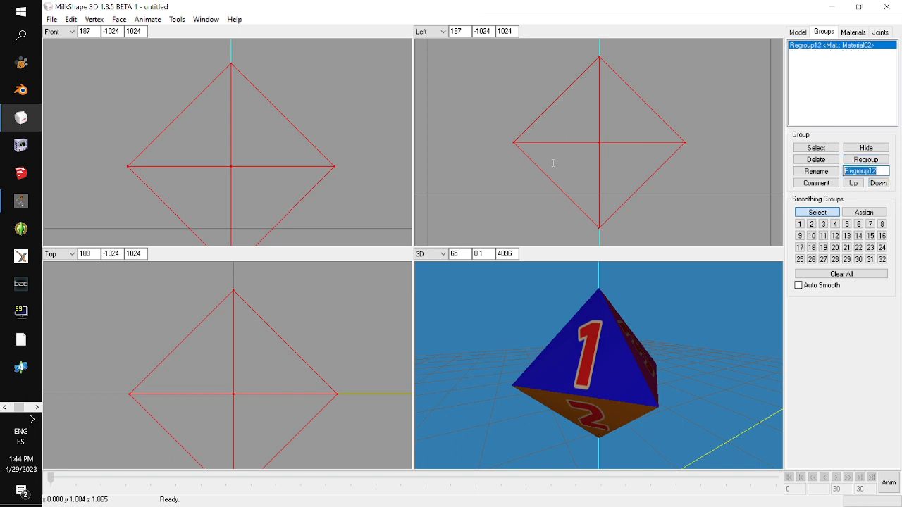
type("Milkshape")
left_click(816, 171)
left_click_drag(673, 293, 730, 366)
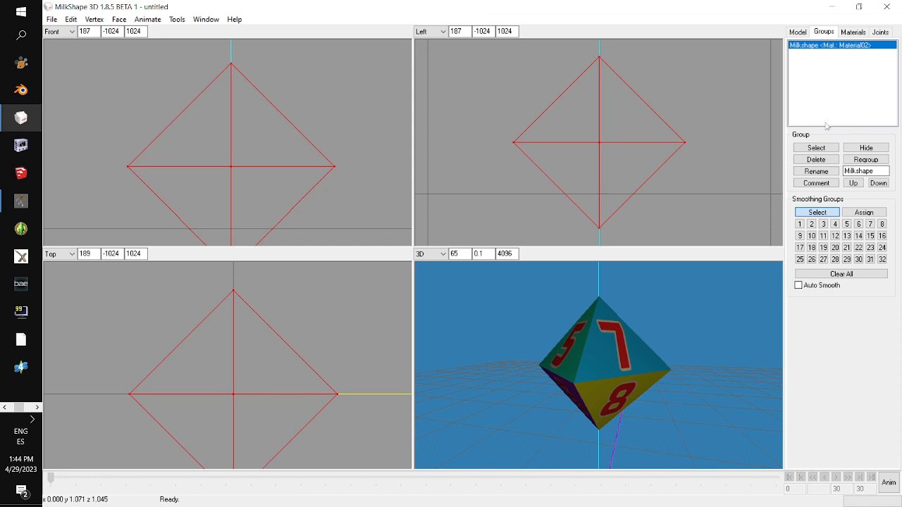
Hide the Milkshape group and import the D8 UVmapper.obj model from the Mapping Workshop folder.
left_click(867, 148)
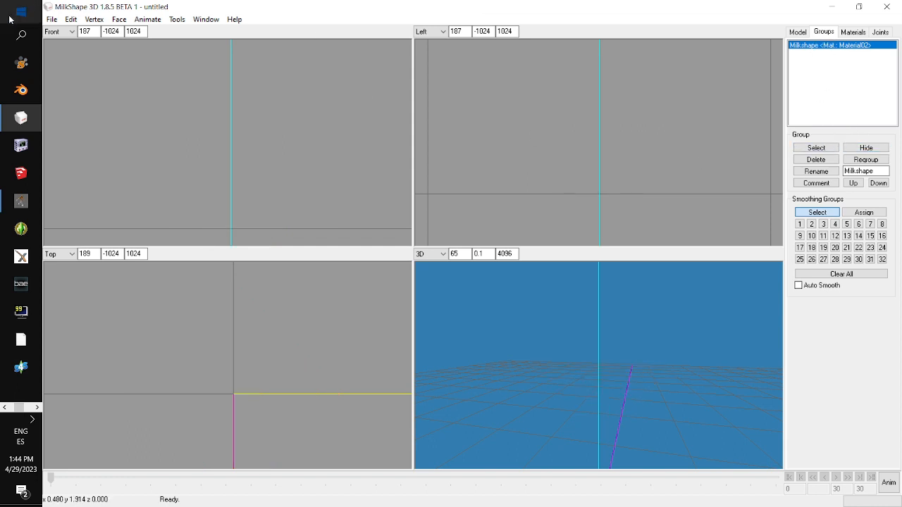
left_click(52, 19)
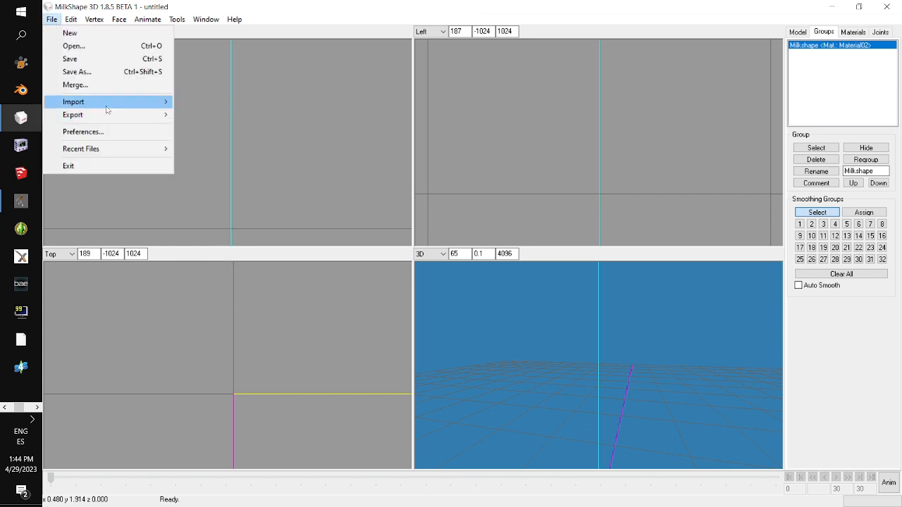
mouse_move(109, 103)
left_click(217, 145)
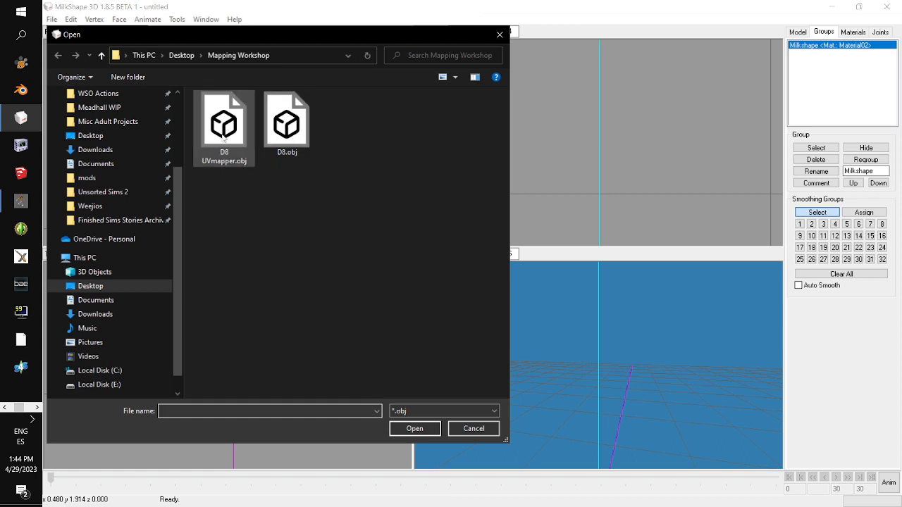
double_click(223, 135)
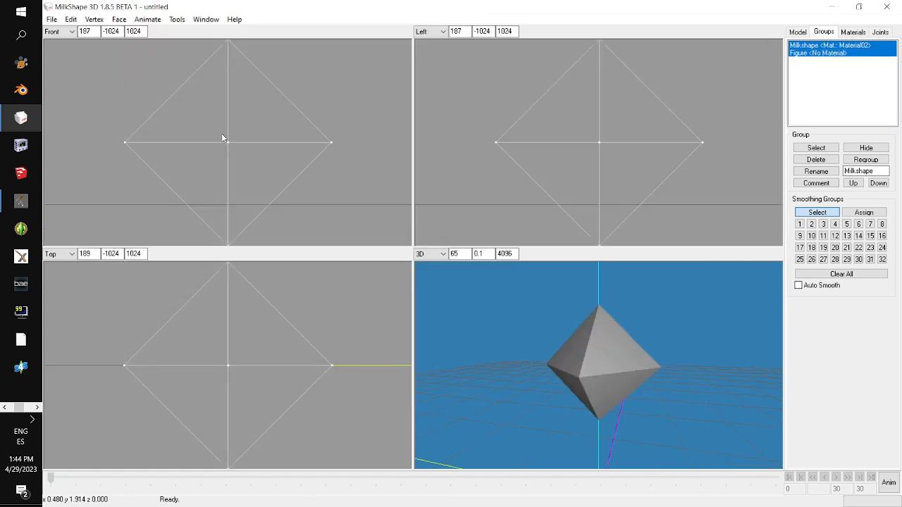
Select the imported Figure group, assign Material02 with the D8.jpg texture to it, and activate the Move tool.
left_click(825, 150)
left_click(853, 32)
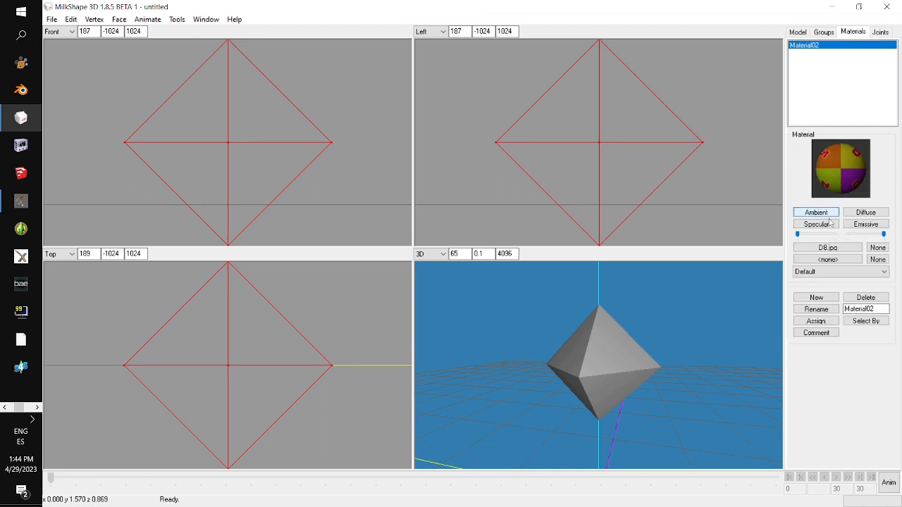
left_click(815, 322)
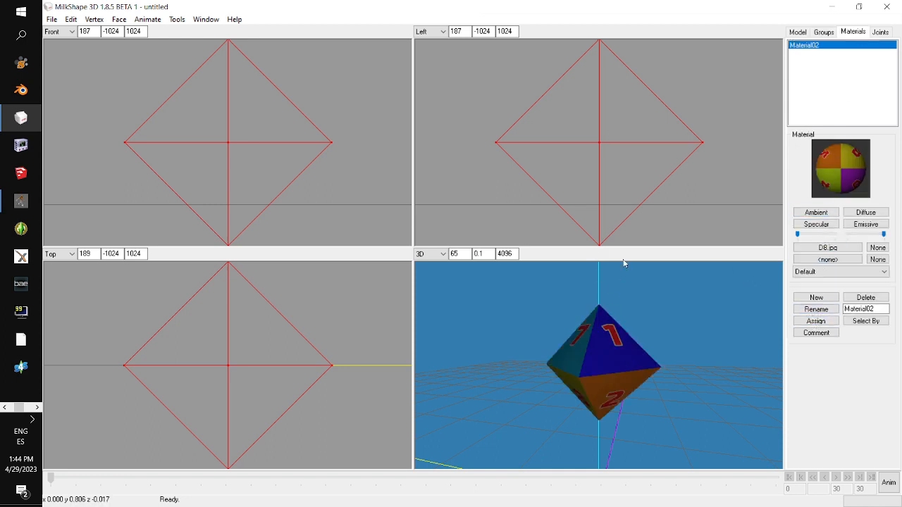
left_click(798, 32)
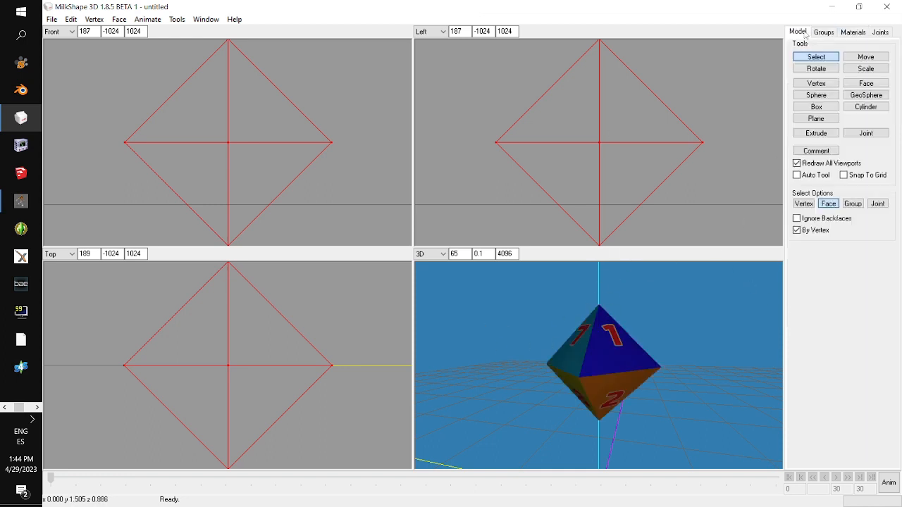
left_click(846, 61)
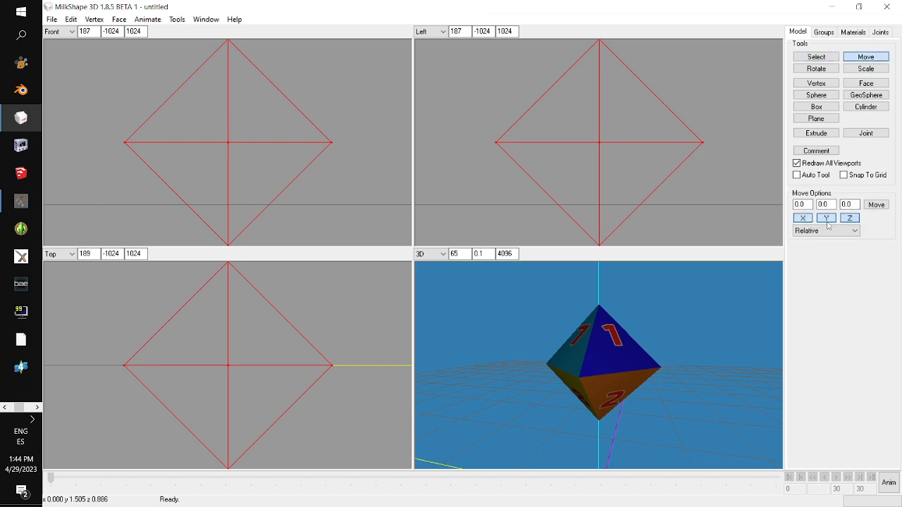
left_click(828, 220)
left_click_drag(332, 353, 272, 358)
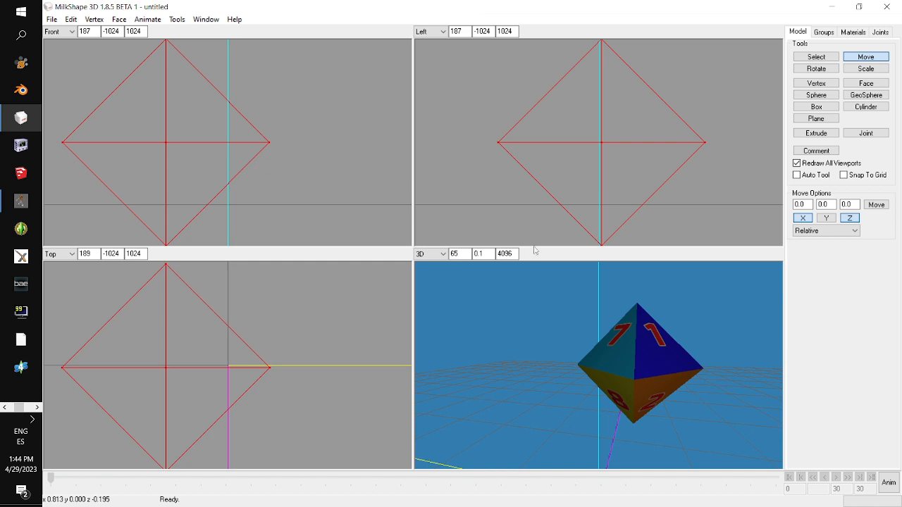
key("ctrl+z")
left_click(827, 218)
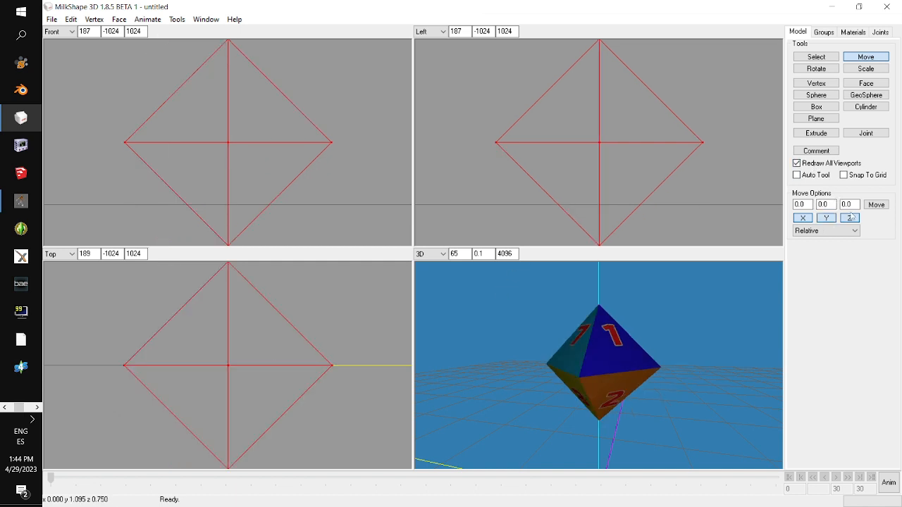
Move the imported die sideways in the top view with Z movement disabled, leaving the origin clear.
left_click(850, 222)
left_click_drag(317, 315, 102, 317)
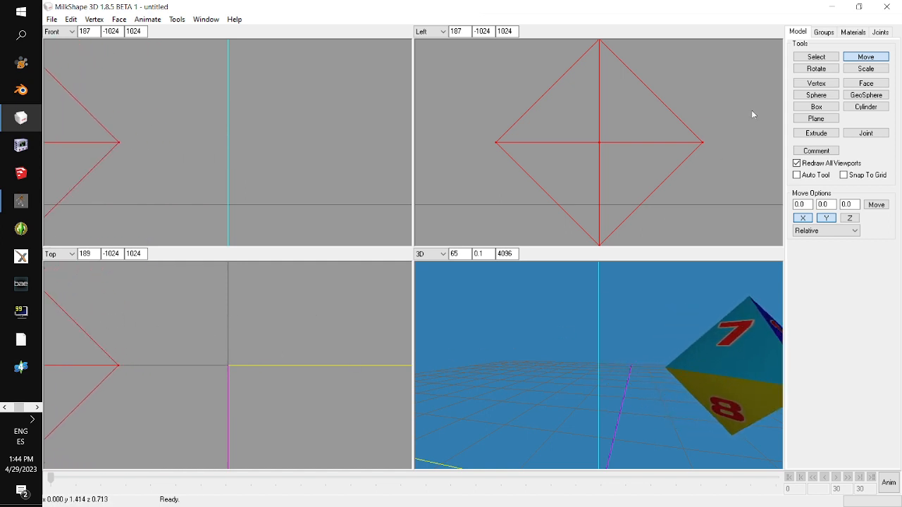
Unhide the Milkshape group and orbit the 3D view to compare both dice side by side.
left_click(823, 33)
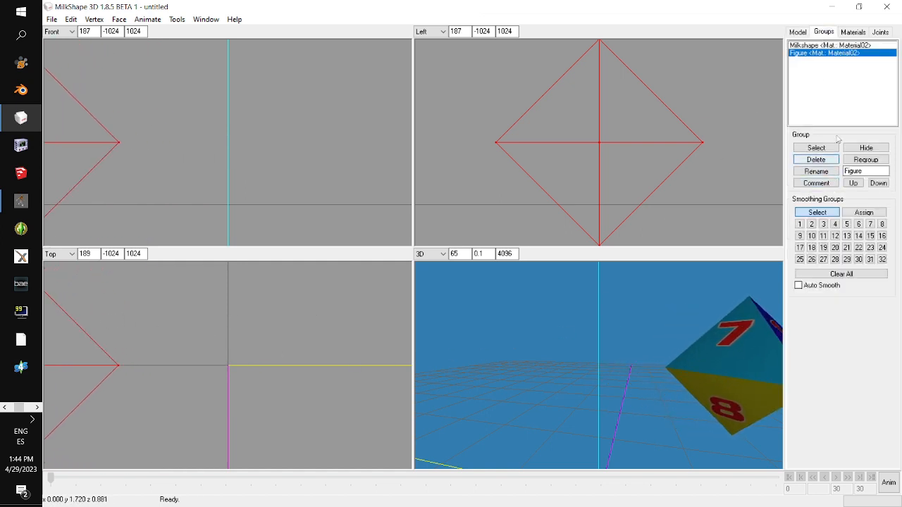
left_click(811, 46)
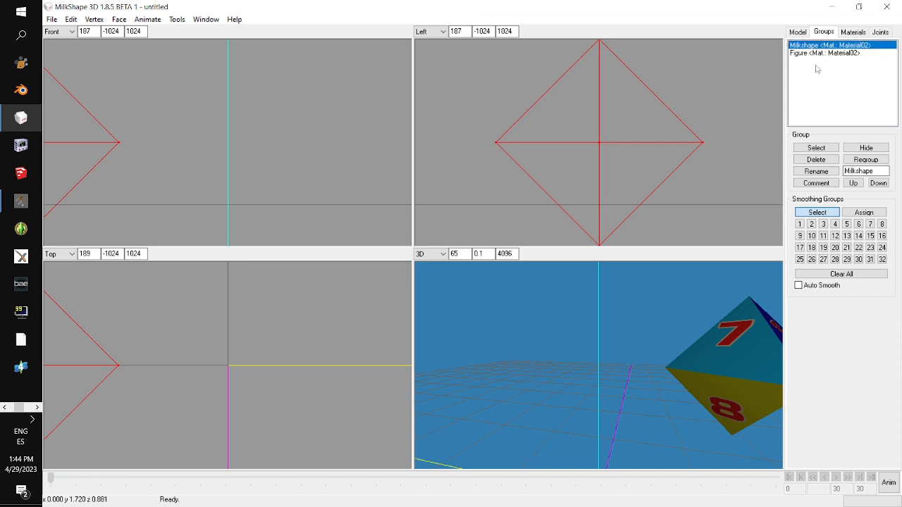
left_click(869, 148)
left_click_drag(673, 343, 698, 343)
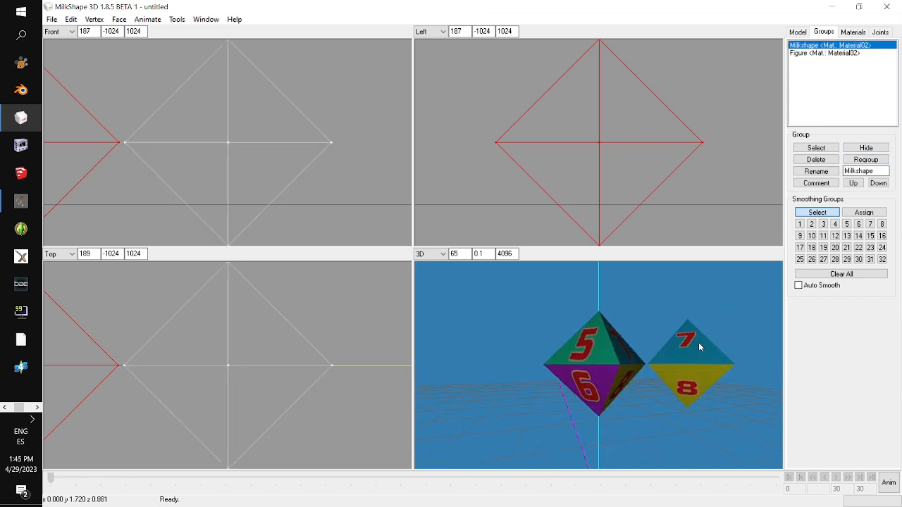
right_click(698, 343)
left_click(726, 391)
left_click_drag(618, 324, 559, 233)
scroll(558, 322, "down", 3)
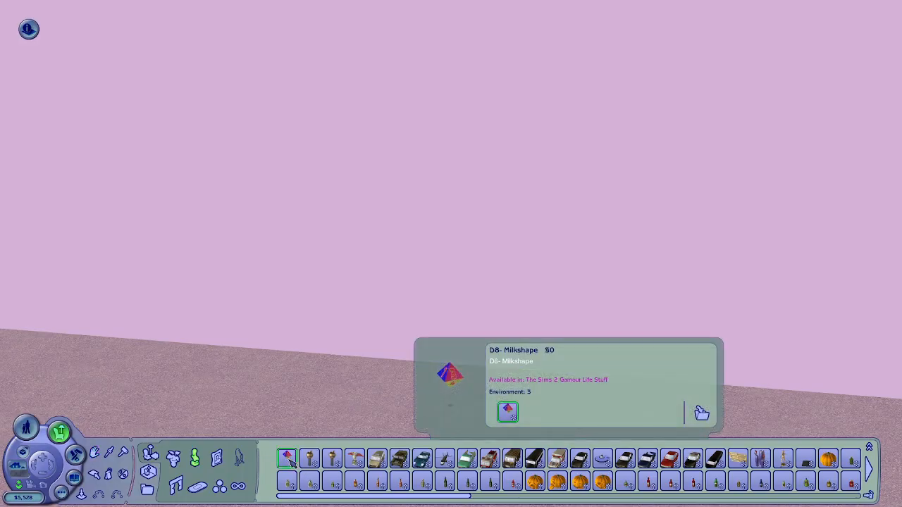
In The Sims 2, place the D8- Milkshape die on the lot and the other D8 die from the catalog beside it.
left_click(288, 458)
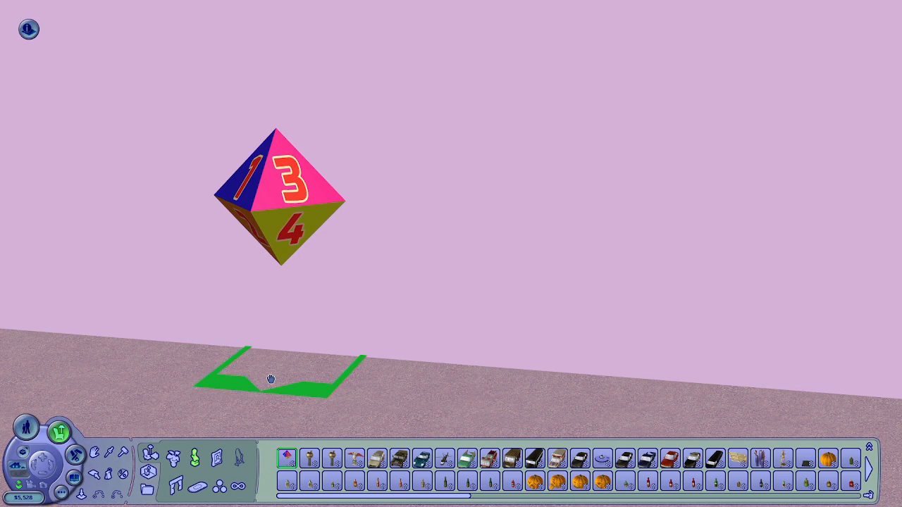
left_click(271, 379)
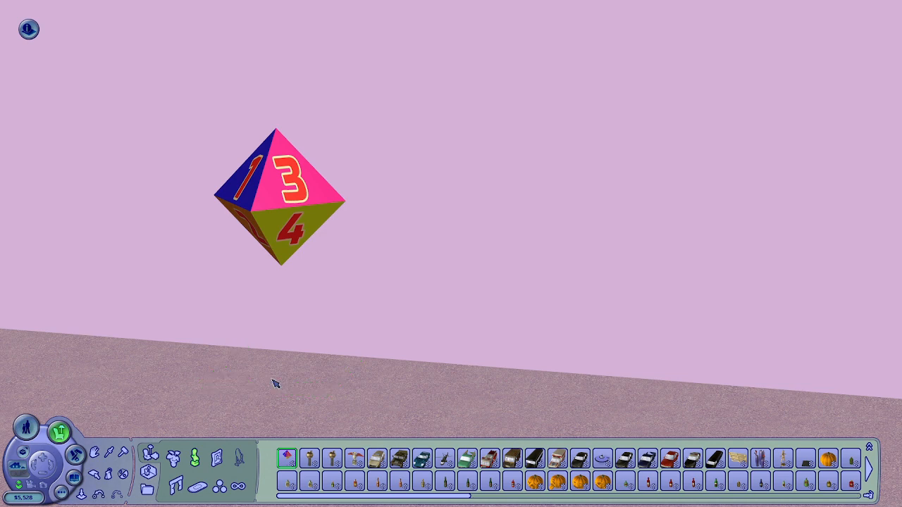
left_click(870, 469)
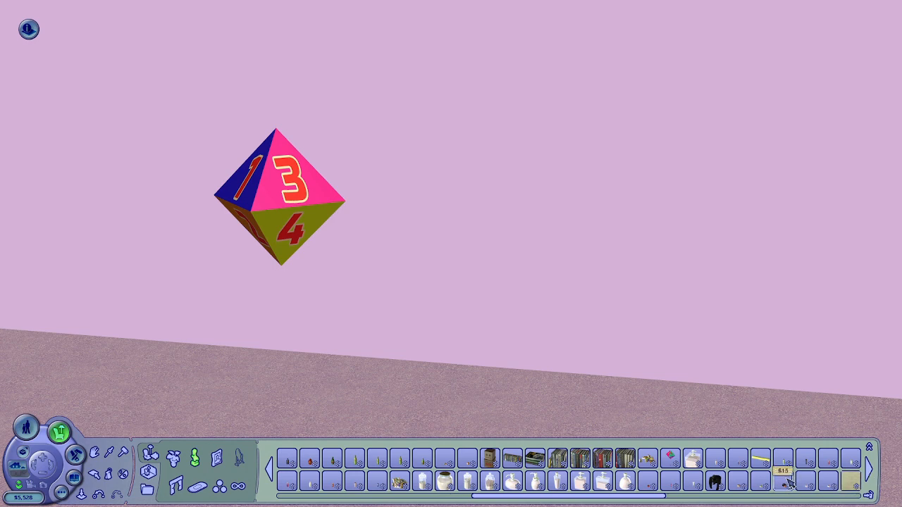
left_click(671, 460)
left_click(422, 372)
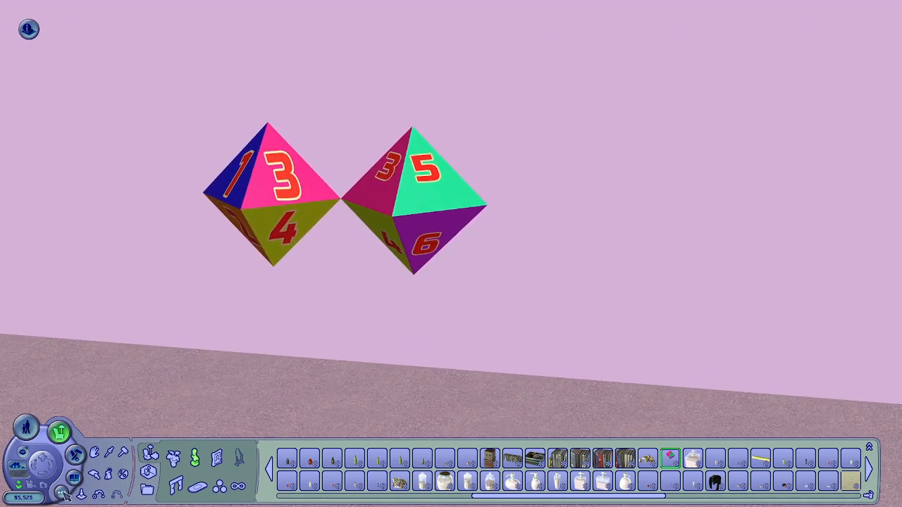
Switch to a free camera view without the interface and examine the numbers on both placed dice up close.
key("Tab")
key("a")
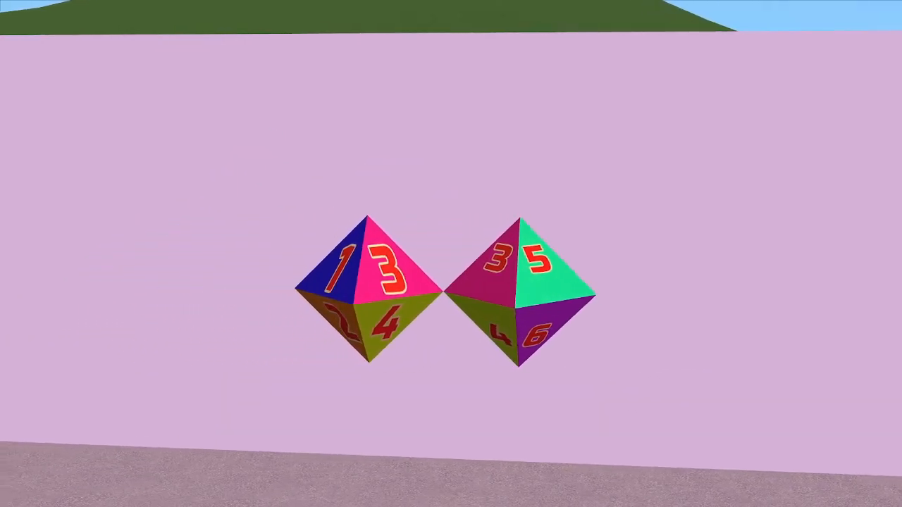
key("w")
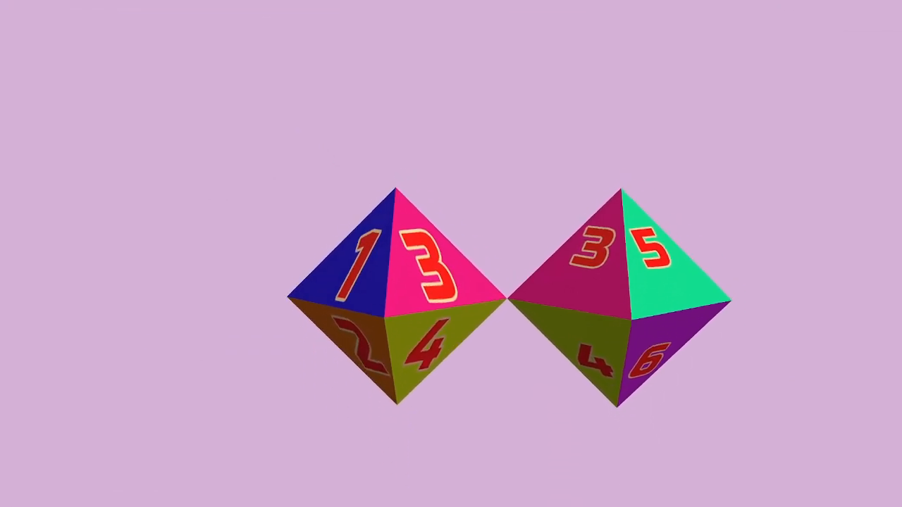